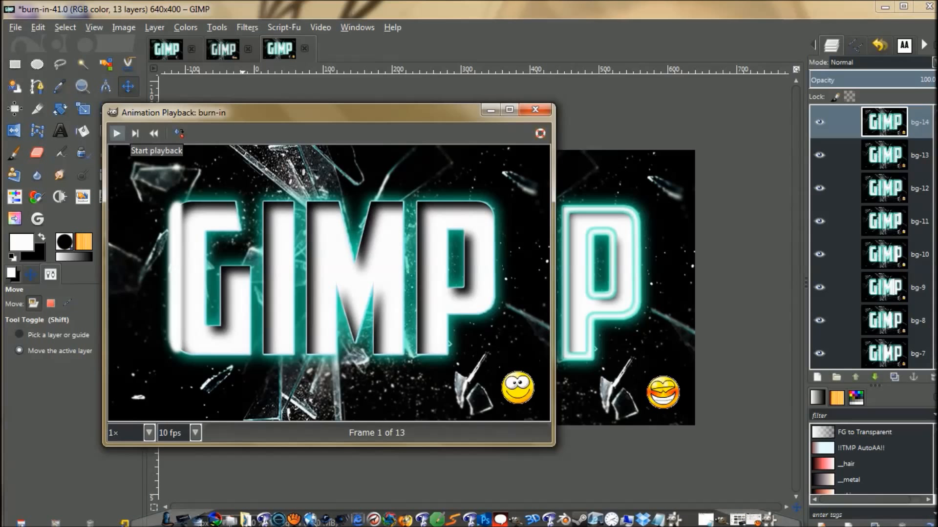
# Play back the burn-in animation and the 22-layer smiley animation to preview both finished text effects.
pyautogui.click(117, 133)
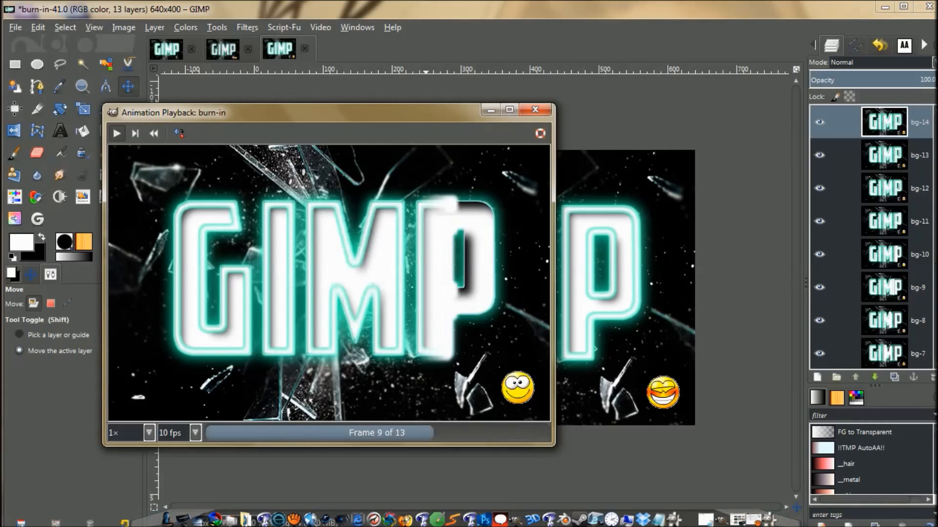
pyautogui.moveTo(323, 113); pyautogui.dragTo(369, 77)
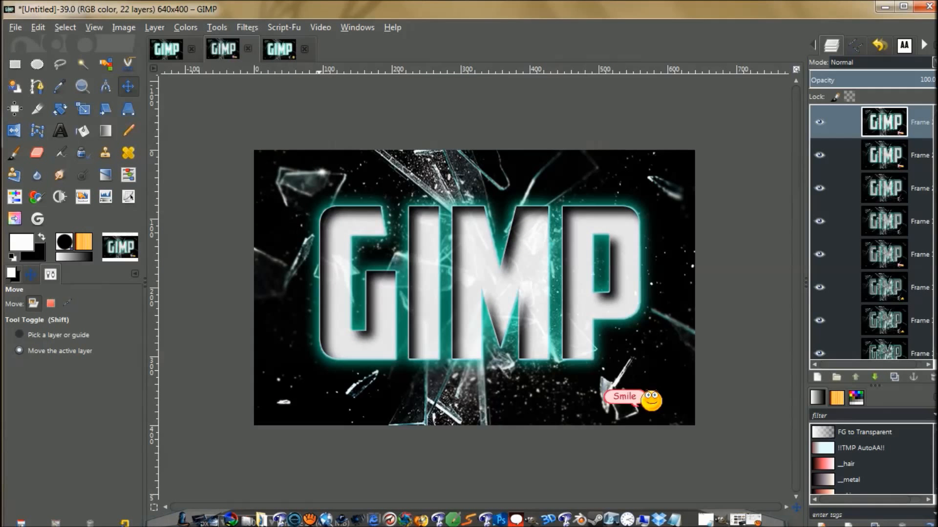
pyautogui.click(247, 28)
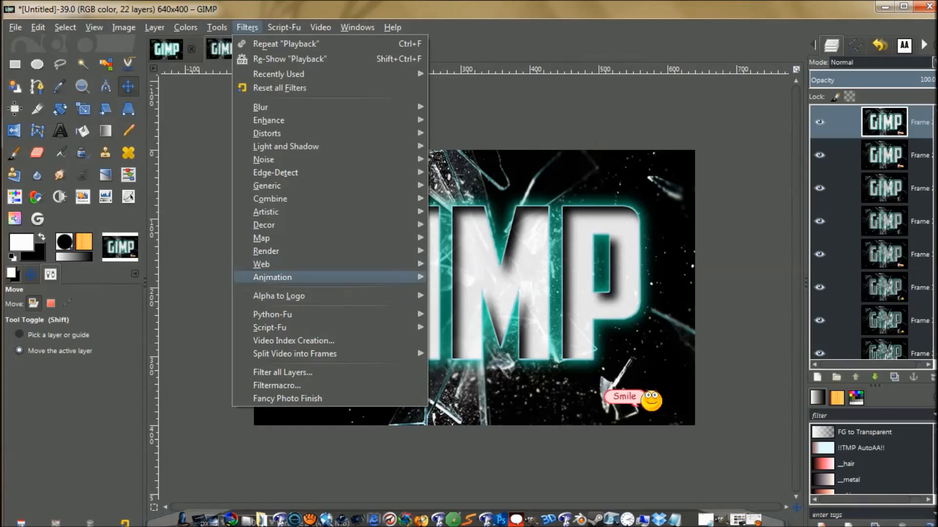
pyautogui.moveTo(342, 277)
pyautogui.click(469, 401)
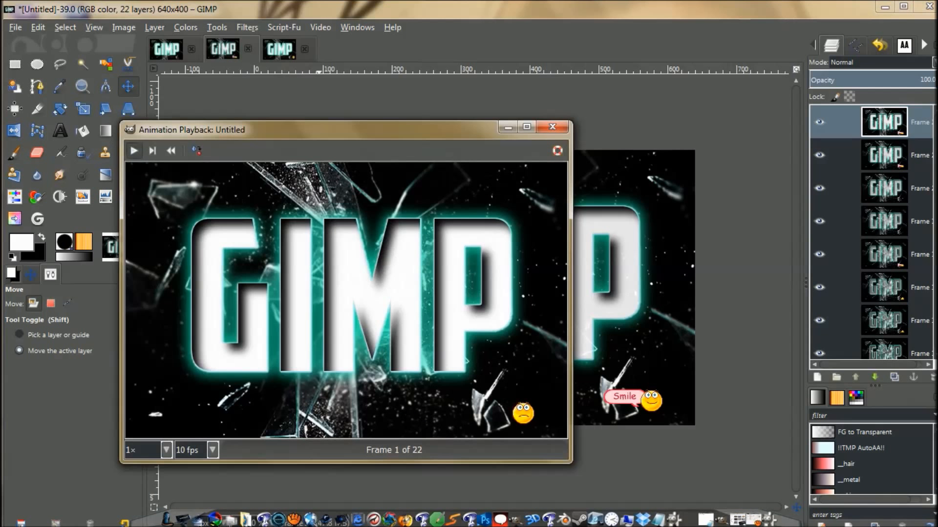
pyautogui.click(133, 150)
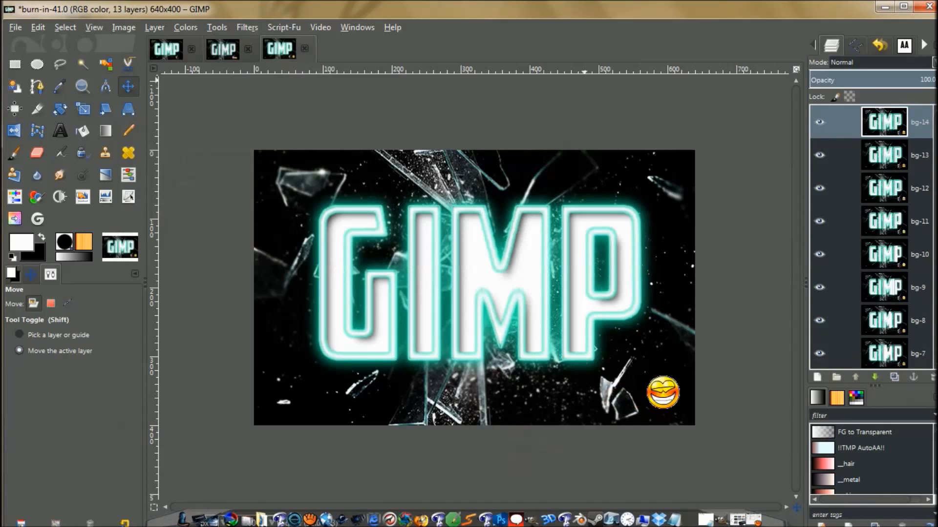
# Create a new 640 × 400 px RGB image at 500 ppi, filled with the background color.
pyautogui.click(15, 27)
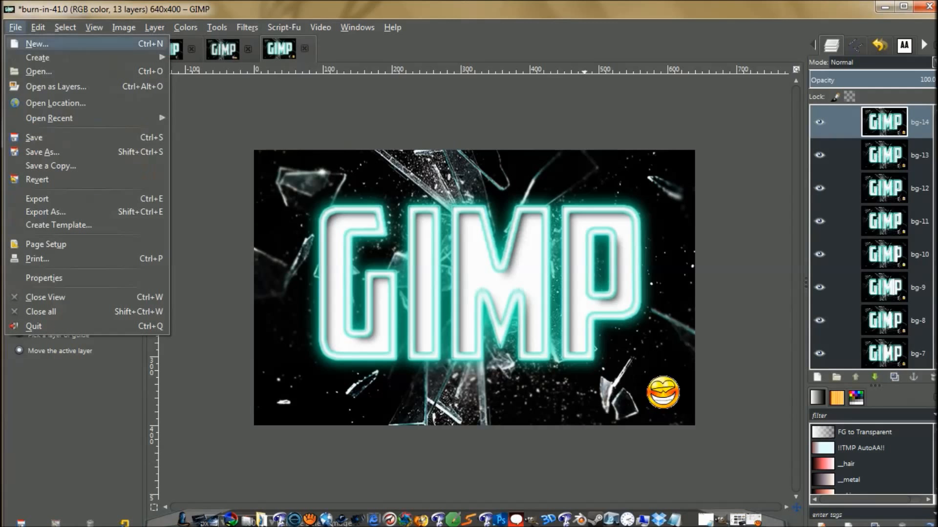
pyautogui.click(39, 43)
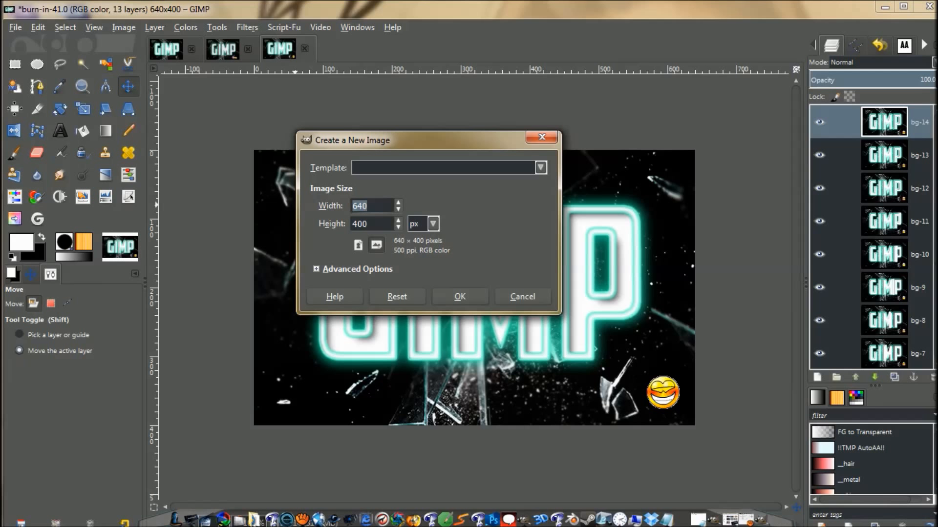
pyautogui.click(341, 269)
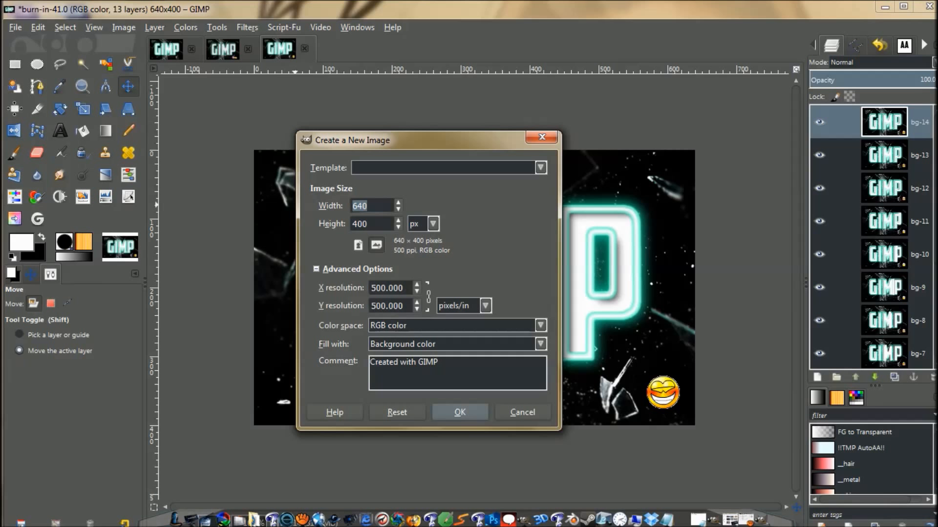
pyautogui.click(459, 412)
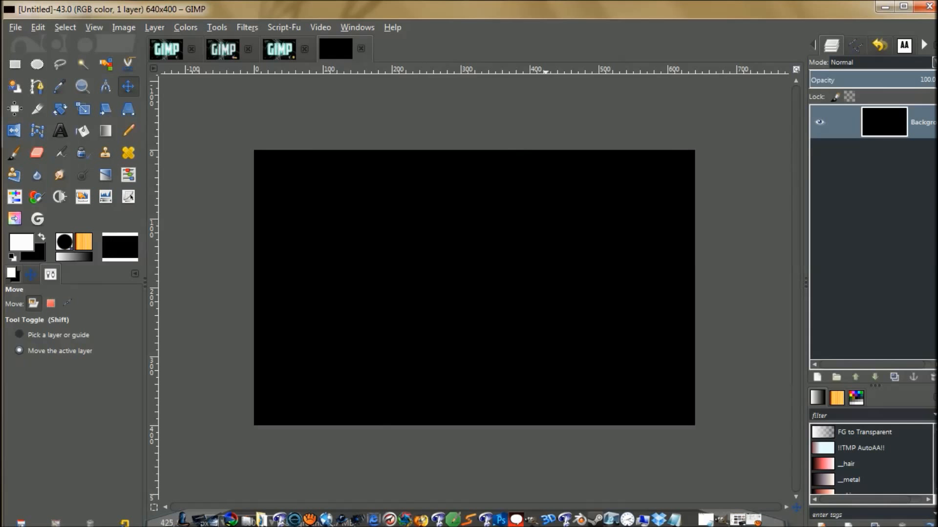
pyautogui.press('ctrl')
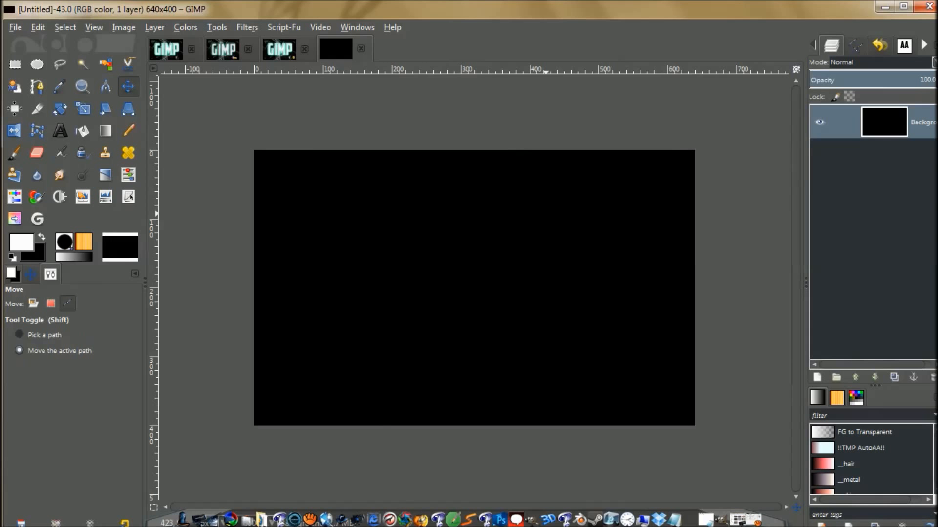
pyautogui.press('alt')
pyautogui.hotkey('ctrl', 'o')
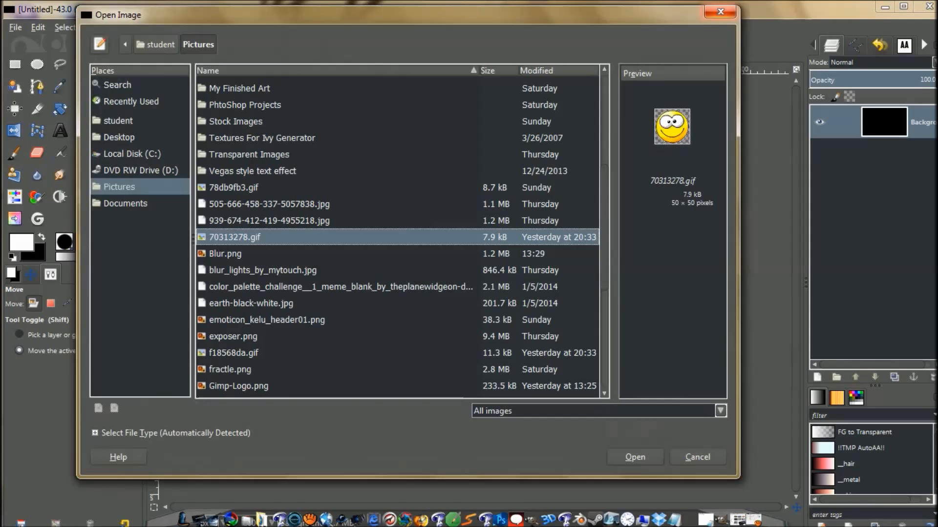
pyautogui.click(720, 12)
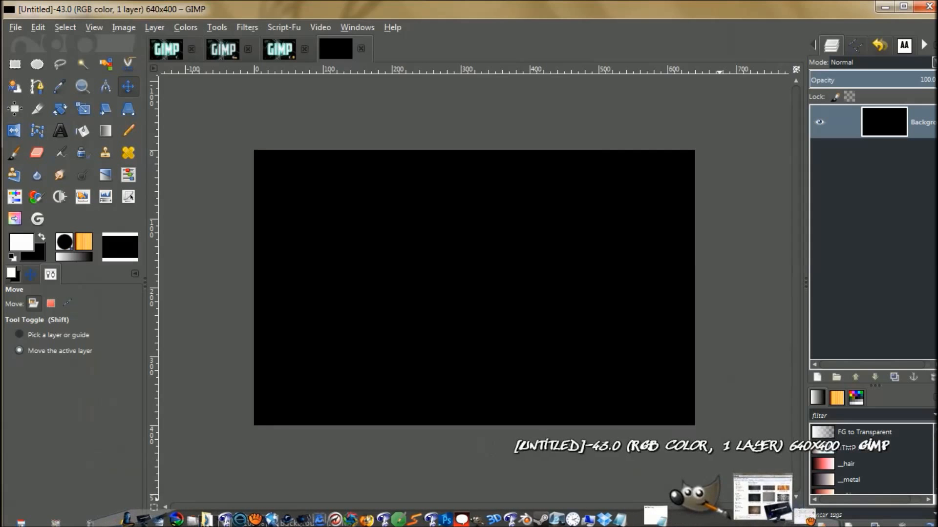
# Bring metal-textures_00240944.jpg from the Photoshop Textures folder into the new image as a layer.
pyautogui.click(747, 491)
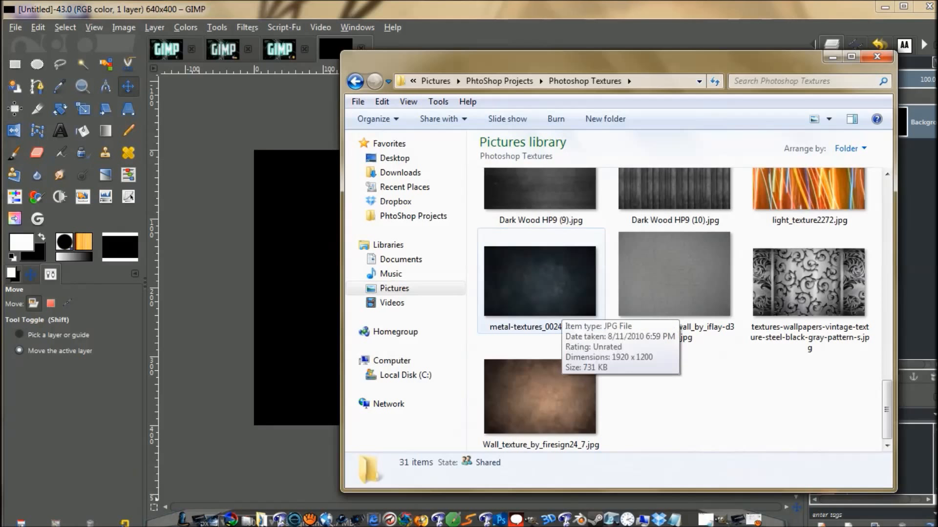
pyautogui.click(560, 309)
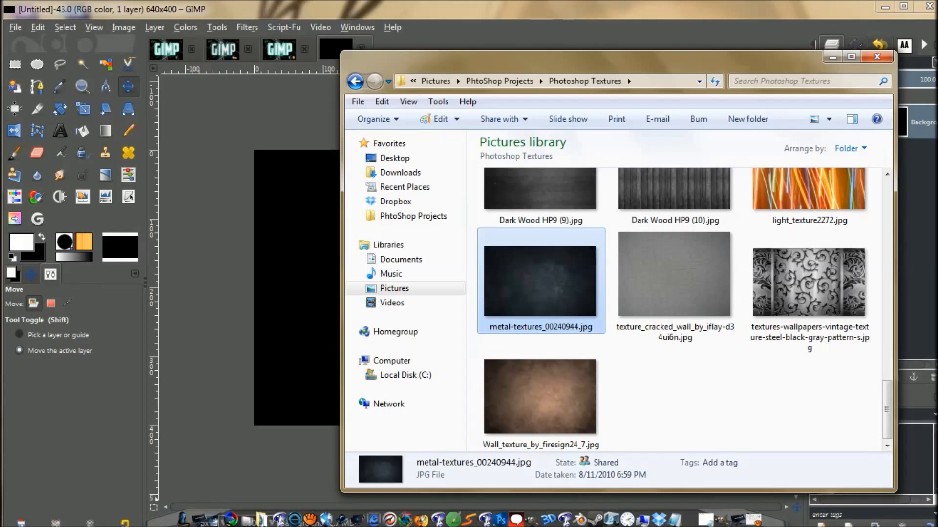
pyautogui.doubleClick(540, 281)
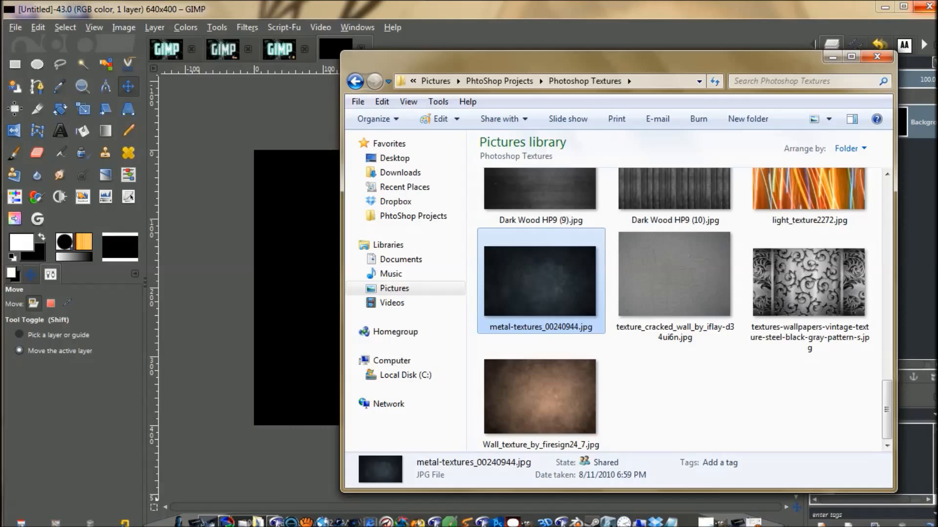
pyautogui.click(920, 5)
pyautogui.moveTo(540, 282); pyautogui.dragTo(298, 291)
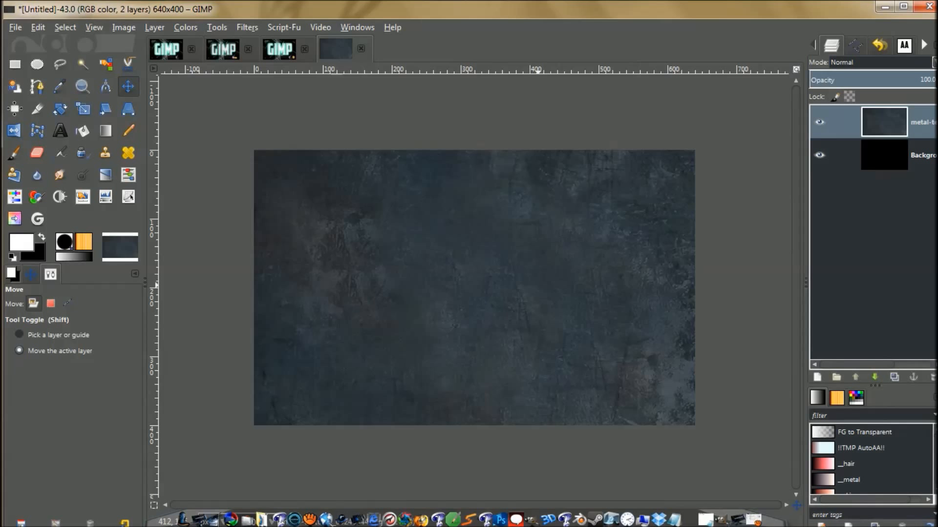
# Scale the metal texture layer down to about 676 × 428 px so it roughly fits the canvas.
pyautogui.scroll(-3, 537, 286)
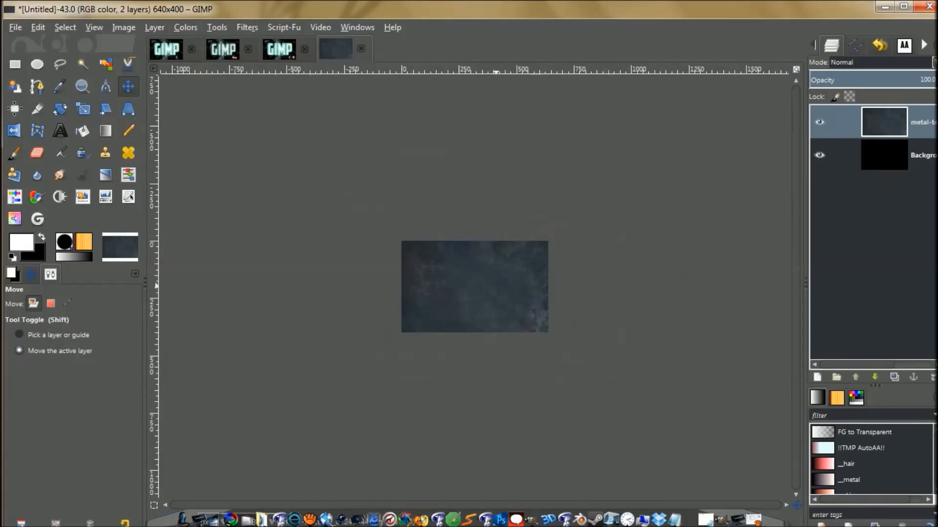
pyautogui.scroll(-1, 493, 286)
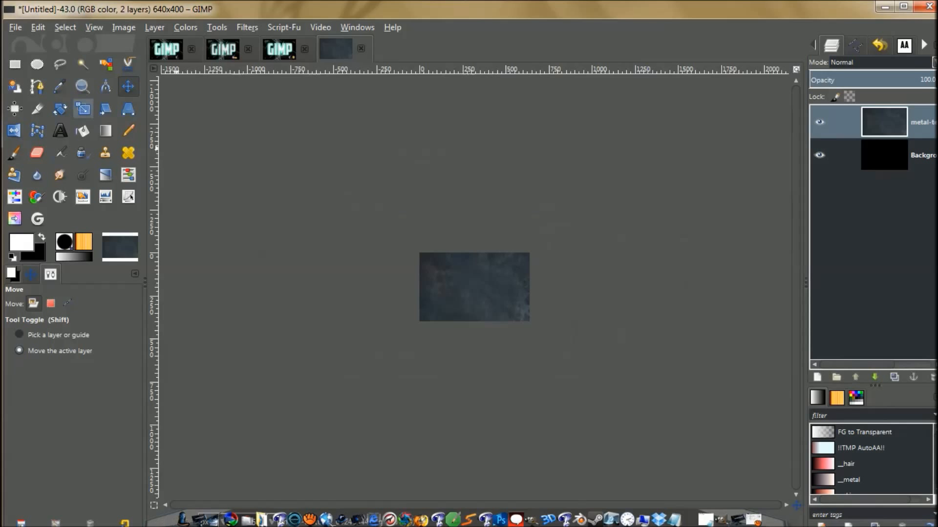
pyautogui.click(83, 109)
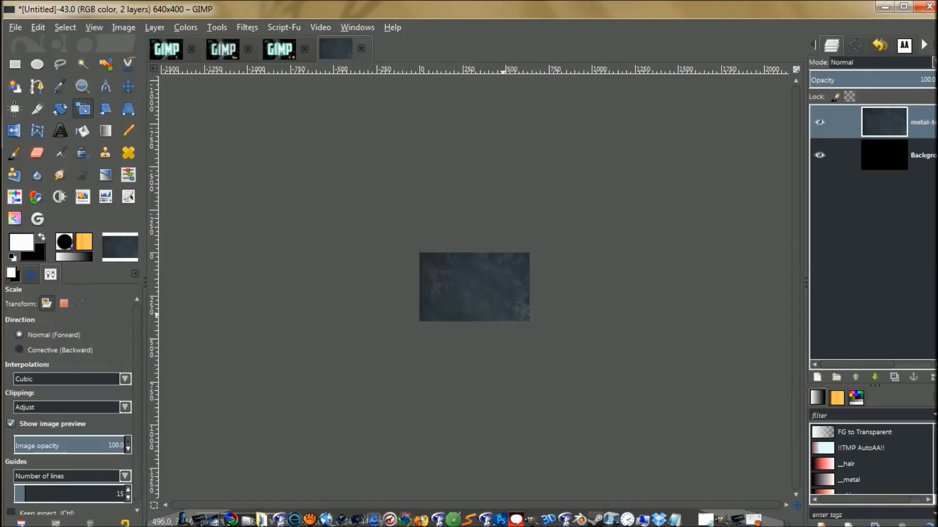
pyautogui.click(312, 386)
pyautogui.moveTo(309, 184); pyautogui.dragTo(412, 253)
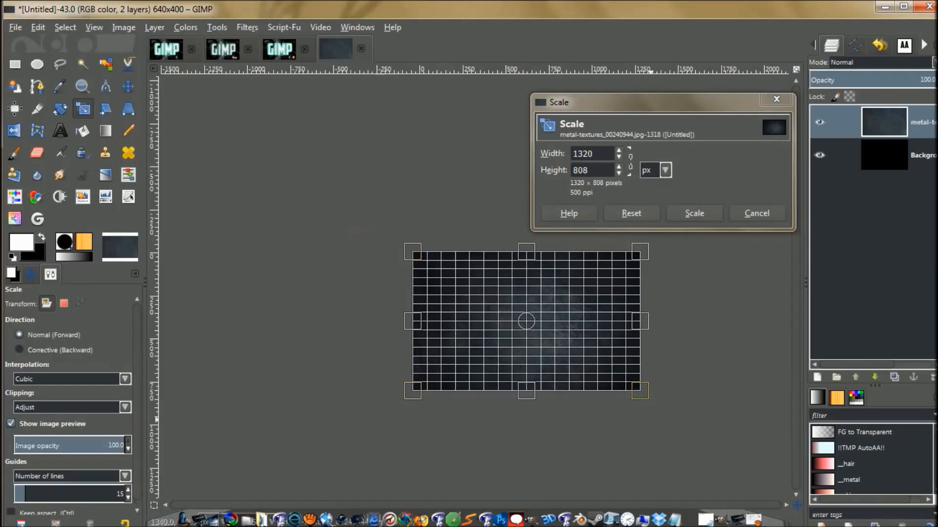
pyautogui.moveTo(640, 391); pyautogui.dragTo(529, 325)
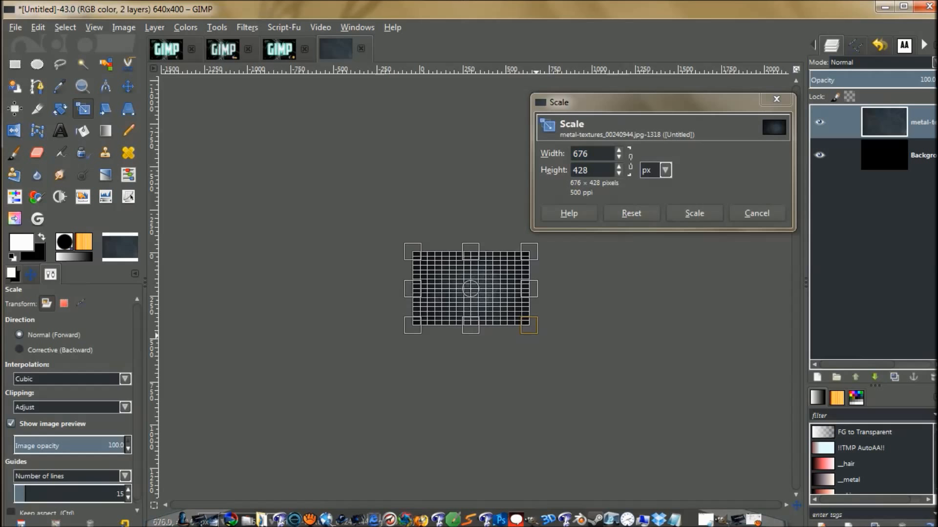
pyautogui.click(694, 213)
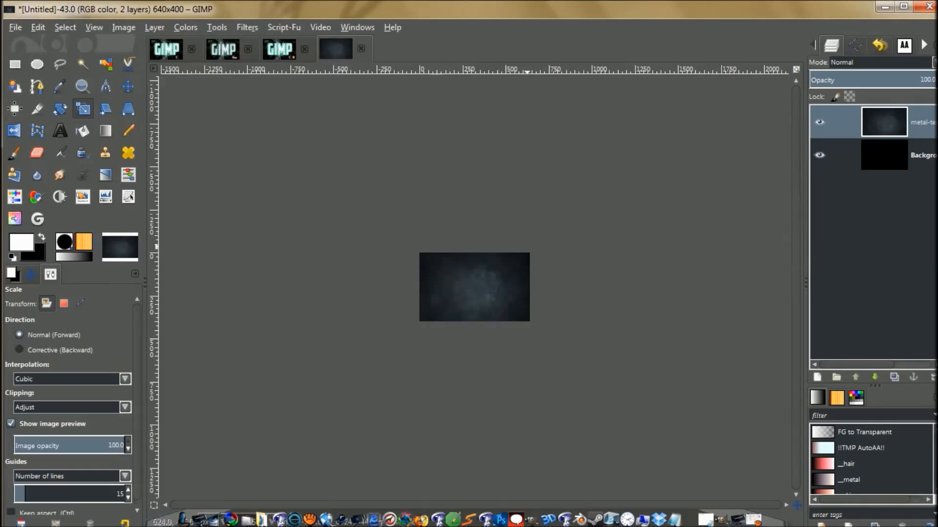
# Move the metal texture layer slightly to the right to cover the canvas's right edge.
pyautogui.scroll(5, 526, 246)
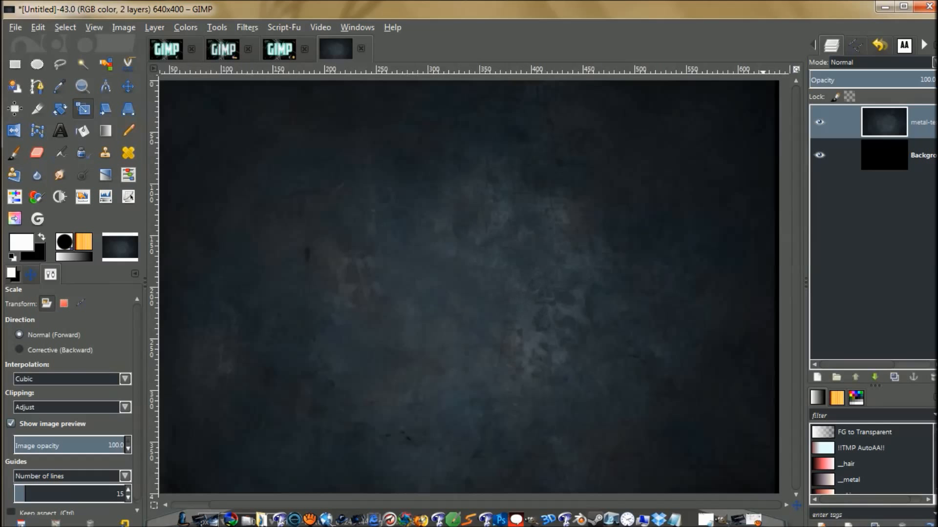
pyautogui.scroll(-1, 527, 247)
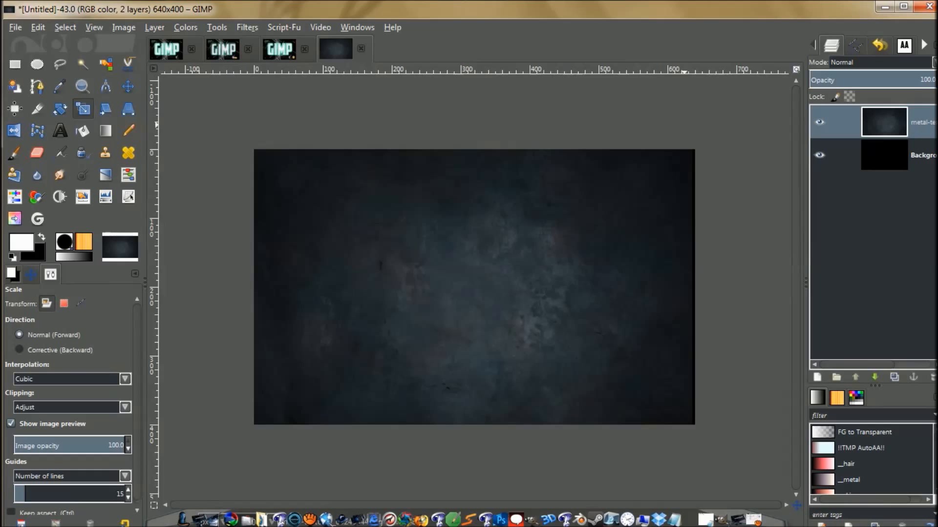
pyautogui.press('m')
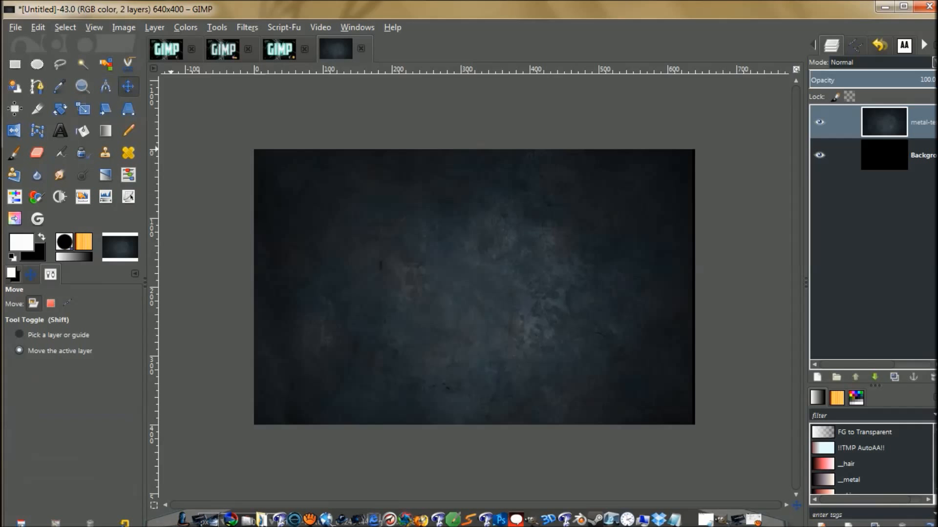
pyautogui.moveTo(460, 290); pyautogui.dragTo(476, 290)
# Scale the metal texture layer to about 642 × 404 px and nudge it into place over the canvas.
pyautogui.click(83, 109)
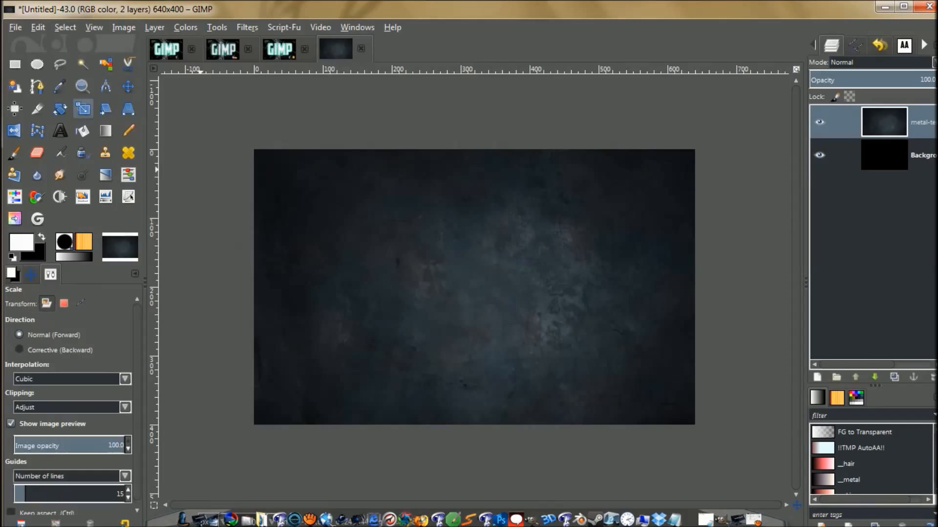
pyautogui.click(246, 143)
pyautogui.moveTo(247, 142); pyautogui.dragTo(253, 149)
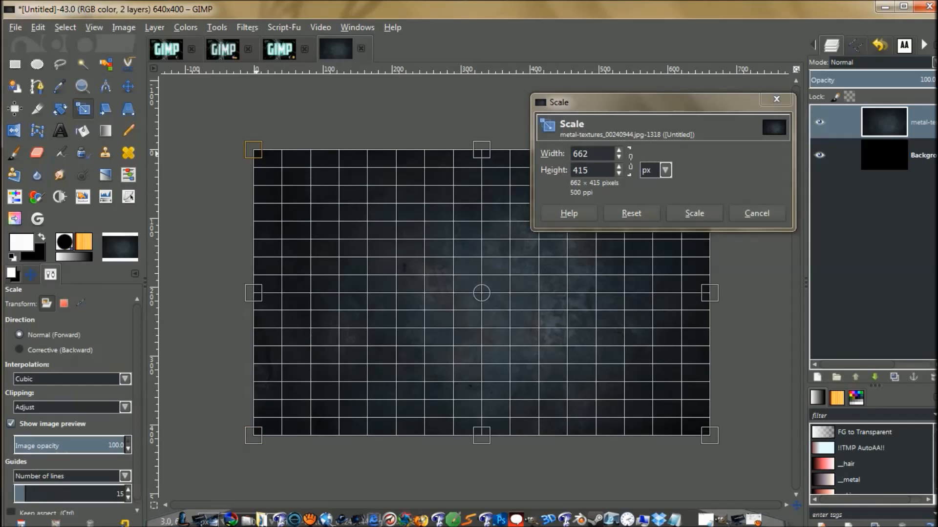
pyautogui.moveTo(709, 435); pyautogui.dragTo(696, 428)
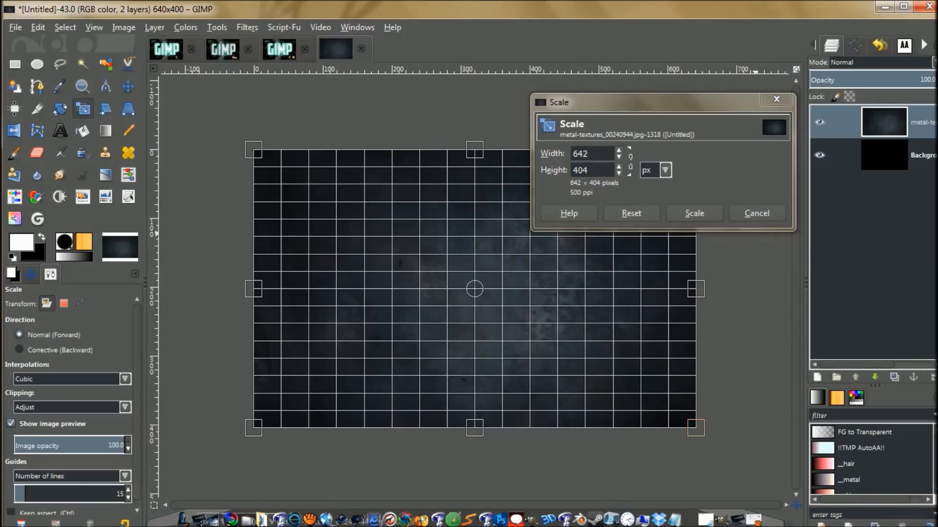
pyautogui.click(693, 213)
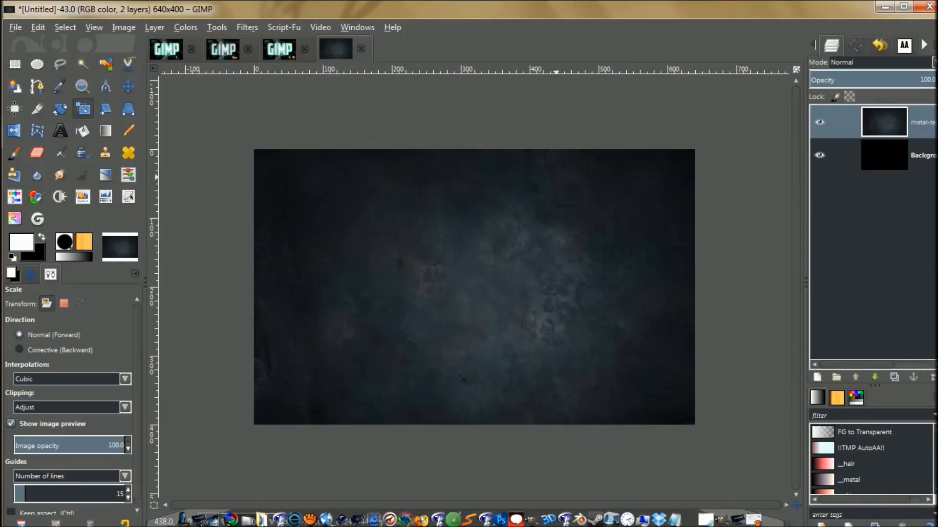
pyautogui.click(128, 87)
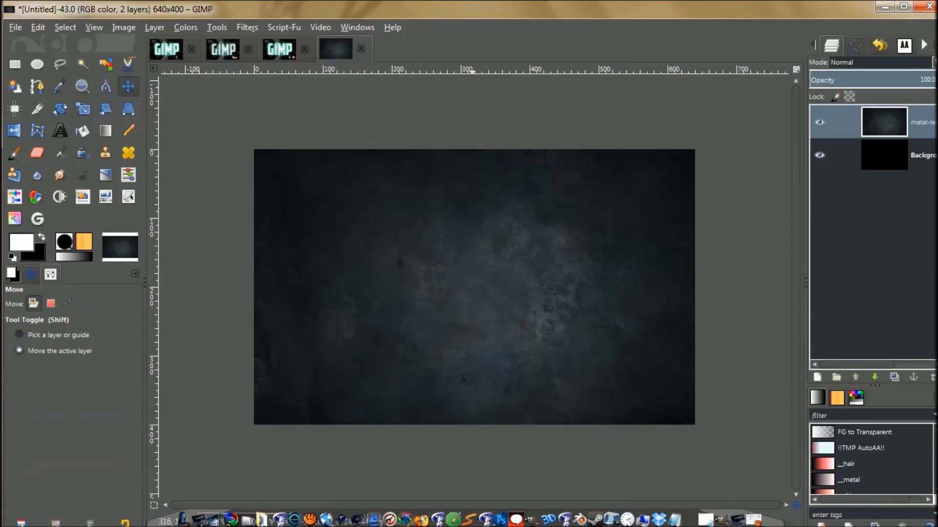
pyautogui.moveTo(475, 288); pyautogui.dragTo(474, 287)
# Apply a GEGL vignette operation to the metal texture layer with radius 1.35 and softness 0.83.
pyautogui.click(217, 27)
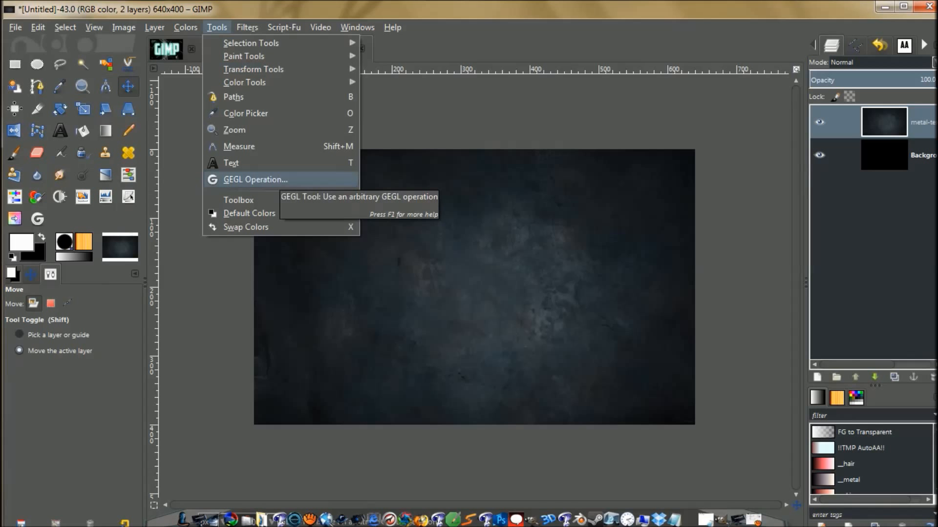
pyautogui.click(273, 179)
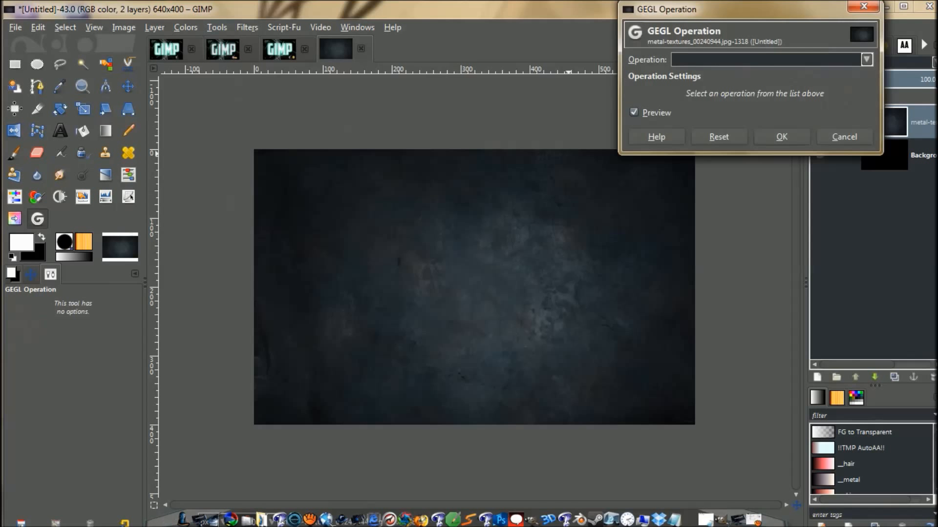
pyautogui.click(867, 59)
pyautogui.scroll(-6, 767, 293)
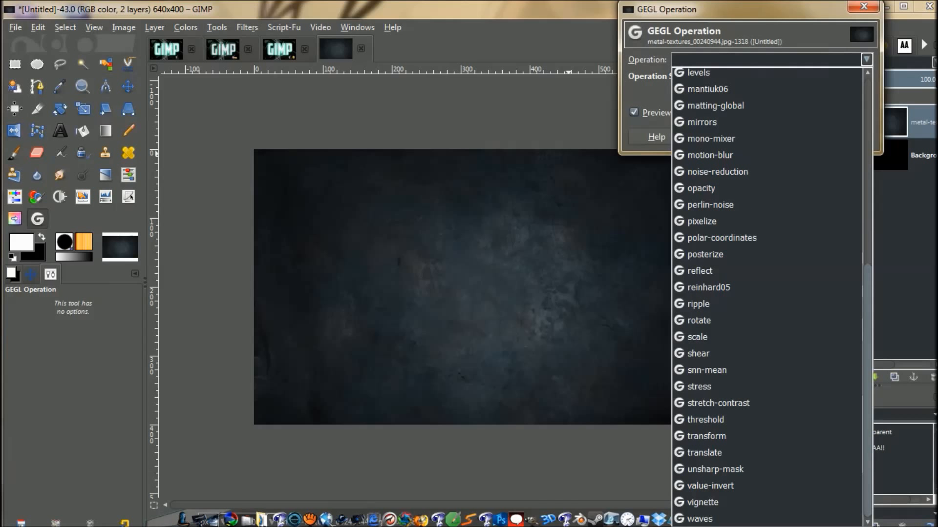
pyautogui.click(702, 502)
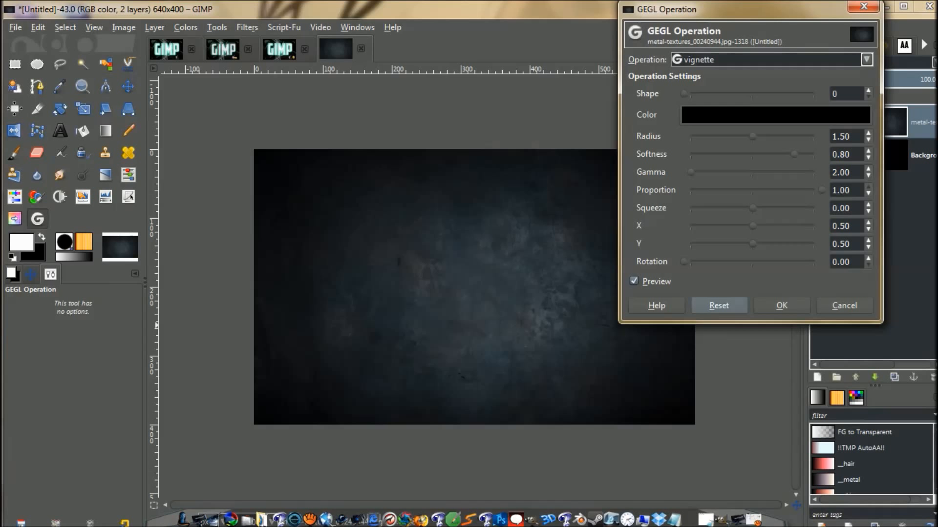
pyautogui.moveTo(756, 136)
pyautogui.mouseDown()
pyautogui.moveTo(766, 135)
pyautogui.moveTo(744, 136)
pyautogui.mouseUp()
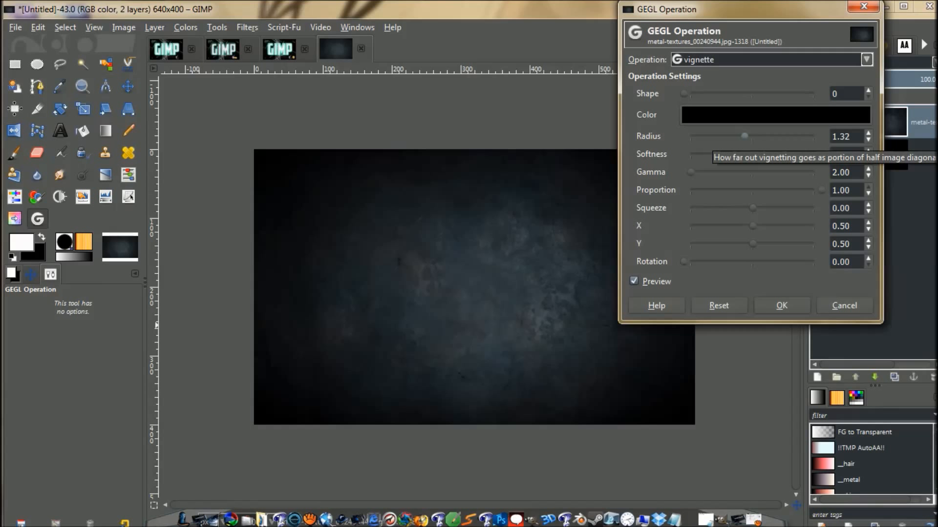
pyautogui.moveTo(744, 136)
pyautogui.mouseDown()
pyautogui.moveTo(732, 135)
pyautogui.moveTo(744, 136)
pyautogui.mouseUp()
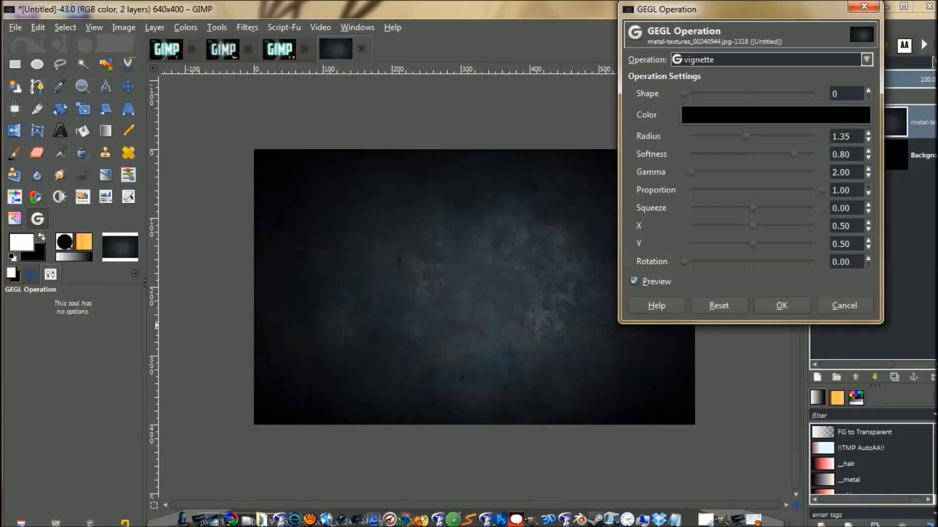
pyautogui.moveTo(794, 154)
pyautogui.mouseDown()
pyautogui.moveTo(750, 154)
pyautogui.moveTo(789, 154)
pyautogui.mouseUp()
pyautogui.scroll(5, 776, 155)
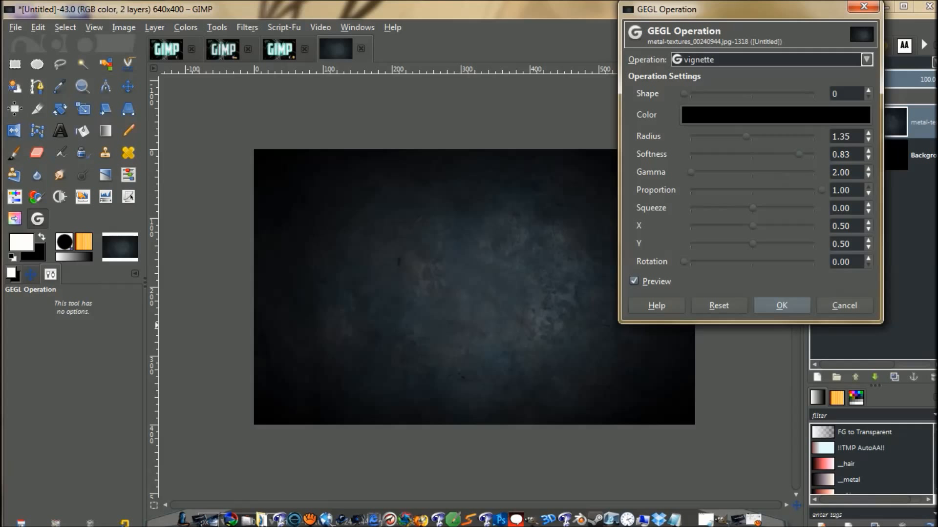
pyautogui.click(782, 305)
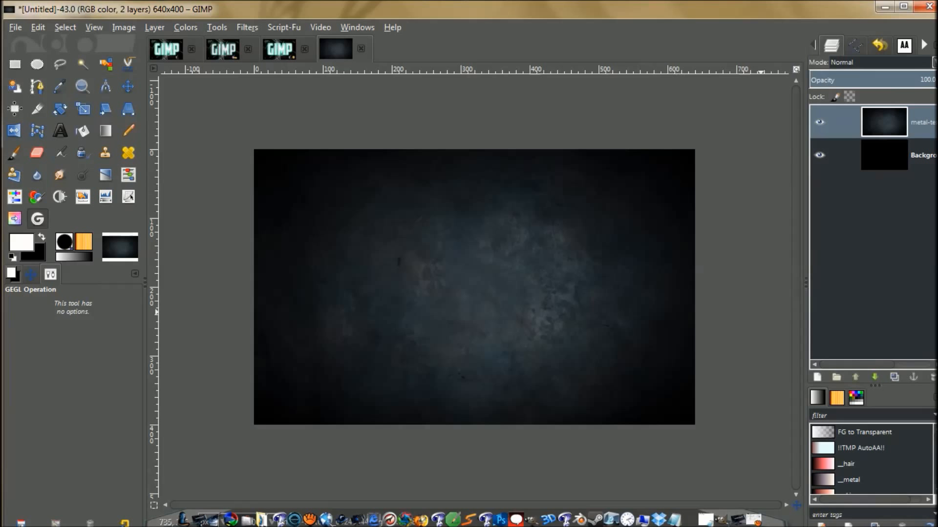
# Bring Smashed-Glass.jpg from the Pictures folder into the image as a new layer.
pyautogui.hotkey('ctrl', 'o')
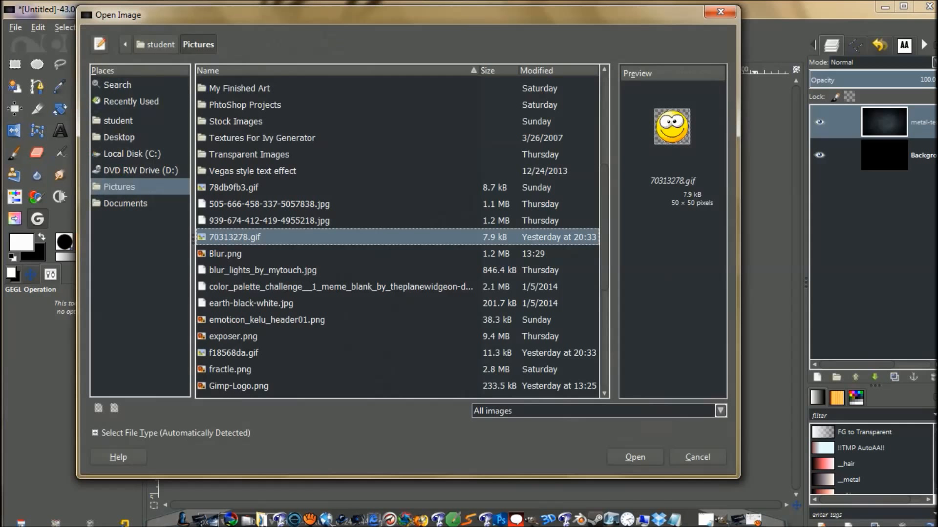
pyautogui.scroll(-5, 398, 232)
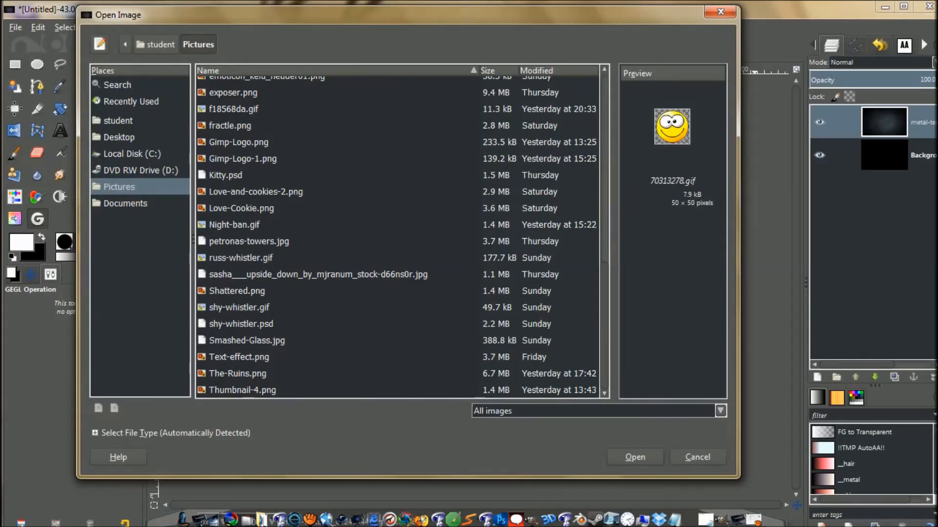
pyautogui.click(247, 341)
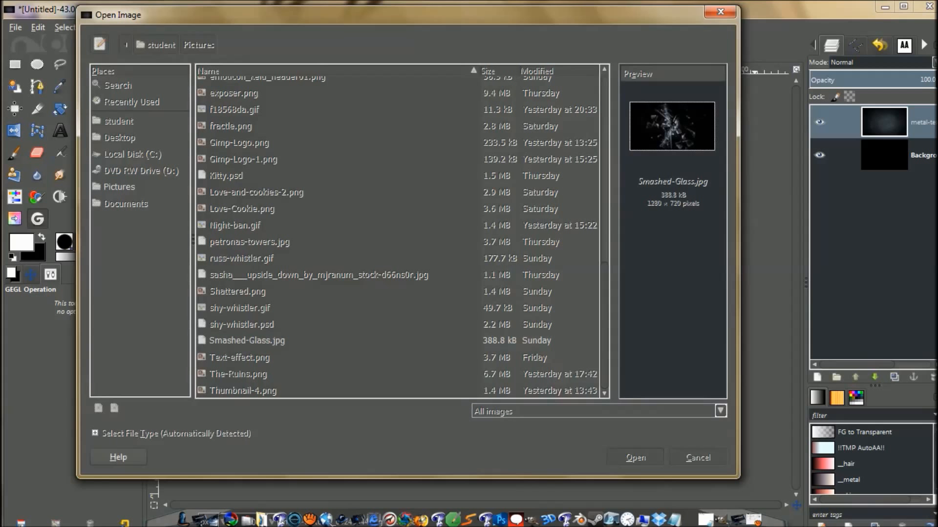
pyautogui.click(634, 457)
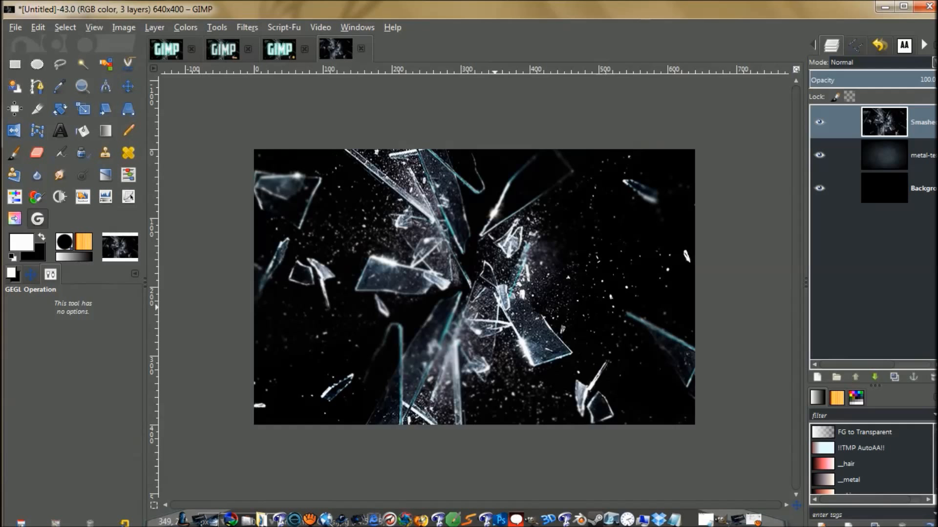
# Move the smashed glass layer slightly to the right and set its blend mode to Screen.
pyautogui.click(128, 86)
pyautogui.moveTo(476, 287); pyautogui.dragTo(488, 285)
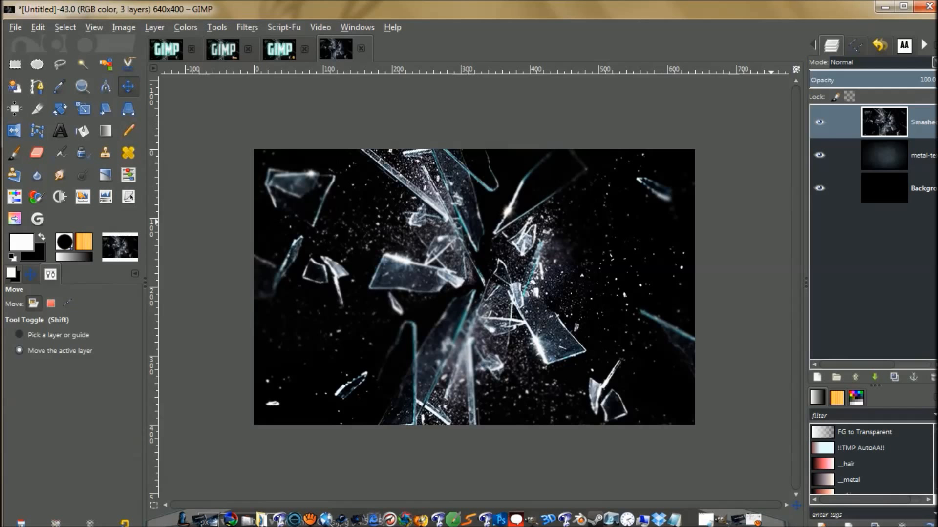
pyautogui.click(932, 62)
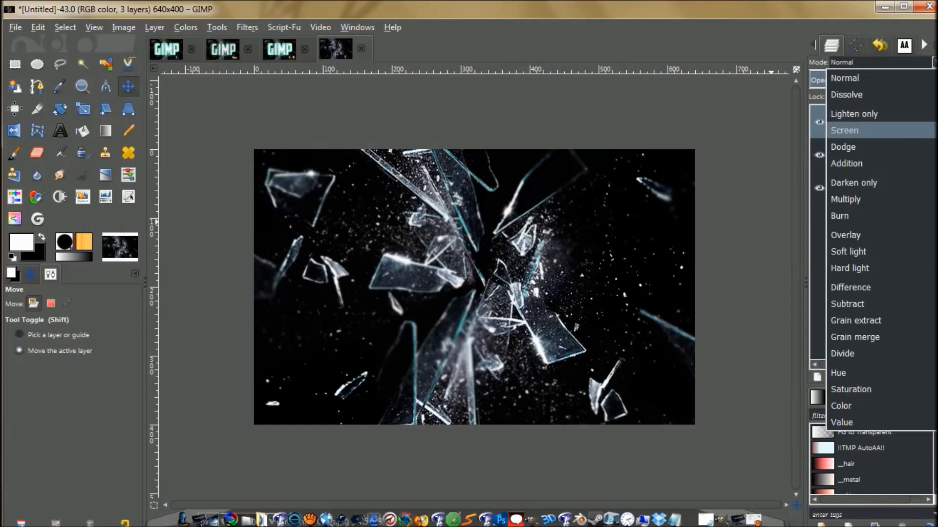
pyautogui.click(934, 130)
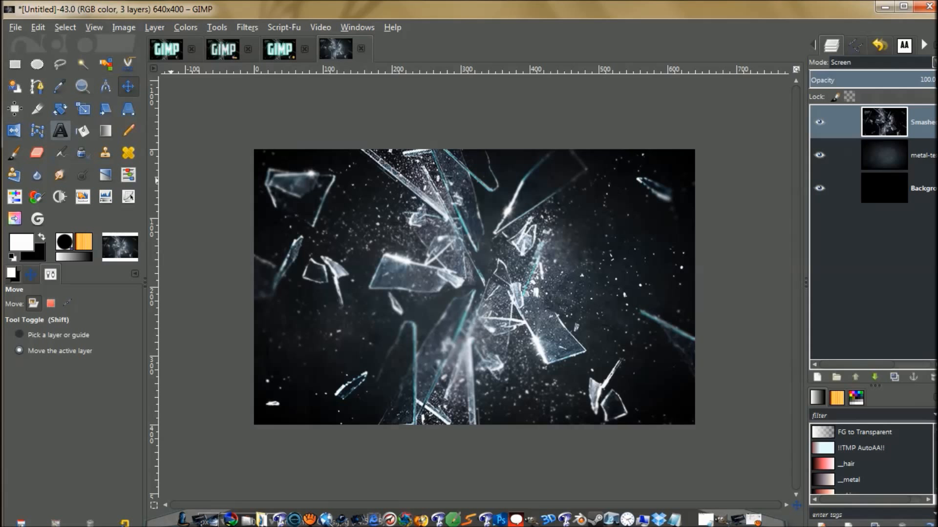
# Add white text "Gimp" in American Captain at 305 px and move it to the centre of the canvas.
pyautogui.click(59, 130)
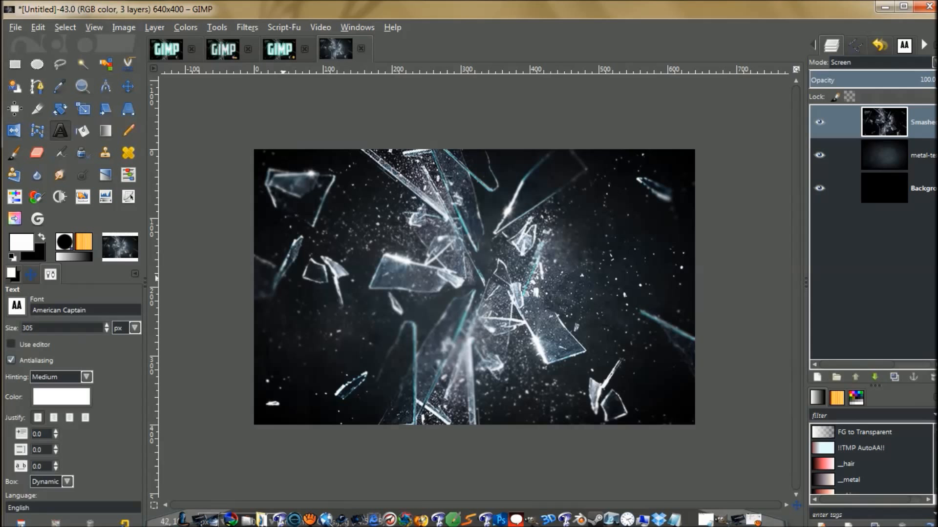
pyautogui.click(283, 278)
pyautogui.write('Gimp')
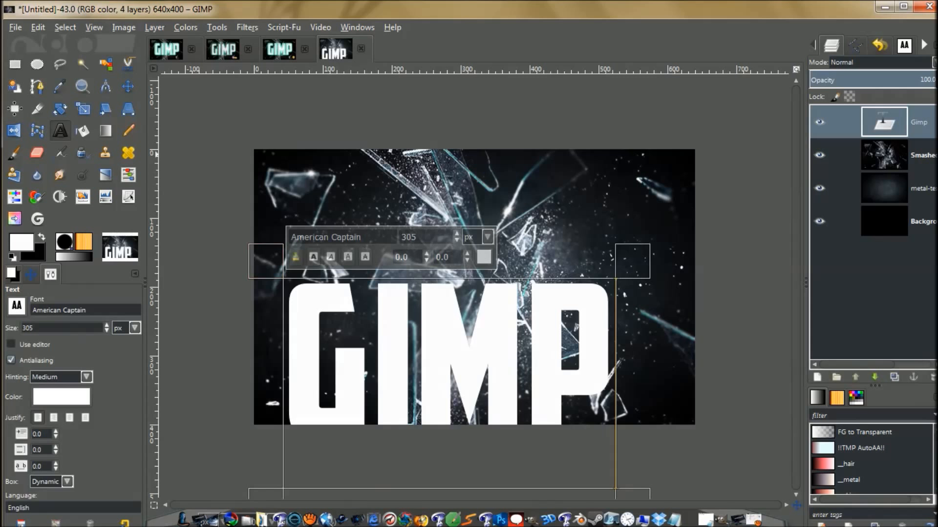
pyautogui.click(128, 86)
pyautogui.moveTo(502, 399); pyautogui.dragTo(518, 313)
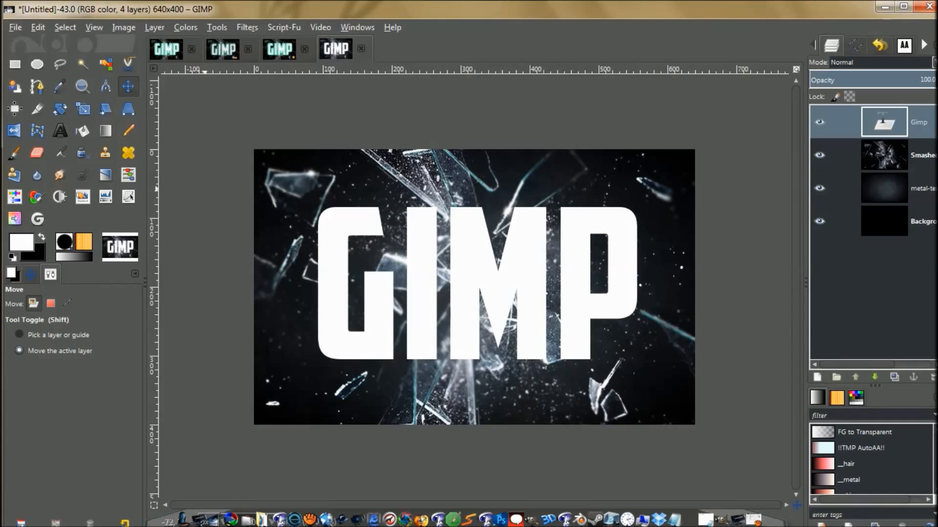
# Select the Gimp text layer's alpha and apply the Frosty logo effect with effect size 100 px and a black background.
pyautogui.click(60, 130)
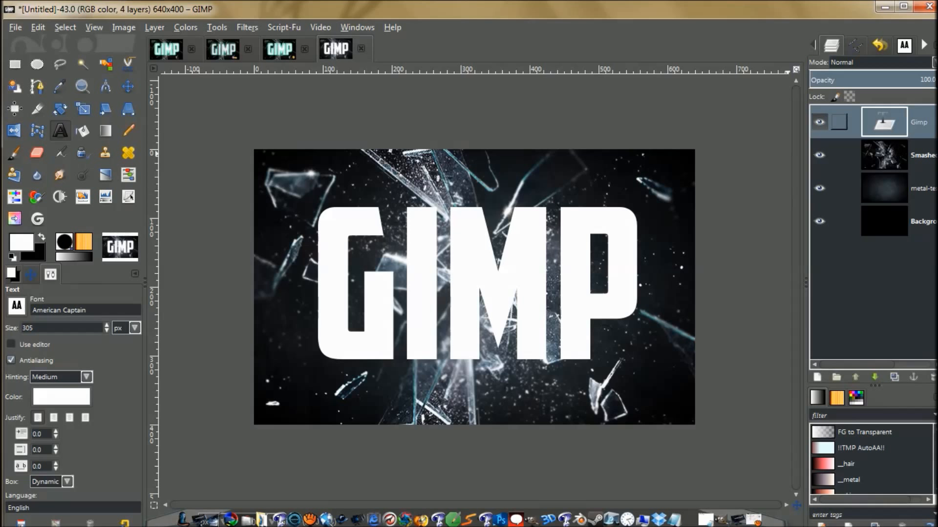
pyautogui.rightClick(908, 122)
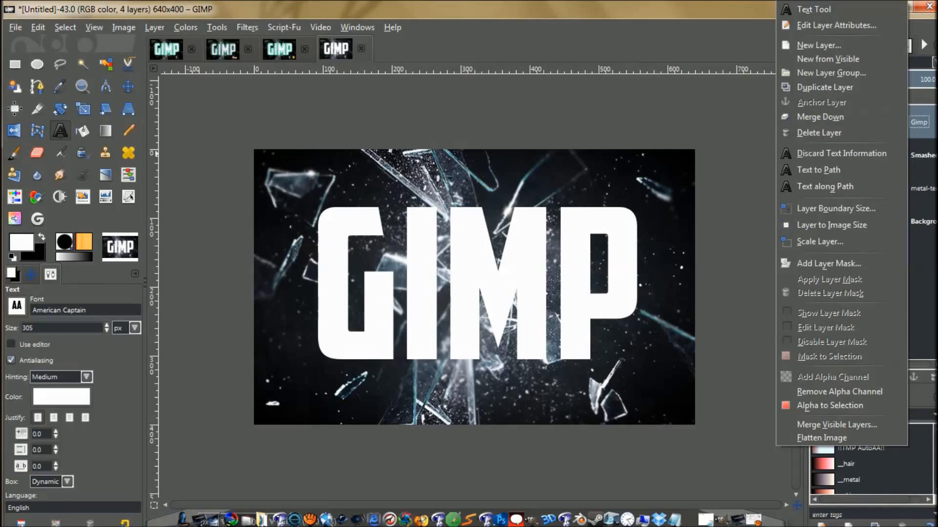
pyautogui.click(830, 405)
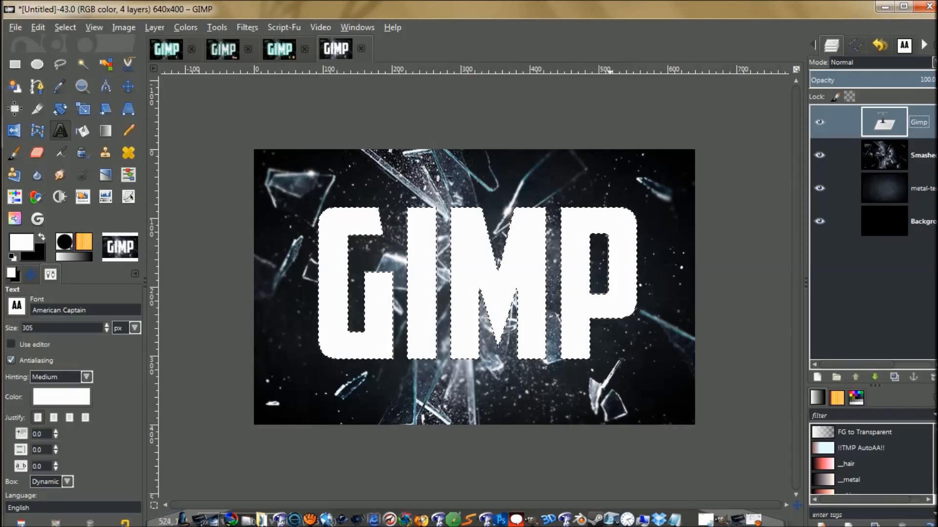
pyautogui.click(247, 28)
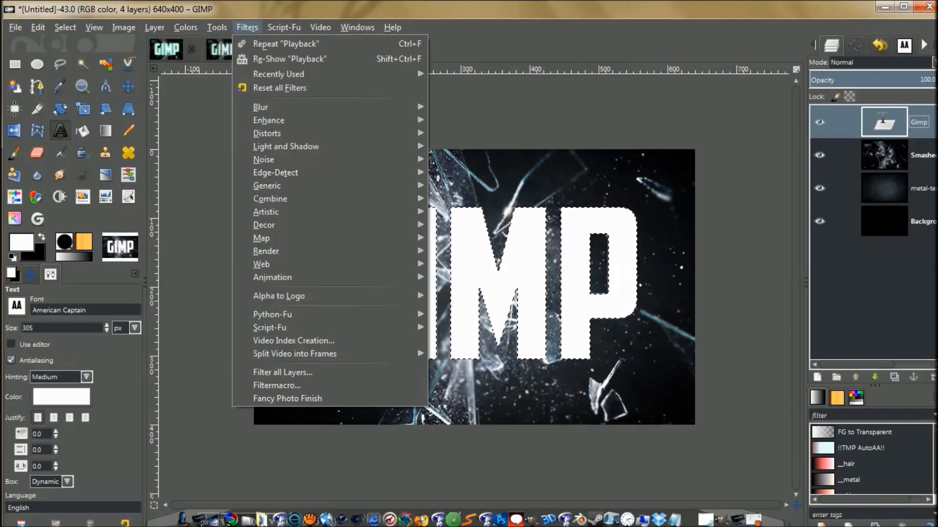
pyautogui.moveTo(279, 296)
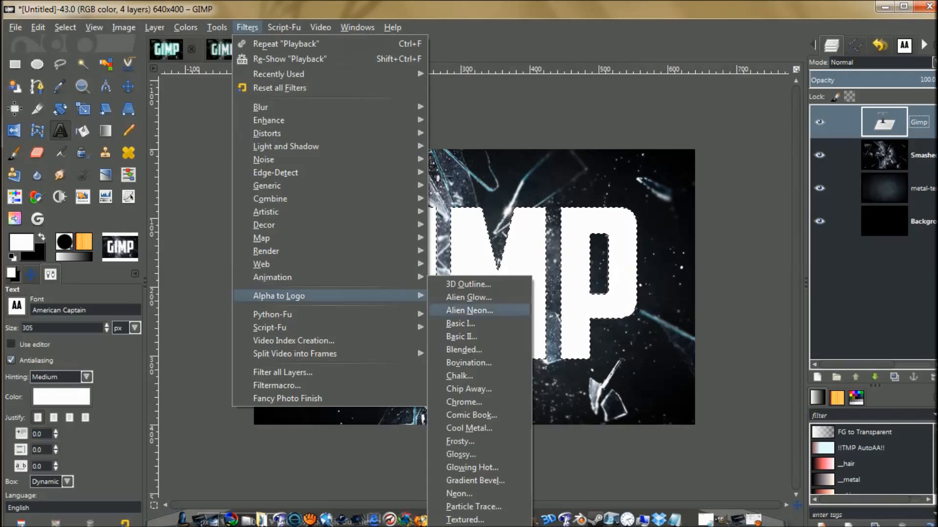
pyautogui.click(460, 441)
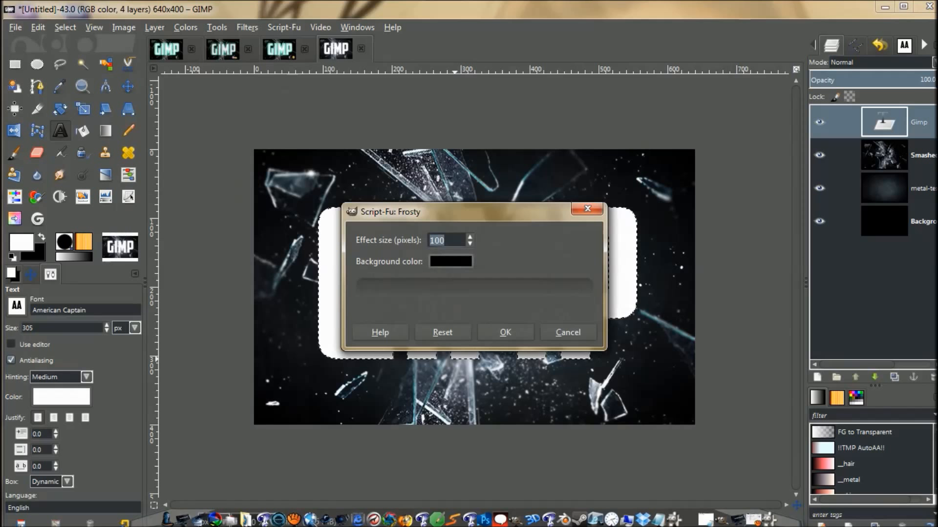
pyautogui.press('Return')
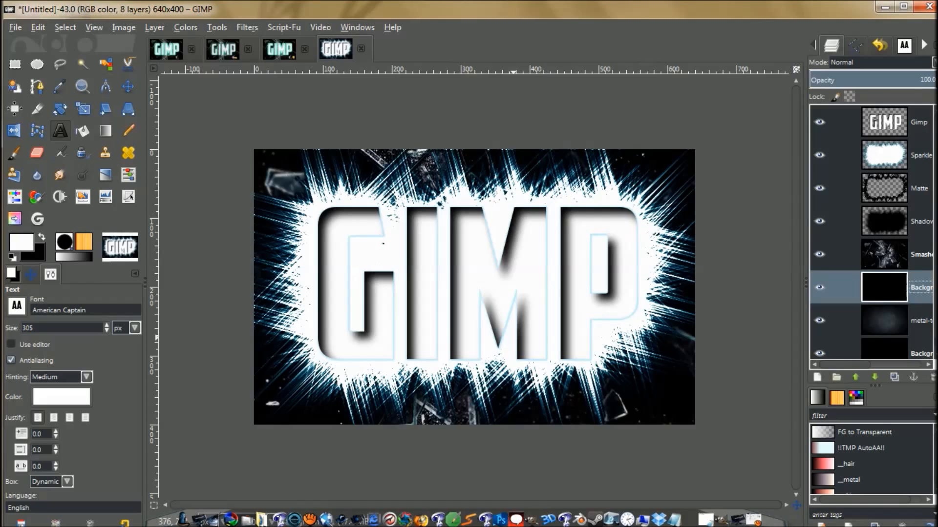
# Delete the Sparkle, Matte, Shadow and extra black Background layers that the Frosty effect added.
pyautogui.click(819, 154)
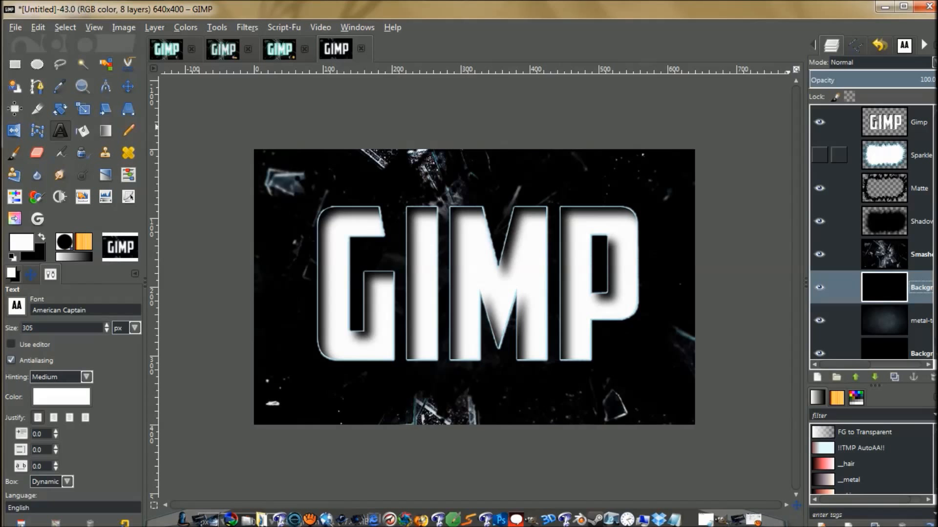
pyautogui.click(819, 154)
pyautogui.moveTo(919, 155); pyautogui.dragTo(924, 318)
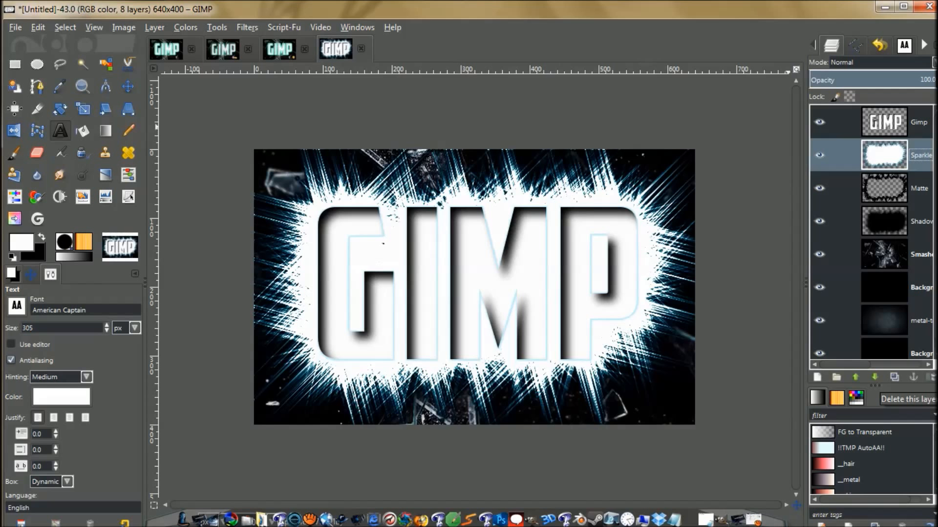
pyautogui.click(931, 377)
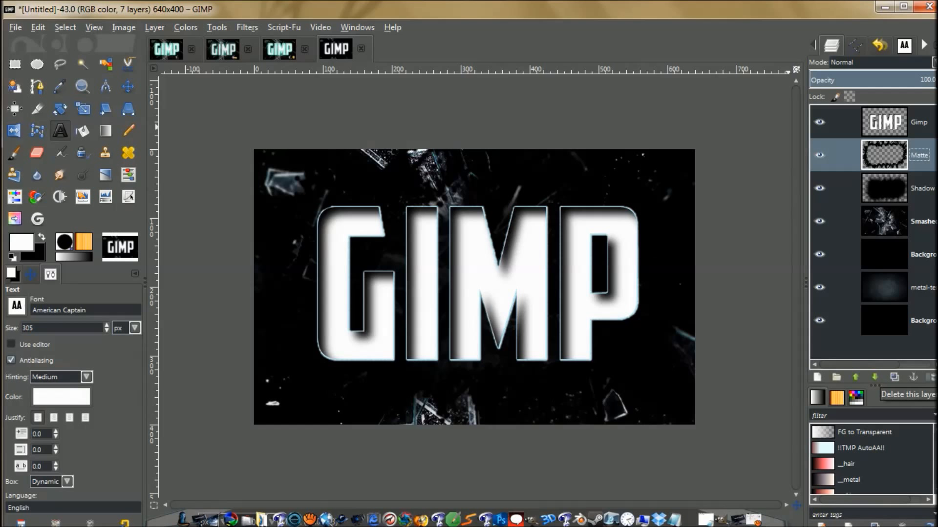
pyautogui.click(932, 377)
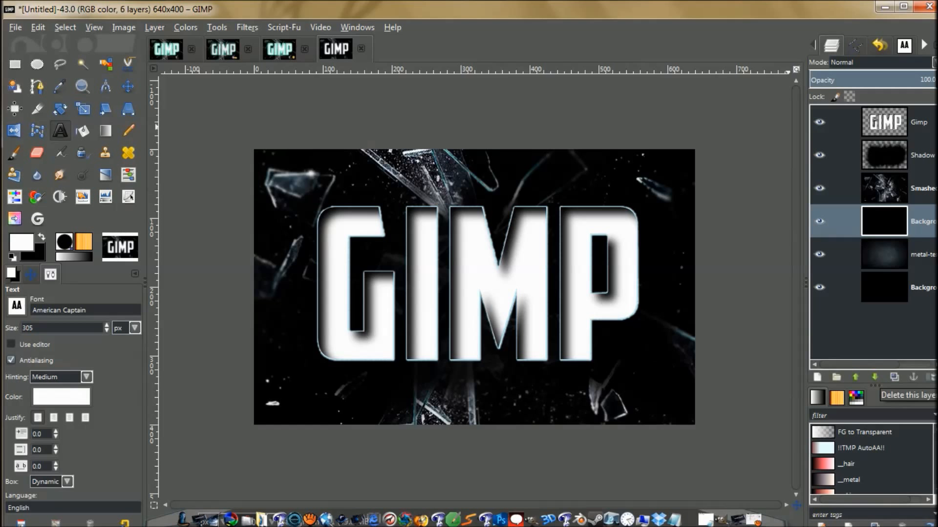
pyautogui.click(884, 154)
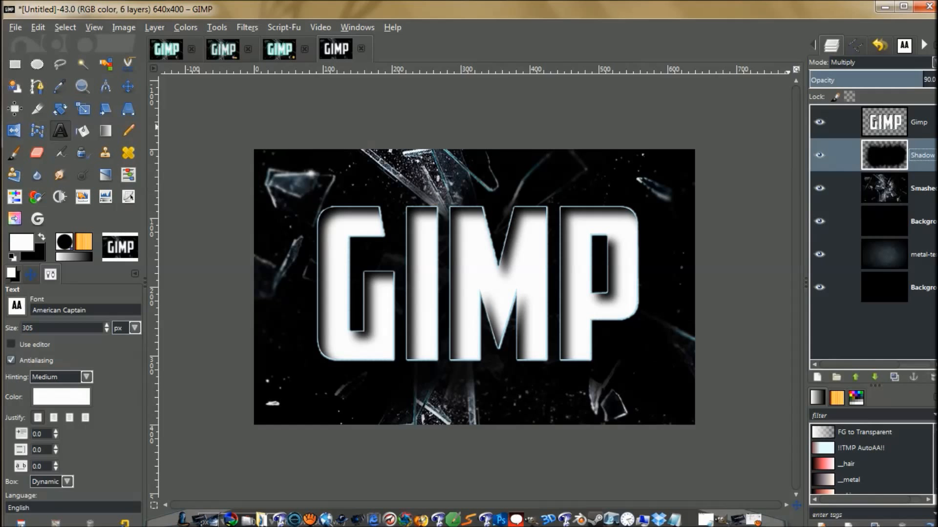
pyautogui.click(929, 377)
pyautogui.click(883, 188)
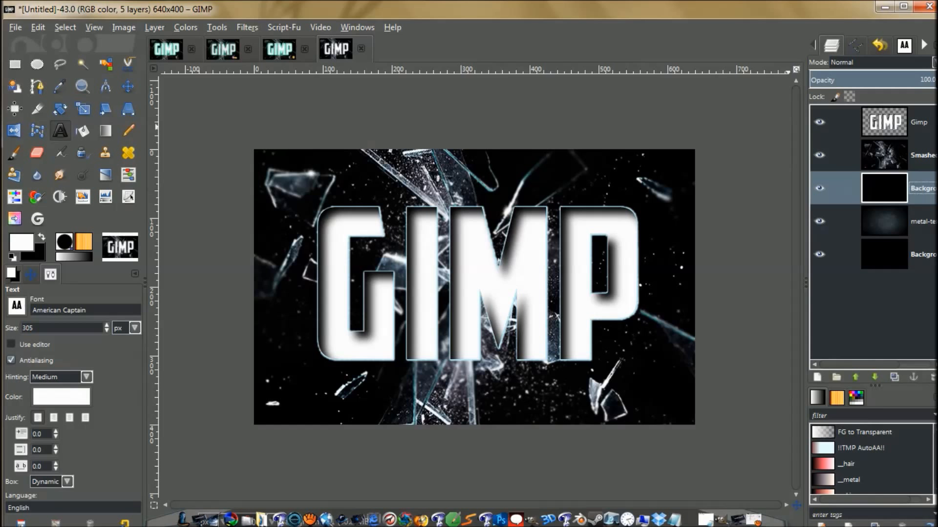
pyautogui.click(929, 377)
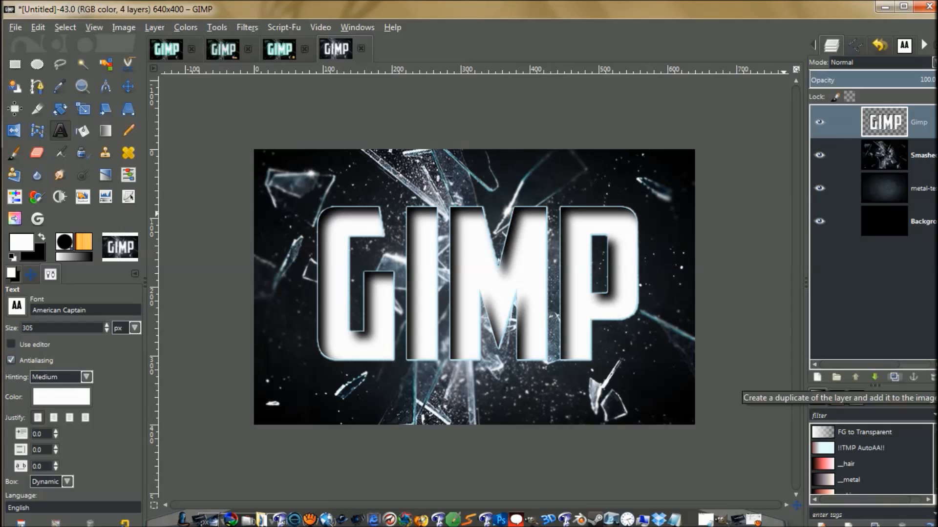
# Duplicate the Gimp layer and apply the Neon logo effect to the copy with effect size 30 px, black background and teal glow.
pyautogui.click(893, 377)
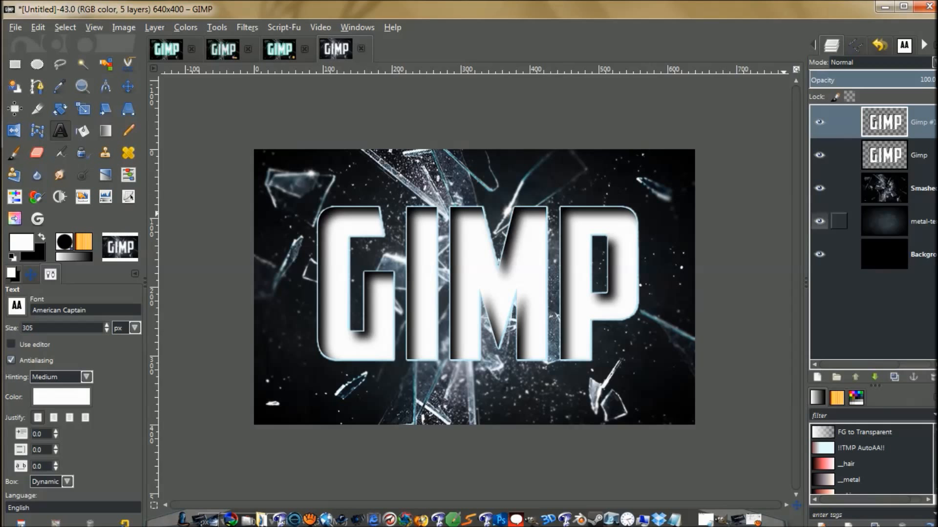
pyautogui.click(247, 27)
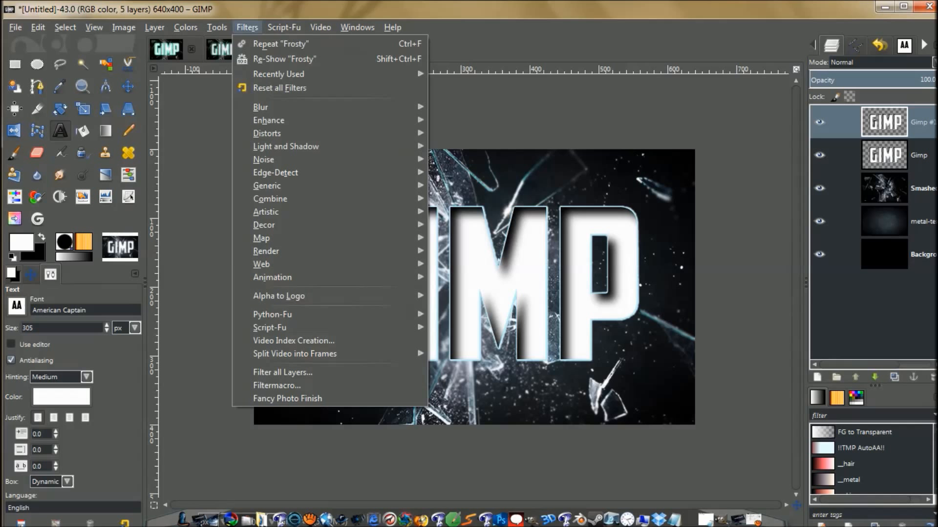
pyautogui.moveTo(278, 296)
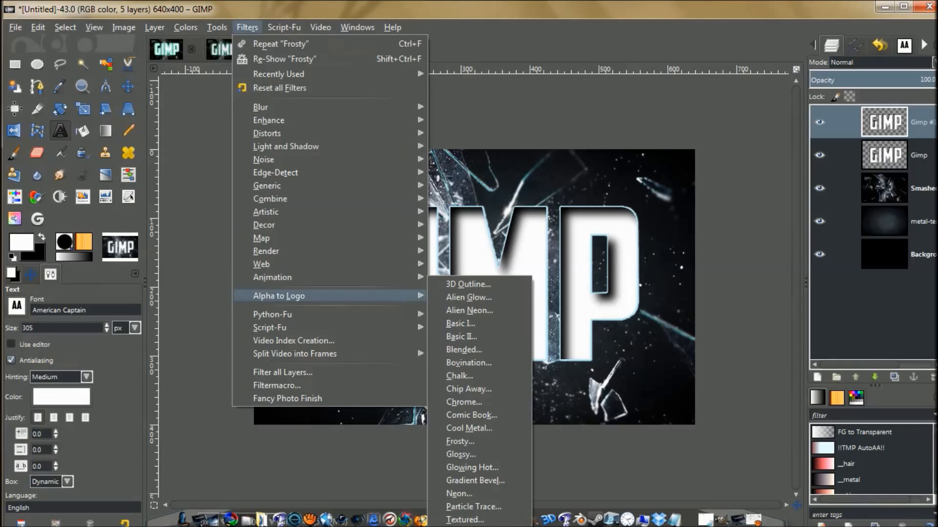
pyautogui.click(459, 494)
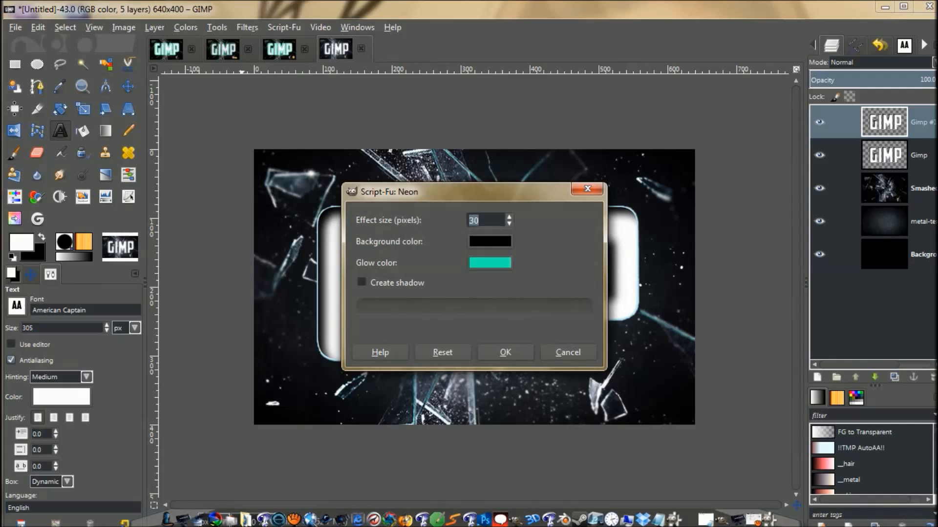
pyautogui.click(505, 352)
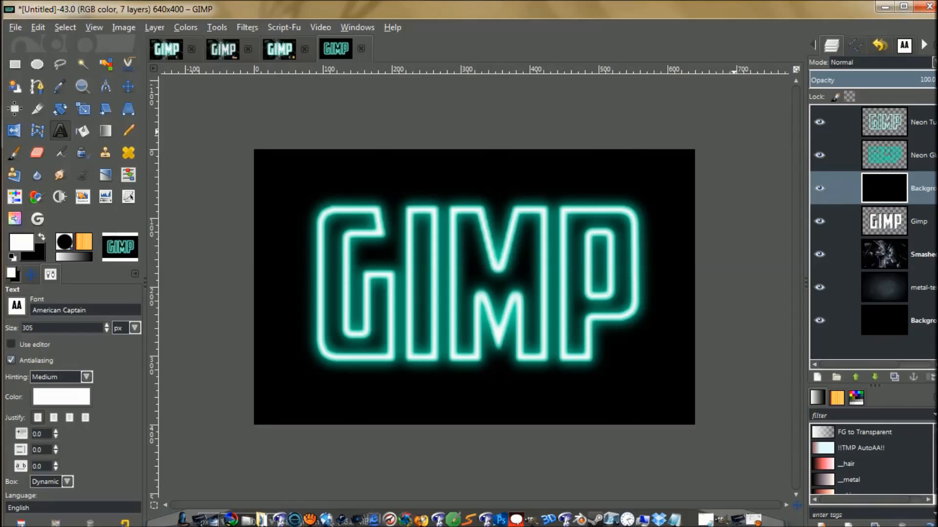
# Delete the black Background layer added by the Neon effect and move the neon glow layer below the Gimp layer.
pyautogui.click(932, 377)
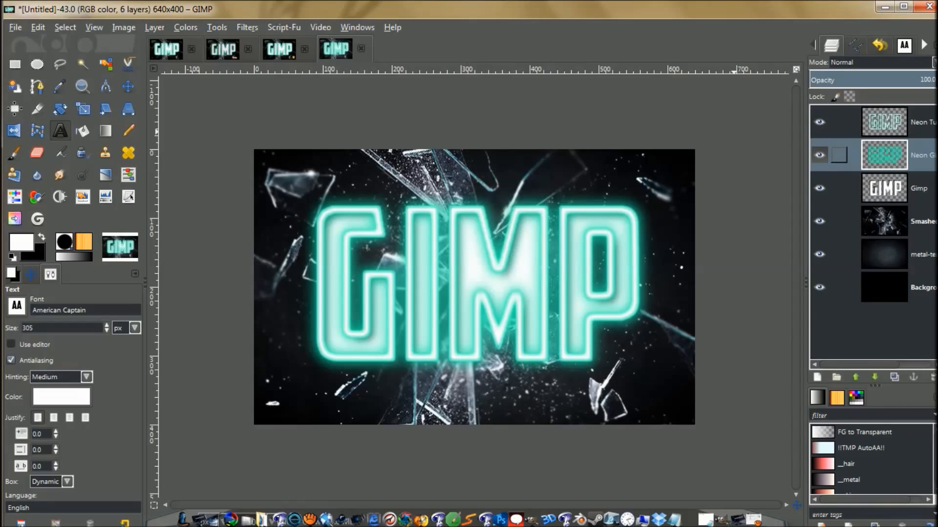
pyautogui.moveTo(922, 156); pyautogui.dragTo(915, 204)
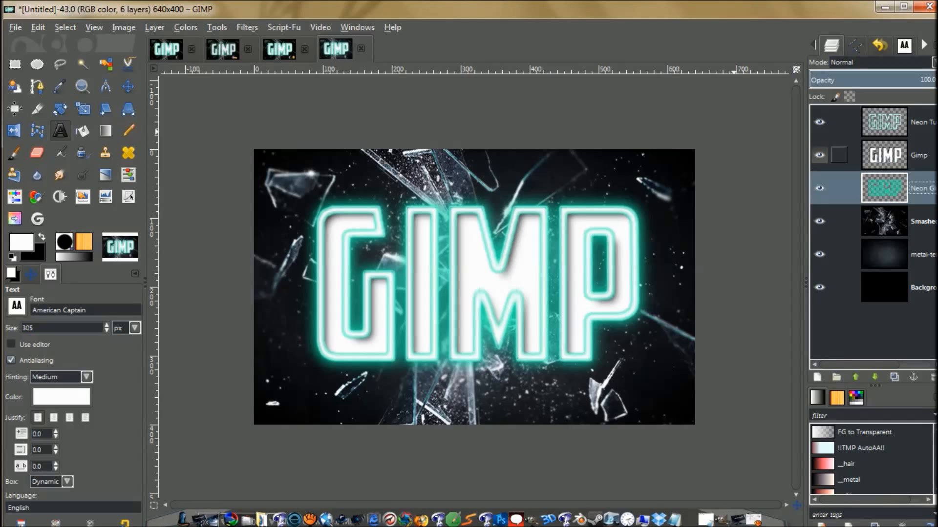
# Merge the Gimp layer down into the neon glow layer and toggle the merged layer's visibility to check it.
pyautogui.click(885, 156)
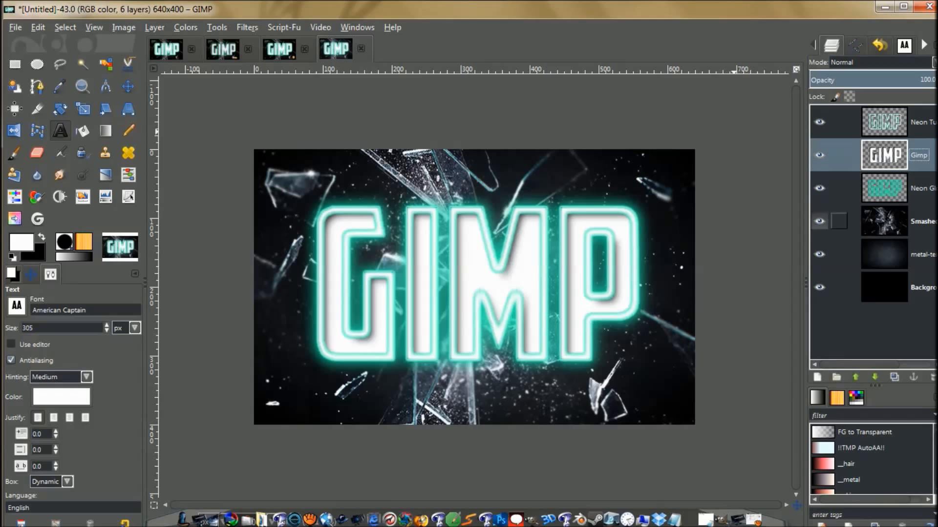
pyautogui.click(885, 222)
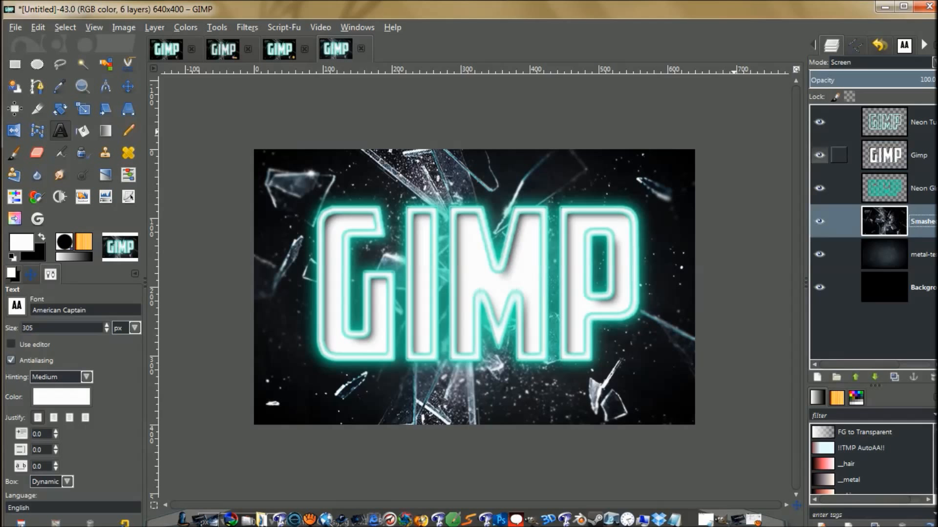
pyautogui.click(884, 155)
pyautogui.rightClick(915, 155)
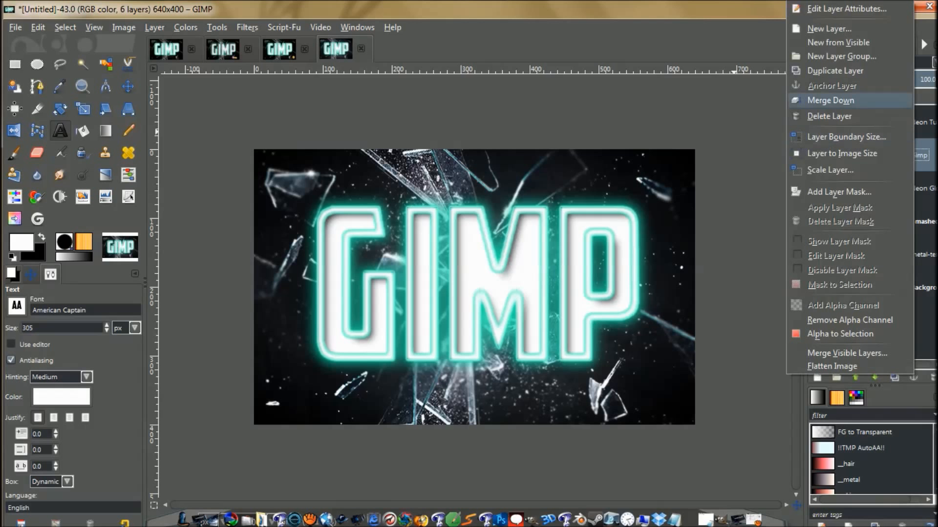
pyautogui.click(850, 100)
pyautogui.click(819, 156)
pyautogui.click(819, 155)
pyautogui.click(820, 155)
pyautogui.click(819, 156)
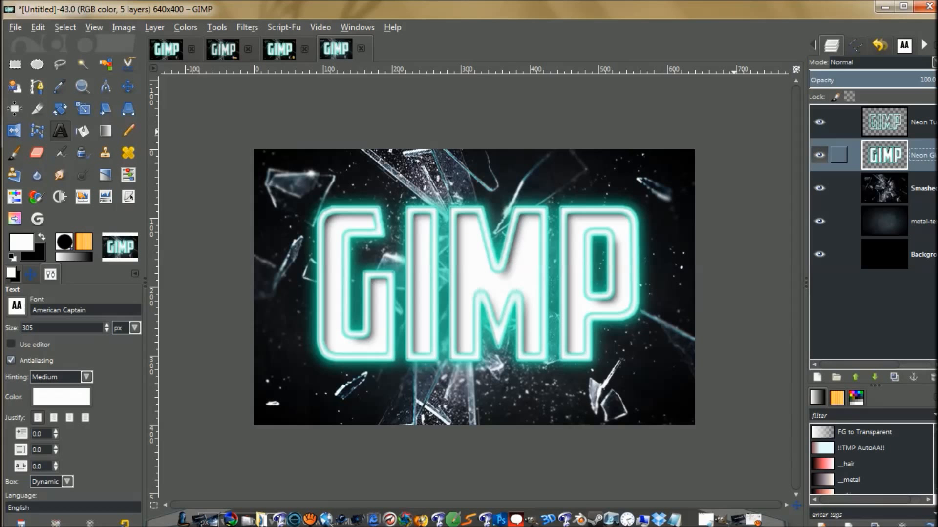
# Select the smashed glass layer and examine the Toolbox tools configuration list in Preferences down to the colour tools such as Curves.
pyautogui.click(850, 188)
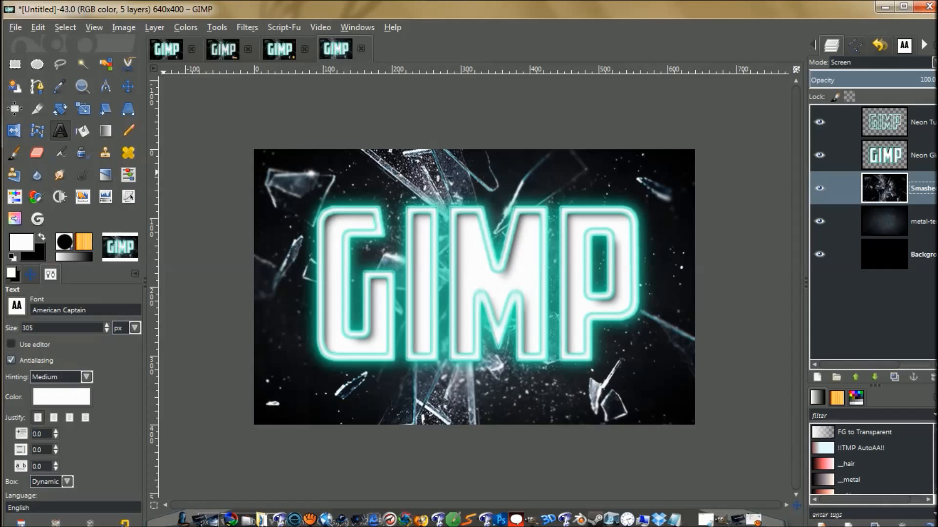
pyautogui.click(37, 28)
pyautogui.click(70, 306)
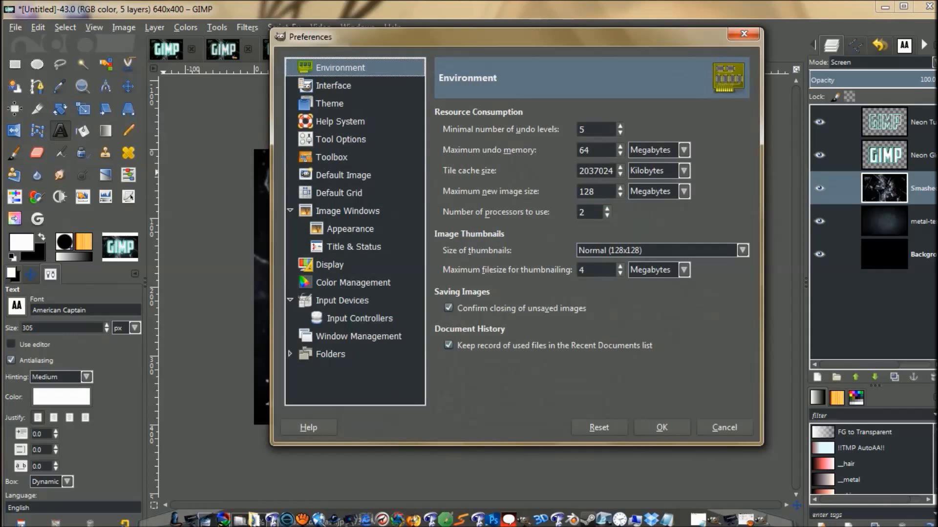
pyautogui.click(331, 157)
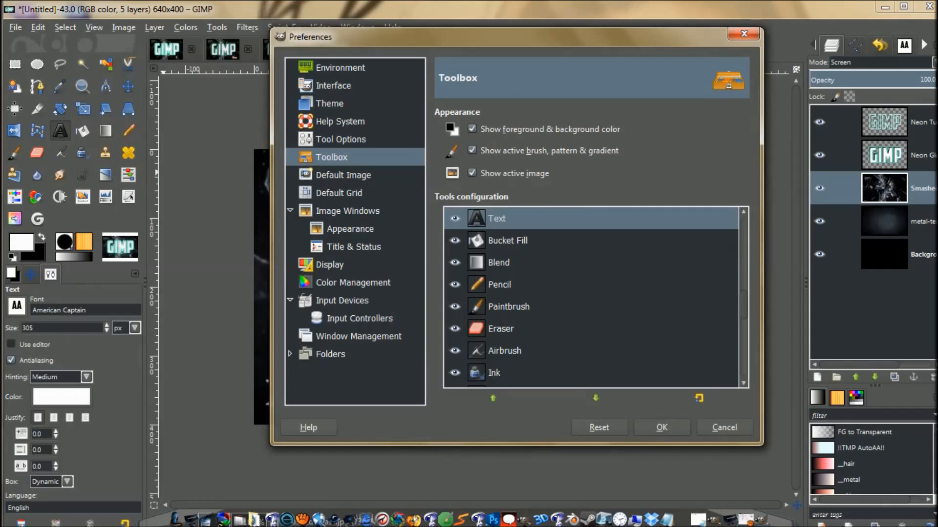
pyautogui.scroll(-5, 590, 298)
pyautogui.scroll(3, 591, 298)
pyautogui.scroll(-10, 591, 298)
pyautogui.scroll(-5, 591, 298)
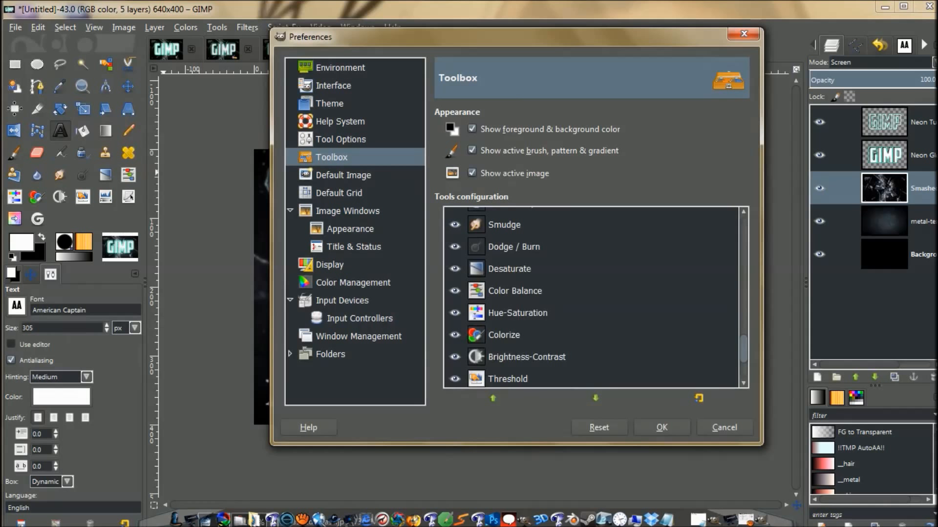
pyautogui.scroll(-1, 454, 351)
pyautogui.scroll(-3, 455, 351)
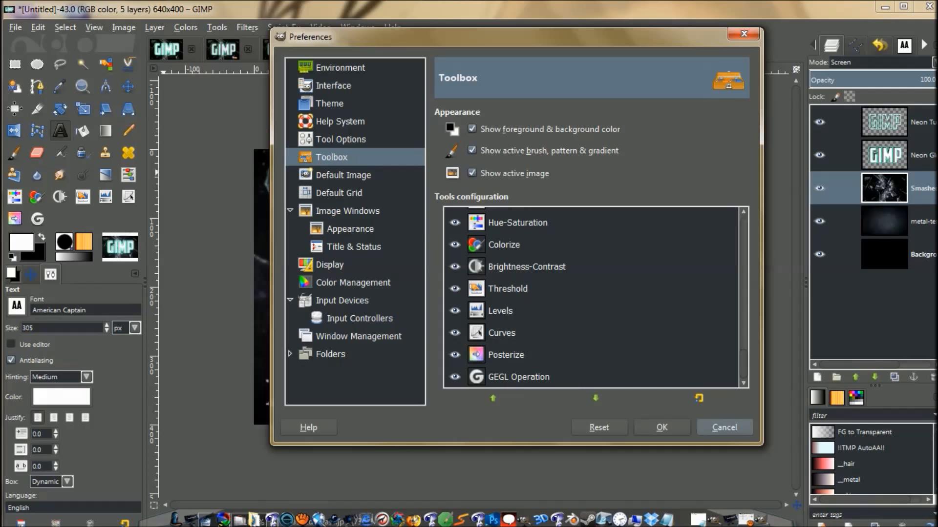
pyautogui.click(724, 428)
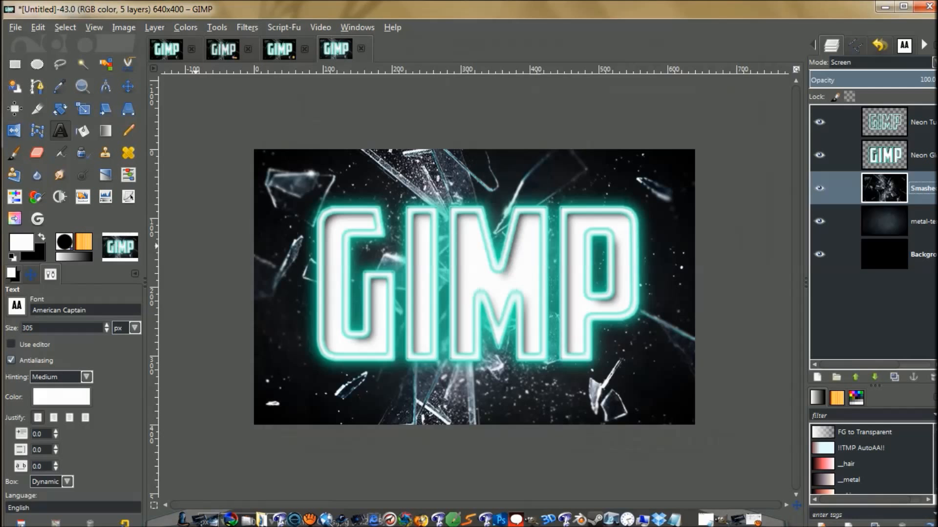
# Apply Curves to the smashed glass layer, pulling the middle of the Blue channel's smooth curve slightly down.
pyautogui.click(128, 196)
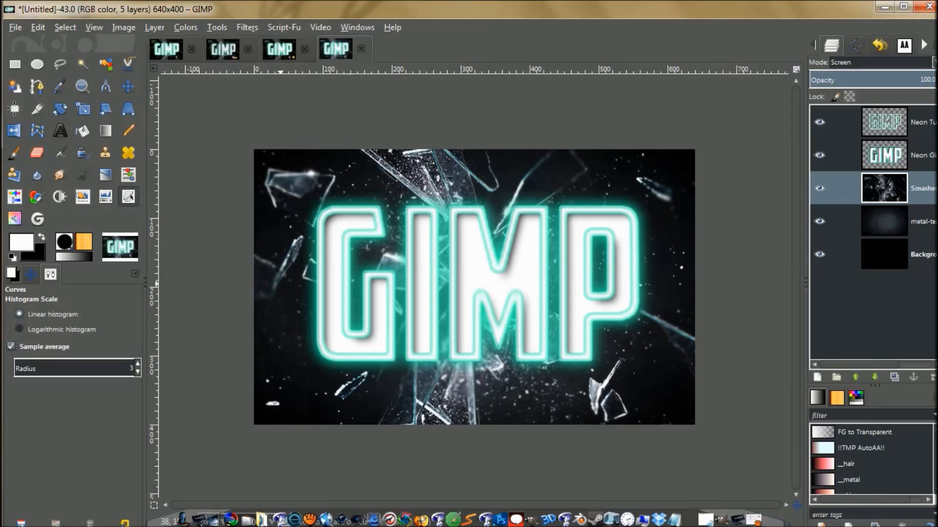
pyautogui.click(292, 254)
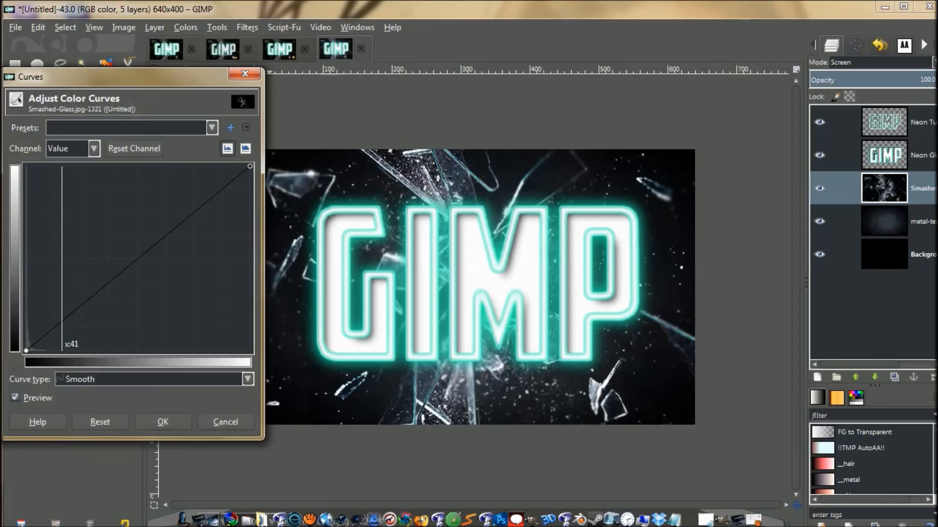
pyautogui.click(94, 149)
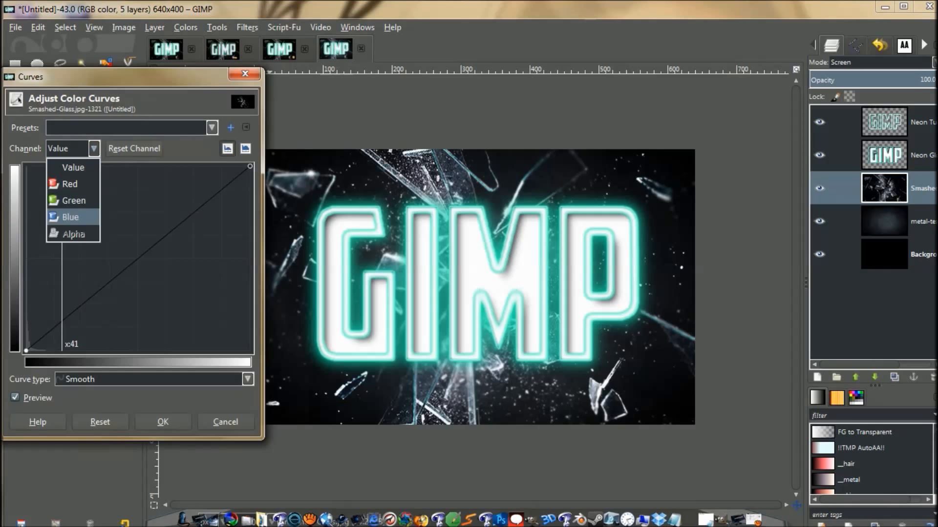
pyautogui.click(70, 217)
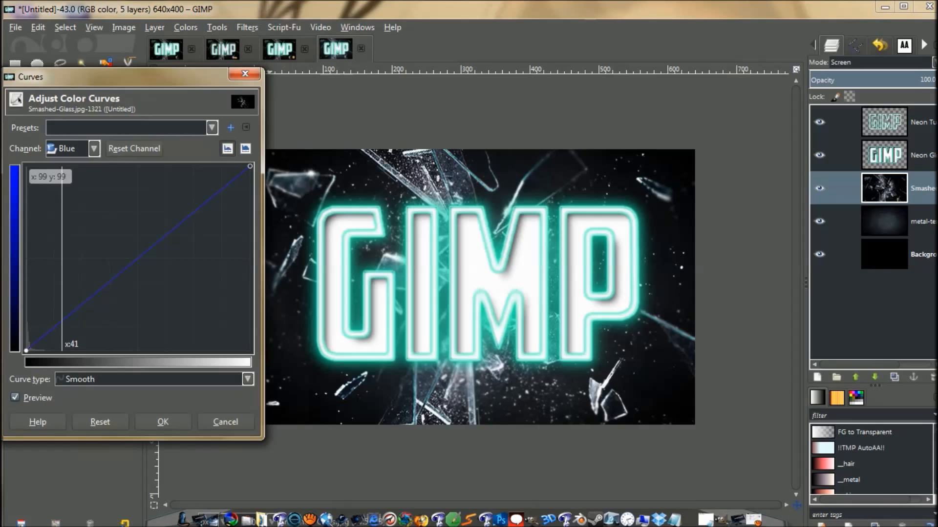
pyautogui.moveTo(113, 280); pyautogui.dragTo(121, 291)
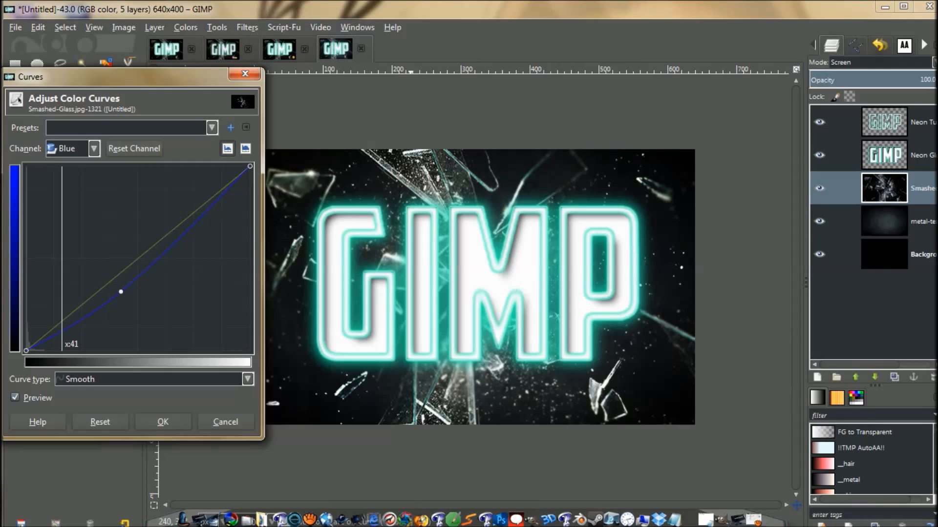
pyautogui.moveTo(121, 291)
pyautogui.mouseDown()
pyautogui.moveTo(105, 264)
pyautogui.moveTo(124, 293)
pyautogui.mouseUp()
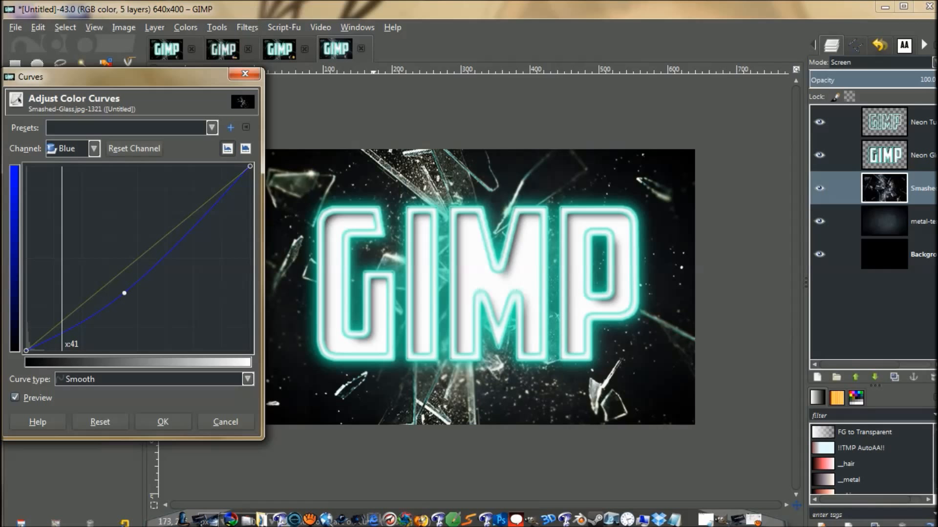
pyautogui.click(163, 422)
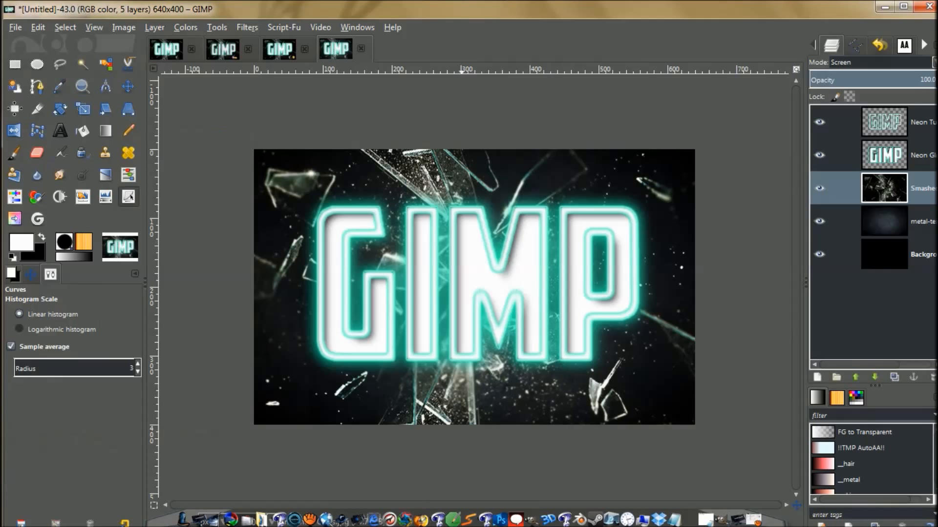
# Apply a Gaussian Blur to the smashed glass layer with 1.0 px horizontal and vertical radius using the RLE method.
pyautogui.click(247, 27)
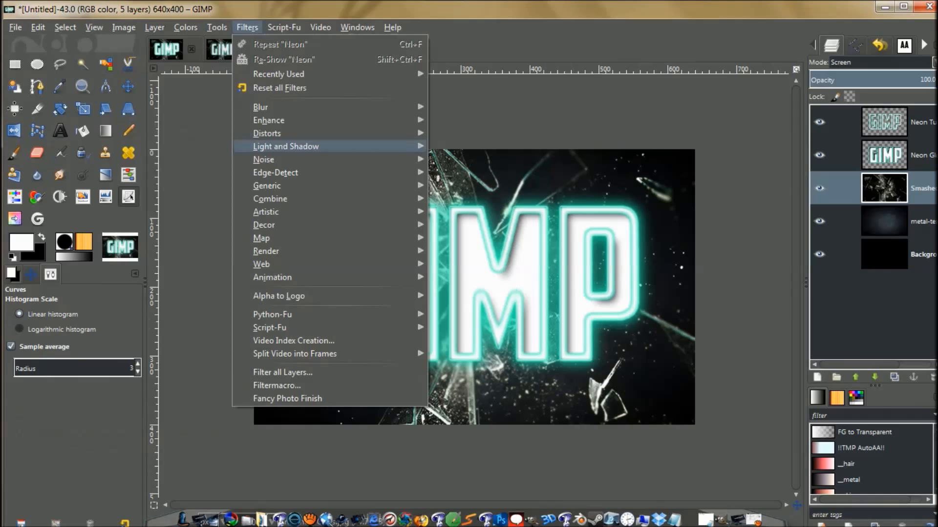
pyautogui.moveTo(260, 107)
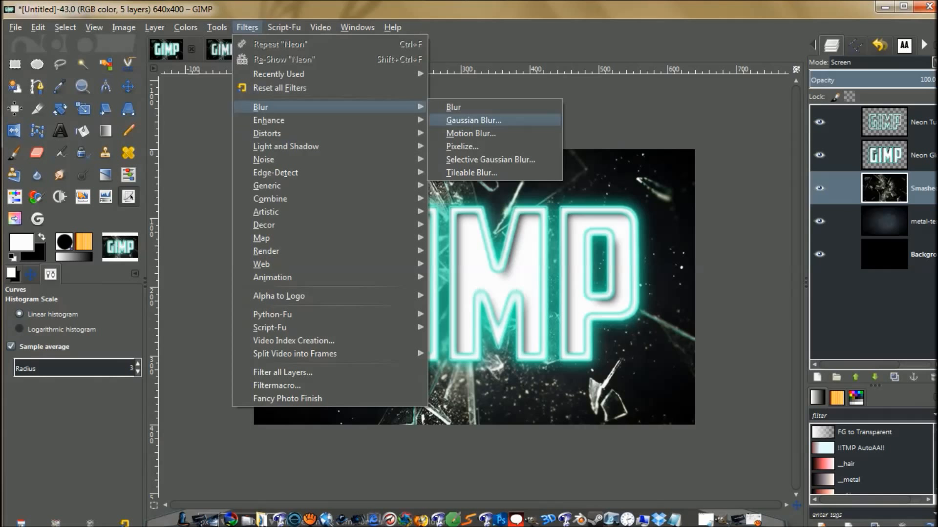
pyautogui.click(473, 120)
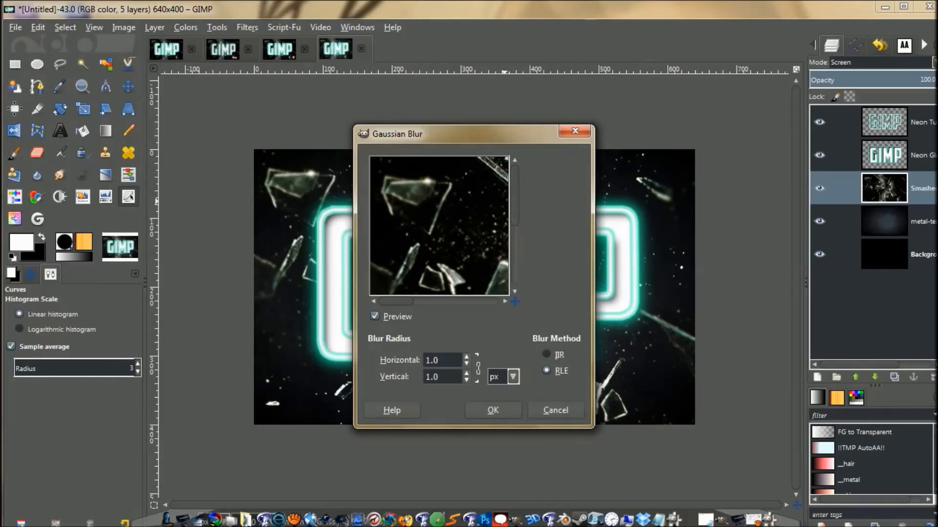
pyautogui.click(493, 410)
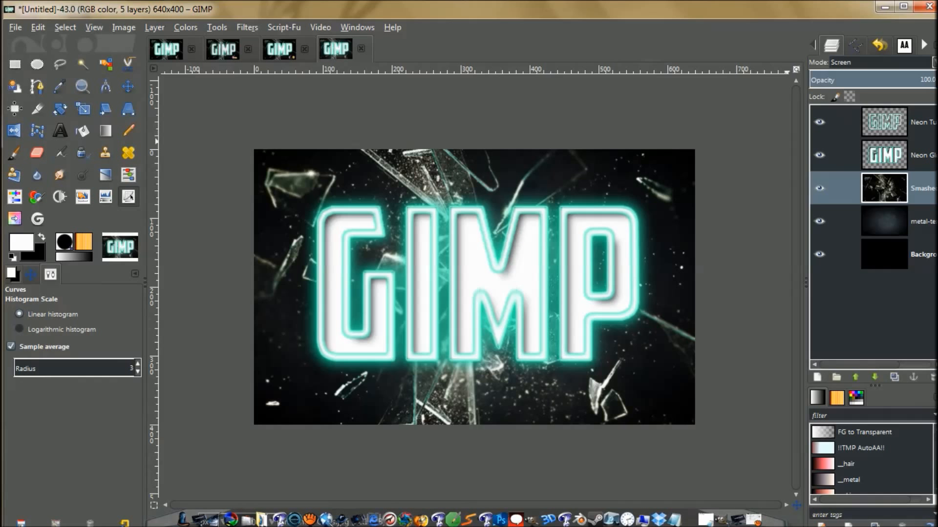
# Merge the smashed glass layer down into the metal texture, and merge the result down into the black Background layer.
pyautogui.rightClick(820, 188)
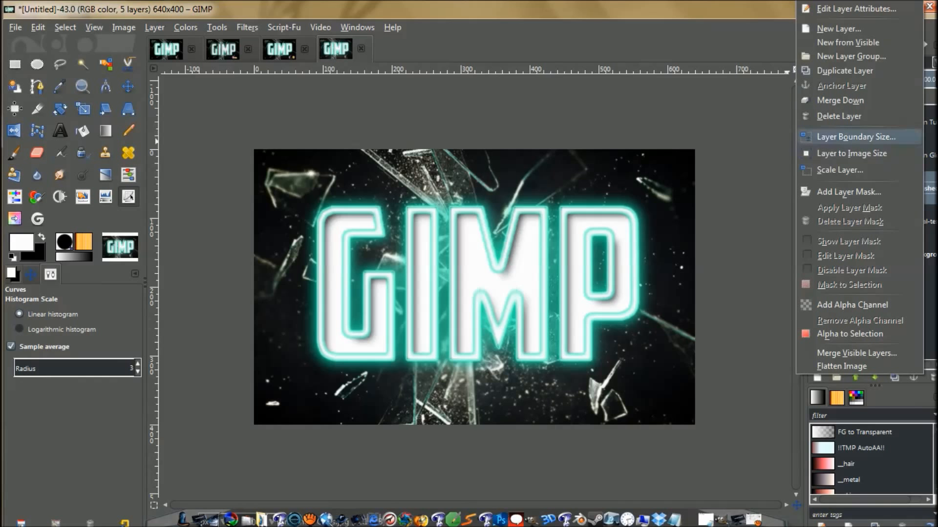
pyautogui.click(840, 100)
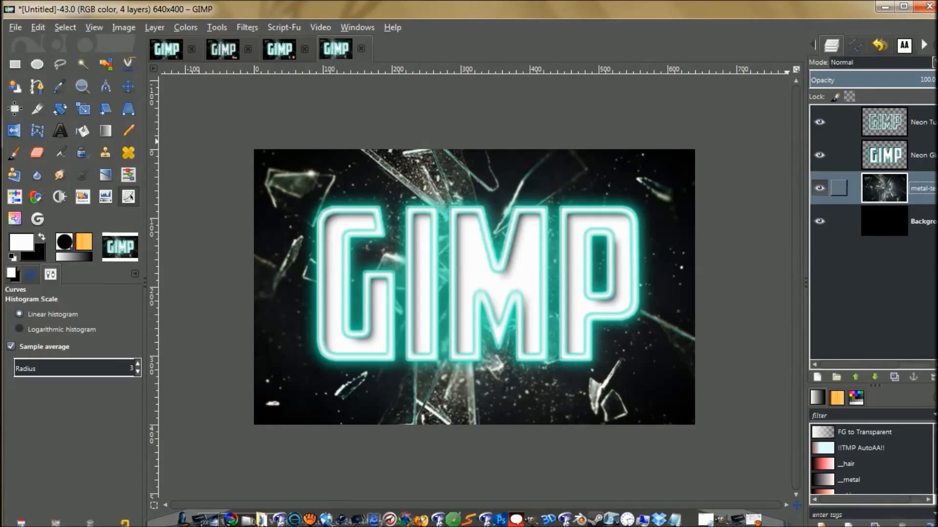
pyautogui.rightClick(820, 188)
pyautogui.click(835, 98)
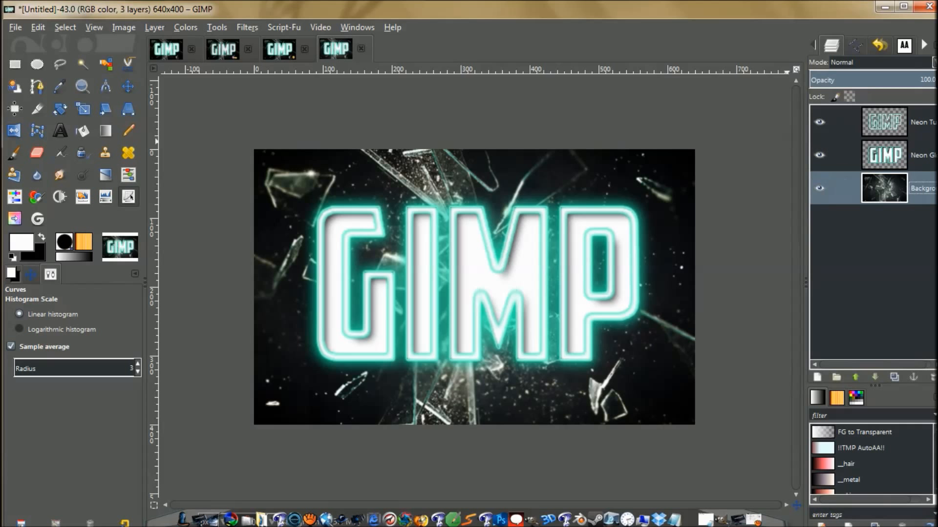
# Generate a looped Blend animation from the neon and background layers with 10 intermediate frames and a maximum blur radius of 0.
pyautogui.click(884, 122)
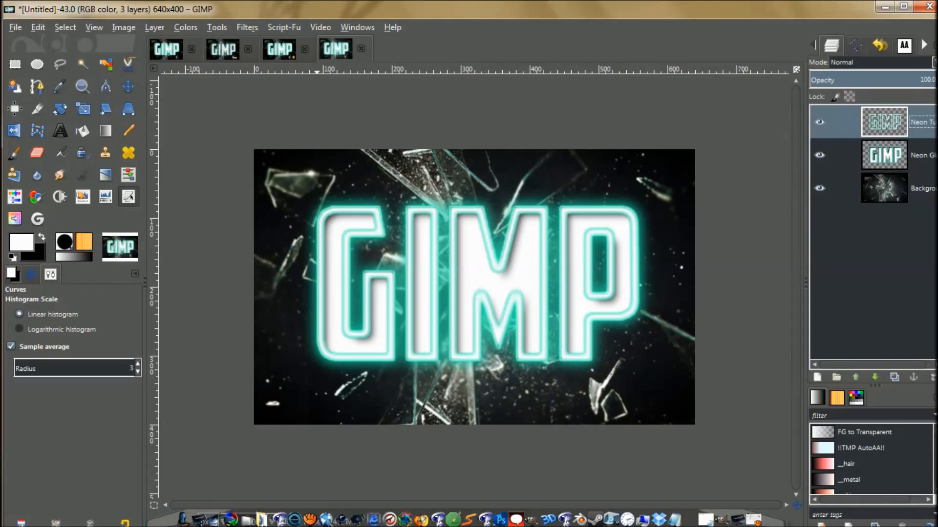
pyautogui.click(247, 27)
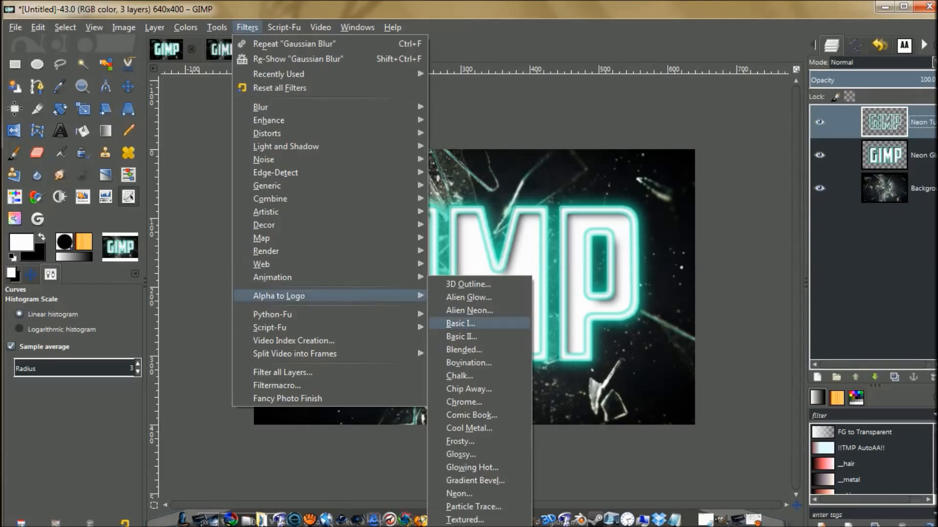
pyautogui.moveTo(272, 277)
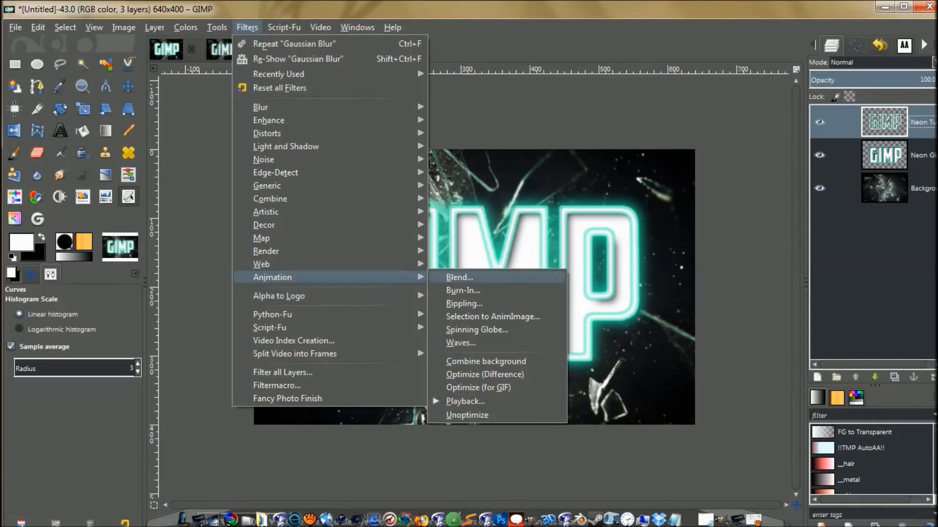
pyautogui.click(459, 277)
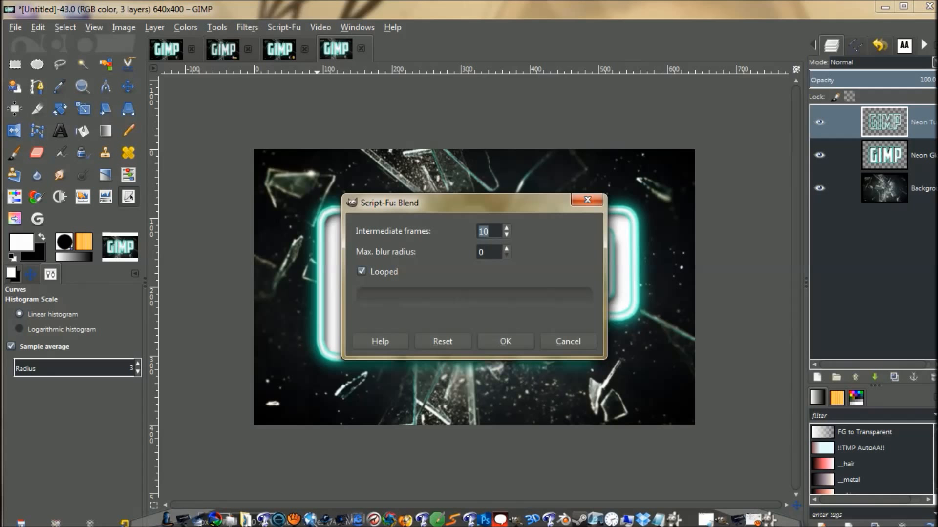
pyautogui.click(505, 342)
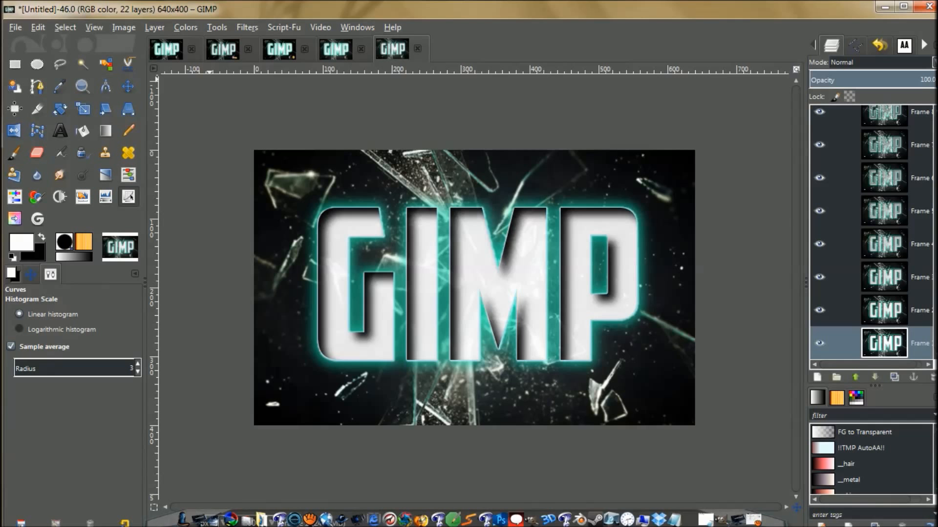
# Preview the blended frames in the animation playback and close the preview.
pyautogui.click(247, 28)
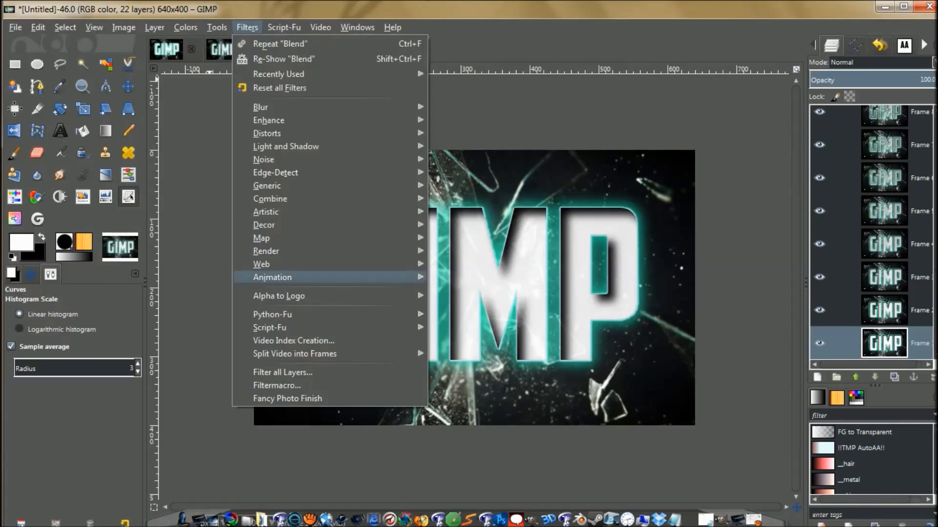
pyautogui.moveTo(293, 276)
pyautogui.click(465, 401)
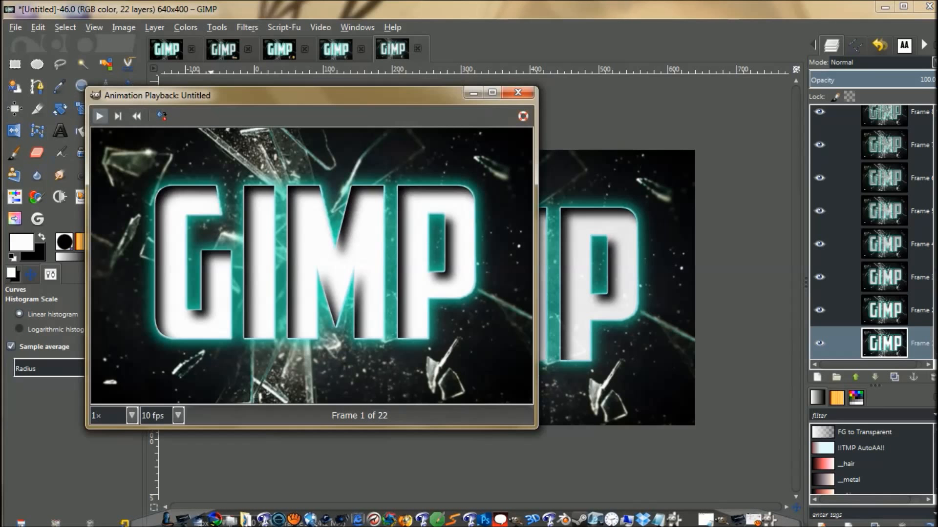
pyautogui.click(99, 116)
pyautogui.moveTo(273, 95); pyautogui.dragTo(309, 43)
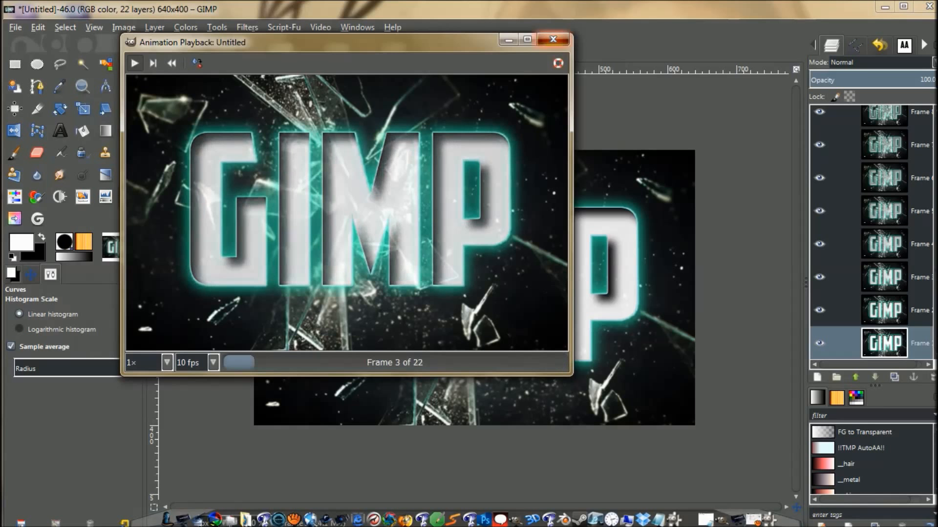
pyautogui.click(552, 39)
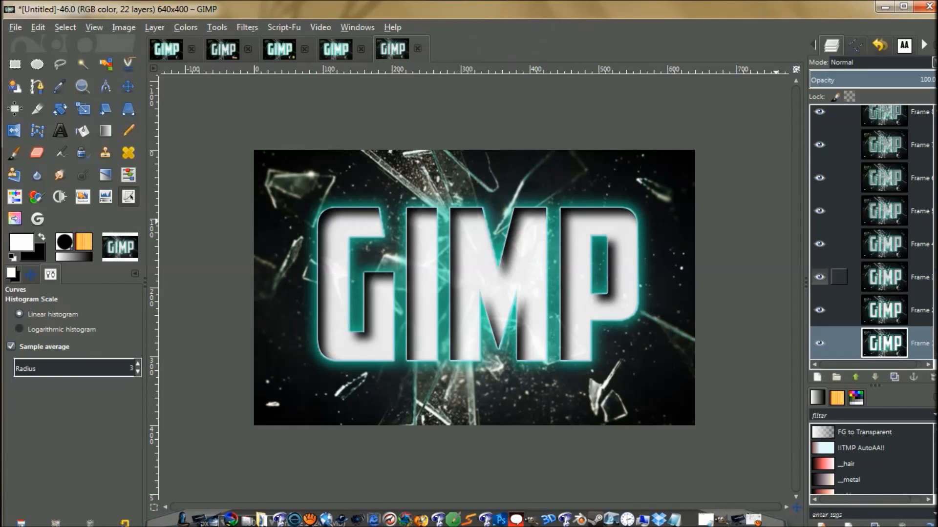
# Open f18568da.gif from the Pictures folder as layers above the topmost frame of the blended animation.
pyautogui.scroll(5, 831, 277)
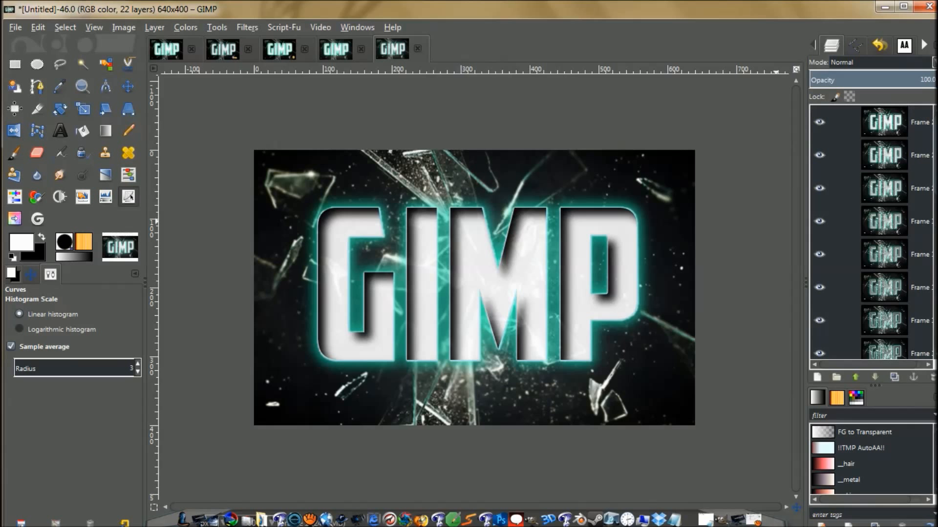
pyautogui.click(884, 122)
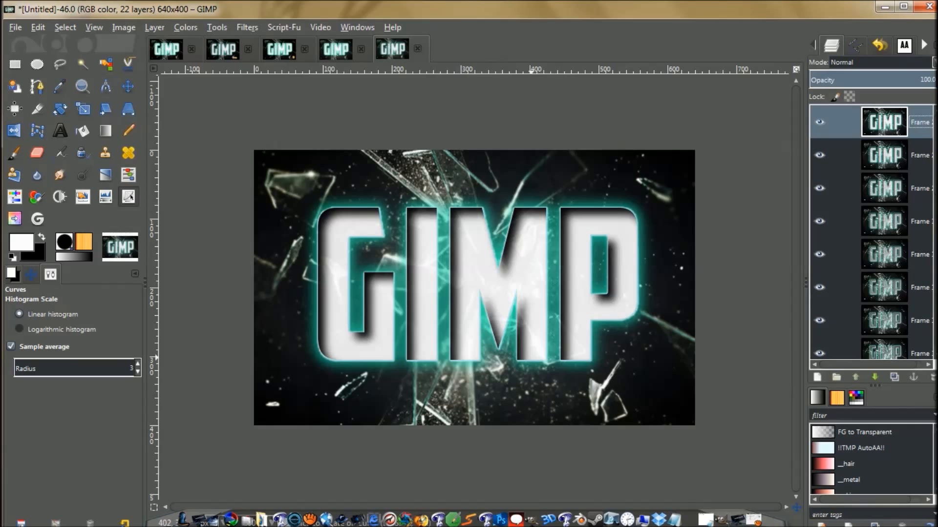
pyautogui.hotkey('ctrl', 'o')
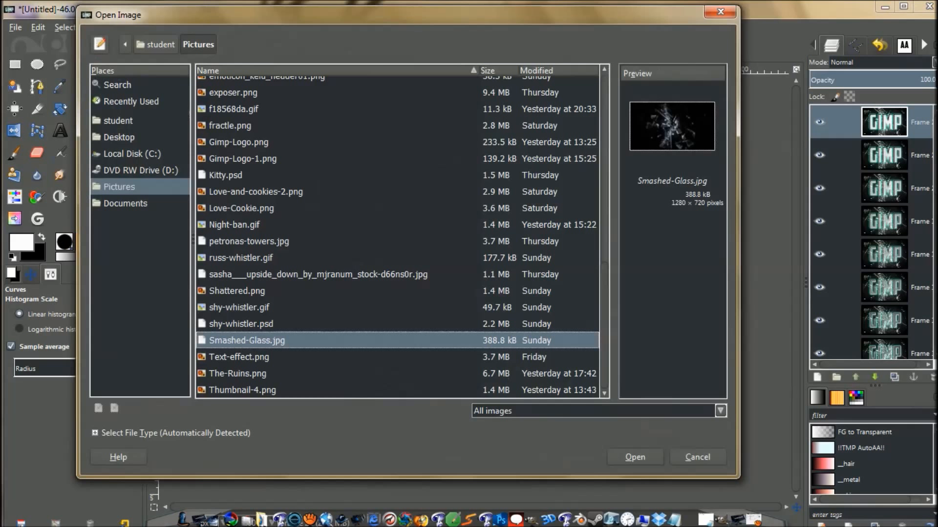
pyautogui.scroll(4, 397, 237)
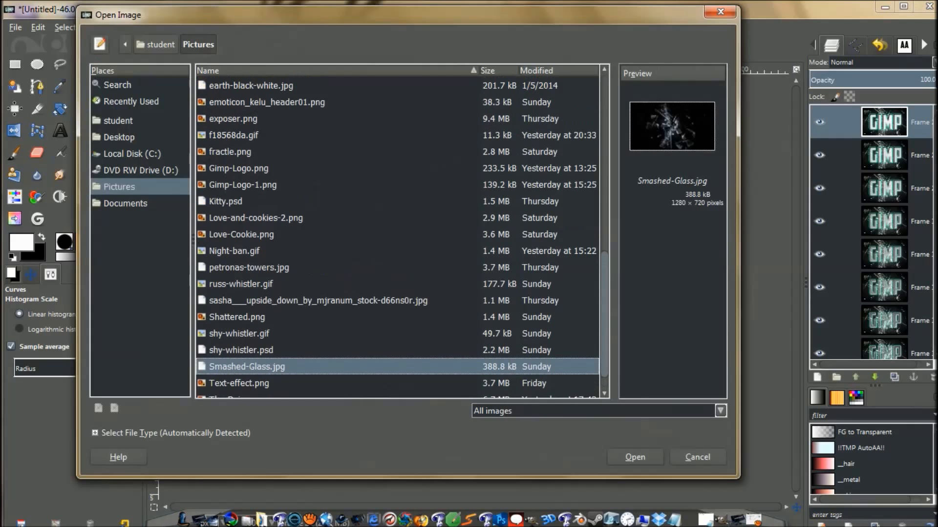
pyautogui.scroll(1, 397, 237)
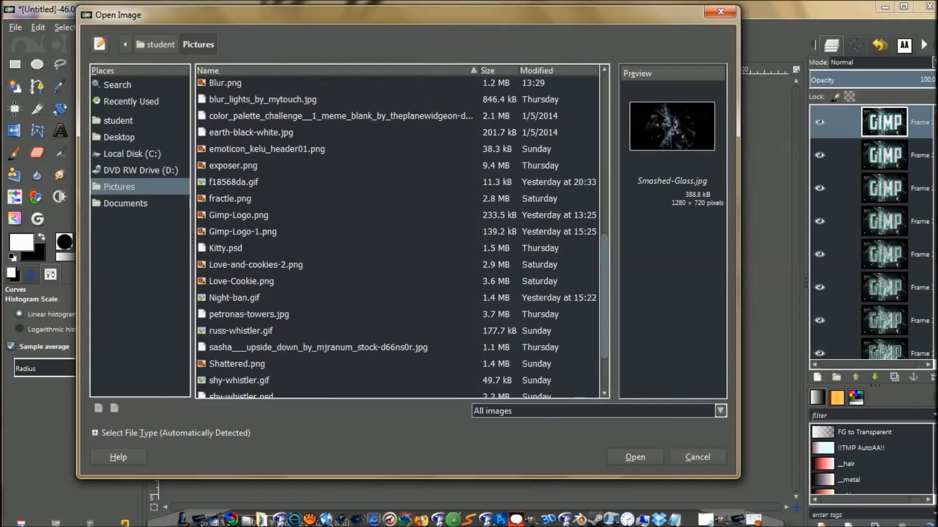
pyautogui.click(233, 182)
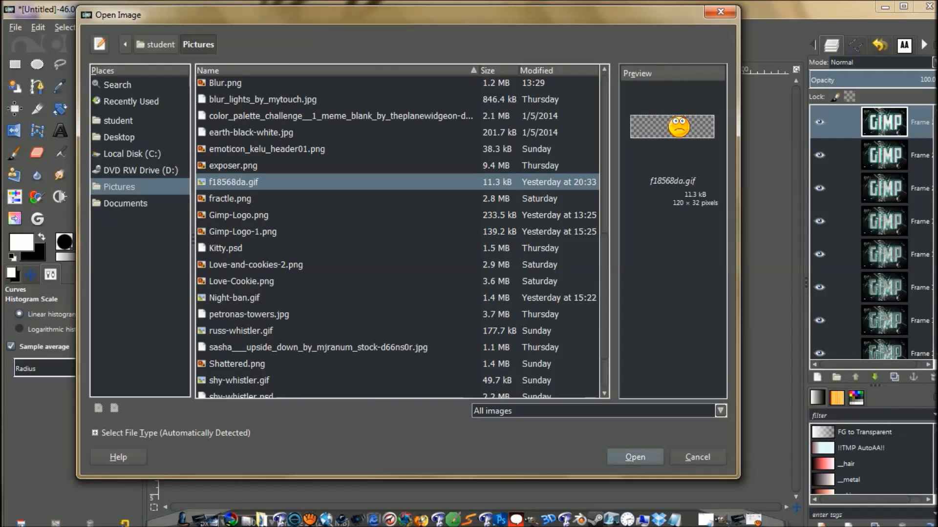
pyautogui.click(635, 457)
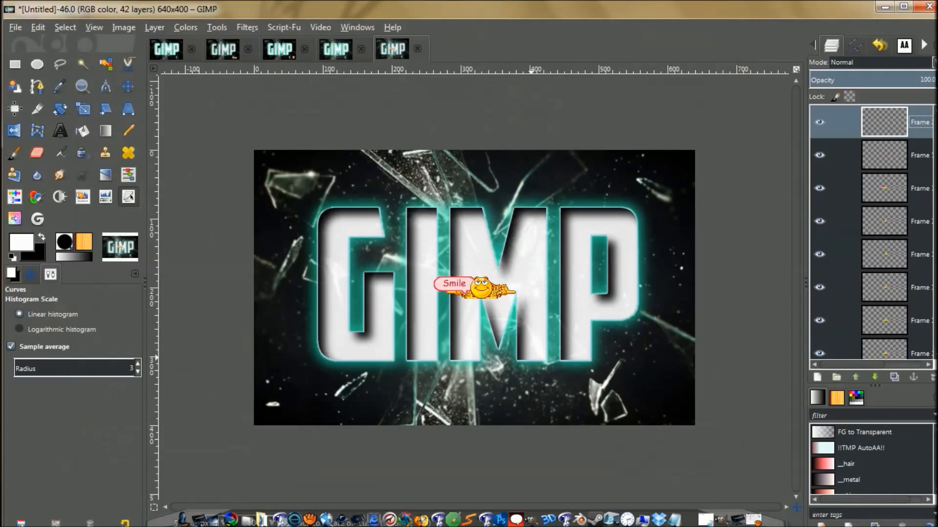
# Choose the Move tool set to the active layer and link all the smiley frame layers together, down to their Background layer.
pyautogui.scroll(-5, 871, 232)
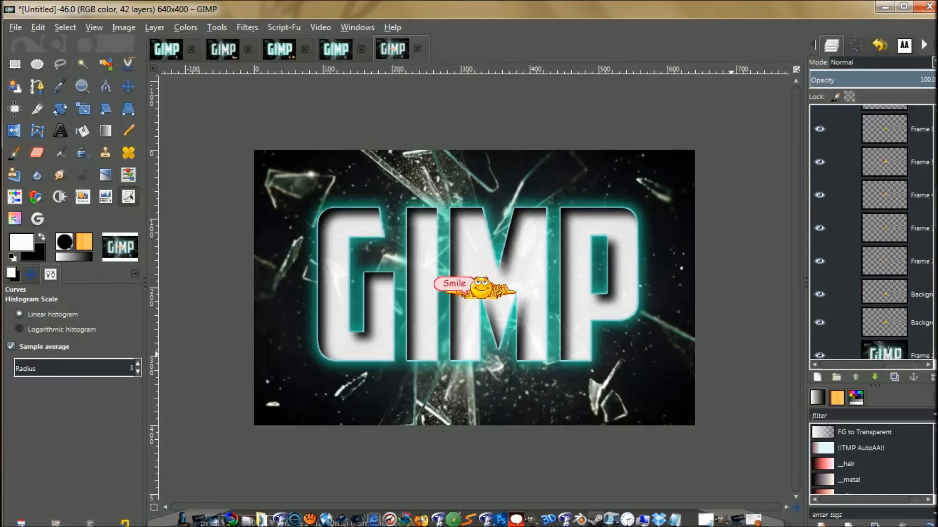
pyautogui.scroll(-10, 872, 232)
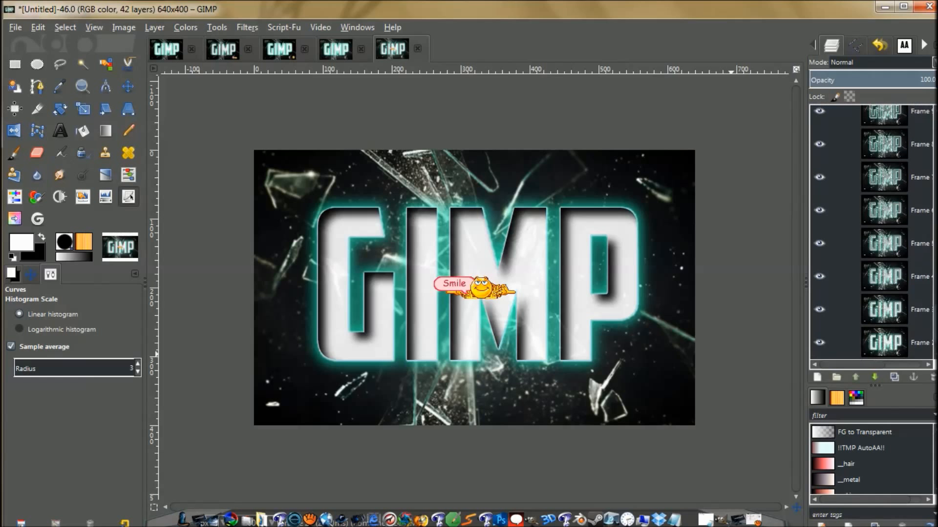
pyautogui.scroll(6, 871, 232)
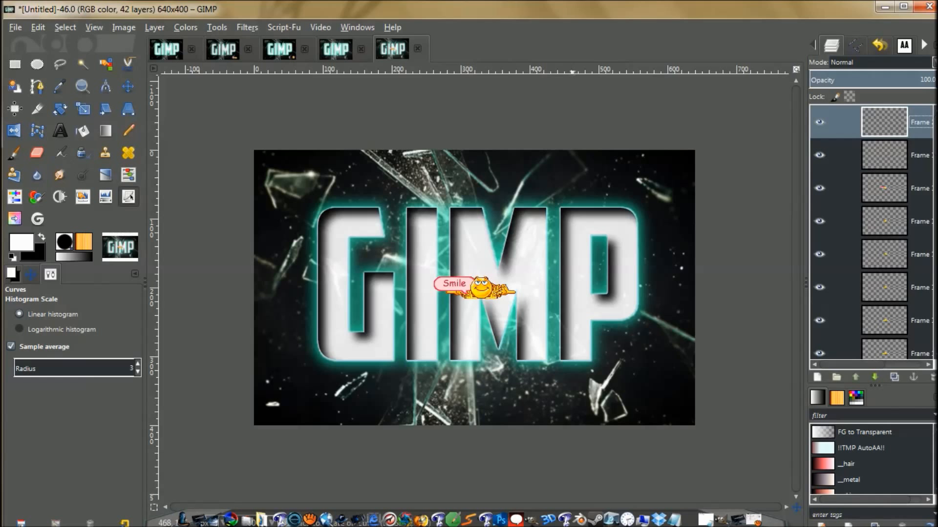
pyautogui.click(128, 87)
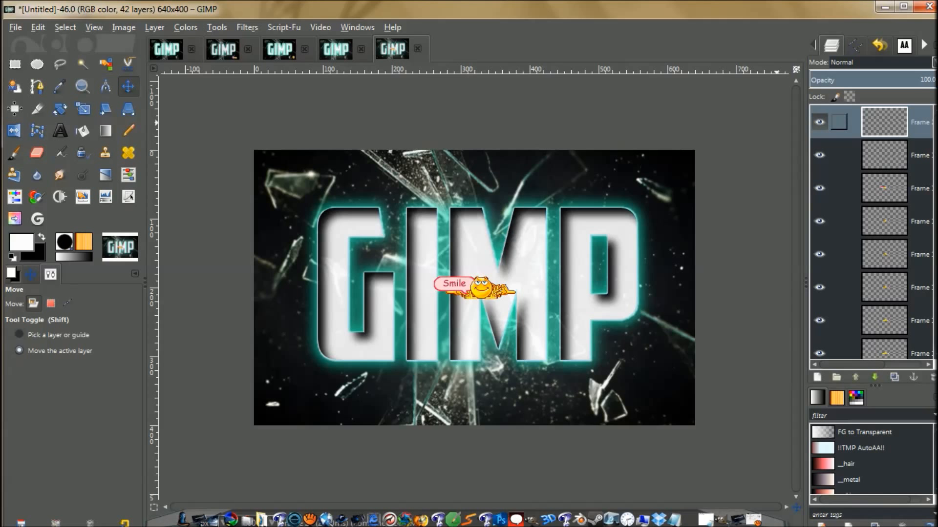
pyautogui.click(839, 122)
pyautogui.click(839, 155)
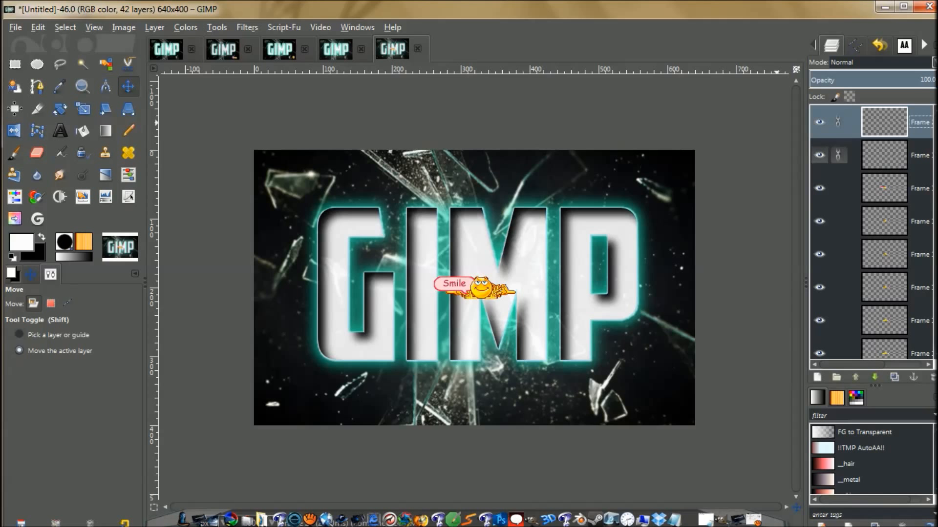
pyautogui.click(839, 188)
pyautogui.click(839, 221)
pyautogui.click(839, 254)
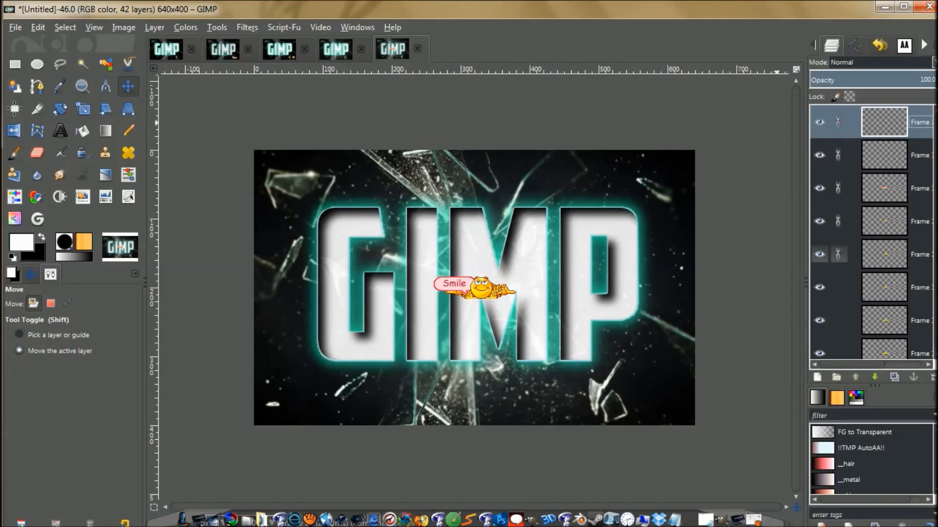
pyautogui.click(839, 320)
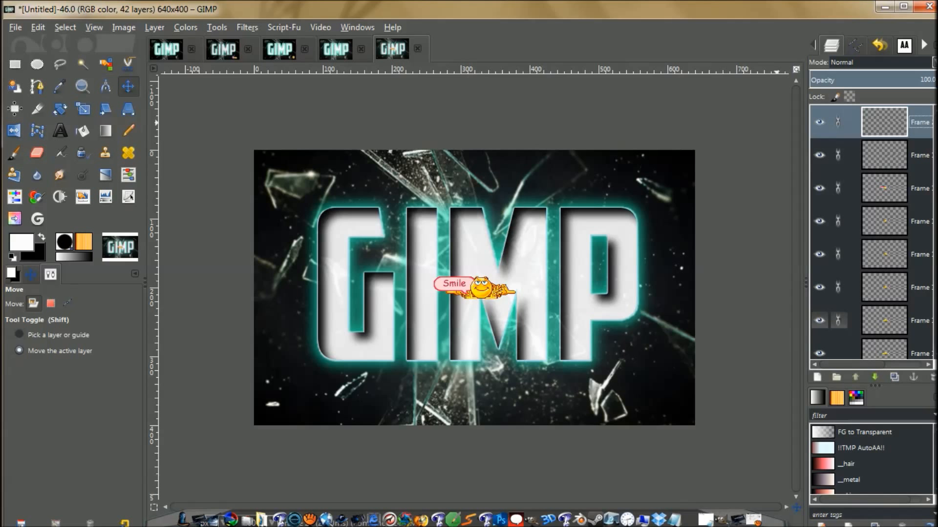
pyautogui.scroll(-3, 839, 266)
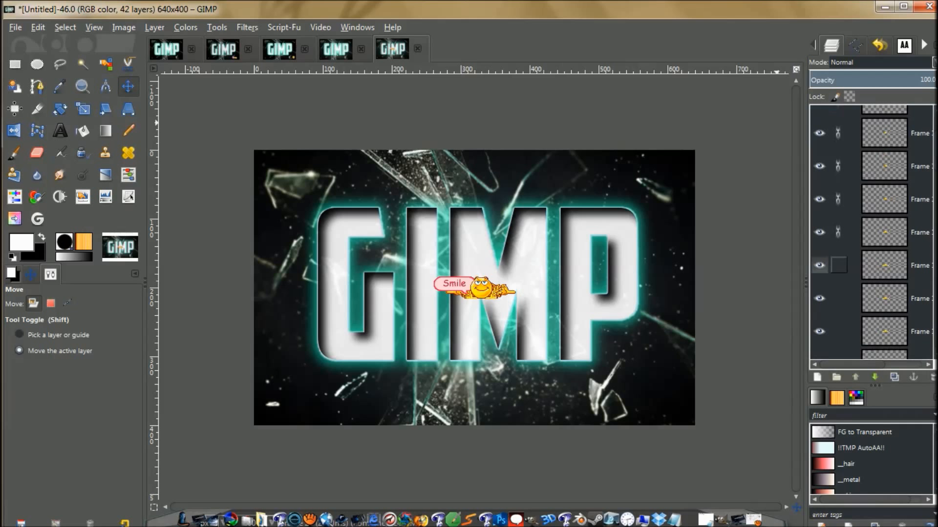
pyautogui.click(839, 265)
pyautogui.click(839, 298)
pyautogui.click(839, 332)
pyautogui.moveTo(934, 151); pyautogui.dragTo(935, 172)
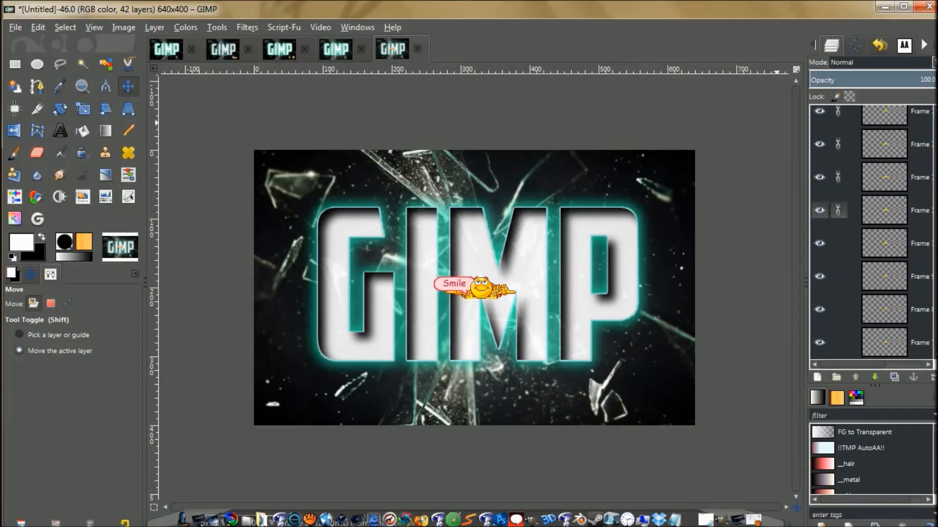
pyautogui.click(839, 244)
pyautogui.click(839, 276)
pyautogui.click(839, 309)
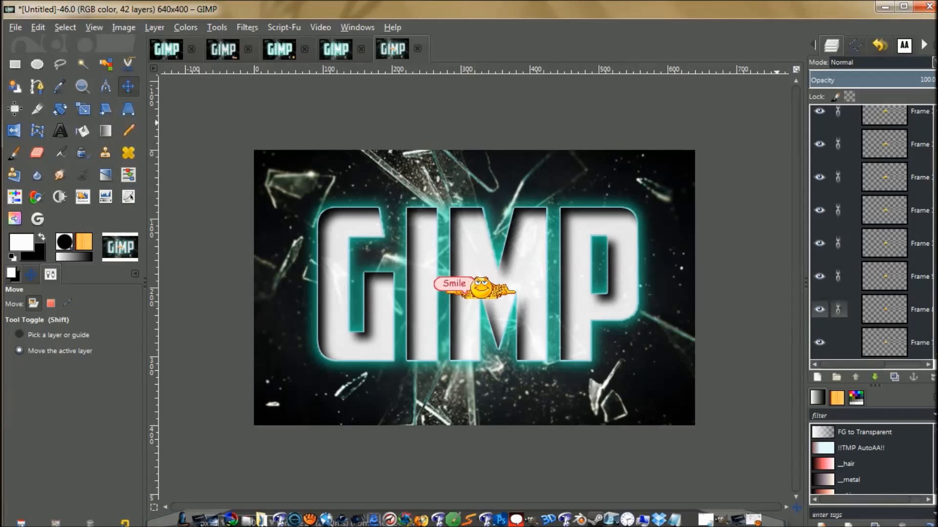
pyautogui.moveTo(935, 172); pyautogui.dragTo(935, 203)
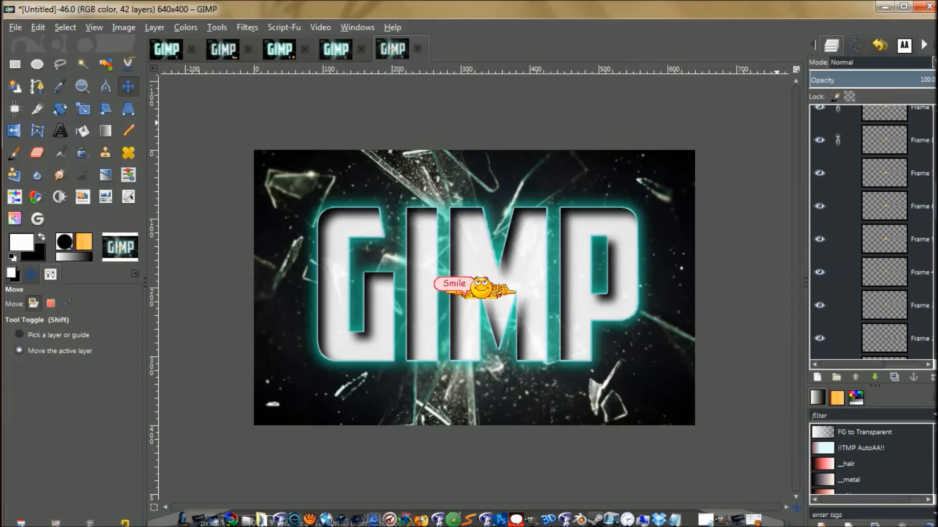
pyautogui.click(839, 174)
pyautogui.click(838, 206)
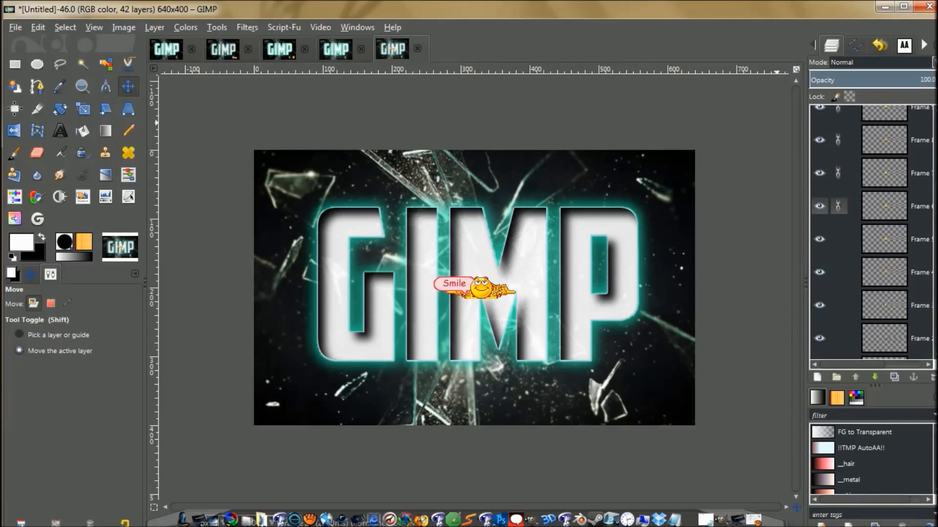
pyautogui.click(838, 239)
pyautogui.click(838, 272)
pyautogui.click(838, 305)
pyautogui.moveTo(935, 202); pyautogui.dragTo(935, 215)
pyautogui.click(838, 266)
pyautogui.click(838, 298)
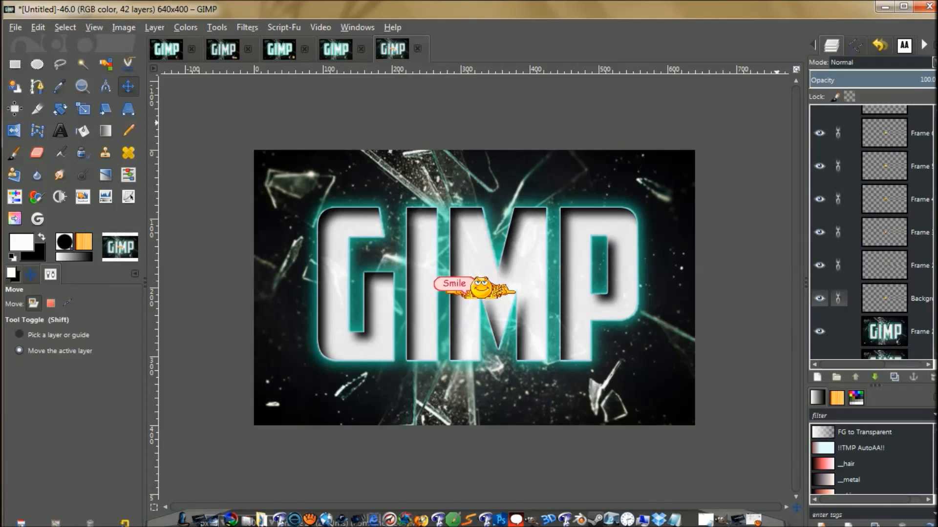
# Move the linked smiley layers to the lower-right corner of the image, below the letter P.
pyautogui.moveTo(478, 286); pyautogui.dragTo(636, 396)
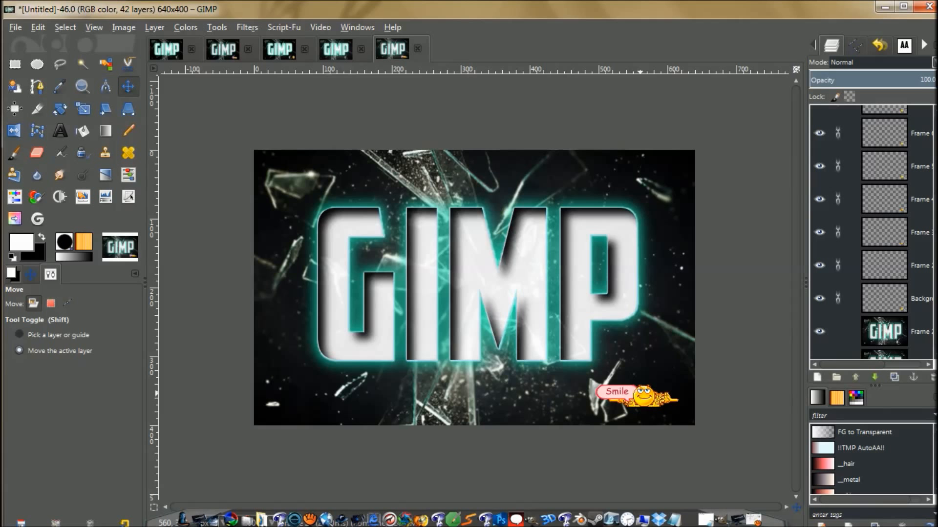
pyautogui.moveTo(640, 394); pyautogui.dragTo(644, 397)
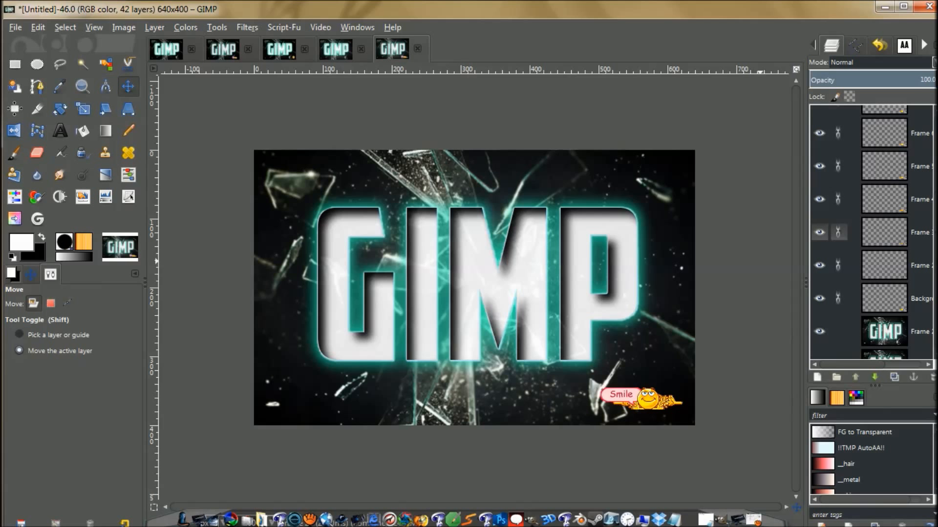
pyautogui.scroll(-5, 838, 232)
pyautogui.scroll(4, 838, 232)
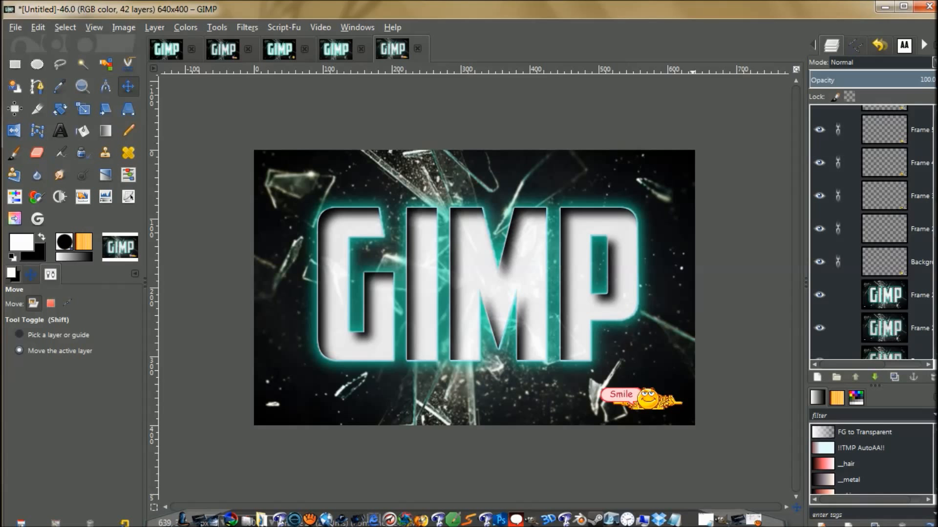
pyautogui.moveTo(651, 398)
pyautogui.mouseDown()
pyautogui.moveTo(657, 374)
pyautogui.moveTo(655, 388)
pyautogui.mouseUp()
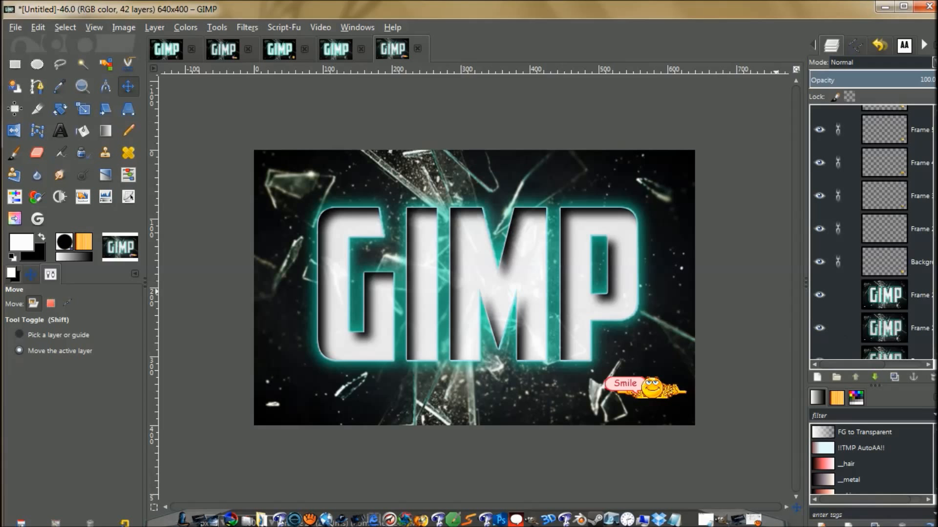
# Lower the smiley's Background layer through the stack until it sits directly above the first GIMP text frame, Frame 1.
pyautogui.scroll(-3, 872, 232)
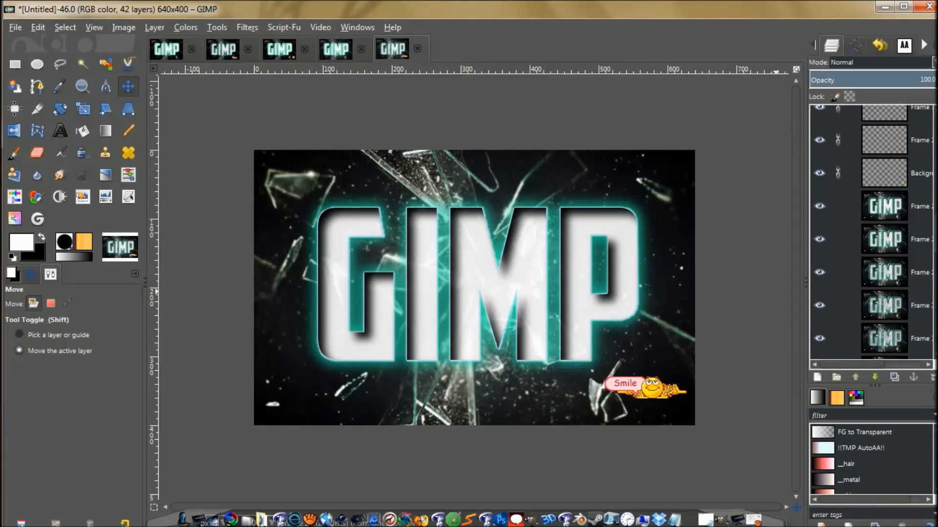
pyautogui.click(884, 173)
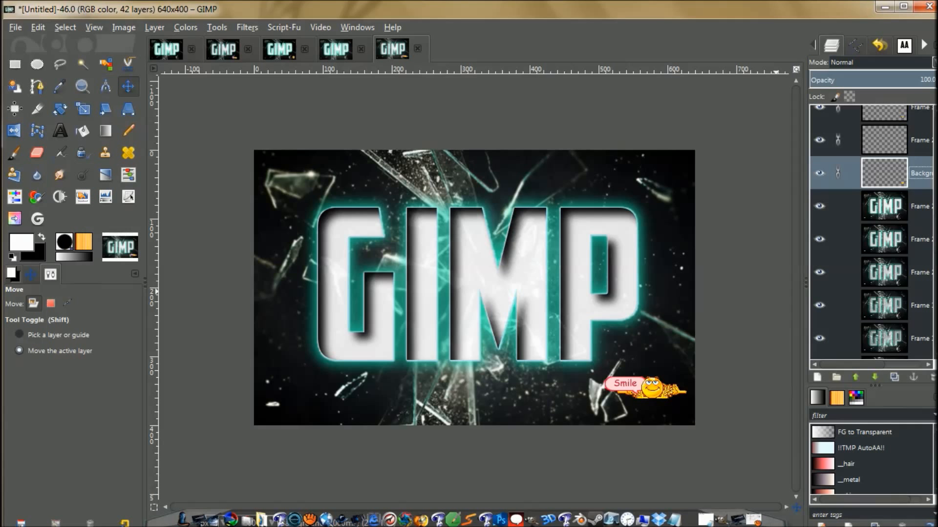
pyautogui.click(874, 377)
pyautogui.click(875, 377)
pyautogui.click(875, 377)
pyautogui.click(874, 377)
pyautogui.click(875, 377)
pyautogui.click(874, 377)
pyautogui.click(874, 377)
pyautogui.click(875, 377)
pyautogui.click(874, 377)
pyautogui.click(875, 377)
pyautogui.click(875, 377)
pyautogui.click(874, 377)
pyautogui.click(875, 377)
pyautogui.click(875, 377)
pyautogui.click(875, 377)
pyautogui.click(875, 377)
pyautogui.click(874, 377)
pyautogui.click(874, 377)
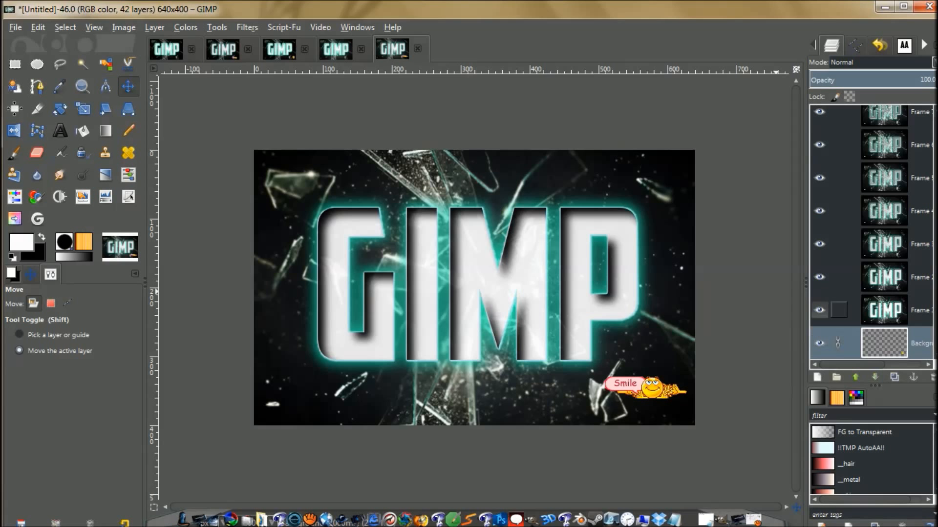
pyautogui.click(855, 377)
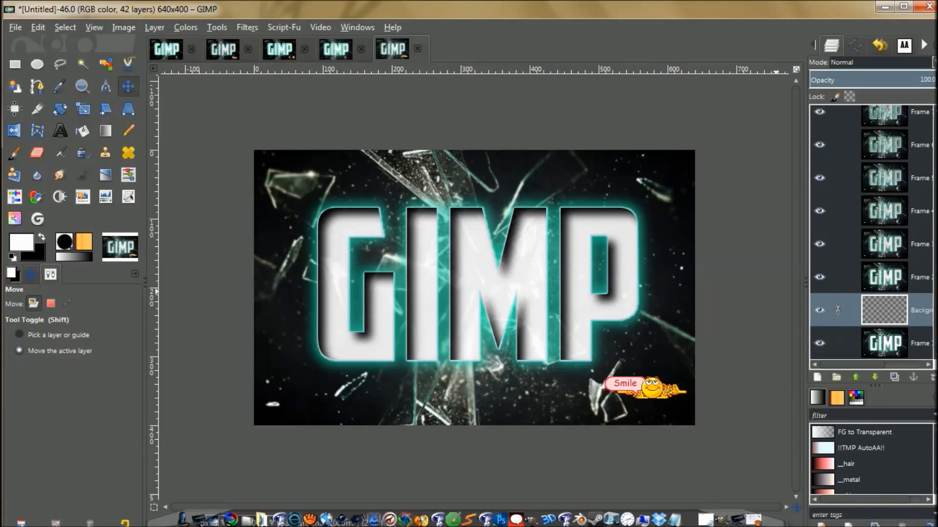
# Lower the smiley's Frame 2 layer through the stack until it sits directly above the GIMP text layer Frame 2.
pyautogui.scroll(10, 873, 232)
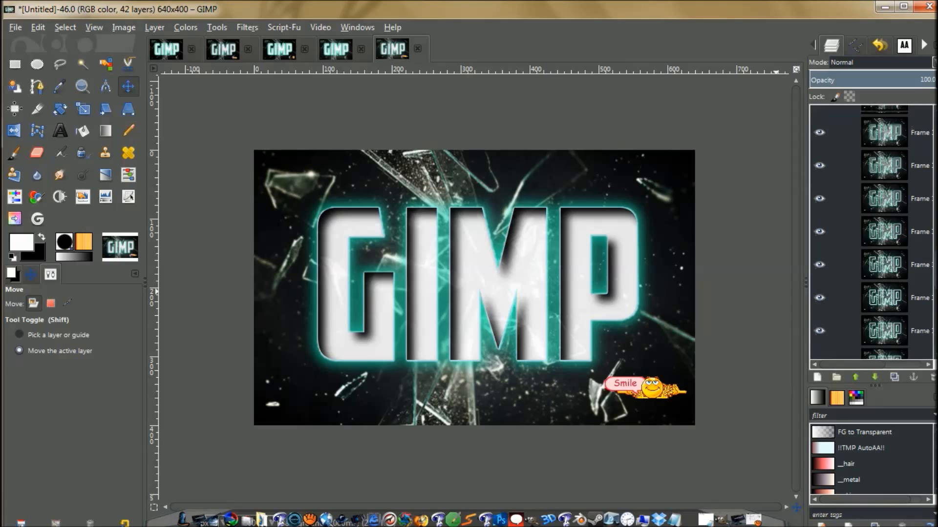
pyautogui.scroll(2, 872, 188)
pyautogui.click(875, 185)
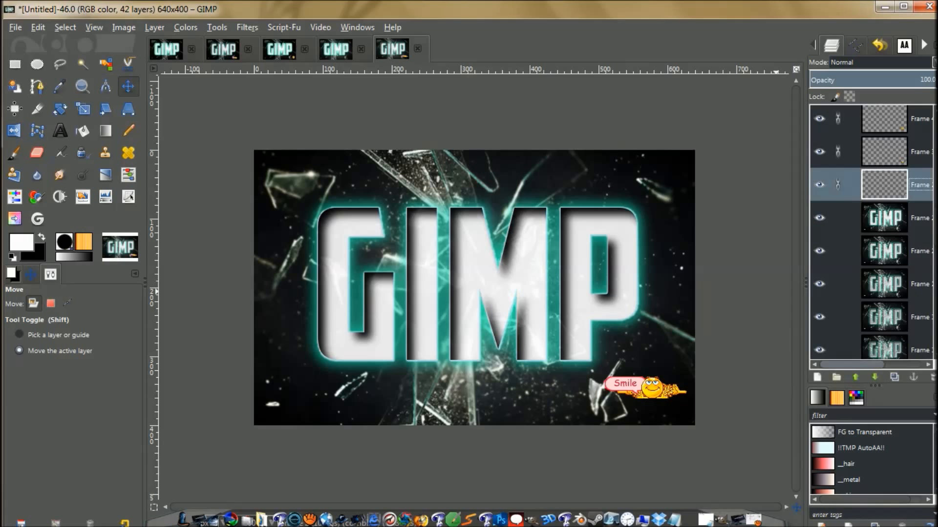
pyautogui.click(874, 377)
pyautogui.click(874, 377)
pyautogui.click(874, 377)
pyautogui.click(874, 377)
pyautogui.click(874, 377)
pyautogui.click(874, 377)
pyautogui.click(874, 377)
pyautogui.click(874, 377)
pyautogui.click(874, 377)
pyautogui.click(875, 377)
pyautogui.click(874, 377)
pyautogui.click(875, 377)
pyautogui.click(874, 377)
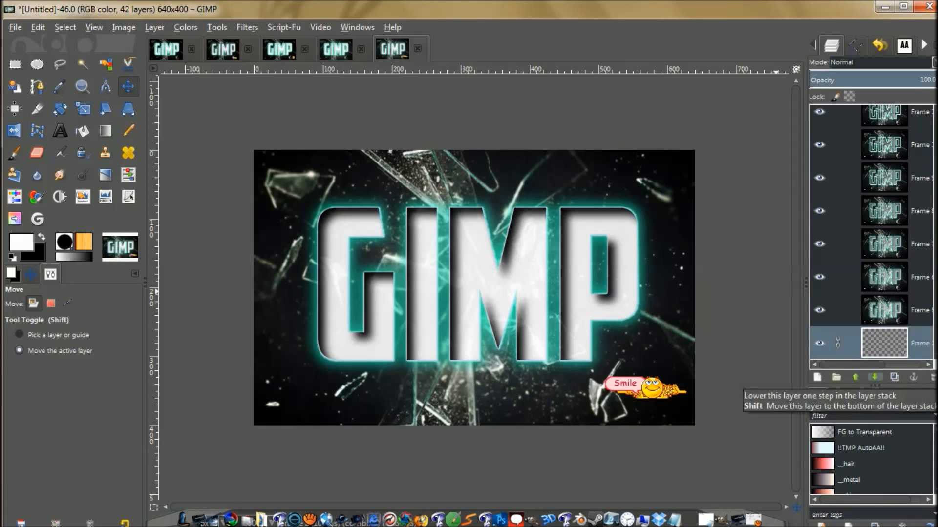
pyautogui.moveTo(862, 365); pyautogui.dragTo(874, 365)
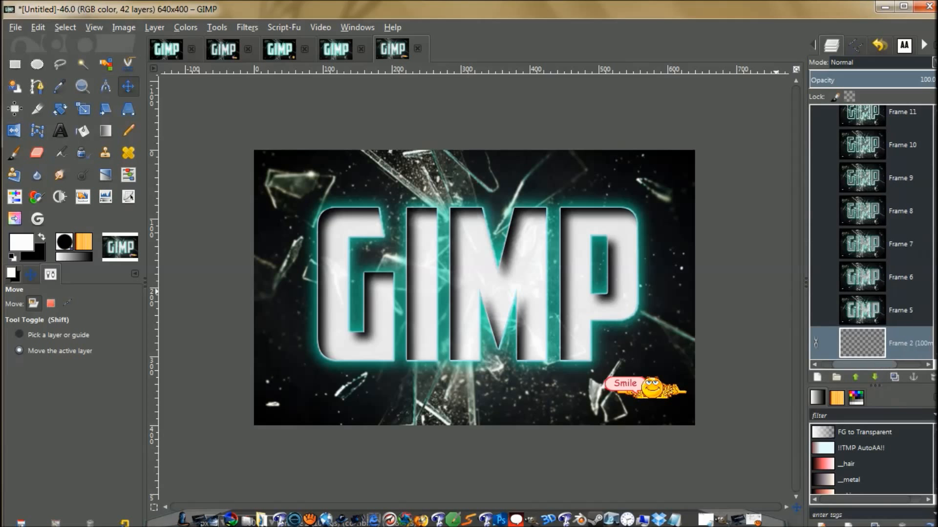
pyautogui.click(874, 377)
pyautogui.click(875, 377)
pyautogui.scroll(-2, 830, 317)
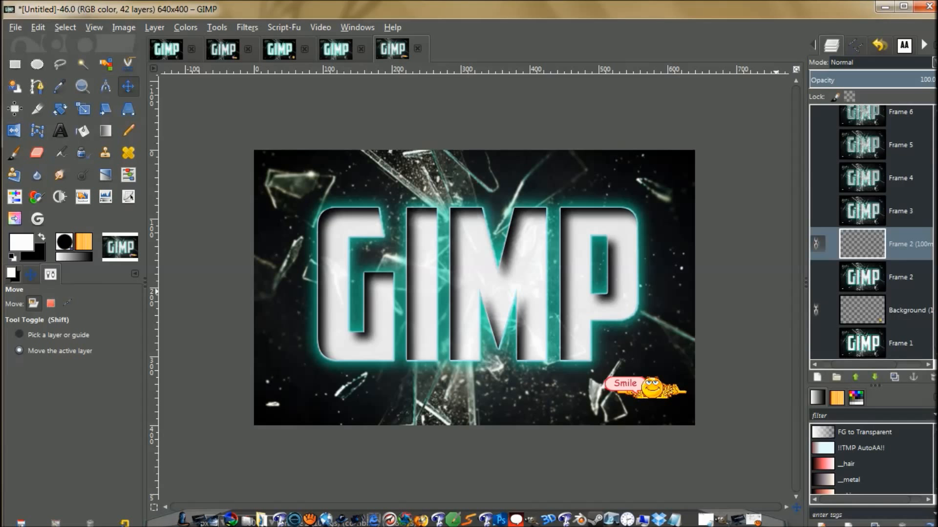
pyautogui.scroll(4, 830, 293)
pyautogui.scroll(-4, 830, 293)
# Lower the smiley's Frame 3 layer through the stack until it sits directly above the GIMP text layer Frame 3.
pyautogui.scroll(10, 815, 199)
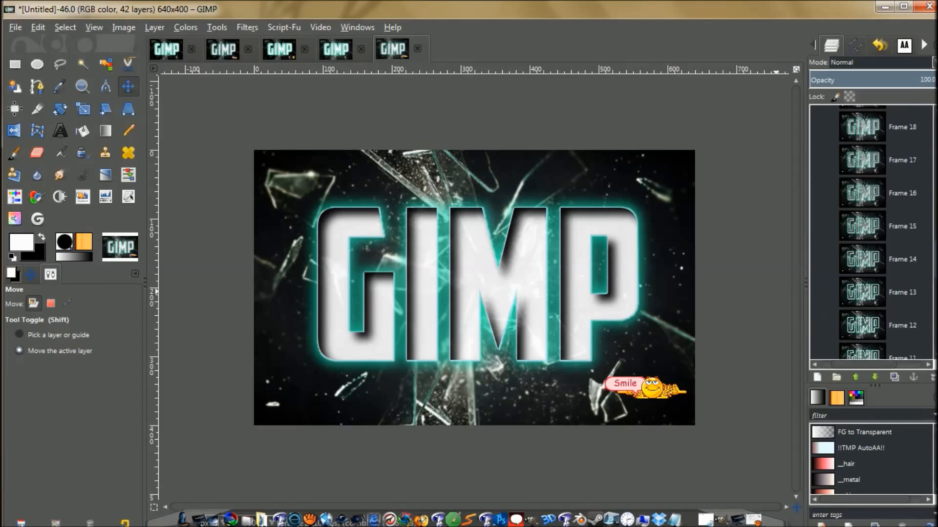
pyautogui.click(816, 200)
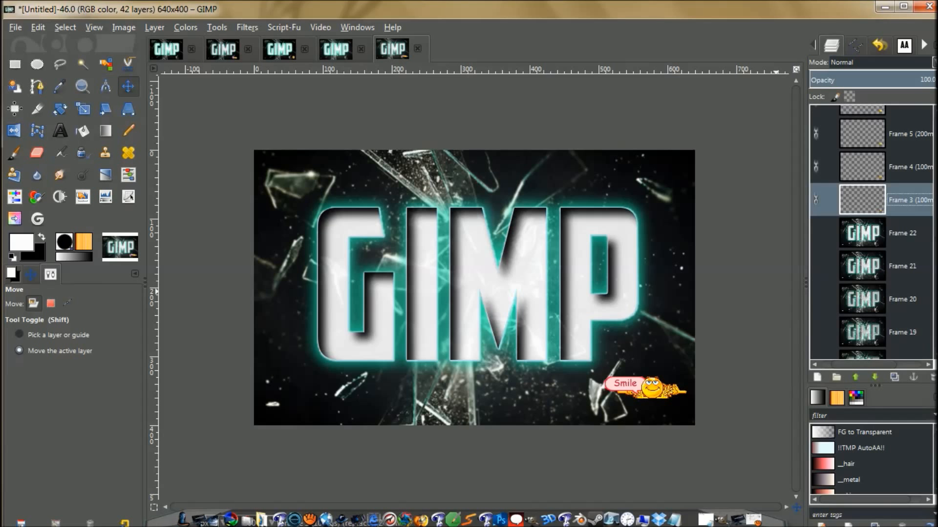
pyautogui.click(874, 377)
pyautogui.click(874, 377)
pyautogui.click(874, 377)
pyautogui.click(874, 377)
pyautogui.click(874, 377)
pyautogui.click(874, 377)
pyautogui.click(874, 377)
pyautogui.click(874, 377)
pyautogui.click(874, 377)
pyautogui.click(874, 376)
pyautogui.click(874, 377)
pyautogui.click(874, 377)
pyautogui.click(874, 377)
pyautogui.click(874, 377)
pyautogui.click(874, 377)
pyautogui.click(874, 377)
pyautogui.click(874, 377)
pyautogui.click(874, 377)
pyautogui.click(874, 377)
# Lower the smiley's Frame 4 layer through the stack to directly below text Frame 5, above text Frame 4.
pyautogui.moveTo(934, 303); pyautogui.dragTo(934, 213)
pyautogui.click(908, 179)
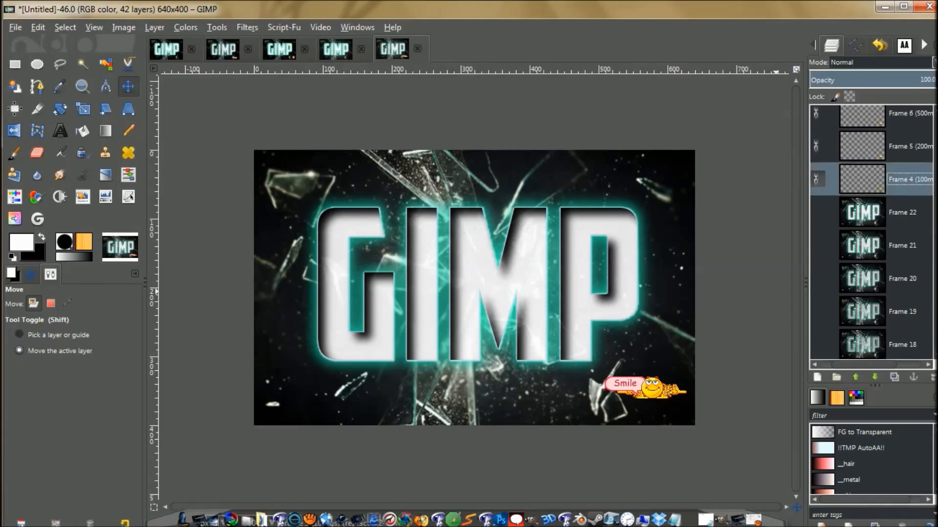
pyautogui.click(874, 377)
pyautogui.click(874, 377)
pyautogui.click(874, 377)
pyautogui.click(874, 377)
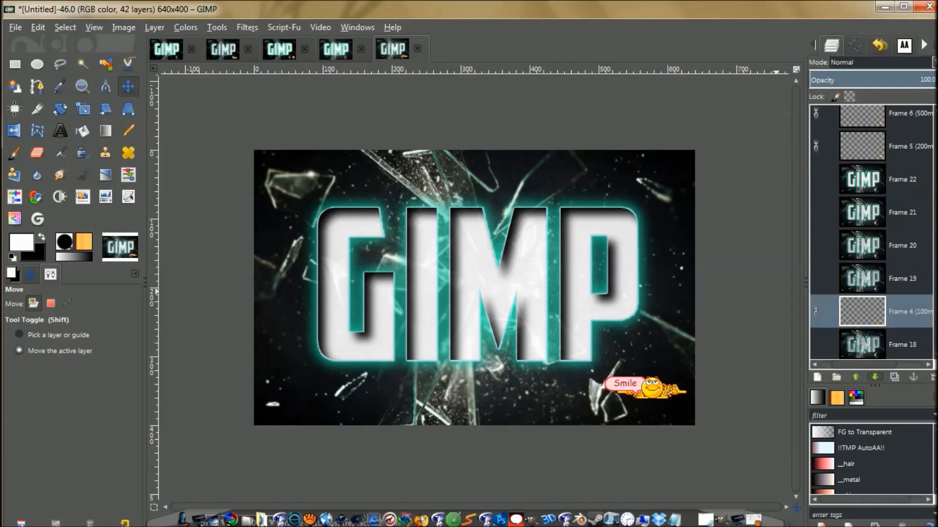
pyautogui.click(874, 377)
pyautogui.click(874, 377)
pyautogui.click(874, 377)
pyautogui.click(874, 377)
pyautogui.click(874, 377)
pyautogui.click(875, 377)
pyautogui.click(874, 377)
pyautogui.click(874, 377)
pyautogui.click(874, 377)
pyautogui.click(874, 377)
pyautogui.click(874, 377)
pyautogui.click(874, 377)
pyautogui.click(874, 377)
pyautogui.click(874, 377)
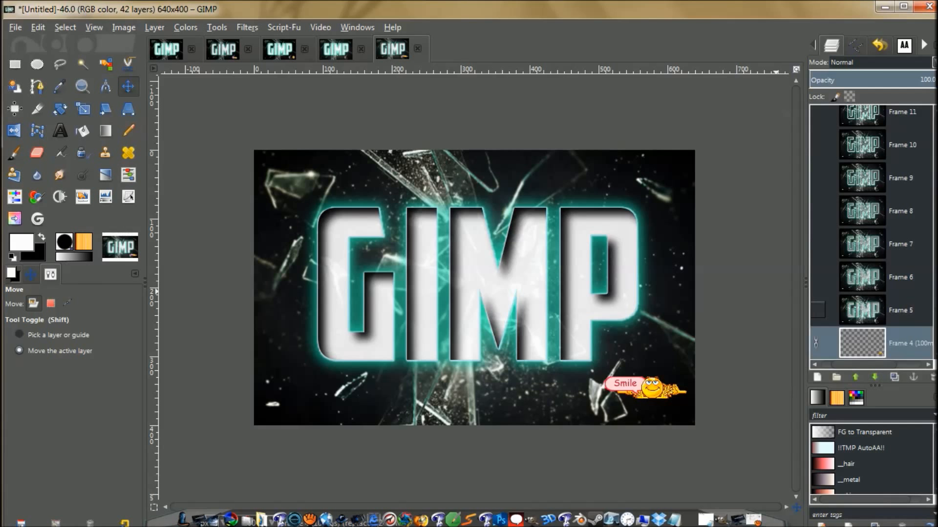
# Lower the smiley's Frame 5 layer through the stack to directly below text Frame 6, above text Frame 5.
pyautogui.scroll(14, 871, 234)
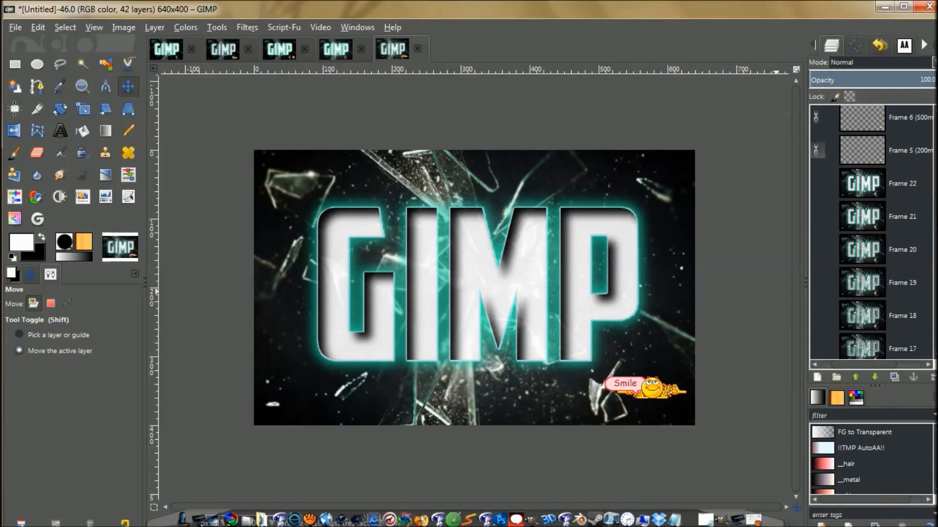
pyautogui.click(872, 150)
pyautogui.click(874, 377)
pyautogui.click(874, 377)
pyautogui.click(874, 377)
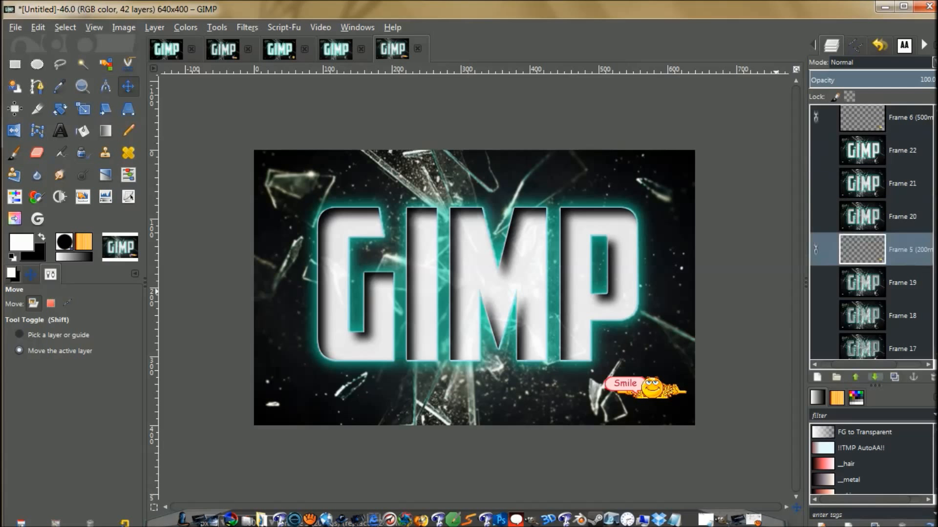
pyautogui.click(874, 377)
pyautogui.click(874, 376)
pyautogui.click(874, 377)
pyautogui.click(874, 377)
pyautogui.click(874, 377)
pyautogui.click(874, 377)
pyautogui.click(874, 377)
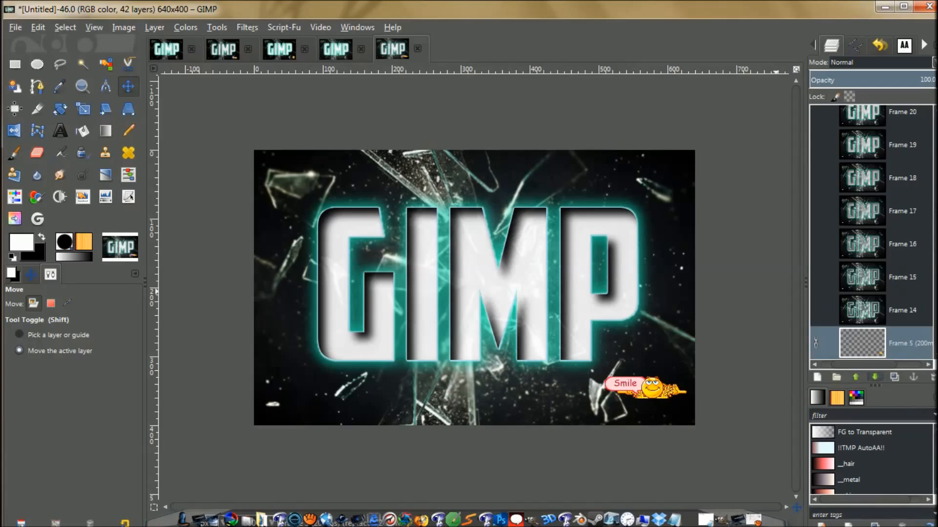
pyautogui.click(874, 377)
pyautogui.click(874, 377)
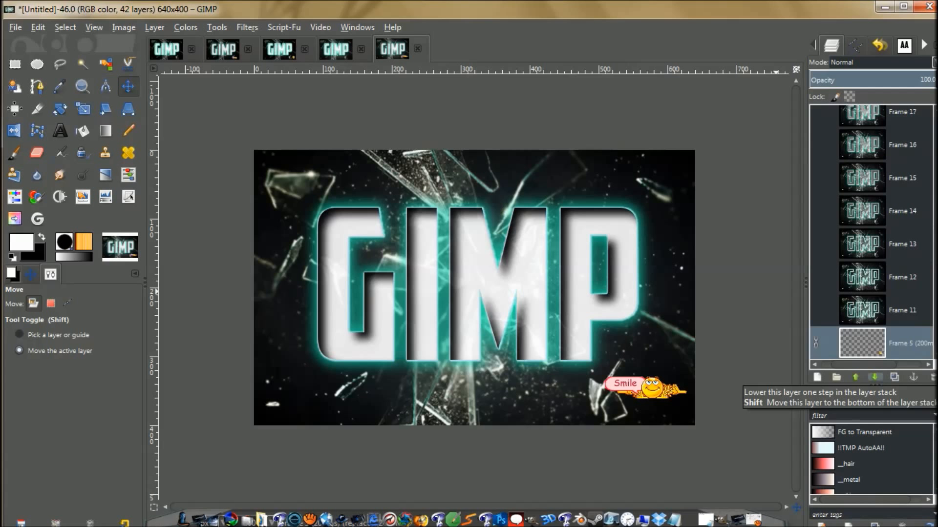
pyautogui.click(874, 377)
pyautogui.click(874, 377)
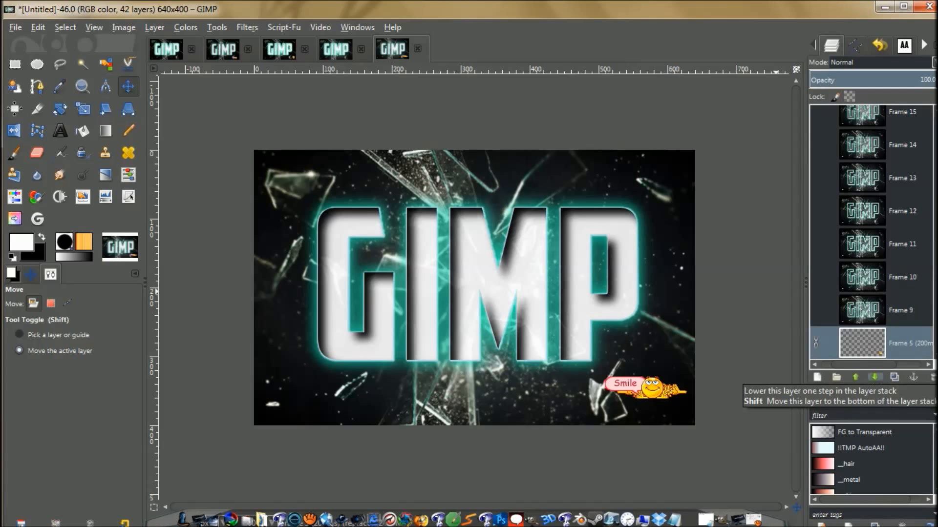
pyautogui.click(874, 377)
pyautogui.click(874, 377)
pyautogui.click(874, 377)
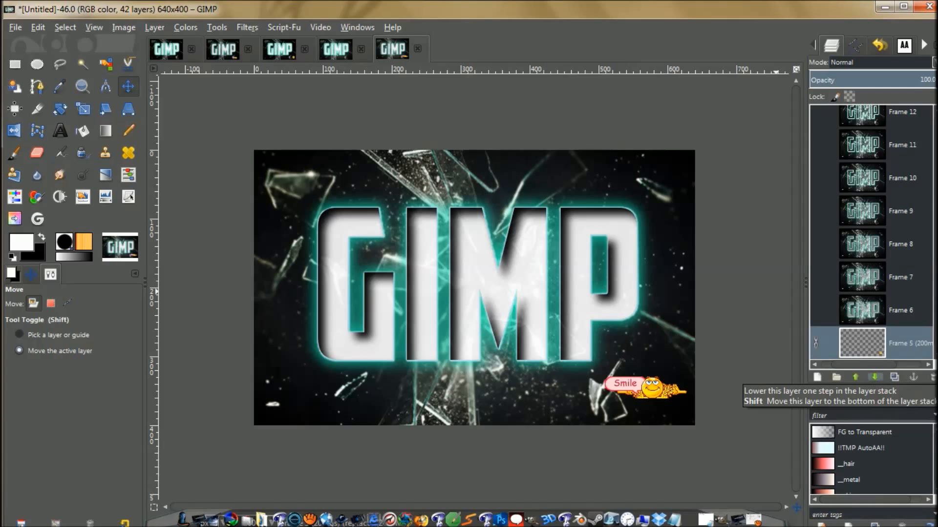
# Move the smiley's Frame 6 layer down the stack so it sits directly above the GIMP text layer Frame 6.
pyautogui.scroll(10, 859, 234)
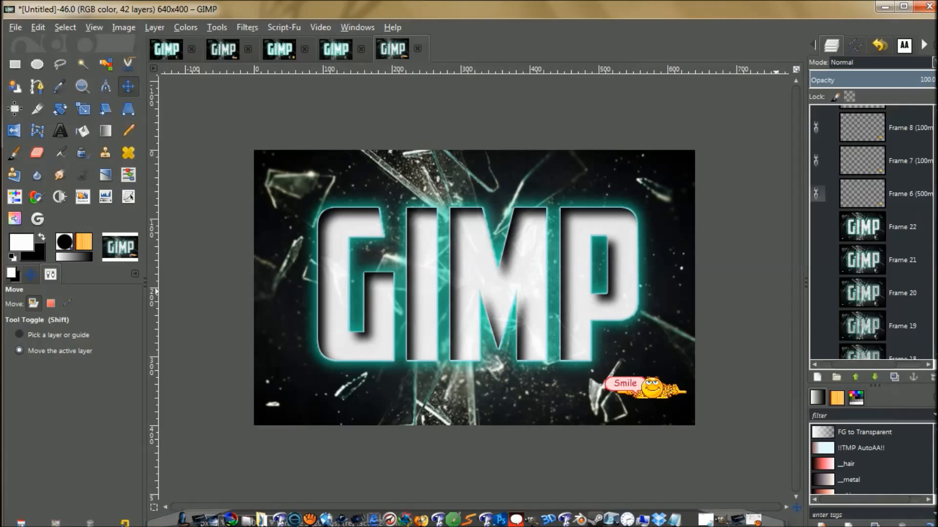
pyautogui.click(898, 194)
pyautogui.click(874, 377)
pyautogui.click(874, 377)
pyautogui.click(874, 377)
pyautogui.click(874, 377)
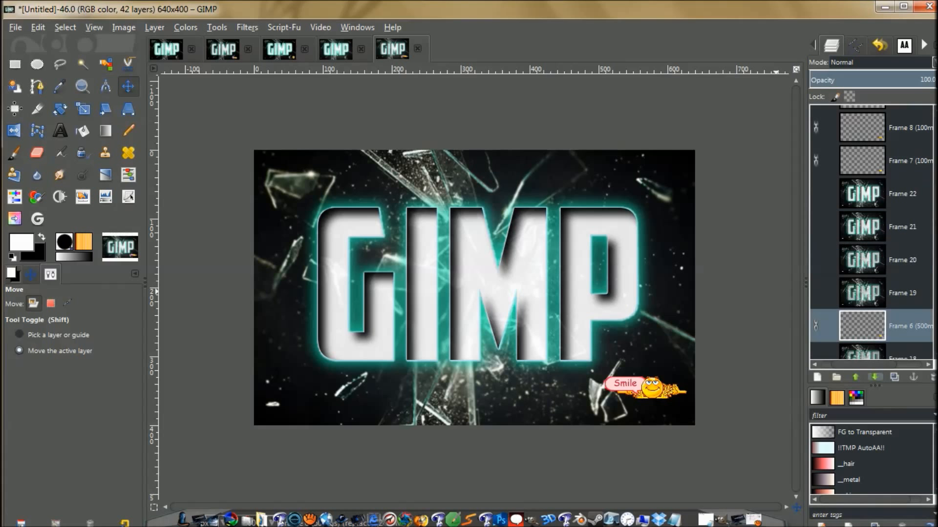
pyautogui.click(874, 376)
pyautogui.click(874, 377)
pyautogui.click(874, 377)
pyautogui.click(874, 377)
pyautogui.click(874, 377)
pyautogui.click(874, 377)
pyautogui.click(874, 377)
pyautogui.click(874, 377)
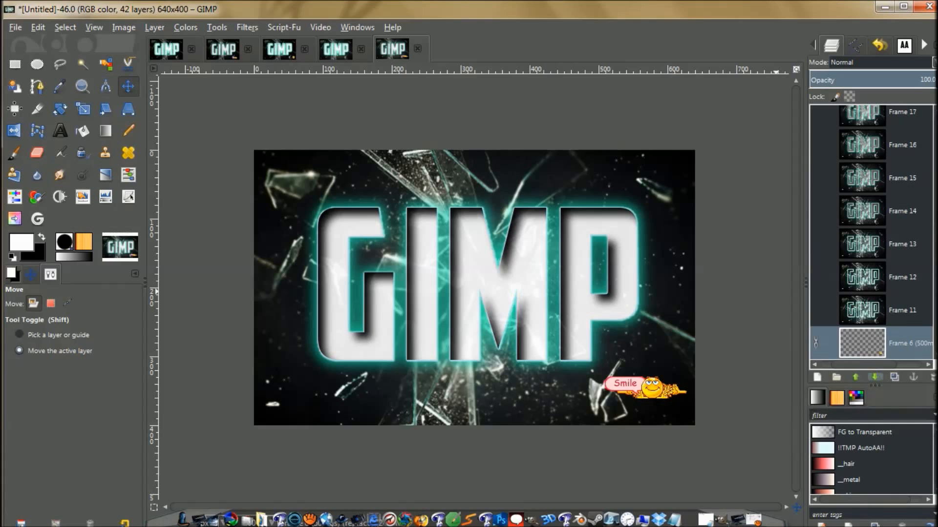
pyautogui.click(874, 377)
pyautogui.click(874, 377)
pyautogui.click(874, 377)
pyautogui.click(874, 377)
pyautogui.click(875, 377)
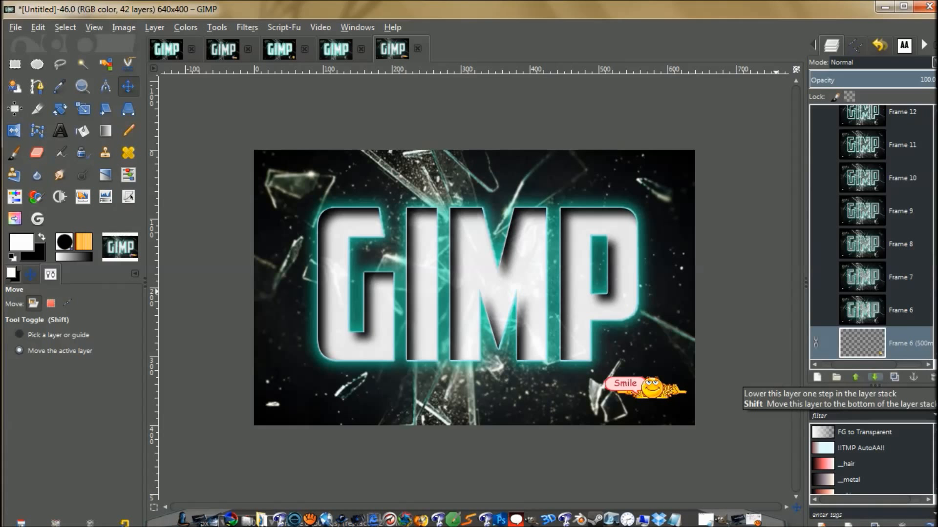
pyautogui.moveTo(935, 274); pyautogui.dragTo(935, 180)
pyautogui.click(855, 377)
# Lower the smiley's Frame 7 layer through the stack to directly below text Frame 8, above text Frame 7.
pyautogui.click(903, 258)
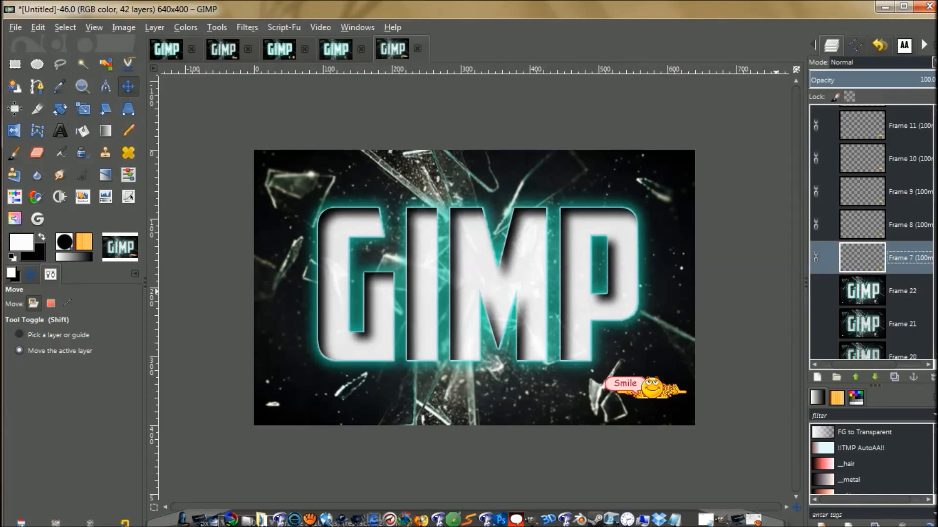
pyautogui.click(875, 377)
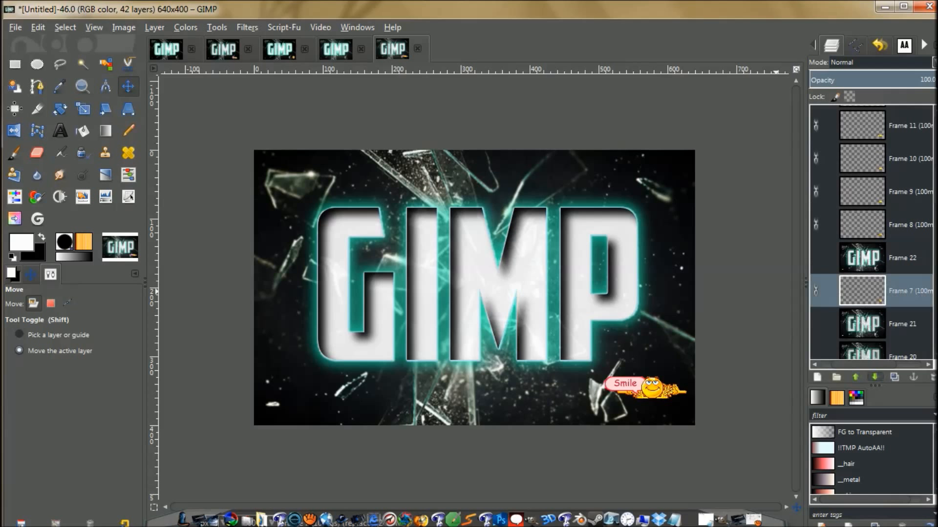
pyautogui.click(875, 377)
pyautogui.click(875, 377)
pyautogui.click(874, 377)
pyautogui.click(875, 377)
pyautogui.click(875, 376)
pyautogui.click(874, 377)
pyautogui.click(875, 377)
pyautogui.click(874, 377)
pyautogui.click(875, 377)
pyautogui.click(875, 377)
pyautogui.click(874, 377)
pyautogui.click(874, 377)
pyautogui.click(875, 377)
pyautogui.click(875, 377)
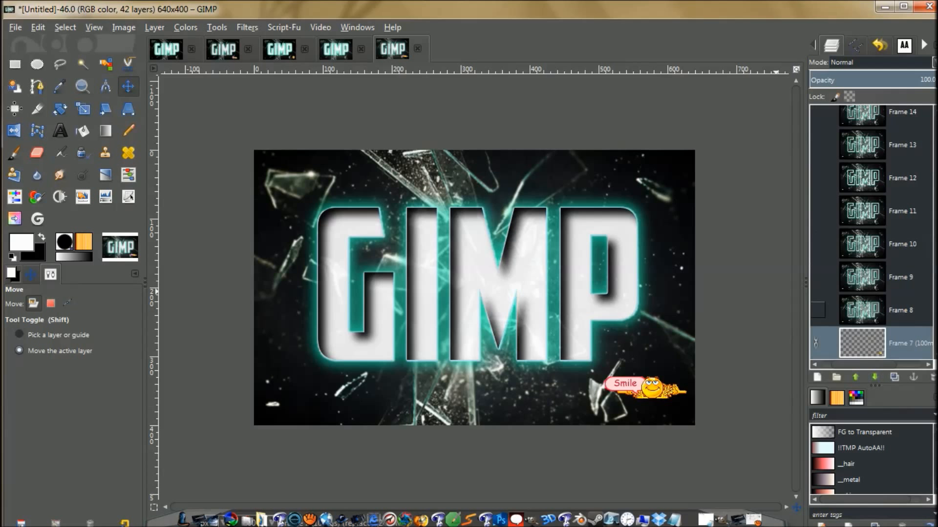
# Lower the smiley's Frame 8 layer through the stack until it sits directly above the GIMP text layer Frame 8.
pyautogui.moveTo(935, 256); pyautogui.dragTo(935, 188)
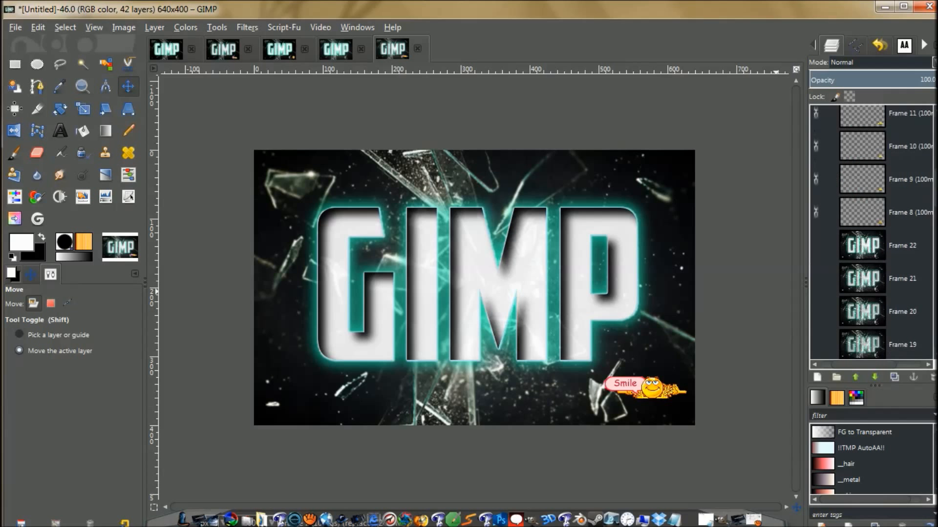
pyautogui.click(901, 213)
pyautogui.click(874, 377)
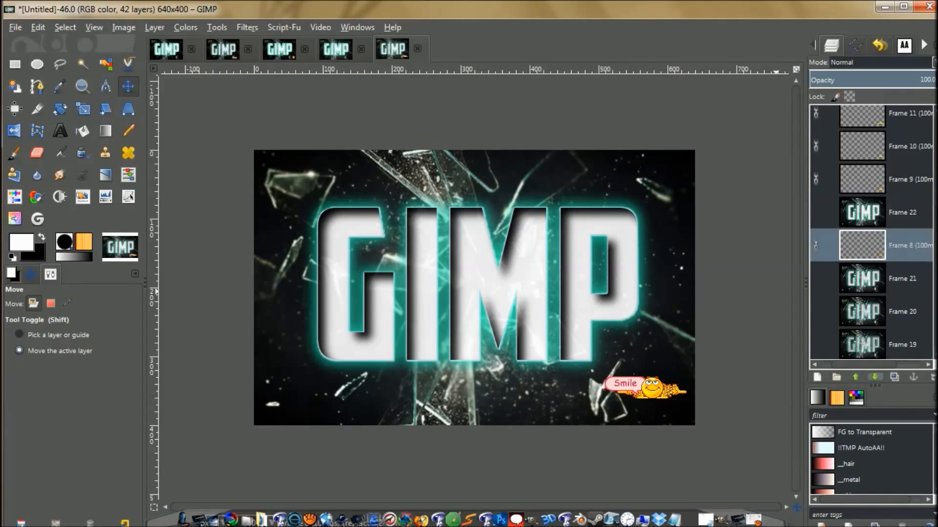
pyautogui.click(874, 377)
pyautogui.click(874, 377)
pyautogui.click(875, 377)
pyautogui.click(874, 377)
pyautogui.click(874, 377)
pyautogui.click(874, 377)
pyautogui.click(874, 377)
pyautogui.click(875, 377)
pyautogui.click(875, 377)
pyautogui.click(874, 377)
pyautogui.click(875, 377)
pyautogui.click(874, 377)
pyautogui.click(875, 377)
# Lower the smiley's Frame 9 layer through the stack until it sits directly above the GIMP text layer Frame 9.
pyautogui.moveTo(935, 288); pyautogui.dragTo(935, 240)
pyautogui.moveTo(936, 203); pyautogui.dragTo(935, 190)
pyautogui.click(907, 179)
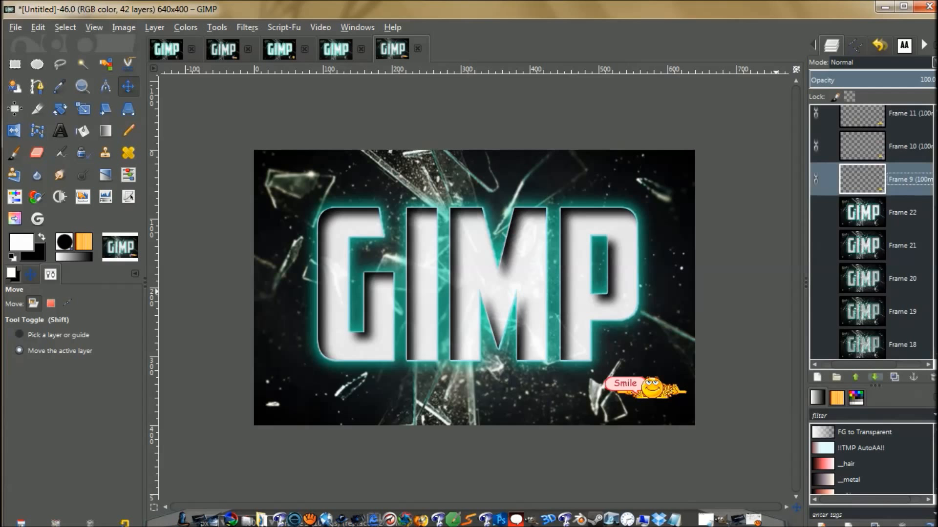
pyautogui.click(874, 377)
pyautogui.click(875, 377)
pyautogui.click(875, 377)
pyautogui.click(874, 377)
pyautogui.click(874, 377)
pyautogui.click(874, 377)
pyautogui.click(875, 377)
pyautogui.click(875, 377)
pyautogui.click(874, 377)
pyautogui.click(874, 377)
pyautogui.click(875, 377)
pyautogui.click(875, 377)
# Move the smiley's Frame 10 layer down the stack to directly below text Frame 11, above text Frame 10.
pyautogui.moveTo(936, 239); pyautogui.dragTo(935, 179)
pyautogui.click(907, 231)
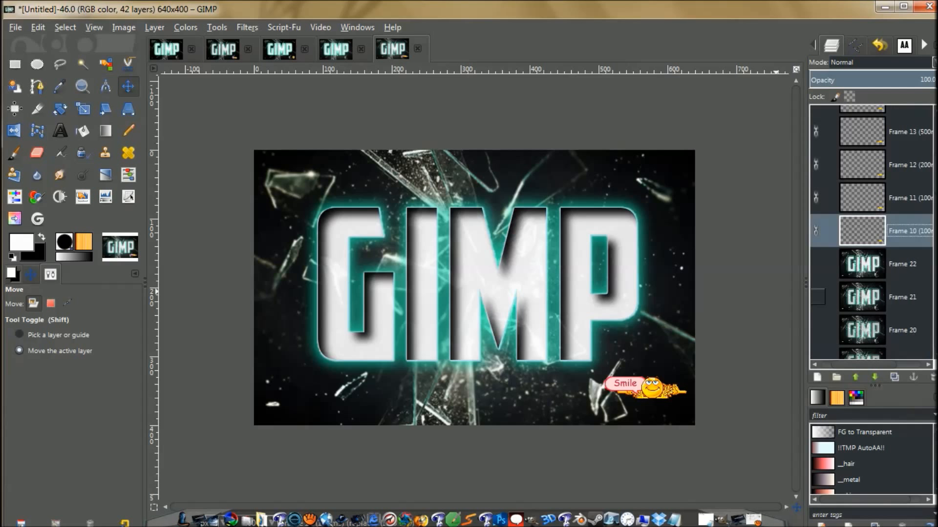
pyautogui.click(874, 377)
pyautogui.click(874, 377)
pyautogui.click(875, 377)
pyautogui.click(875, 377)
pyautogui.click(874, 377)
pyautogui.click(875, 377)
pyautogui.click(874, 377)
pyautogui.click(874, 377)
pyautogui.click(875, 377)
pyautogui.click(874, 377)
pyautogui.click(875, 377)
pyautogui.click(874, 377)
pyautogui.click(874, 377)
pyautogui.click(855, 377)
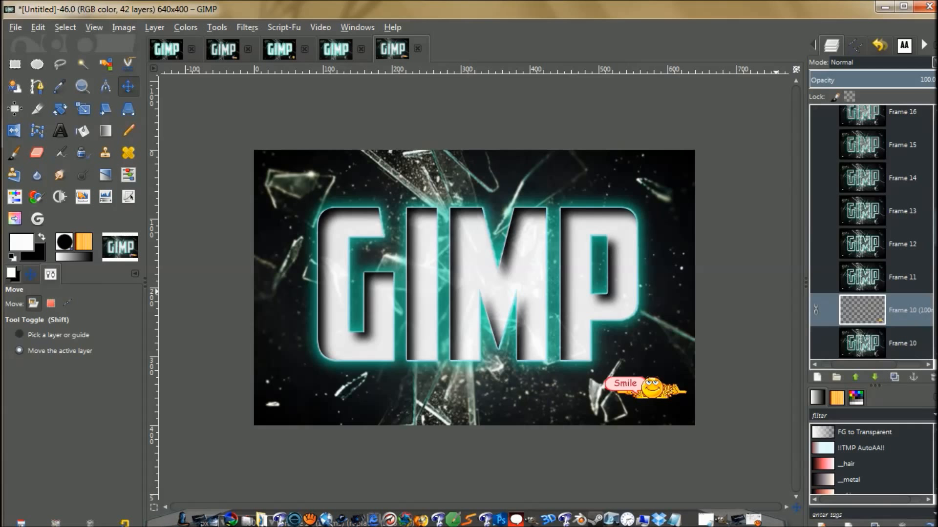
# Lower the smiley's Frame 11 layer through the stack until it sits directly above the GIMP text layer Frame 11.
pyautogui.moveTo(935, 230); pyautogui.dragTo(934, 173)
pyautogui.click(903, 193)
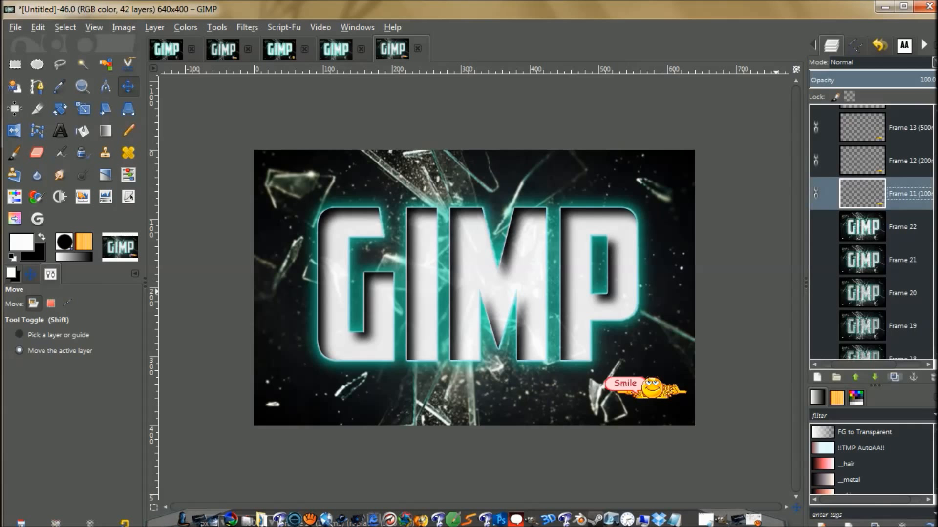
pyautogui.click(875, 377)
pyautogui.click(874, 377)
pyautogui.click(875, 377)
pyautogui.click(875, 377)
pyautogui.click(874, 377)
pyautogui.click(874, 377)
pyautogui.click(875, 377)
pyautogui.click(874, 377)
pyautogui.click(874, 377)
pyautogui.click(874, 377)
pyautogui.click(816, 342)
# Lower the smiley's Frame 12 layer through the stack to directly below text Frame 13, above text Frame 12.
pyautogui.moveTo(935, 210); pyautogui.dragTo(934, 177)
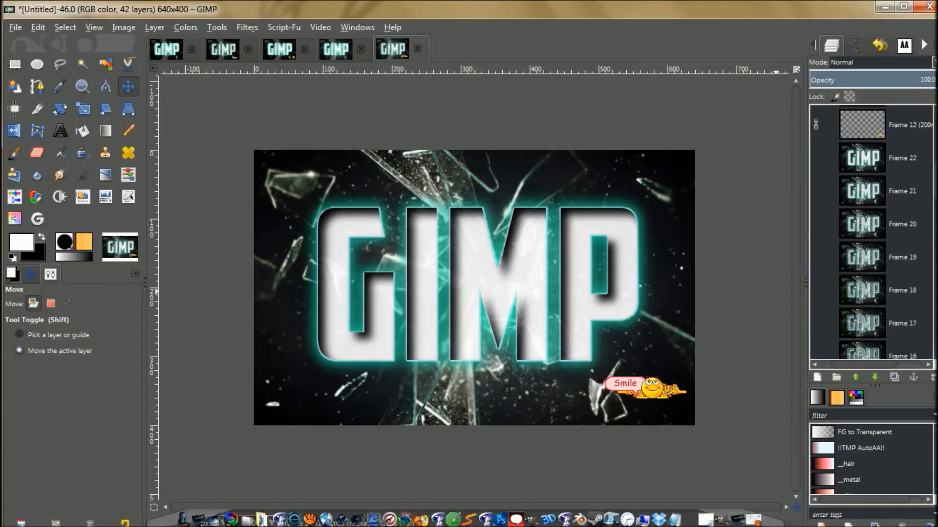
pyautogui.click(825, 124)
pyautogui.click(875, 377)
pyautogui.click(874, 377)
pyautogui.click(875, 377)
pyautogui.click(875, 377)
pyautogui.click(874, 377)
pyautogui.click(875, 377)
pyautogui.click(875, 377)
pyautogui.click(874, 377)
pyautogui.click(874, 377)
pyautogui.click(874, 377)
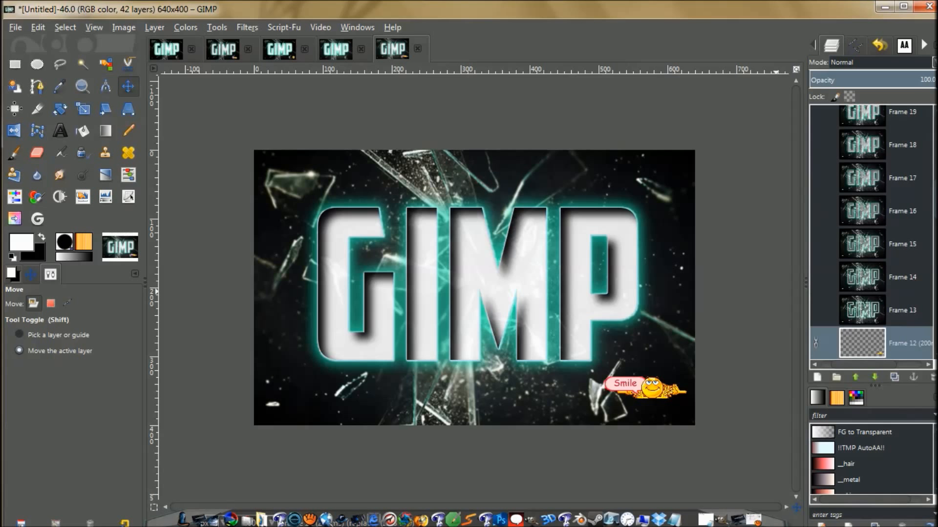
# Lower the smiley's Frame 13 layer down the stack past text Frames 22 through 15.
pyautogui.scroll(7, 829, 249)
pyautogui.click(827, 240)
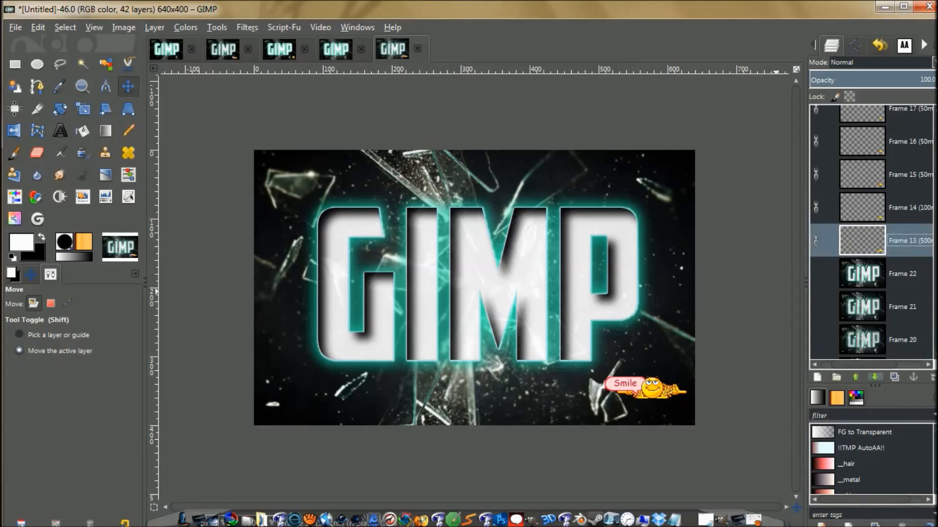
pyautogui.click(875, 377)
pyautogui.click(874, 377)
pyautogui.click(874, 377)
pyautogui.click(874, 377)
pyautogui.click(875, 377)
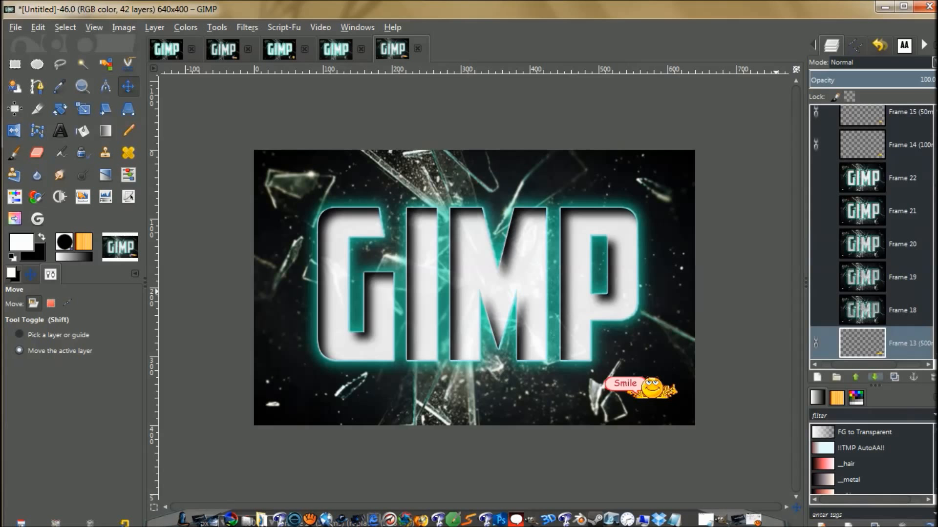
pyautogui.click(875, 377)
pyautogui.click(875, 377)
pyautogui.click(875, 377)
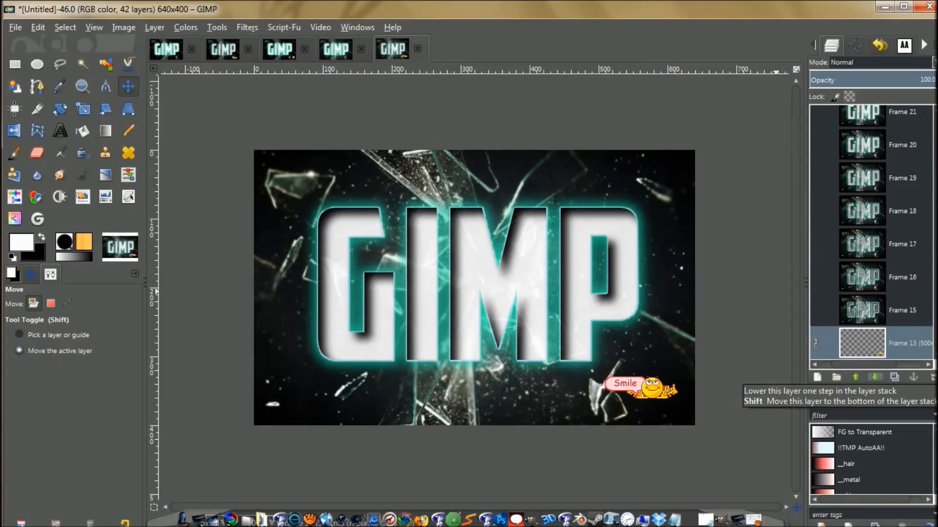
# Lower the smiley's Frame 14 layer through the stack to directly below text Frame 15.
pyautogui.scroll(3, 871, 230)
pyautogui.moveTo(934, 157); pyautogui.dragTo(934, 156)
pyautogui.click(874, 208)
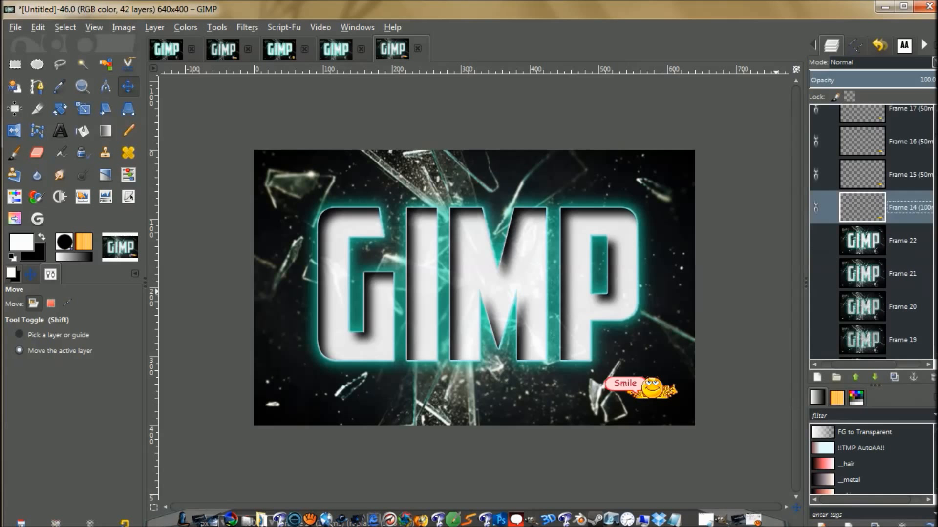
pyautogui.click(874, 377)
pyautogui.click(875, 377)
pyautogui.click(874, 377)
pyautogui.click(874, 377)
pyautogui.click(875, 377)
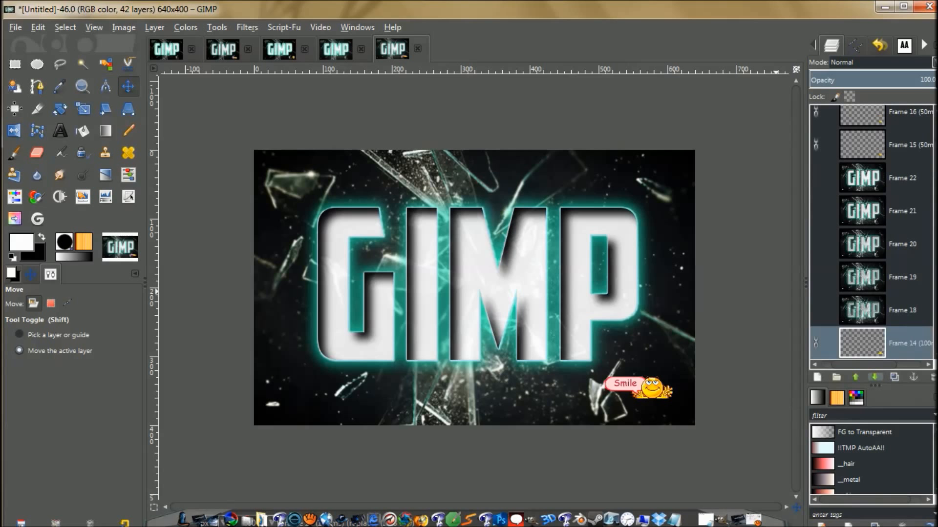
pyautogui.click(874, 377)
pyautogui.click(874, 377)
pyautogui.click(874, 377)
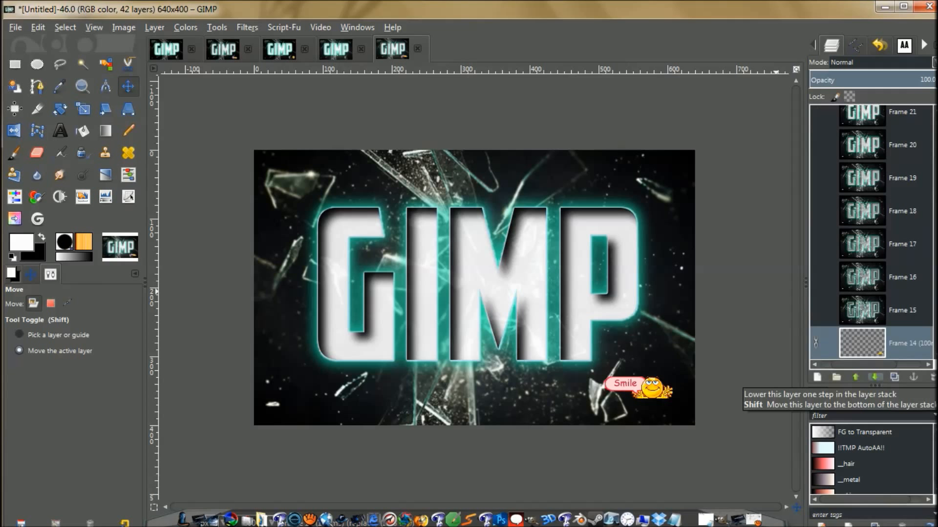
# Move the smiley's Frame 15 layer down the stack so it sits between text Frame 16 and text Frame 15.
pyautogui.scroll(3, 871, 232)
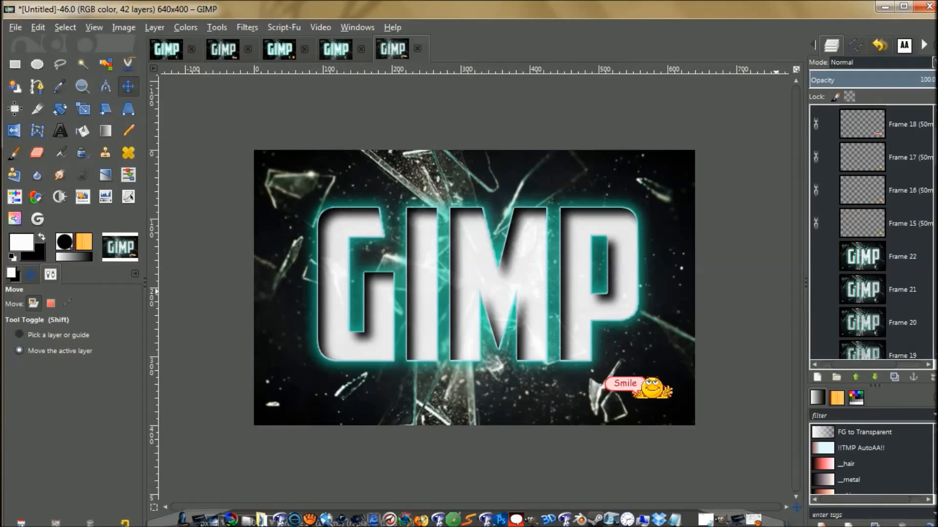
pyautogui.click(820, 224)
pyautogui.click(874, 377)
pyautogui.click(875, 377)
pyautogui.click(874, 377)
pyautogui.click(875, 377)
pyautogui.click(874, 377)
pyautogui.click(874, 377)
pyautogui.click(874, 377)
pyautogui.click(875, 377)
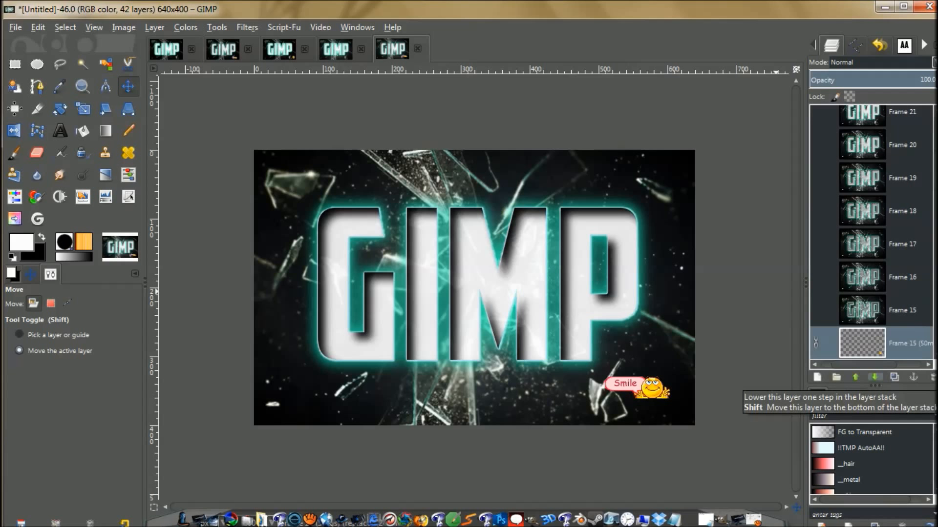
pyautogui.click(855, 377)
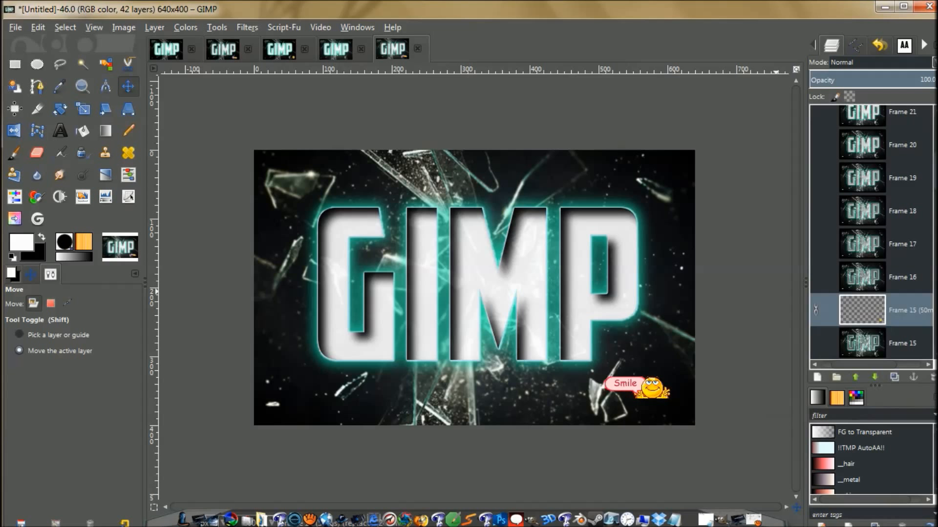
# Move the smiley's Frame 16 layer down the stack so it sits directly above the GIMP text layer Frame 16.
pyautogui.scroll(3, 862, 274)
pyautogui.click(863, 145)
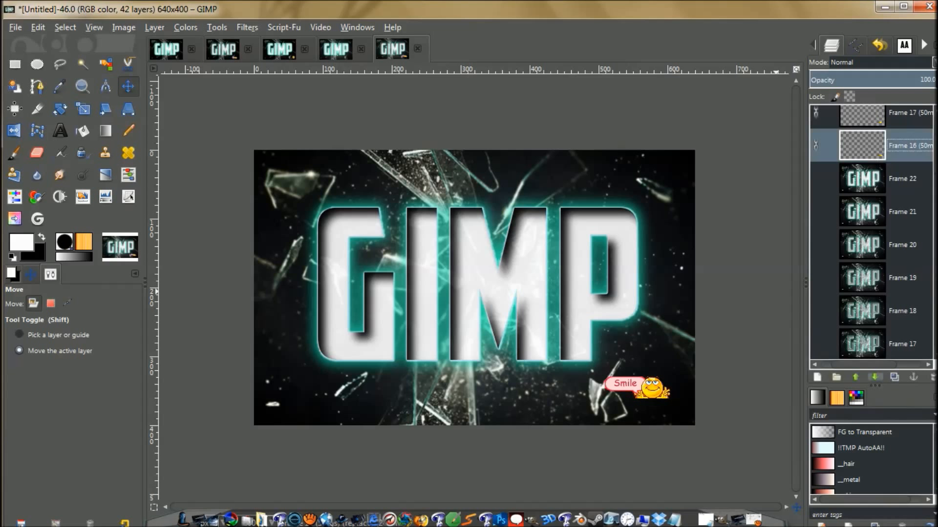
pyautogui.click(874, 377)
pyautogui.click(874, 377)
pyautogui.click(874, 377)
pyautogui.click(875, 377)
pyautogui.click(875, 377)
pyautogui.click(875, 377)
pyautogui.click(874, 377)
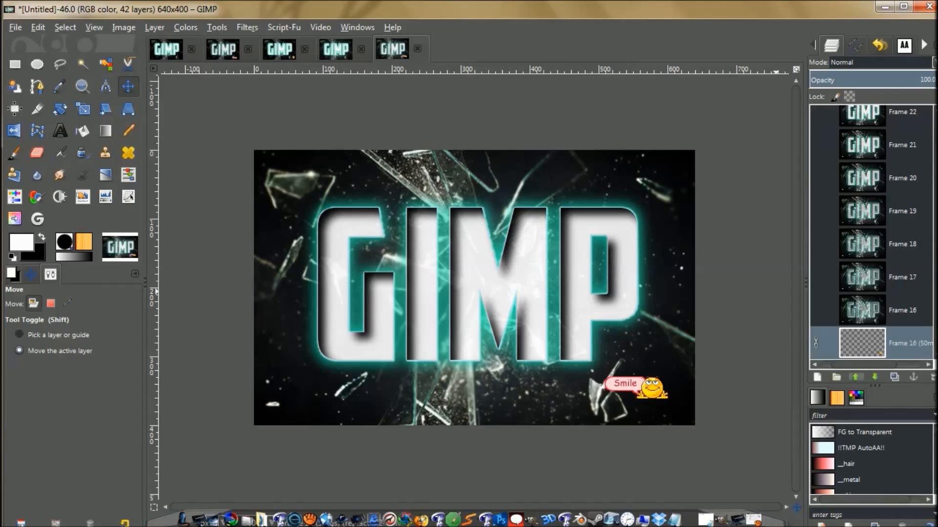
pyautogui.click(855, 377)
# Lower the smiley's Frame 17 layer through the stack to directly below text Frame 18, above text Frame 17.
pyautogui.scroll(3, 862, 232)
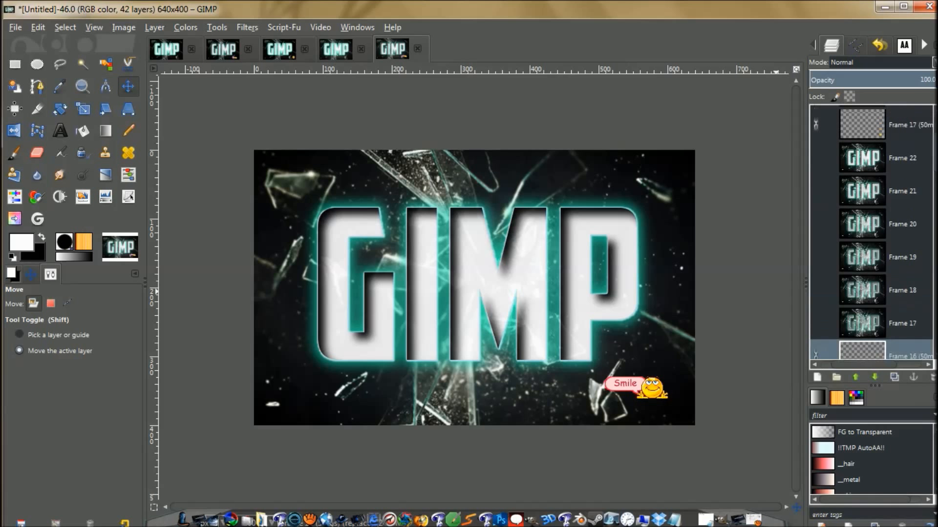
pyautogui.click(863, 140)
pyautogui.click(875, 377)
pyautogui.click(874, 377)
pyautogui.click(875, 377)
pyautogui.click(875, 377)
pyautogui.click(874, 377)
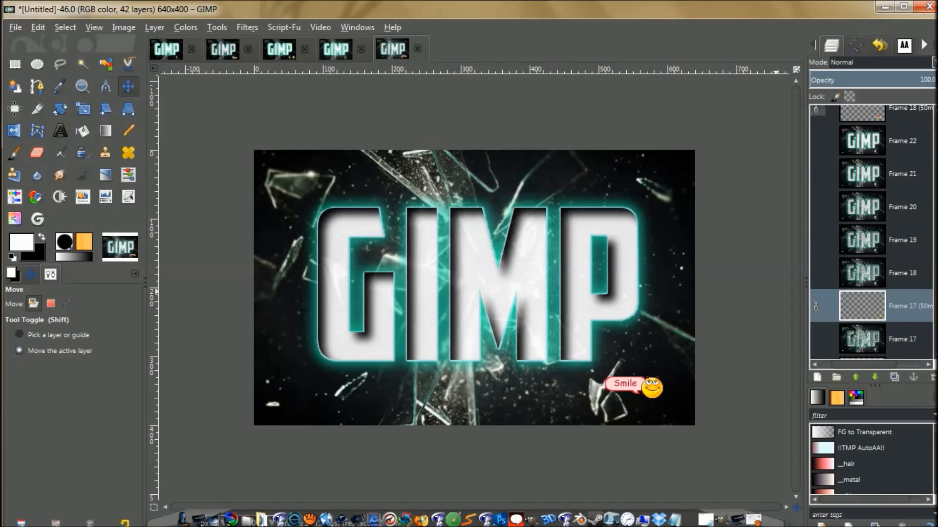
# Lower the smiley's Frame 18 layer through the stack to directly below text Frame 19, above text Frame 18.
pyautogui.click(862, 115)
pyautogui.click(875, 377)
pyautogui.click(875, 377)
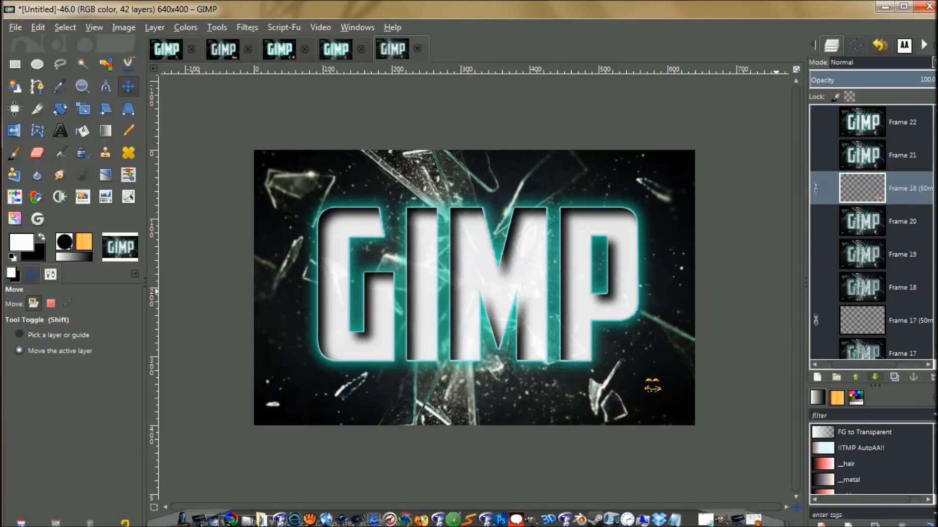
pyautogui.click(875, 377)
pyautogui.click(874, 377)
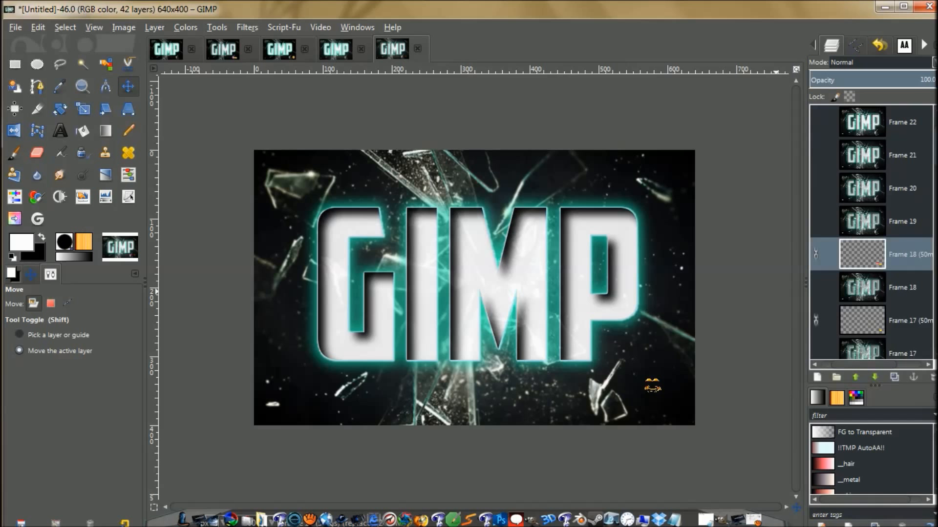
# Lower the smiley's Frame 19 layer through the stack to directly below text Frame 20, above text Frame 19.
pyautogui.scroll(3, 862, 155)
pyautogui.click(862, 155)
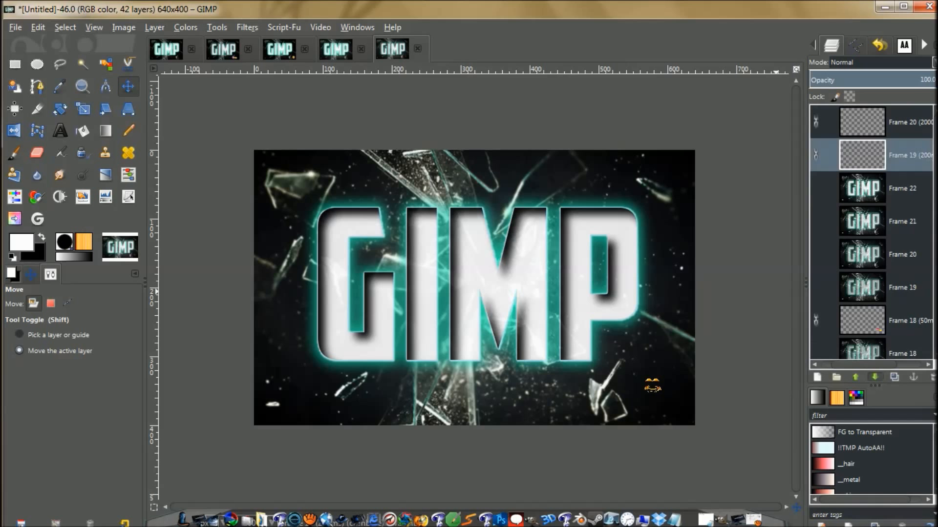
pyautogui.click(874, 377)
pyautogui.click(874, 377)
pyautogui.click(875, 377)
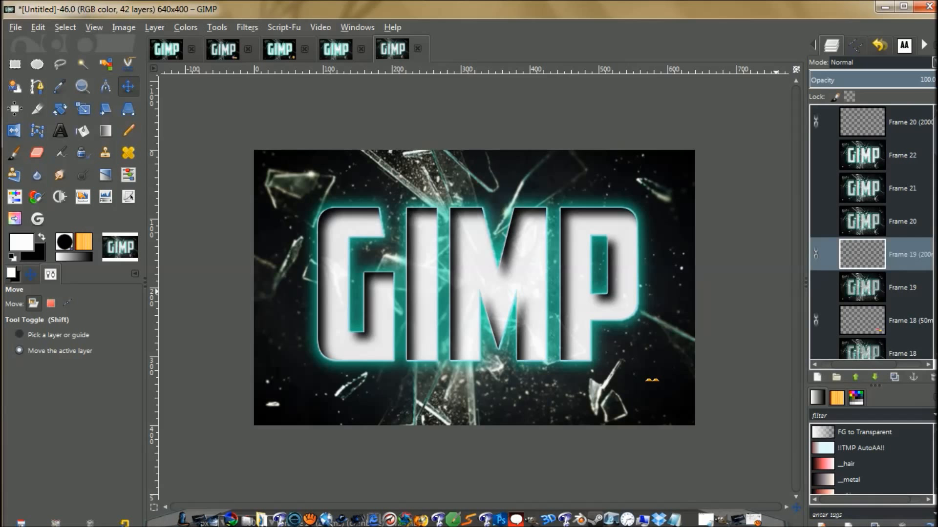
# Lower the smiley's Frame 20 layer below text Frames 22 and 21 so it sits directly above text Frame 20.
pyautogui.click(862, 122)
pyautogui.click(874, 377)
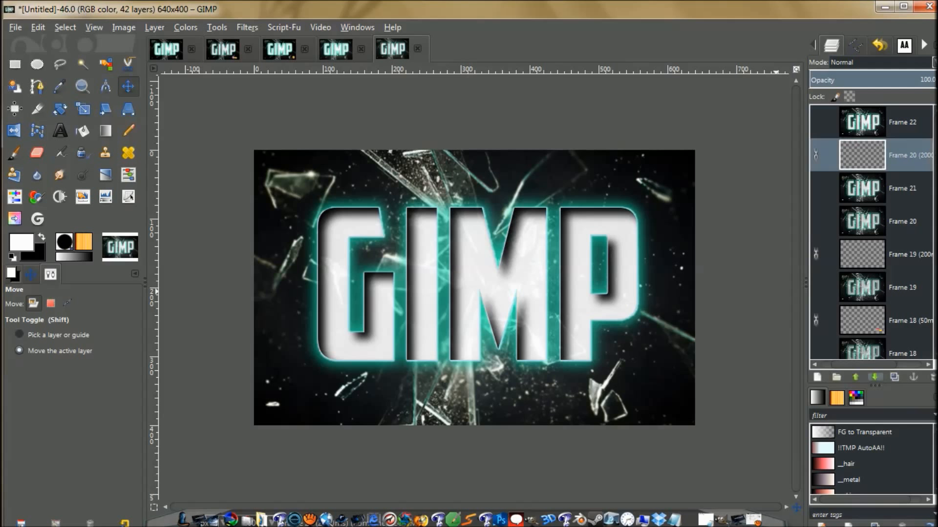
pyautogui.click(874, 377)
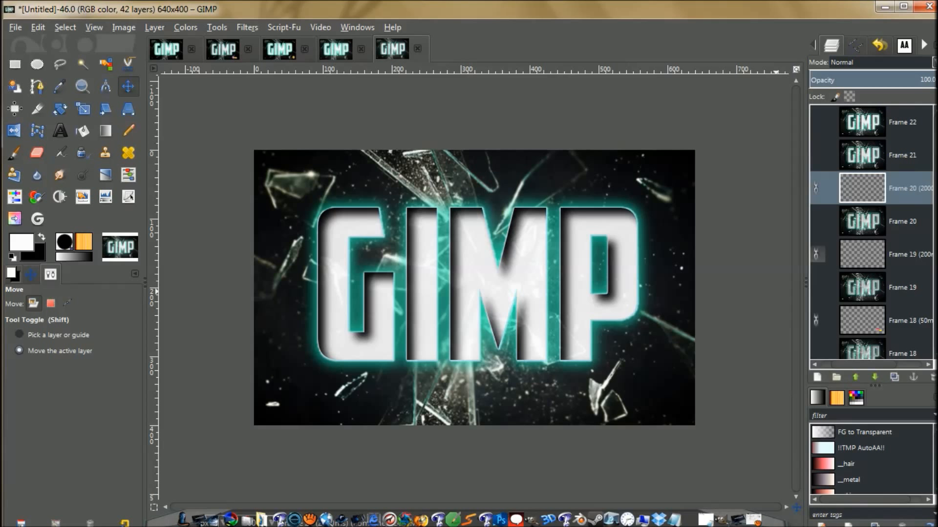
# Duplicate the smiley's Background layer that sits directly above text Frame 1 near the bottom of the stack.
pyautogui.scroll(-10, 871, 232)
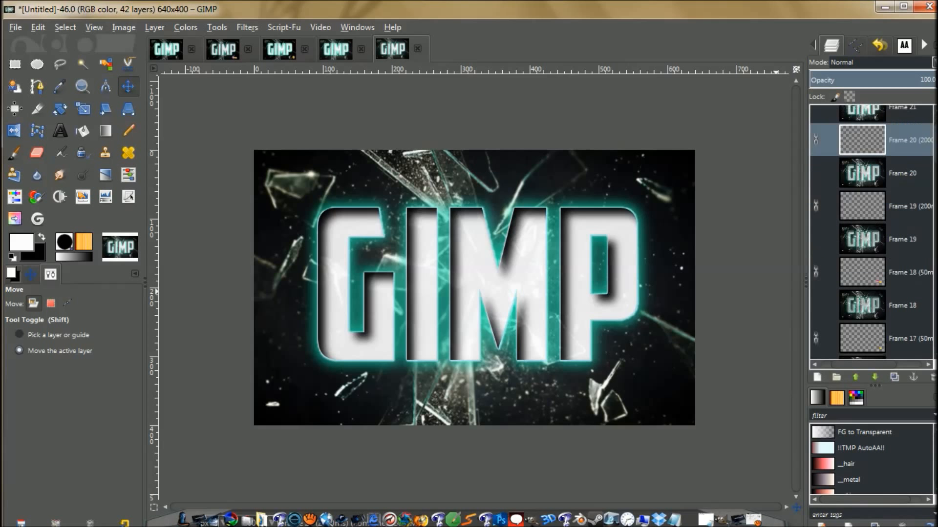
pyautogui.scroll(-10, 872, 232)
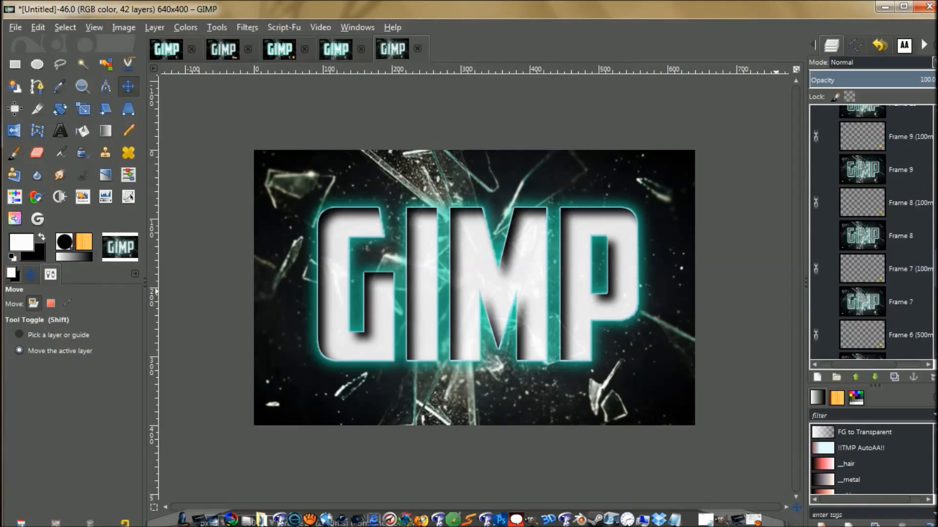
pyautogui.scroll(-1, 872, 232)
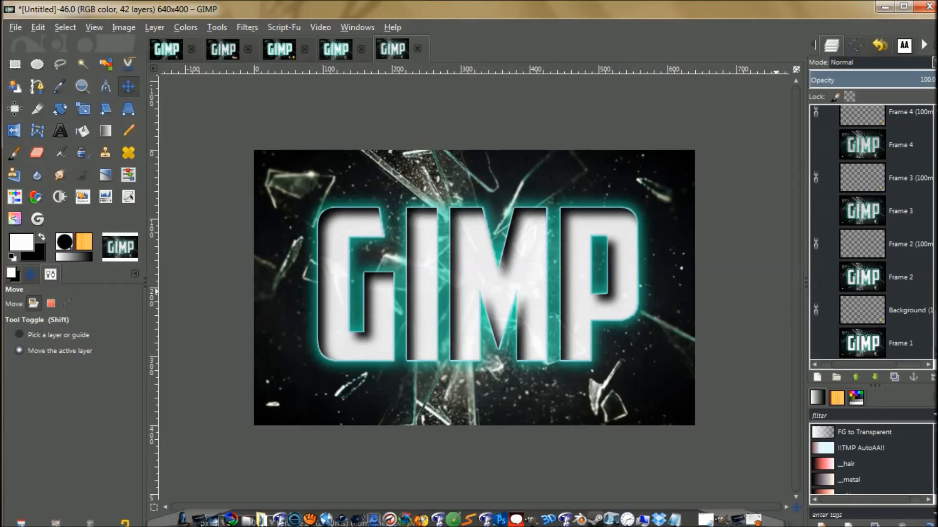
pyautogui.click(871, 310)
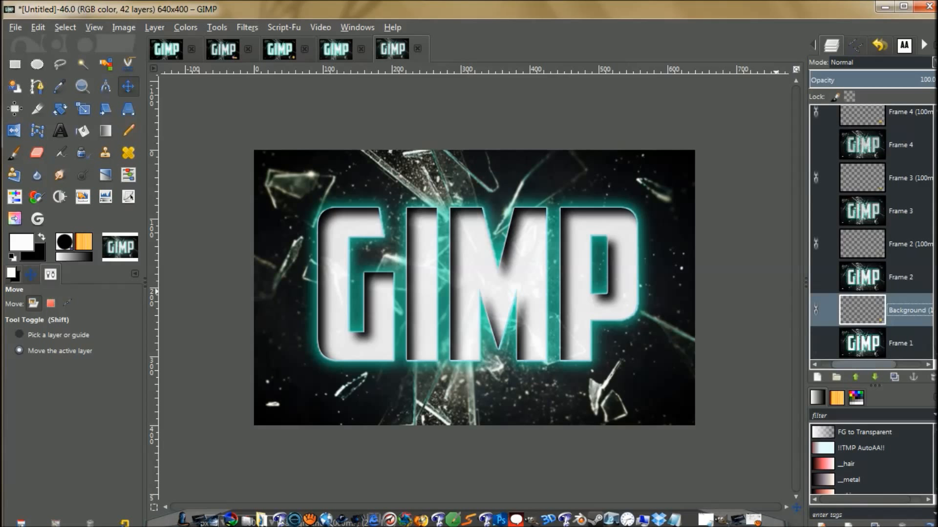
pyautogui.click(894, 377)
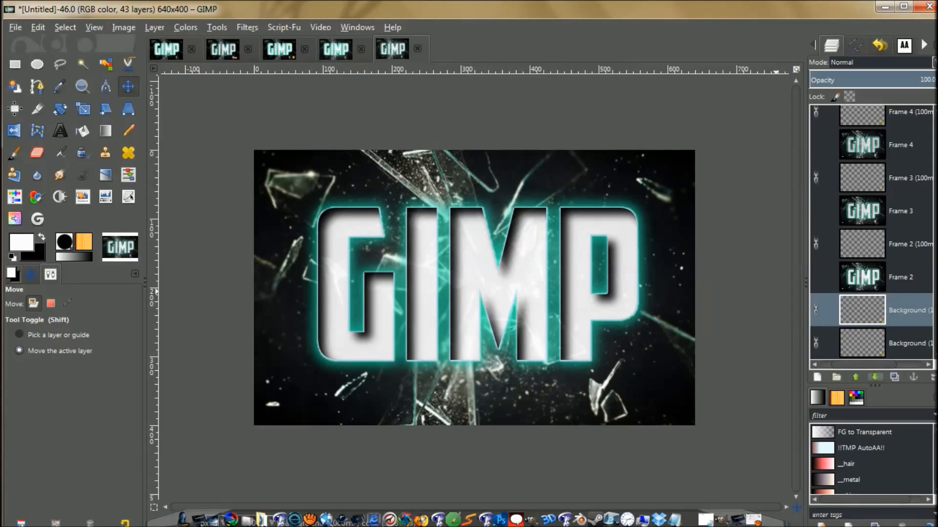
# Move the duplicated smiley Background layer up the stack to sit directly above text Frame 21, below text Frame 22.
pyautogui.click(855, 377)
pyautogui.click(855, 377)
pyautogui.click(855, 377)
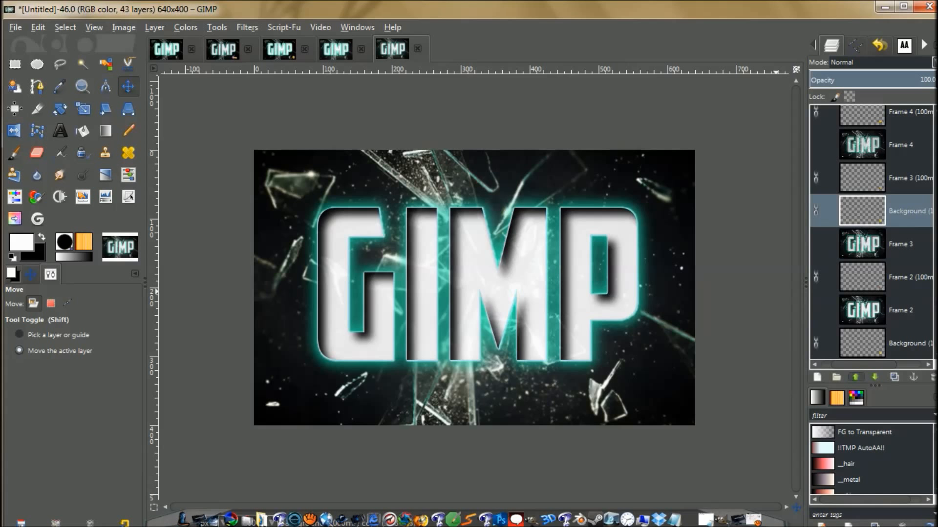
pyautogui.keyDown('shift'); pyautogui.click(855, 377); pyautogui.keyUp('shift')
pyautogui.click(855, 377)
pyautogui.click(855, 377)
pyautogui.click(855, 377)
pyautogui.click(855, 377)
pyautogui.click(855, 377)
pyautogui.click(855, 377)
pyautogui.click(855, 377)
pyautogui.click(855, 377)
pyautogui.click(855, 377)
pyautogui.click(855, 377)
pyautogui.click(855, 377)
pyautogui.click(855, 377)
pyautogui.click(855, 377)
pyautogui.click(855, 377)
pyautogui.click(855, 377)
pyautogui.click(855, 377)
pyautogui.click(855, 377)
pyautogui.click(855, 377)
pyautogui.click(855, 377)
pyautogui.click(855, 377)
pyautogui.click(855, 377)
pyautogui.click(855, 377)
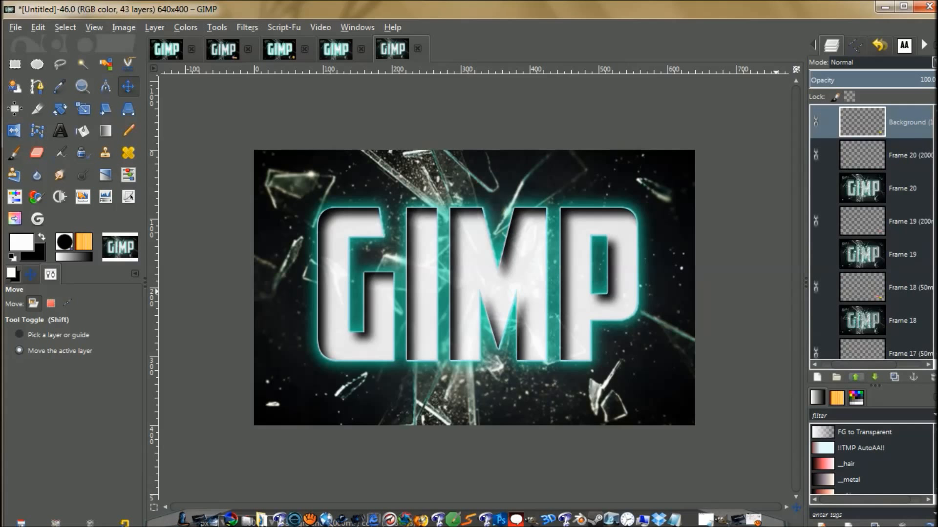
pyautogui.click(855, 377)
pyautogui.click(855, 377)
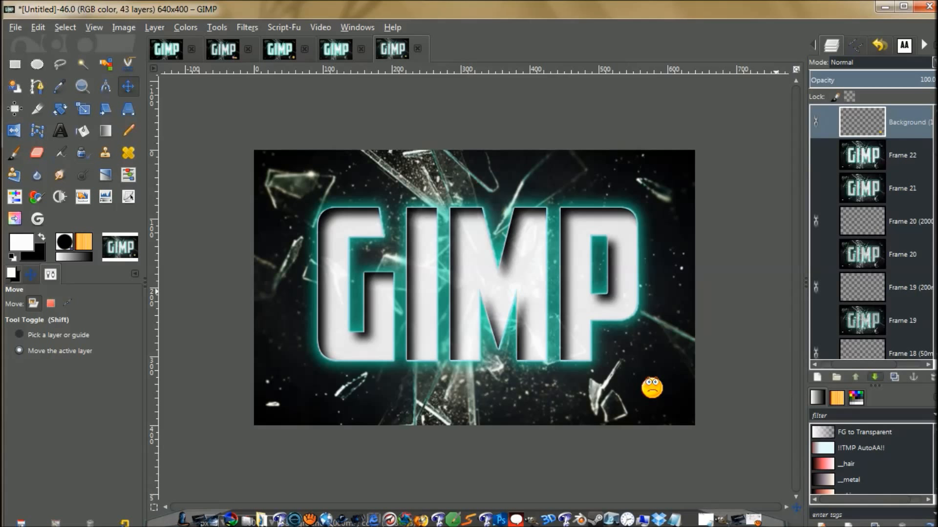
pyautogui.click(875, 377)
pyautogui.scroll(-10, 871, 232)
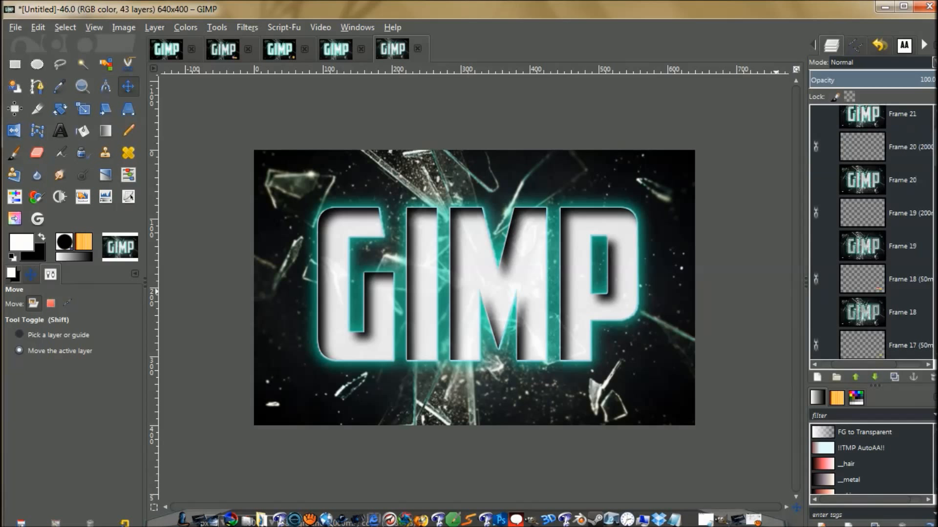
pyautogui.scroll(-9, 872, 232)
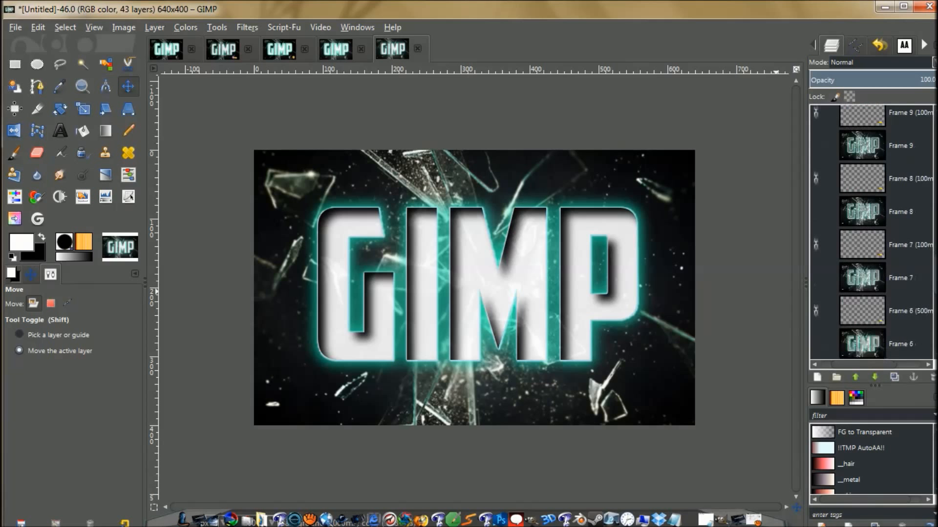
pyautogui.click(872, 245)
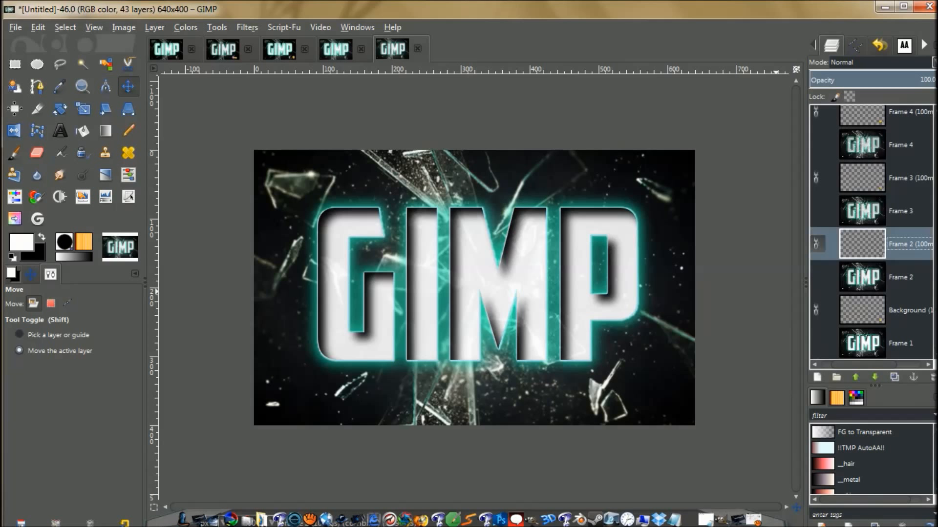
pyautogui.click(894, 377)
pyautogui.click(855, 377)
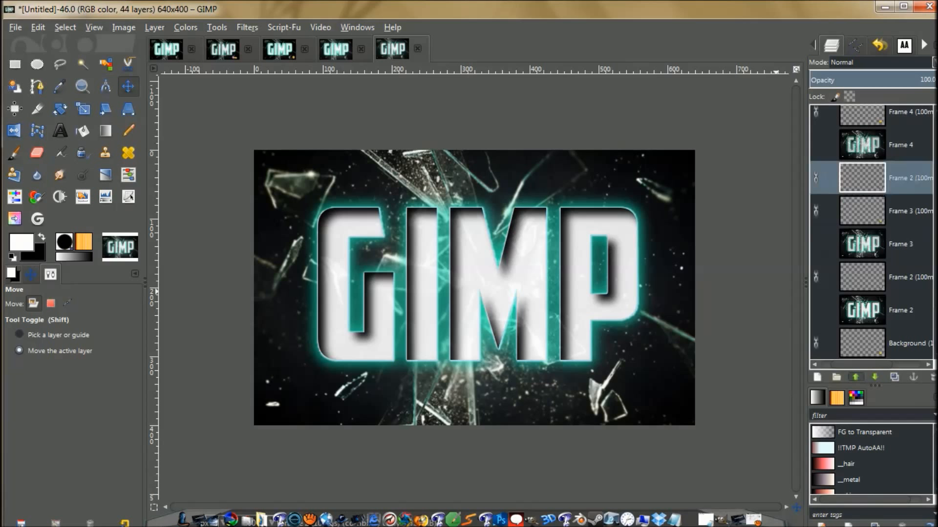
pyautogui.click(855, 377)
pyautogui.click(855, 377)
pyautogui.click(855, 377)
pyautogui.click(855, 377)
pyautogui.click(855, 377)
pyautogui.click(855, 377)
pyautogui.click(855, 377)
pyautogui.click(855, 377)
pyautogui.click(855, 377)
pyautogui.click(855, 377)
pyautogui.click(855, 377)
pyautogui.click(855, 377)
pyautogui.click(855, 377)
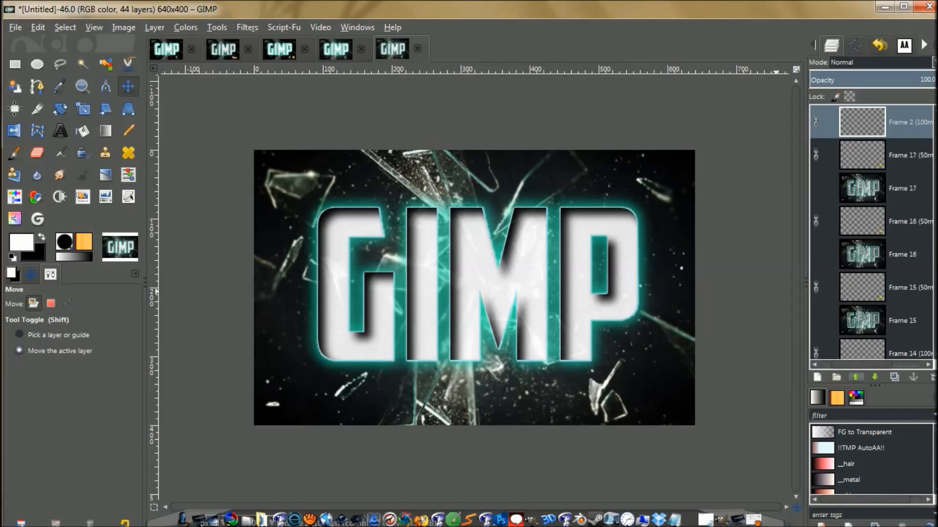
pyautogui.click(855, 377)
pyautogui.click(855, 377)
pyautogui.click(856, 377)
pyautogui.click(855, 377)
pyautogui.click(855, 377)
pyautogui.click(855, 377)
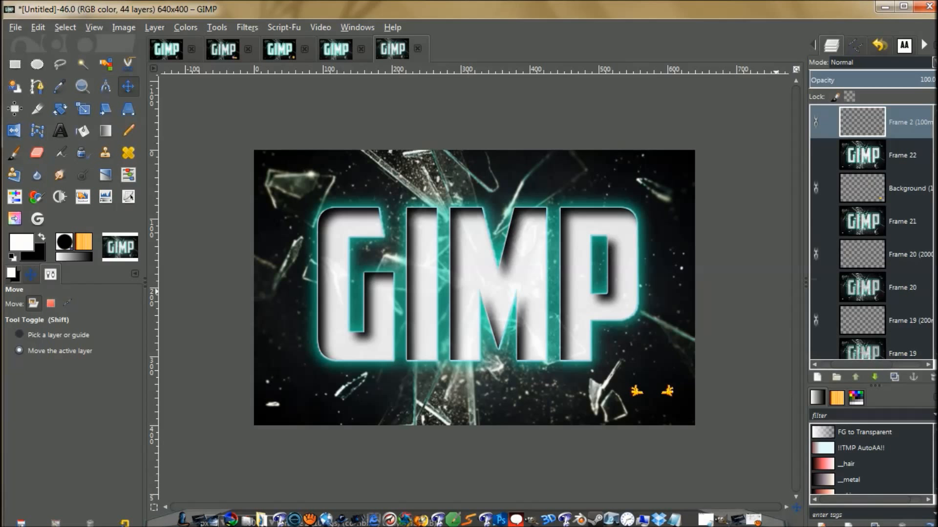
pyautogui.scroll(-10, 872, 232)
pyautogui.scroll(-10, 872, 232)
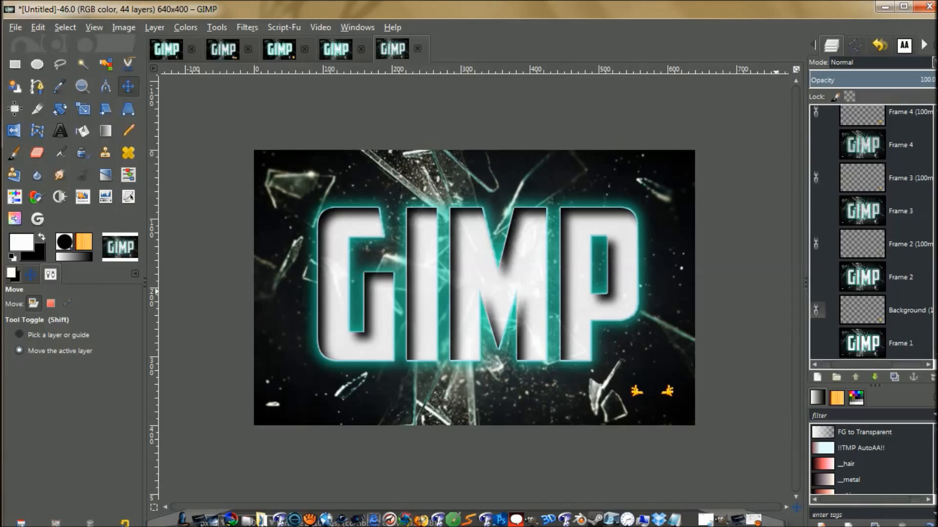
pyautogui.scroll(18, 872, 232)
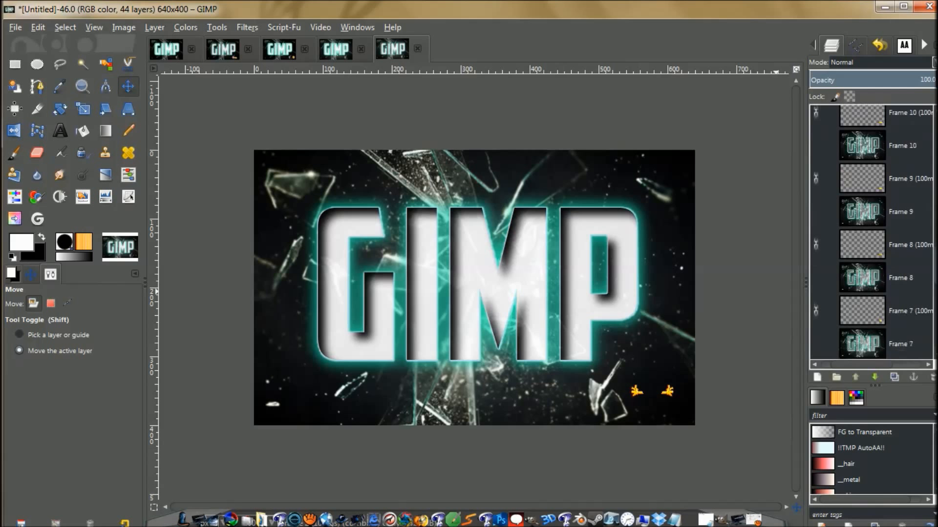
pyautogui.scroll(2, 871, 232)
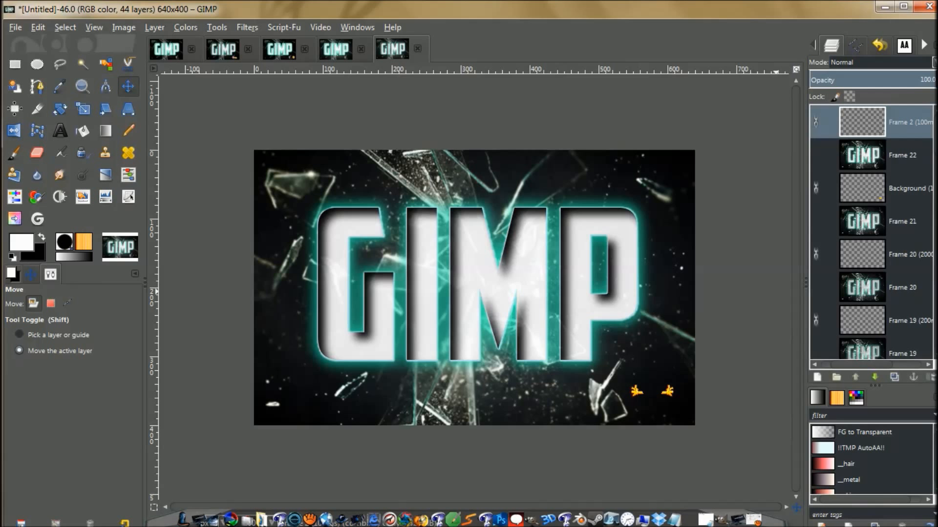
pyautogui.click(931, 377)
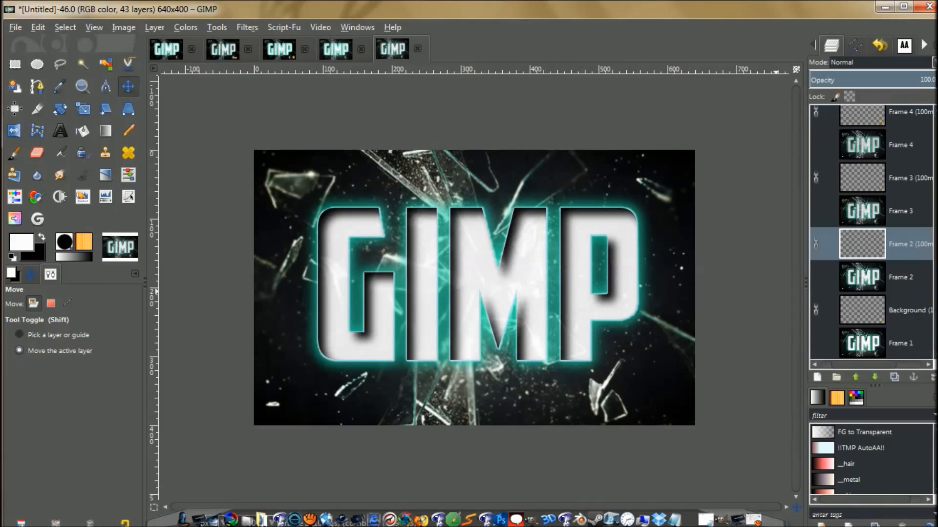
# Duplicate the smiley's Background layer above text Frame 1 and raise the copy to the top of the stack, above text Frame 22.
pyautogui.click(904, 311)
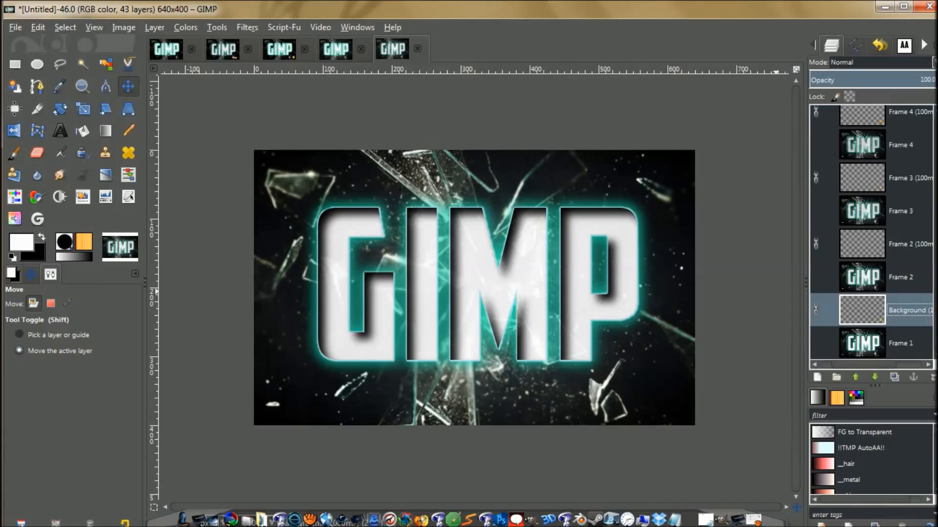
pyautogui.click(895, 377)
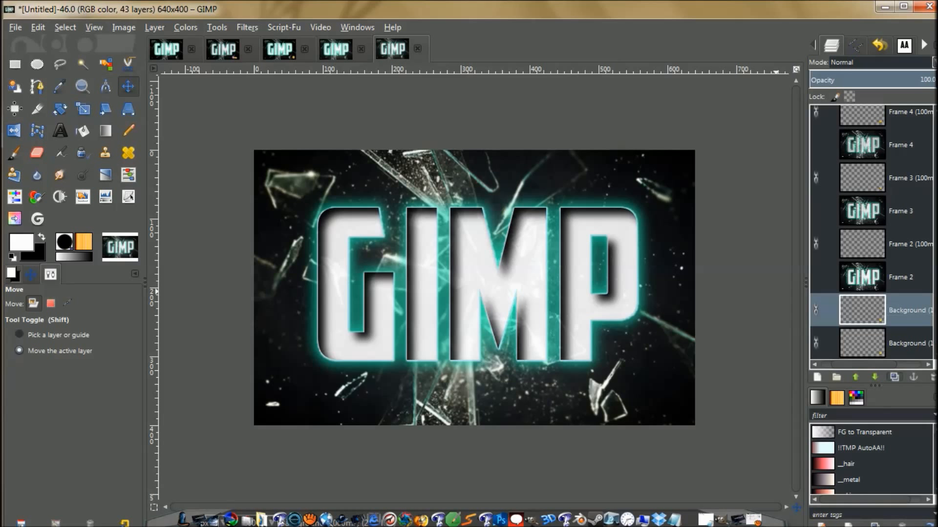
pyautogui.click(855, 377)
pyautogui.click(855, 377)
pyautogui.click(855, 377)
pyautogui.click(855, 377)
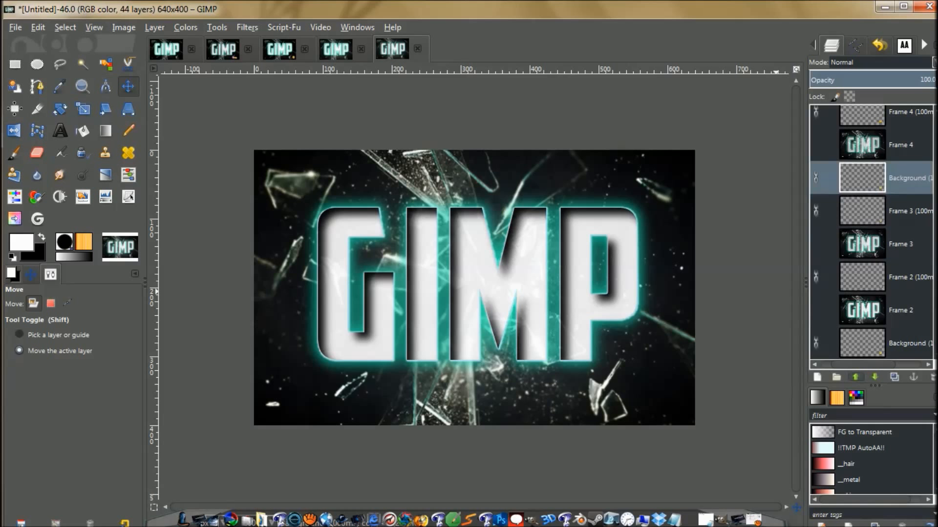
pyautogui.doubleClick(855, 377)
pyautogui.click(855, 377)
pyautogui.doubleClick(855, 376)
pyautogui.doubleClick(855, 377)
pyautogui.doubleClick(856, 377)
pyautogui.doubleClick(855, 377)
pyautogui.doubleClick(855, 377)
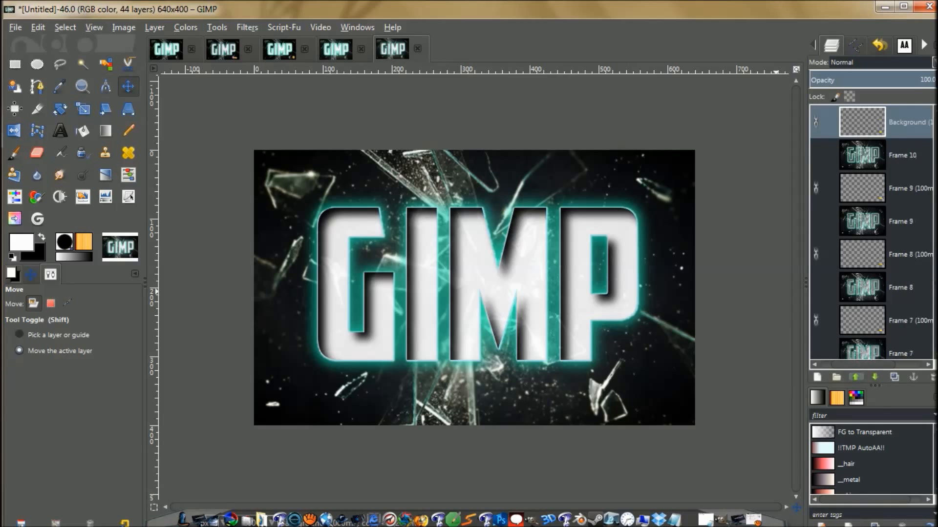
pyautogui.doubleClick(855, 377)
pyautogui.click(855, 377)
pyautogui.doubleClick(855, 377)
pyautogui.doubleClick(855, 377)
pyautogui.doubleClick(855, 377)
pyautogui.doubleClick(855, 377)
pyautogui.doubleClick(855, 377)
pyautogui.tripleClick(855, 377)
pyautogui.doubleClick(855, 377)
pyautogui.tripleClick(855, 377)
pyautogui.click(855, 376)
pyautogui.doubleClick(855, 377)
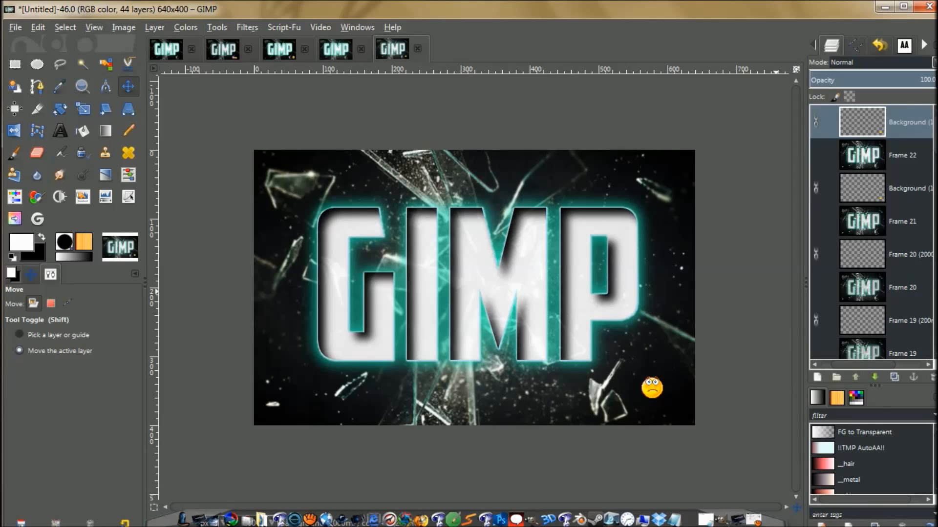
# Merge the smiley's Background layer down into text Frame 1 and its Frame 2 layer down into text Frame 2.
pyautogui.scroll(-20, 871, 232)
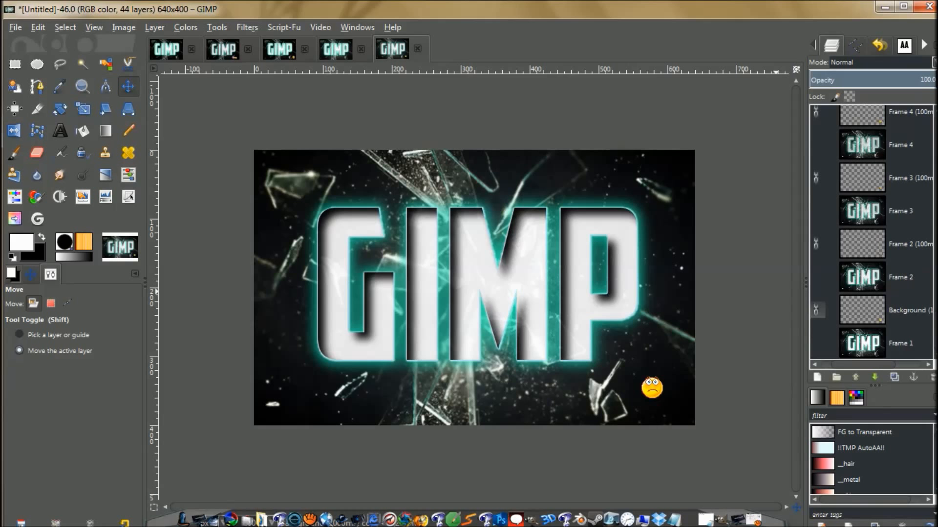
pyautogui.click(904, 311)
pyautogui.rightClick(904, 311)
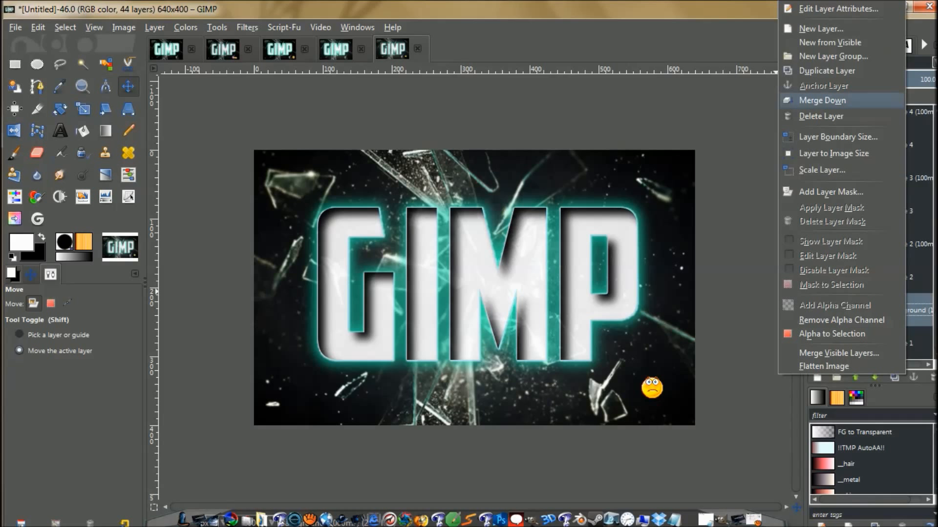
pyautogui.click(822, 100)
pyautogui.rightClick(896, 277)
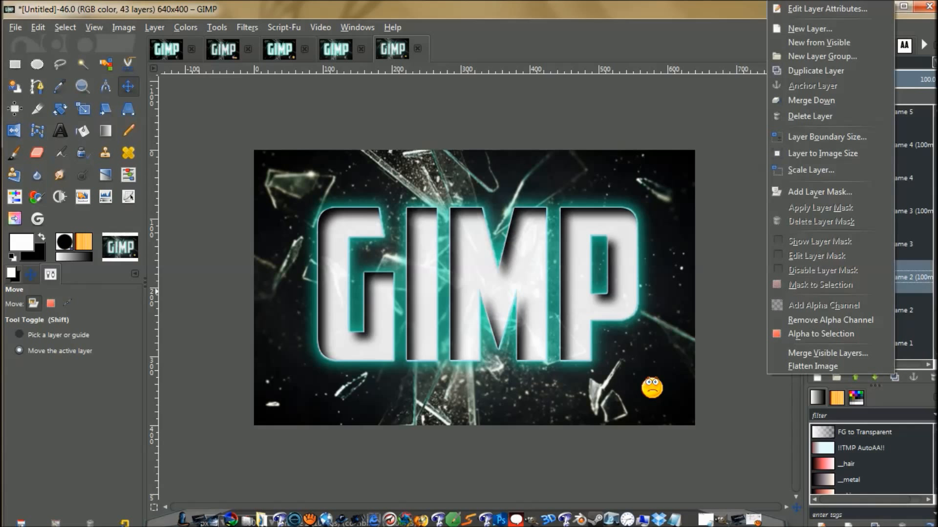
pyautogui.click(811, 100)
# Merge the smiley's Frame 3 and Frame 4 layers down into text Frames 3 and 4 respectively.
pyautogui.click(899, 244)
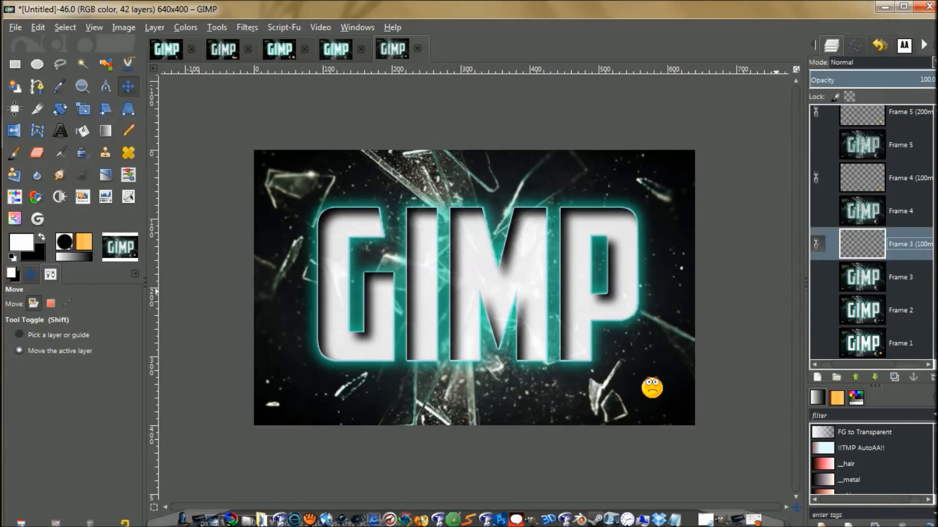
pyautogui.rightClick(900, 244)
pyautogui.click(801, 100)
pyautogui.click(900, 211)
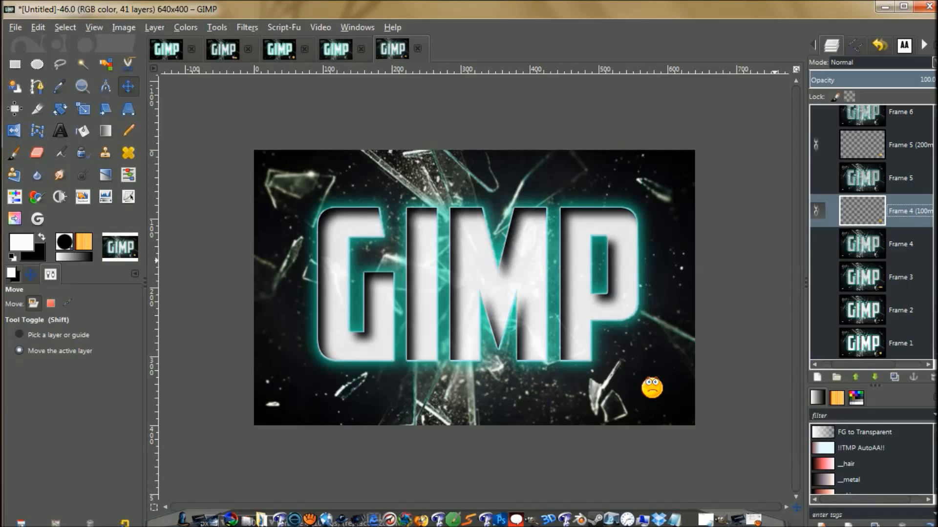
pyautogui.rightClick(867, 211)
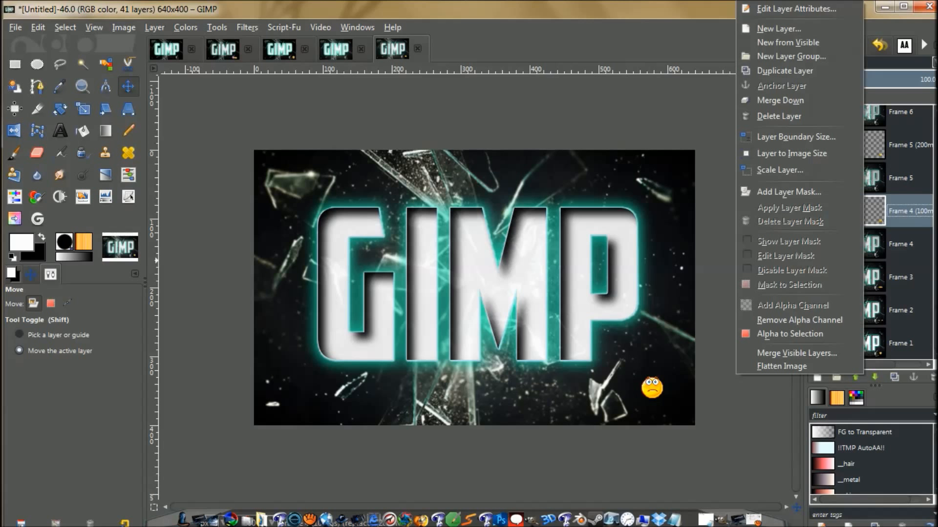
pyautogui.click(781, 98)
# Merge the smiley's Frame 5, Frame 6 and Frame 7 layers down into the matching text frames beneath them.
pyautogui.rightClick(868, 179)
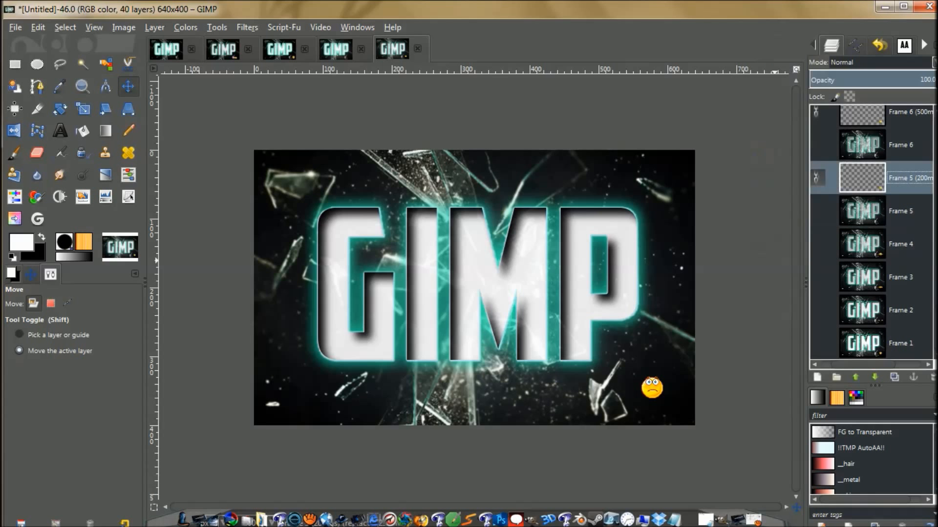
pyautogui.rightClick(892, 145)
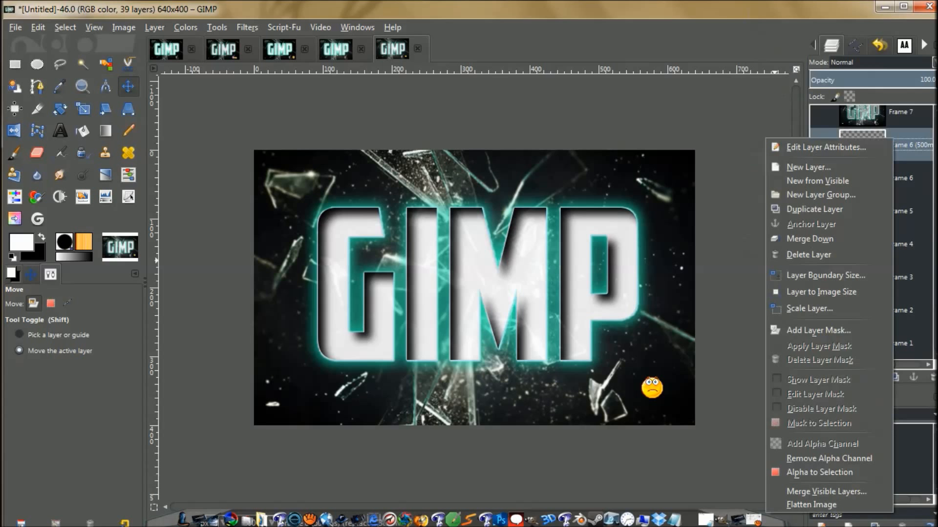
pyautogui.click(852, 238)
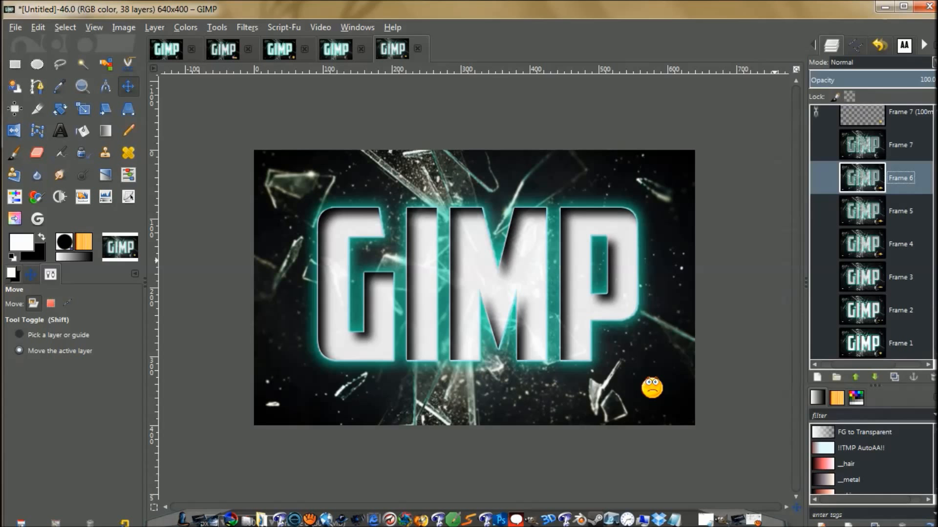
pyautogui.scroll(4, 869, 244)
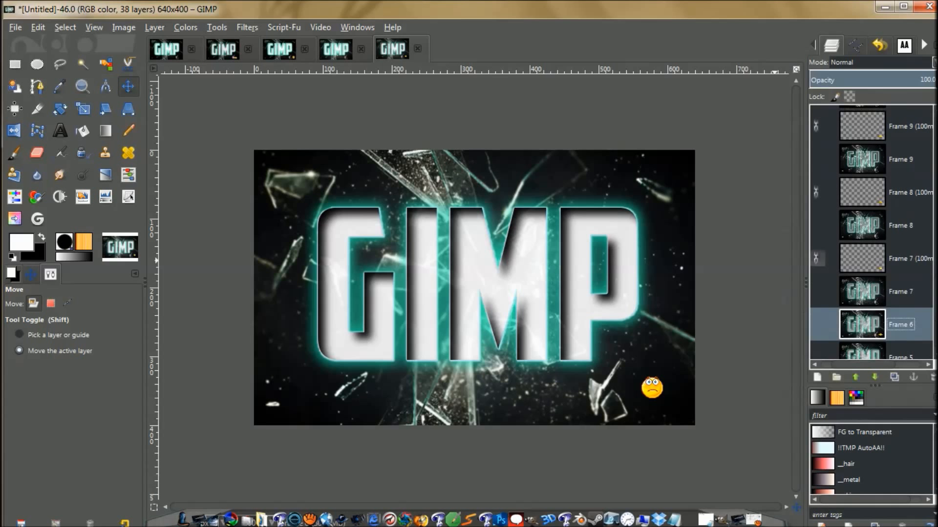
pyautogui.rightClick(883, 258)
pyautogui.click(800, 100)
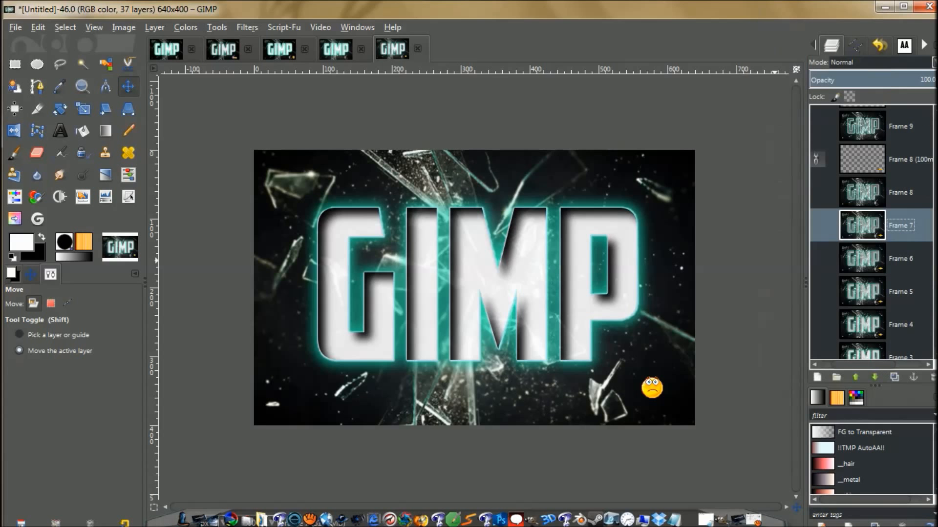
# Merge the smiley's Frame 8 and Frame 9 layers down into text Frames 8 and 9 respectively.
pyautogui.rightClick(883, 159)
pyautogui.click(800, 115)
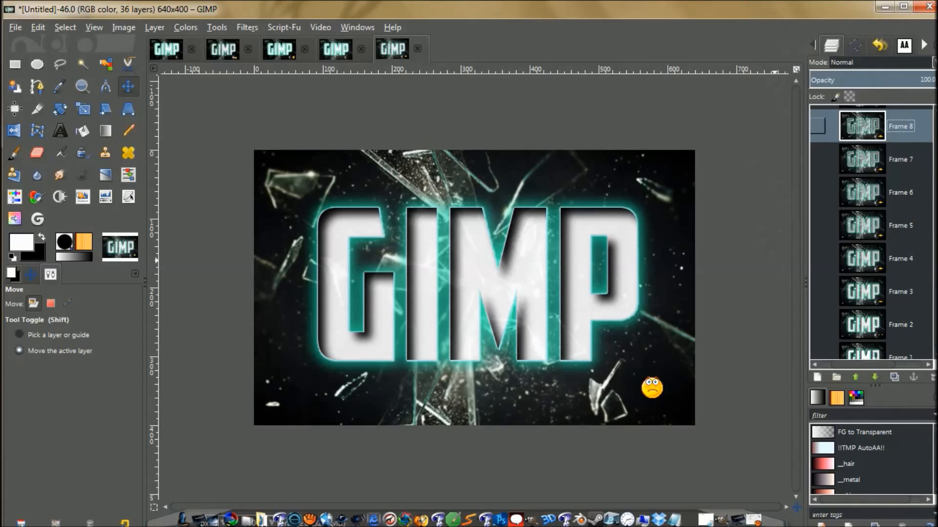
pyautogui.scroll(5, 869, 234)
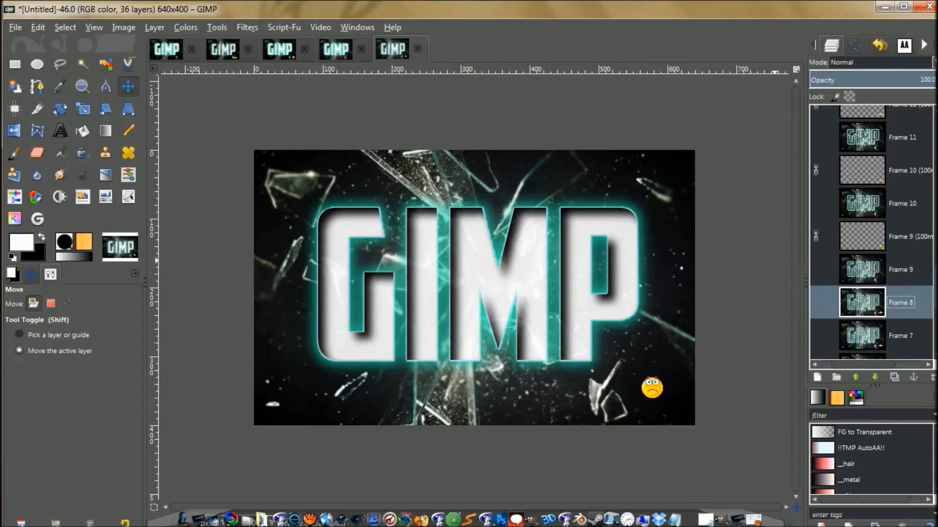
pyautogui.rightClick(889, 237)
pyautogui.click(806, 100)
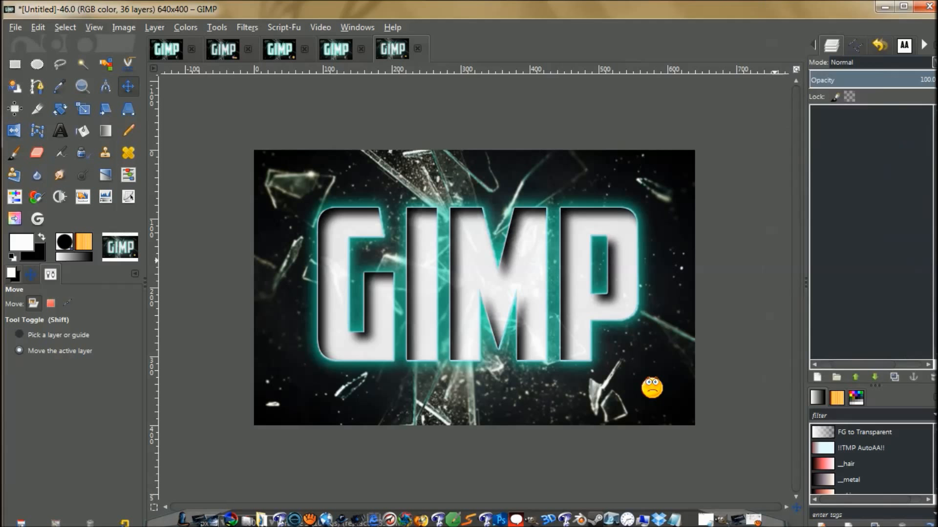
# Merge the smiley's Frame 10 layer down into text Frame 10.
pyautogui.rightClick(898, 137)
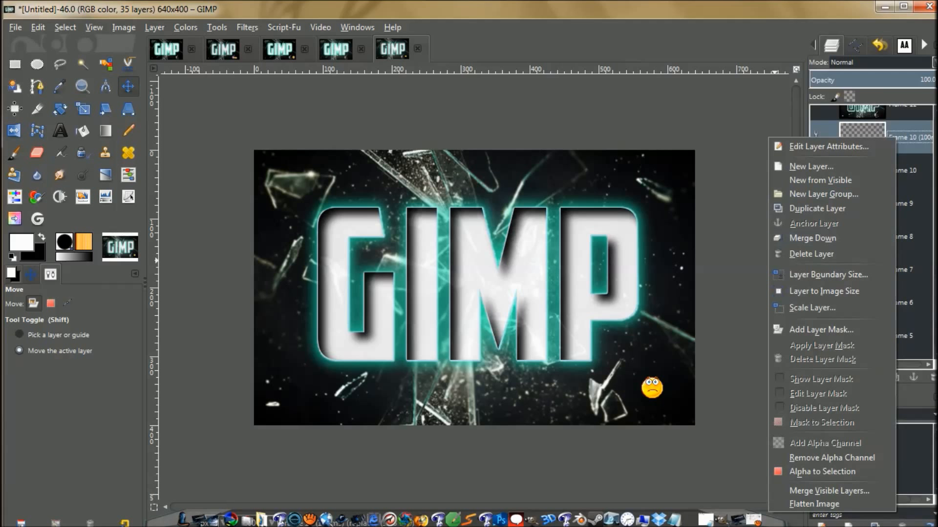
# Merge the emoticon overlay layers of frames 10, 11 and 12 down onto their matching GIMP text frames.
pyautogui.click(806, 184)
pyautogui.scroll(3, 869, 234)
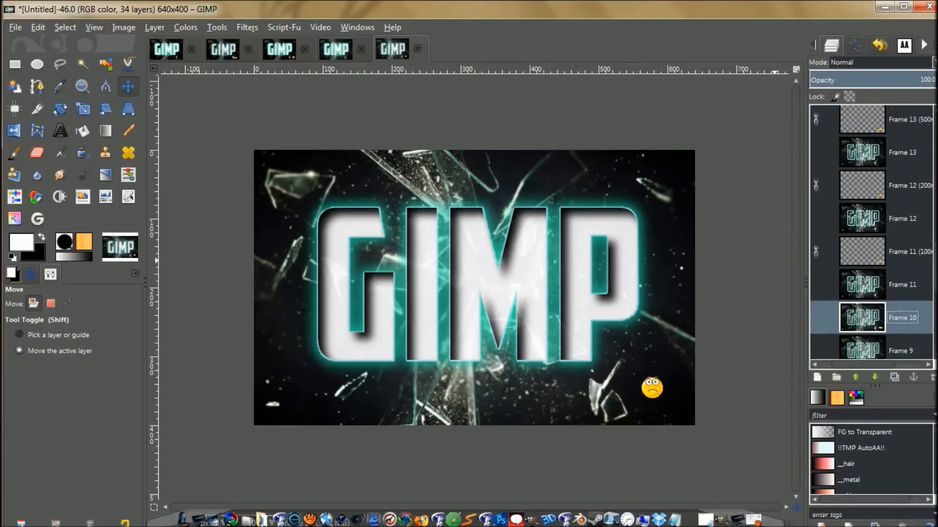
pyautogui.rightClick(903, 254)
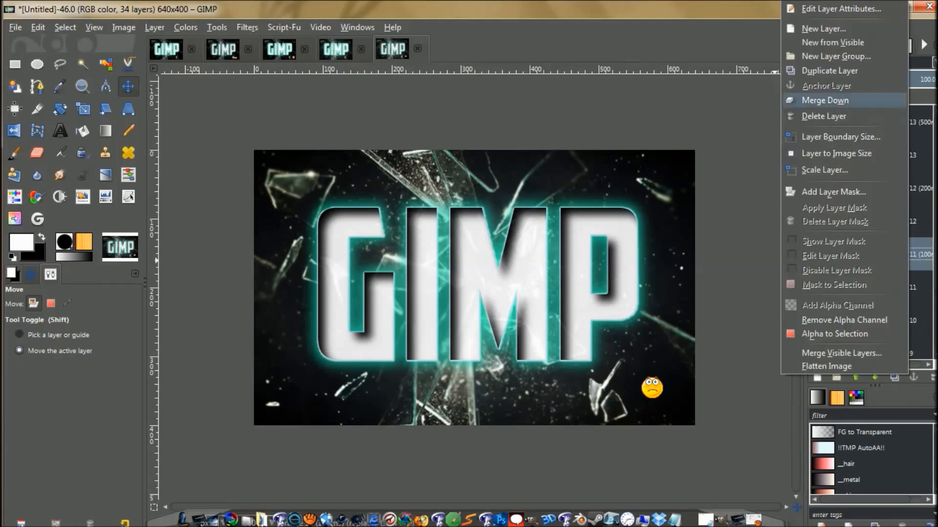
pyautogui.click(824, 100)
pyautogui.rightClick(893, 155)
pyautogui.click(815, 100)
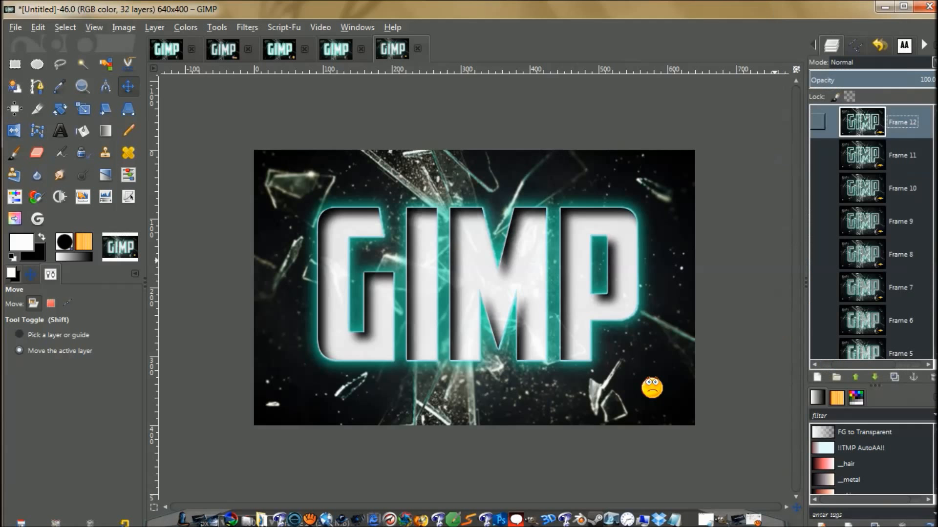
# Merge the emoticon overlays of frames 13 and 14 down onto the text frames with the same numbers.
pyautogui.scroll(3, 869, 235)
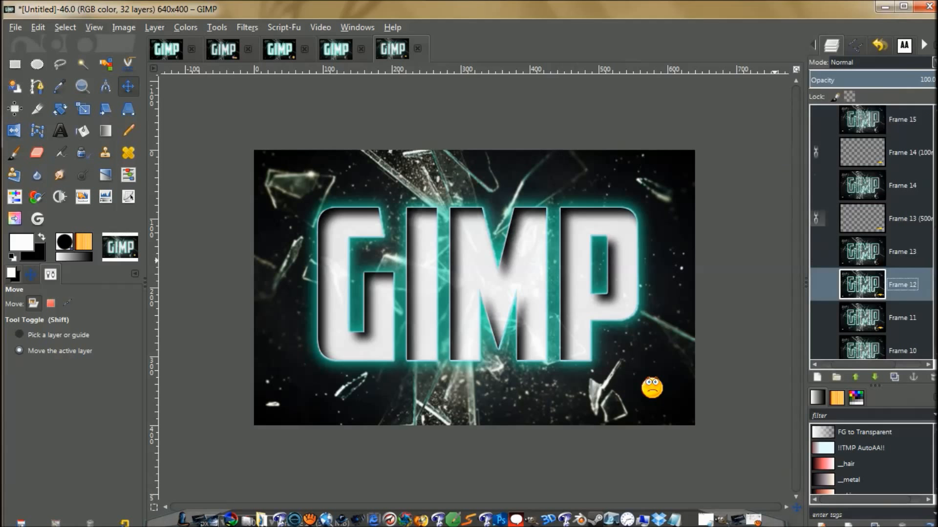
pyautogui.rightClick(818, 218)
pyautogui.click(825, 99)
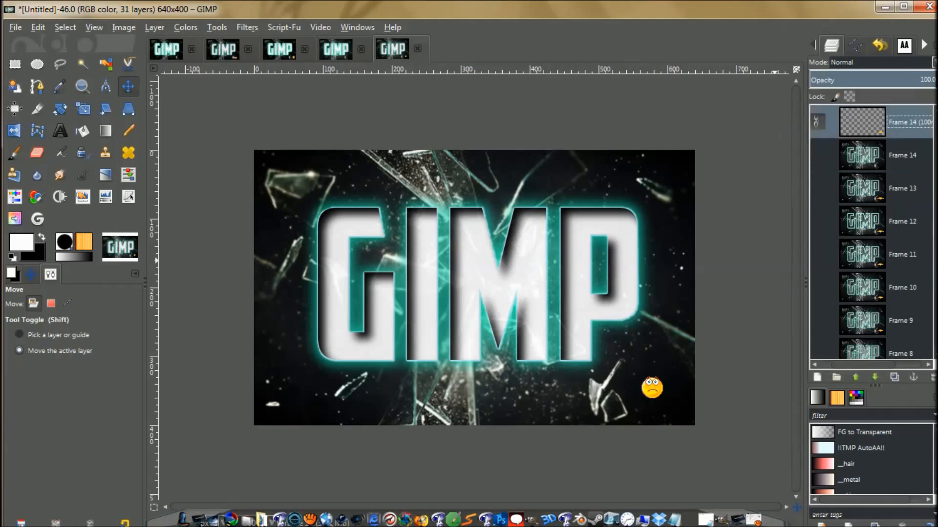
pyautogui.rightClick(898, 153)
pyautogui.click(830, 224)
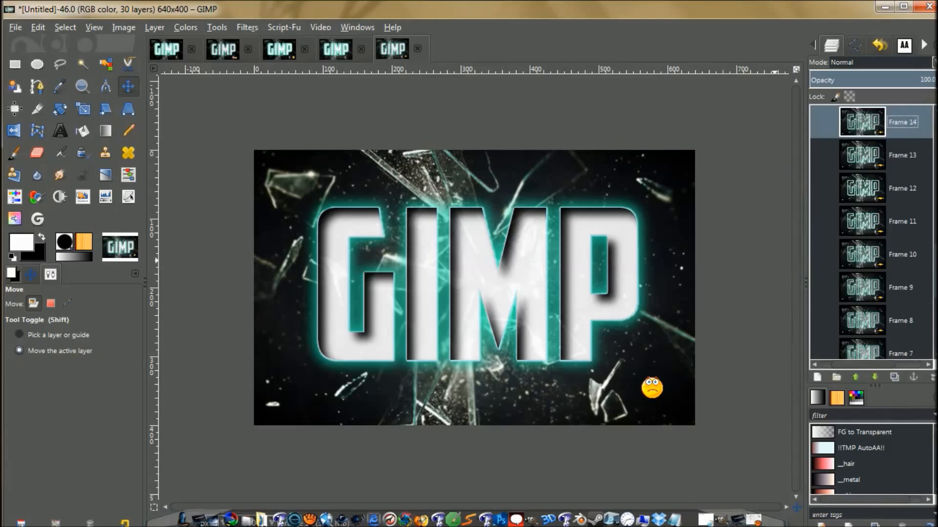
# Merge the emoticon overlays of frames 15 and 16 down onto their matching text frames.
pyautogui.scroll(5, 904, 220)
pyautogui.rightClick(910, 227)
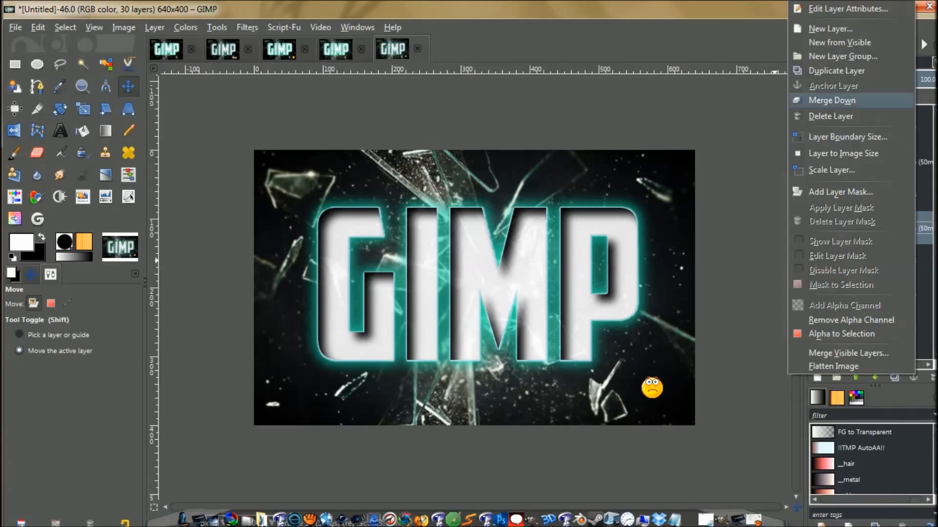
pyautogui.click(832, 100)
pyautogui.rightClick(895, 130)
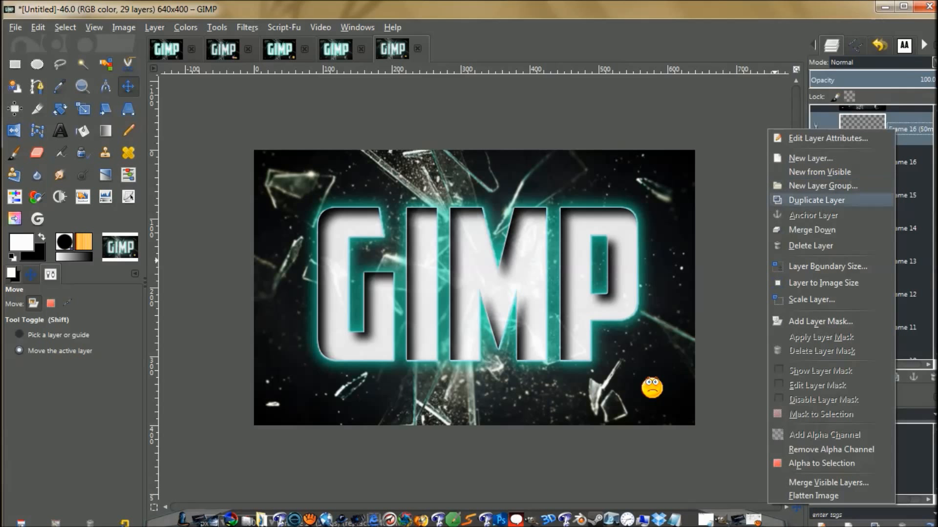
pyautogui.click(812, 230)
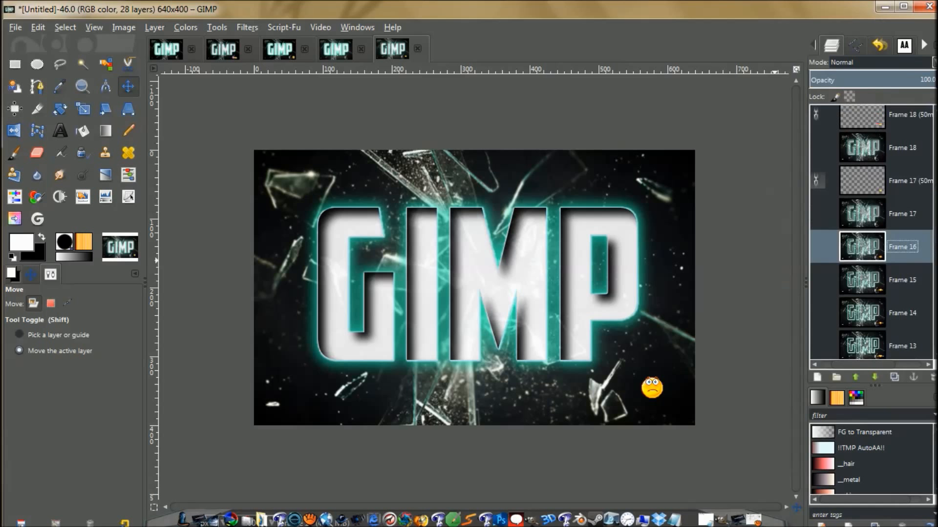
# Merge the emoticon overlays of frames 17 and 18 down onto their matching text frames.
pyautogui.rightClick(904, 180)
pyautogui.click(837, 100)
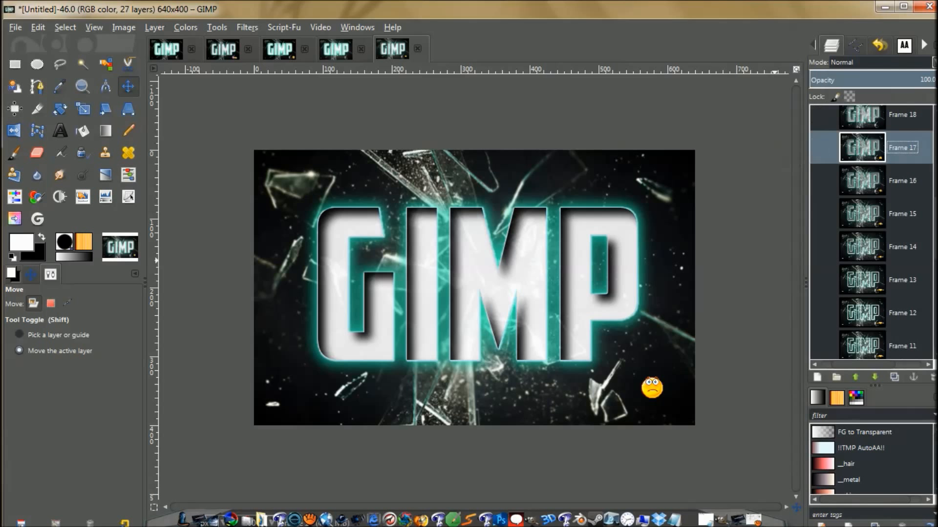
pyautogui.scroll(4, 906, 208)
pyautogui.rightClick(908, 210)
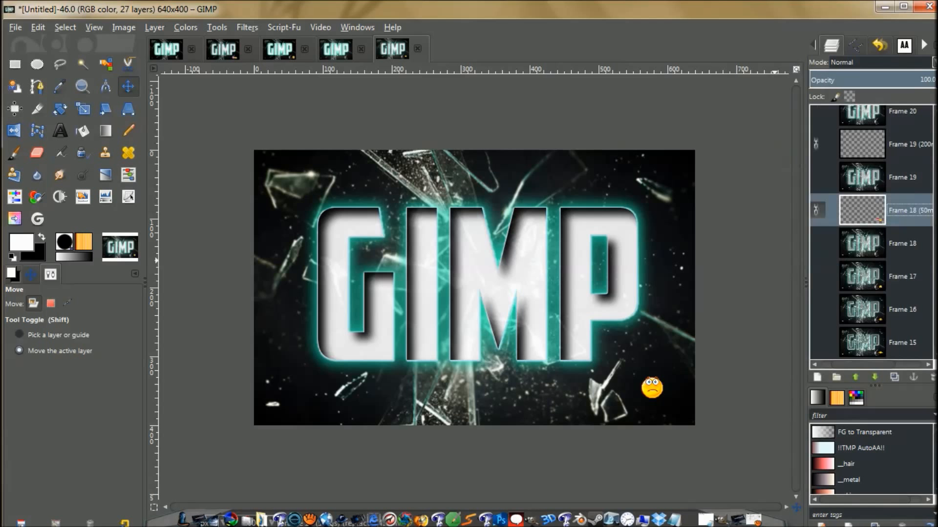
pyautogui.click(828, 100)
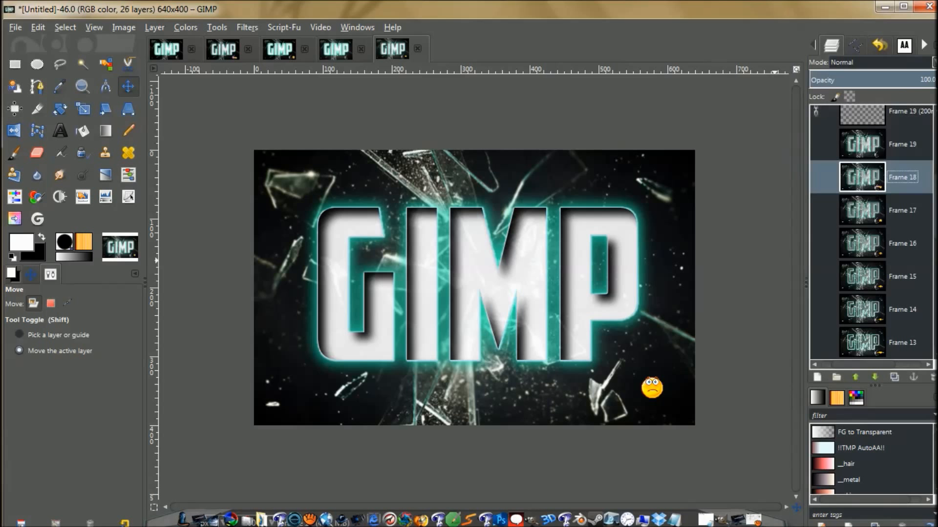
# Merge the emoticon overlays of frames 19 and 20 down onto their matching text frames.
pyautogui.click(908, 215)
pyautogui.rightClick(908, 215)
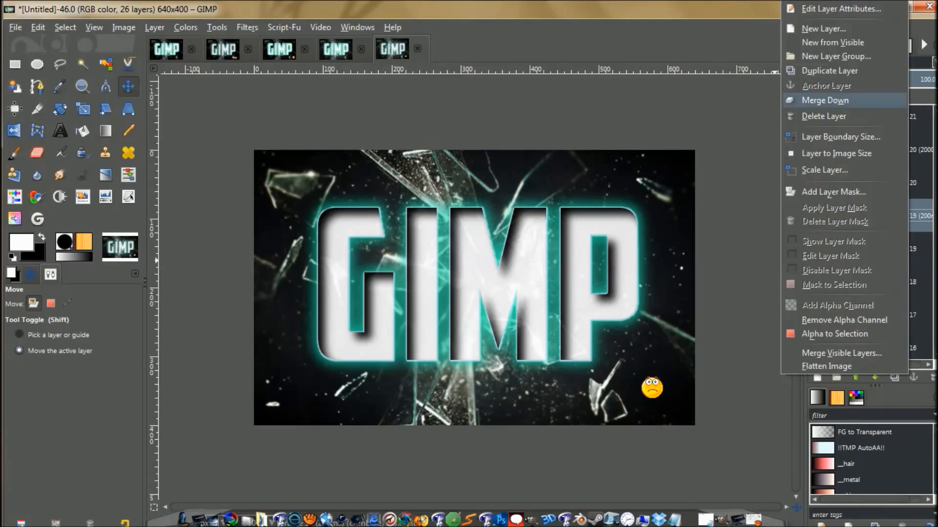
pyautogui.click(829, 98)
pyautogui.scroll(4, 908, 216)
pyautogui.click(908, 252)
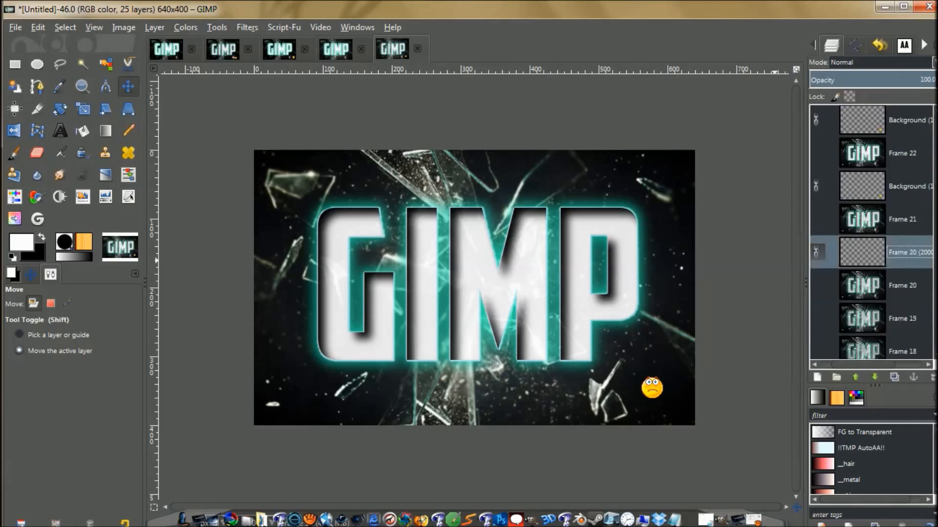
pyautogui.rightClick(908, 252)
pyautogui.click(829, 100)
# Merge the two remaining emoticon overlays named Background down onto frames 21 and 22.
pyautogui.click(908, 153)
pyautogui.rightClick(909, 153)
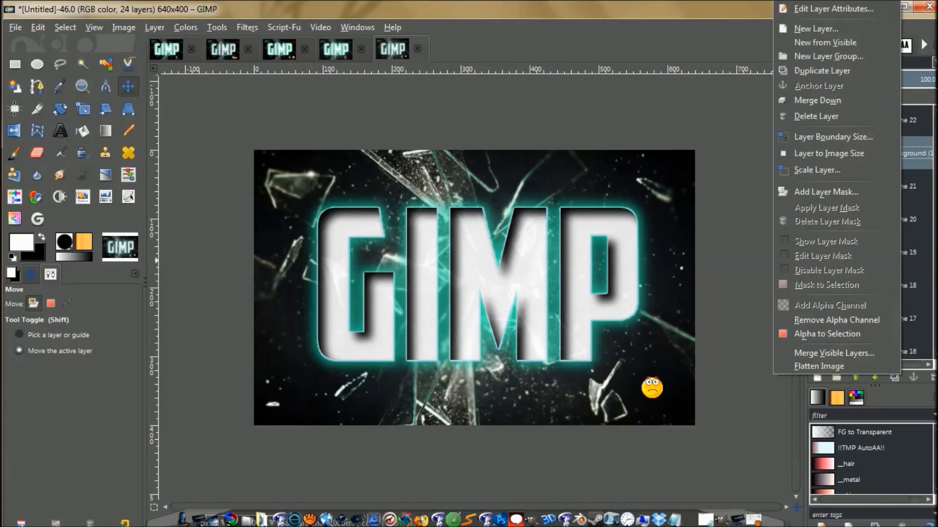
pyautogui.click(828, 100)
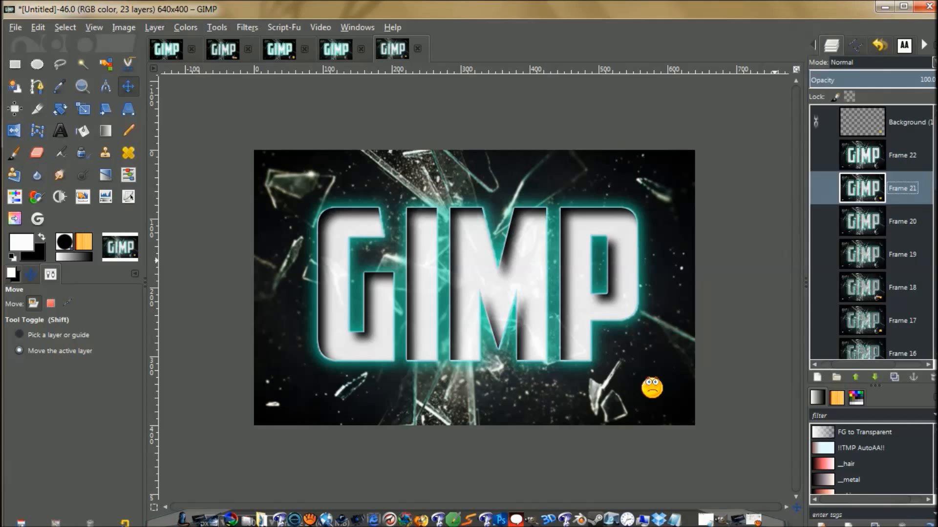
pyautogui.click(892, 121)
pyautogui.rightClick(891, 121)
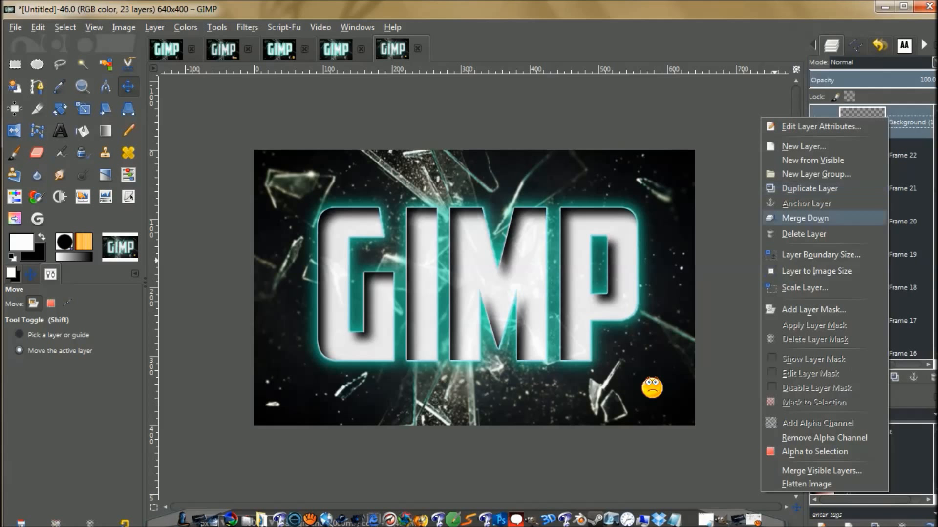
pyautogui.click(825, 217)
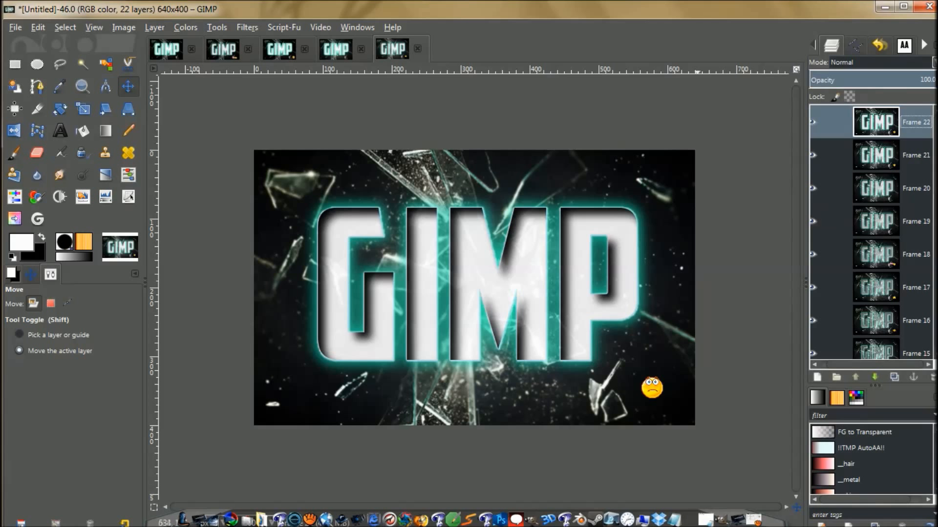
# Create an optimized copy of the merged animation with Optimize (for GIF) and look through its layers.
pyautogui.moveTo(935, 157)
pyautogui.mouseDown()
pyautogui.moveTo(935, 313)
pyautogui.moveTo(934, 153)
pyautogui.mouseUp()
pyautogui.click(247, 27)
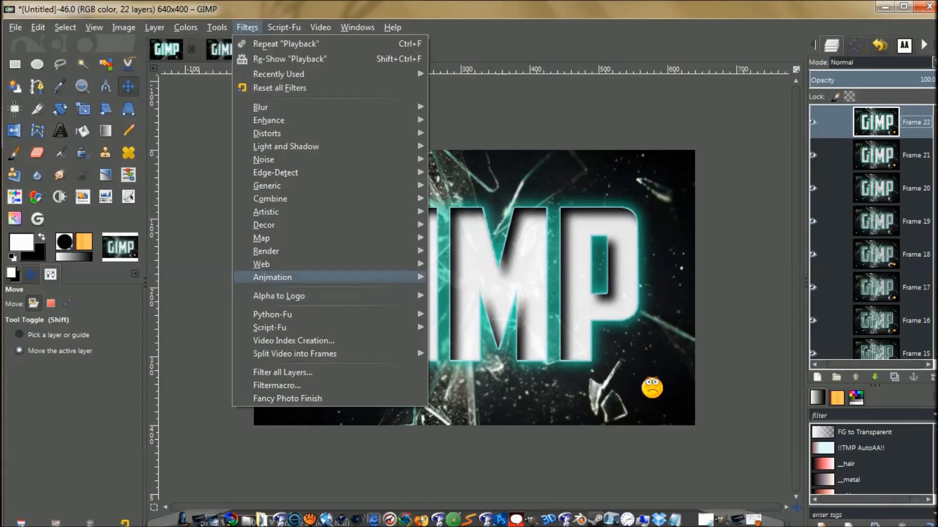
pyautogui.moveTo(293, 276)
pyautogui.click(460, 388)
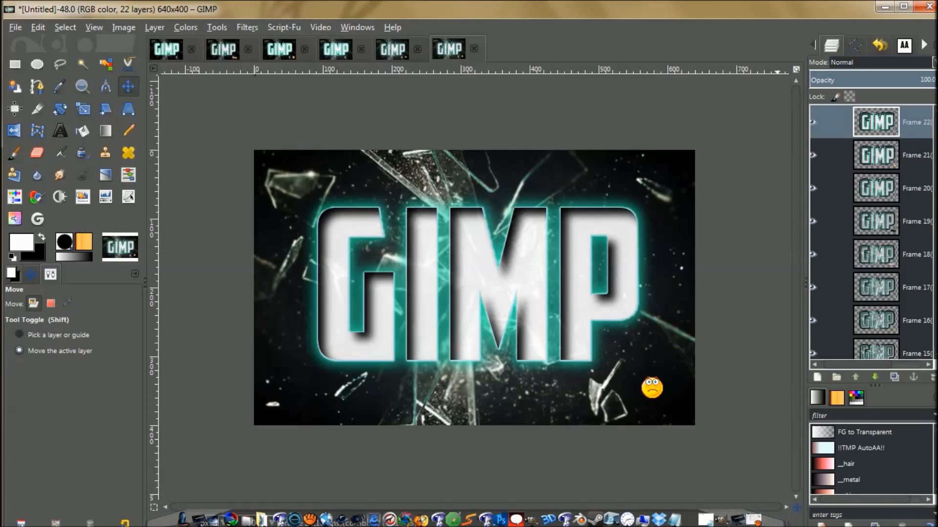
pyautogui.scroll(-5, 871, 232)
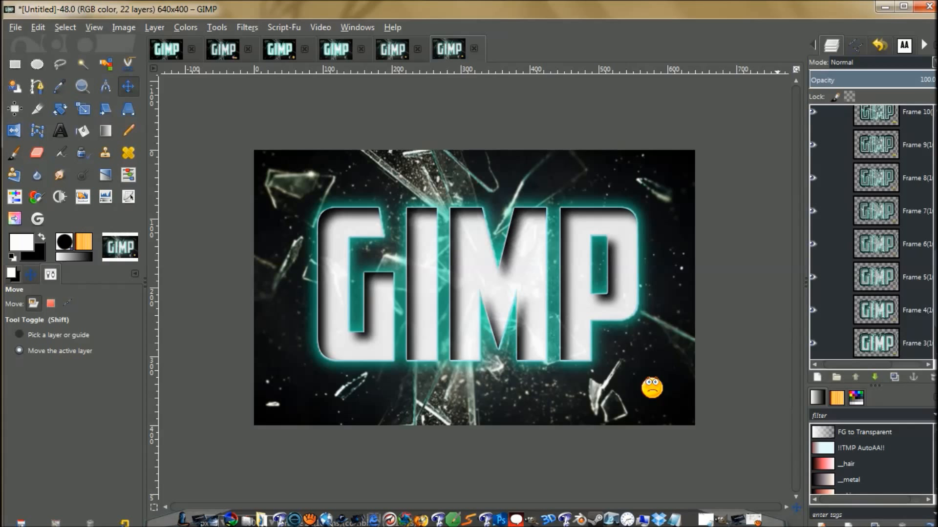
pyautogui.scroll(-2, 830, 342)
pyautogui.scroll(6, 830, 341)
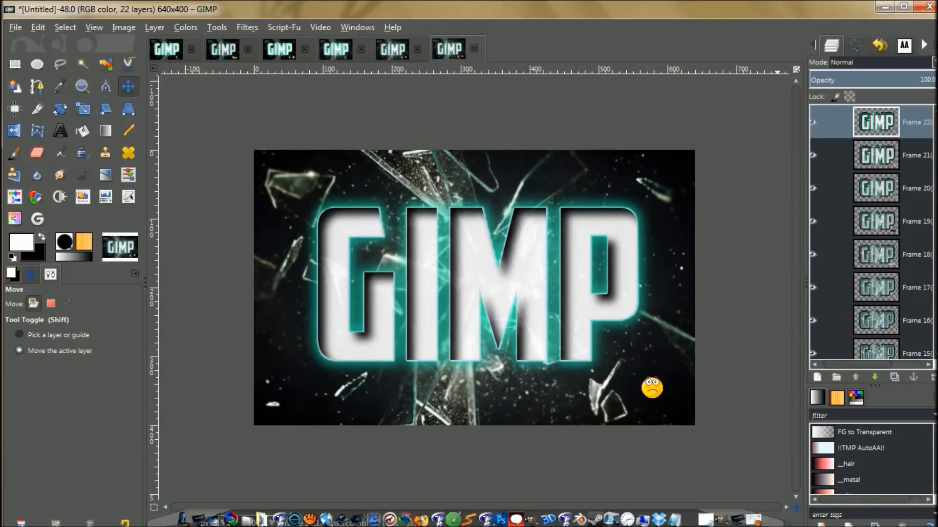
# Preview the optimized animation with Playback and close the preview.
pyautogui.click(247, 28)
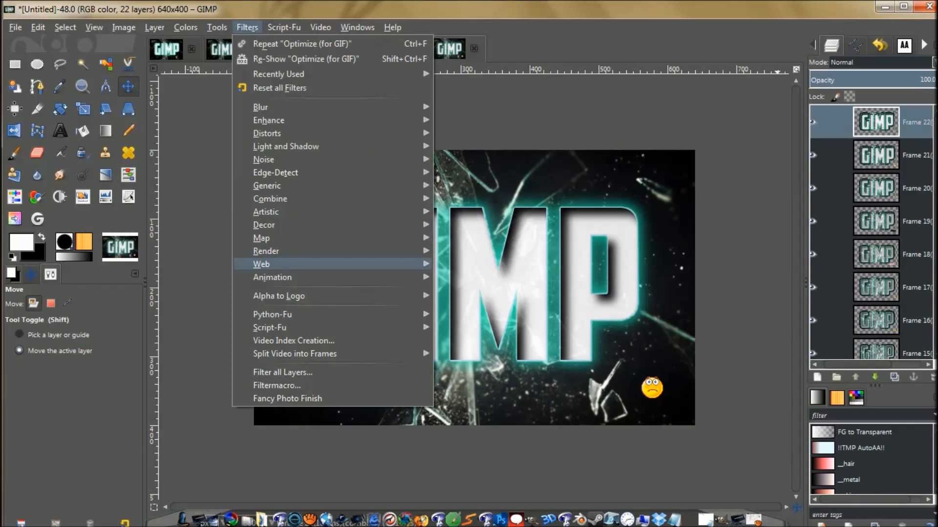
pyautogui.moveTo(272, 277)
pyautogui.click(489, 401)
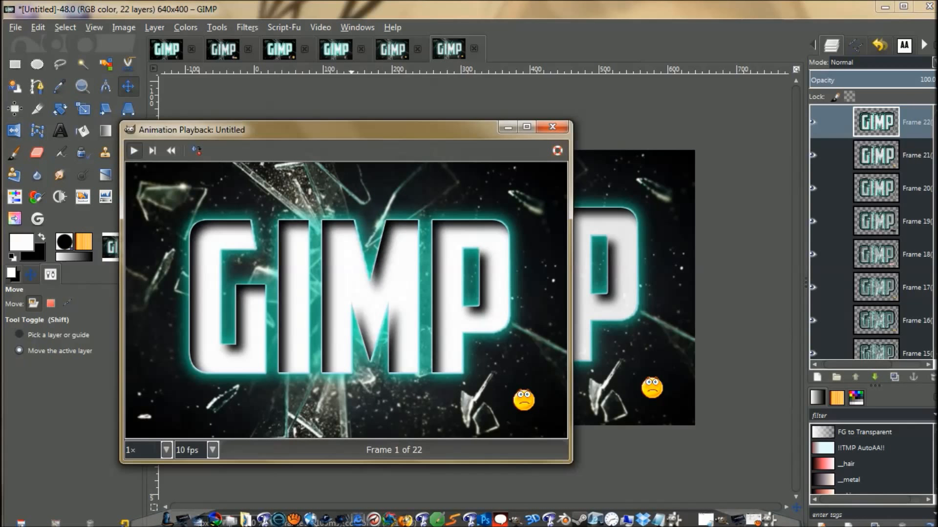
pyautogui.click(134, 150)
pyautogui.moveTo(303, 130); pyautogui.dragTo(365, 45)
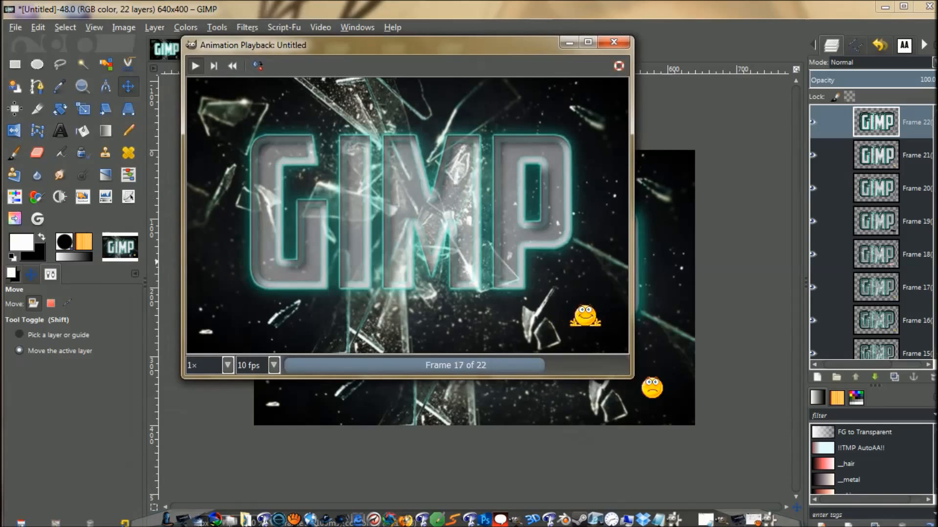
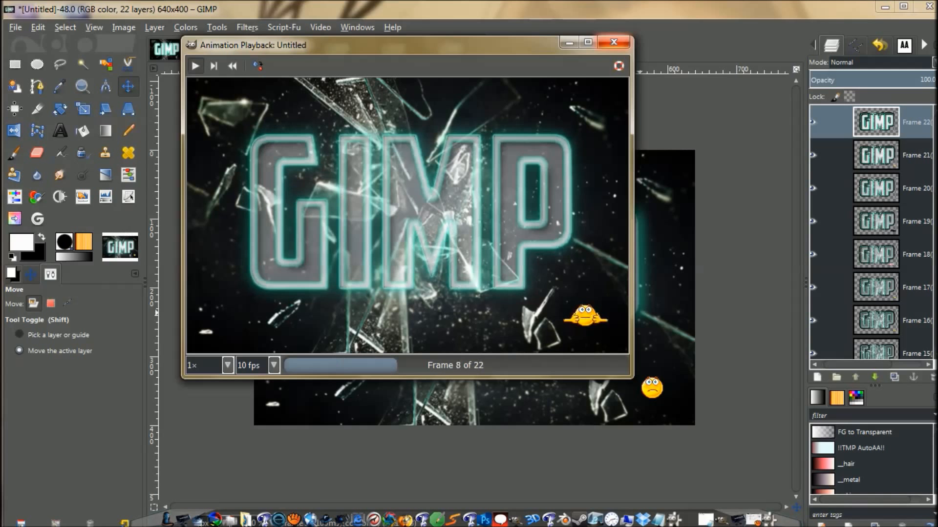
pyautogui.click(614, 43)
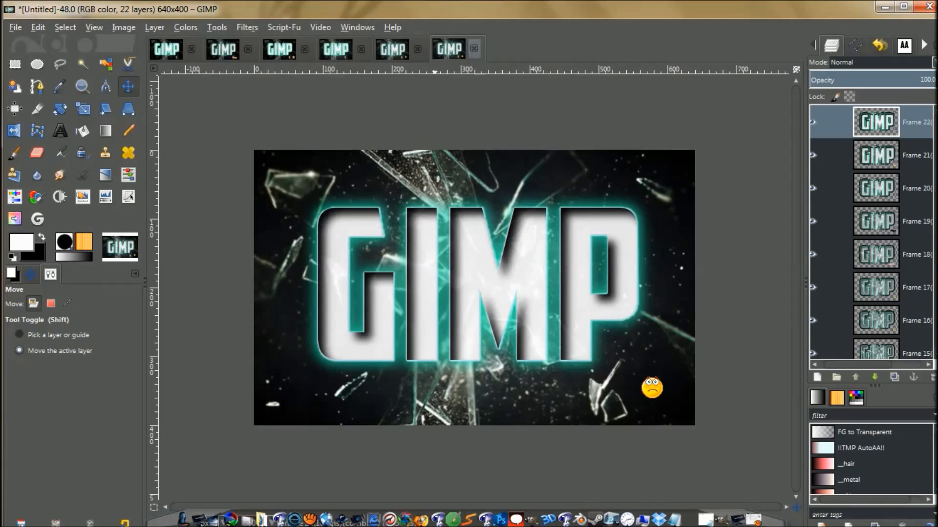
# Close the optimized copy, the burn-in image and the two other leftover images without saving, keeping only the neon text source and the merged animation.
pyautogui.click(473, 48)
pyautogui.click(479, 350)
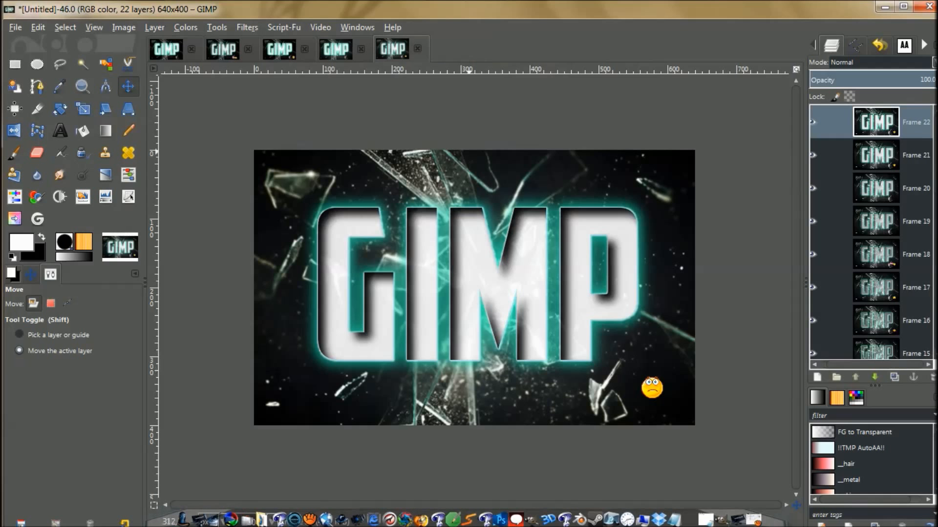
pyautogui.click(336, 48)
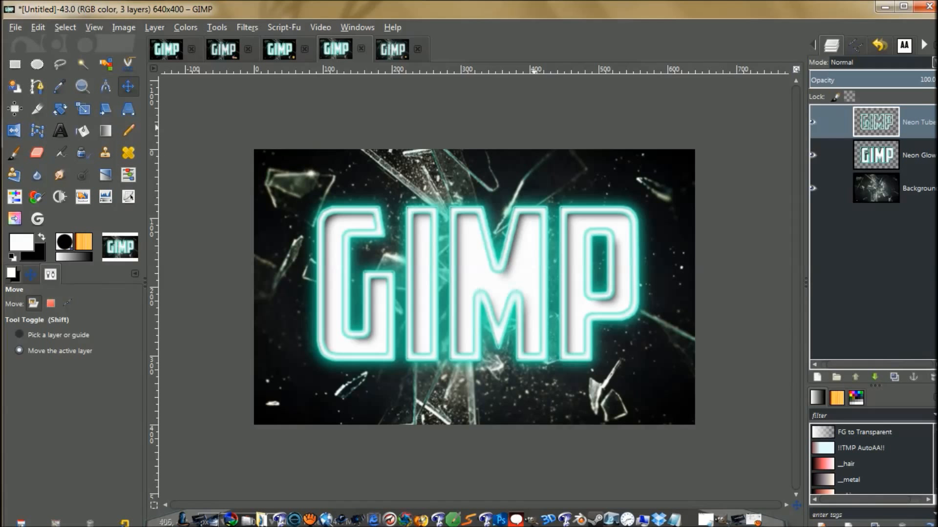
pyautogui.click(417, 49)
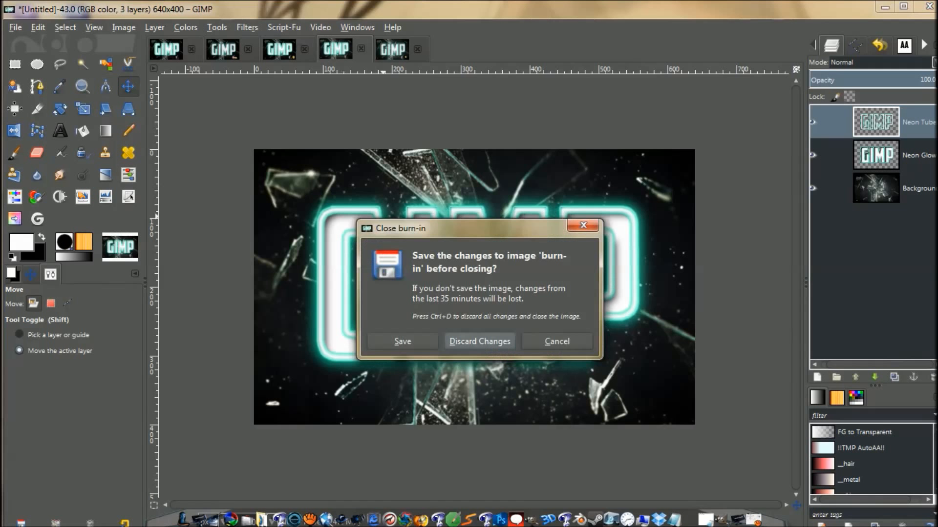
pyautogui.click(480, 342)
pyautogui.click(248, 49)
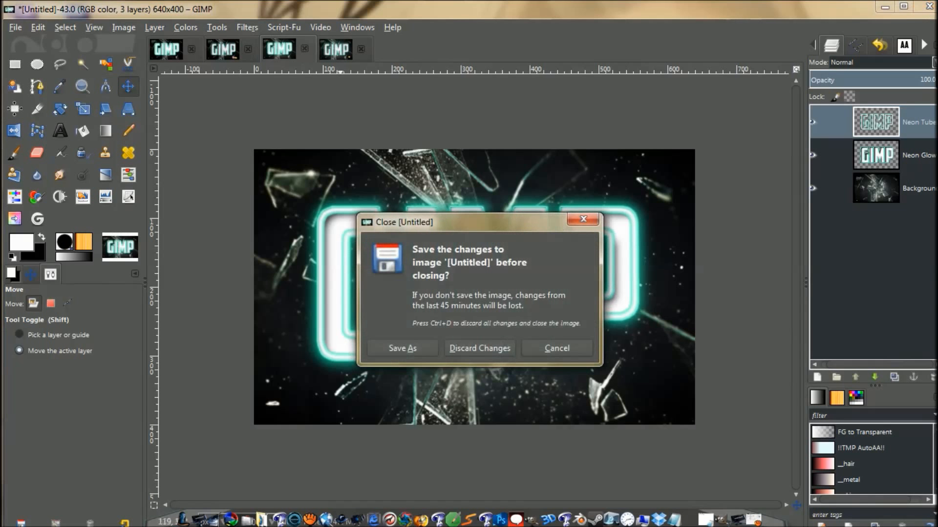
pyautogui.click(480, 348)
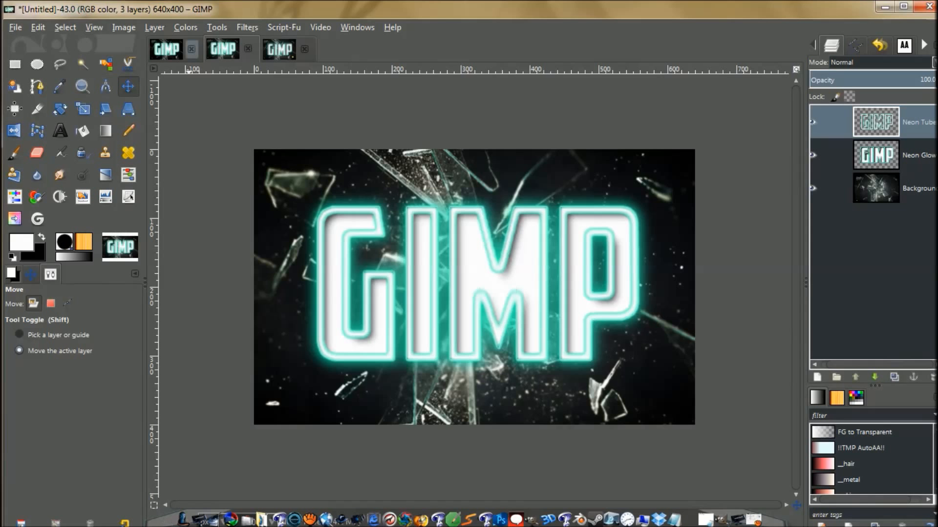
pyautogui.click(191, 48)
pyautogui.click(479, 349)
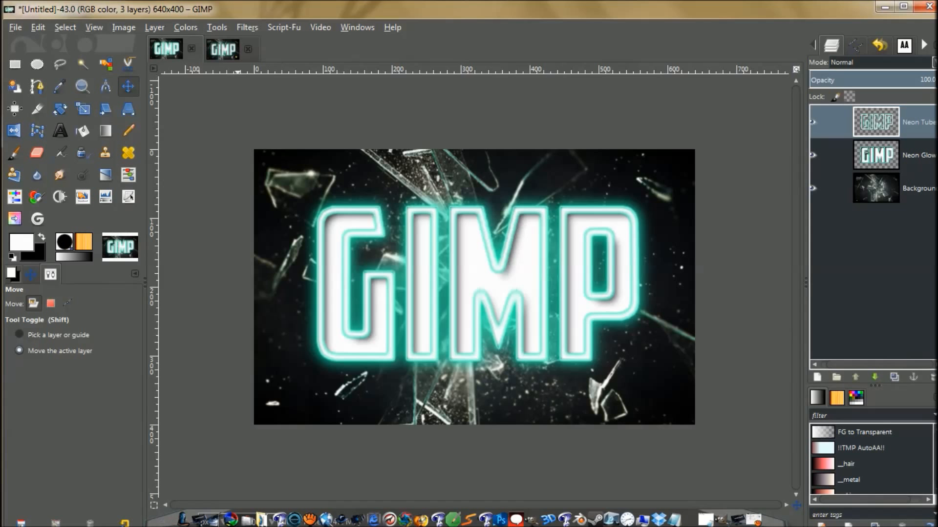
# Switch to the merged animation image and look through its frame layers from Frame 22 to Frame 1.
pyautogui.click(225, 50)
pyautogui.scroll(-10, 830, 229)
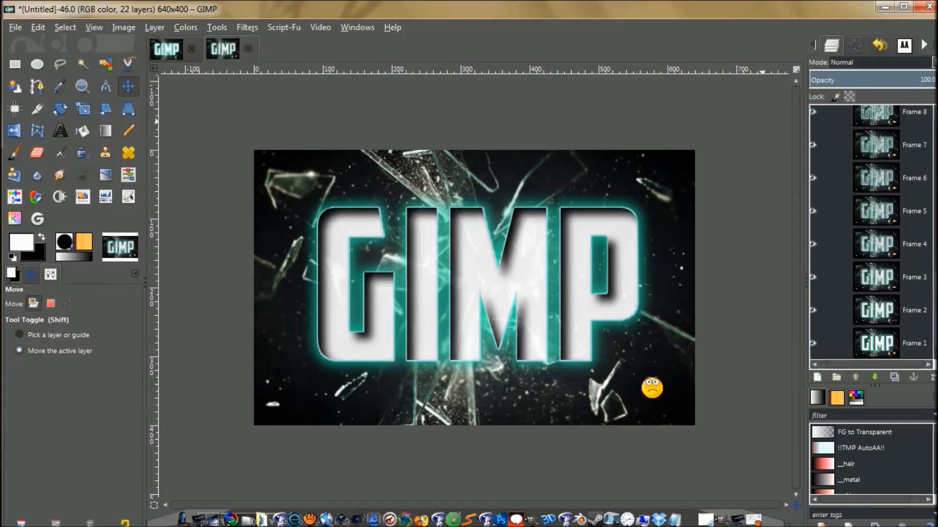
pyautogui.scroll(10, 872, 232)
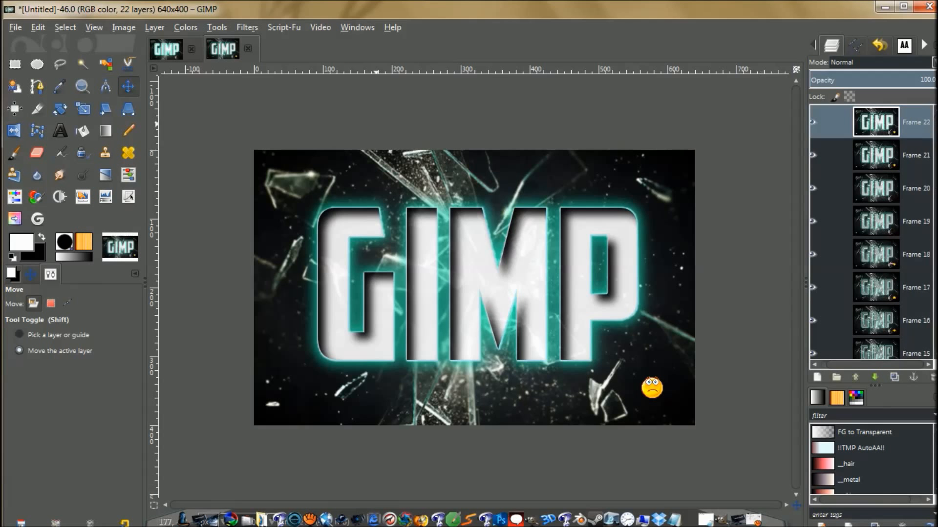
# Switch to the neon text source image and merge the Neon Glow layer down into the background.
pyautogui.click(166, 49)
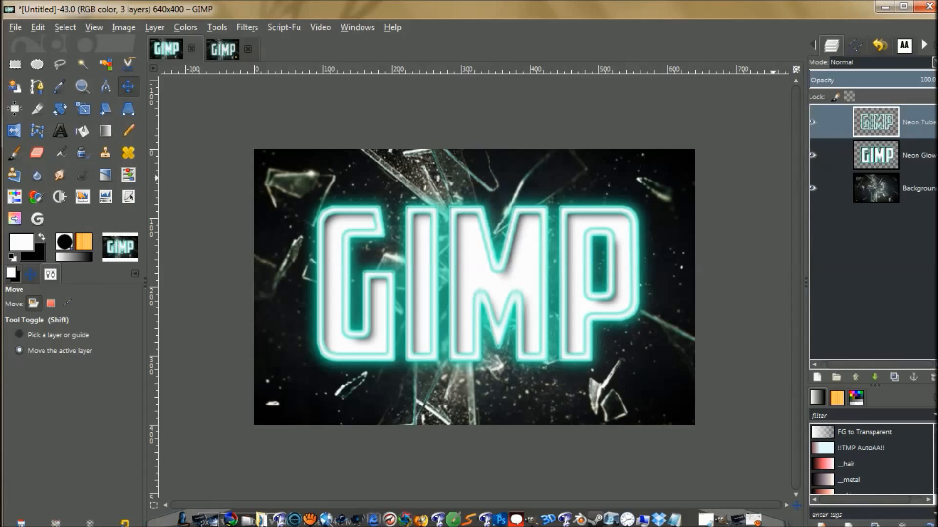
pyautogui.moveTo(879, 364); pyautogui.dragTo(870, 365)
pyautogui.click(886, 155)
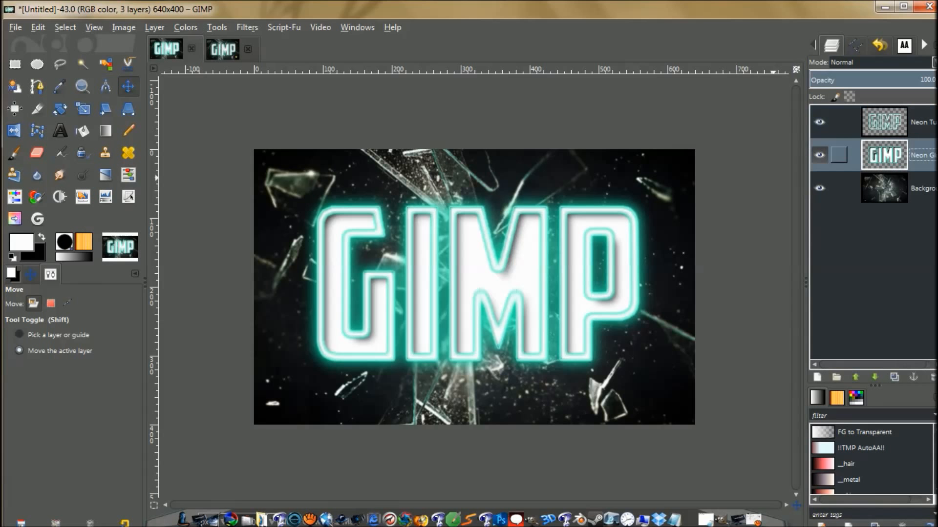
pyautogui.rightClick(922, 156)
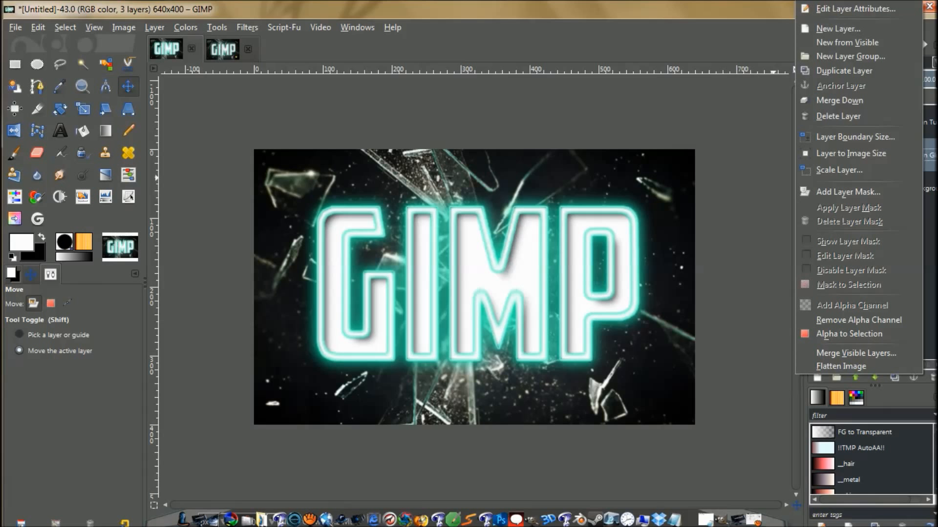
pyautogui.click(838, 100)
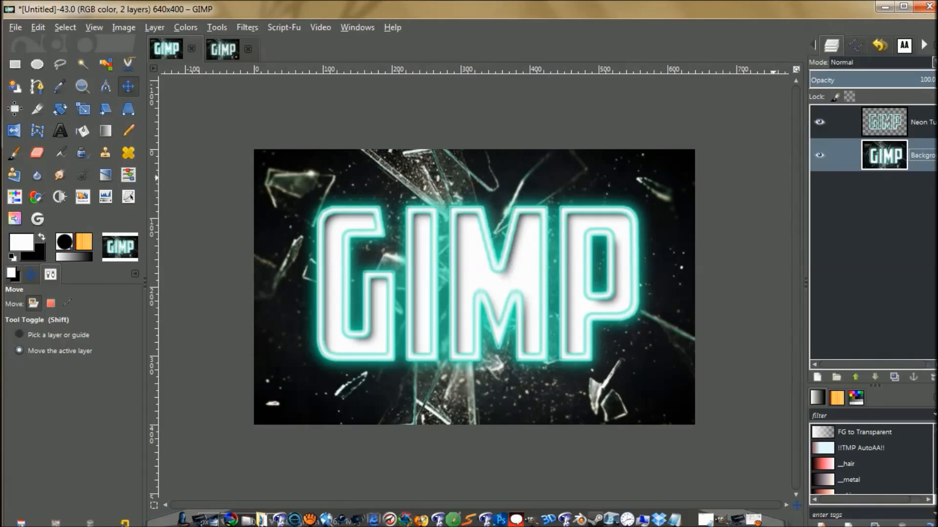
# Create a Burn-In animation from the neon tubes layer with corona width 7, after glow 50, added glowing and a speed of 50 pixels/frame.
pyautogui.click(885, 122)
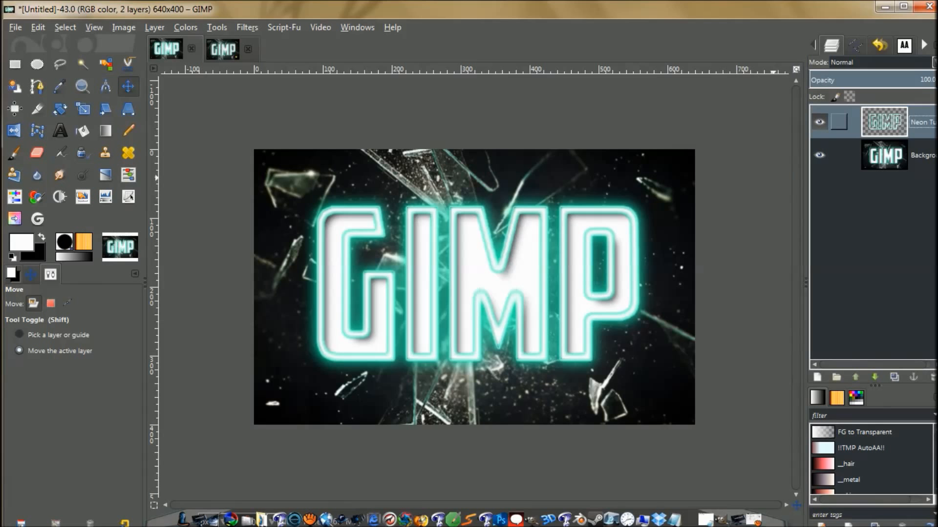
pyautogui.click(247, 27)
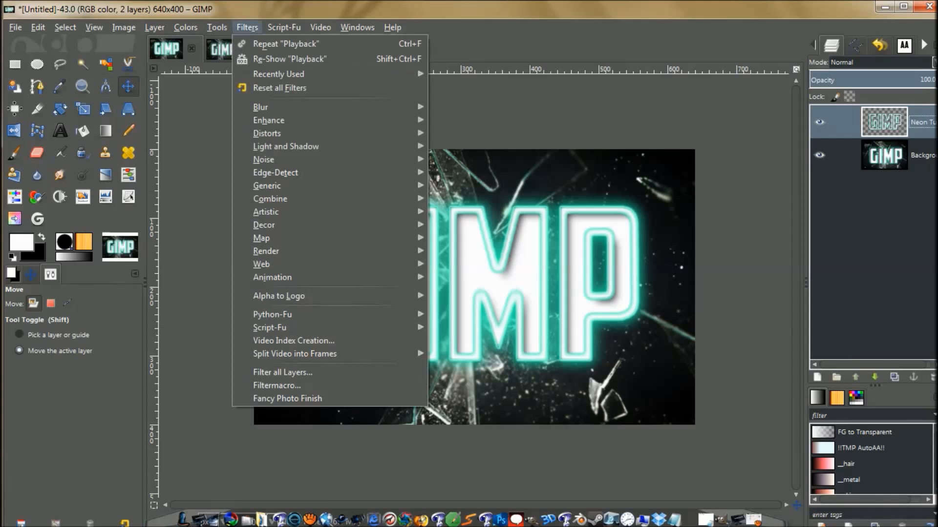
pyautogui.moveTo(272, 277)
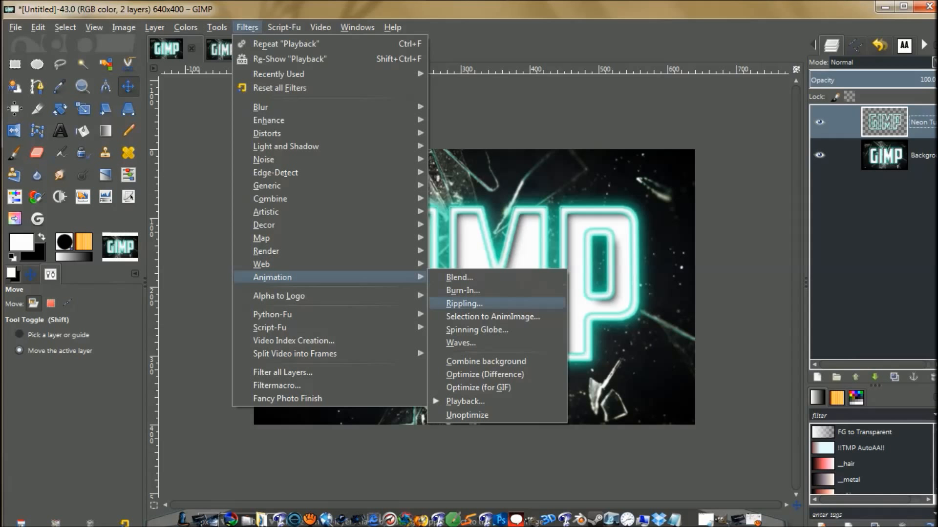
pyautogui.click(462, 290)
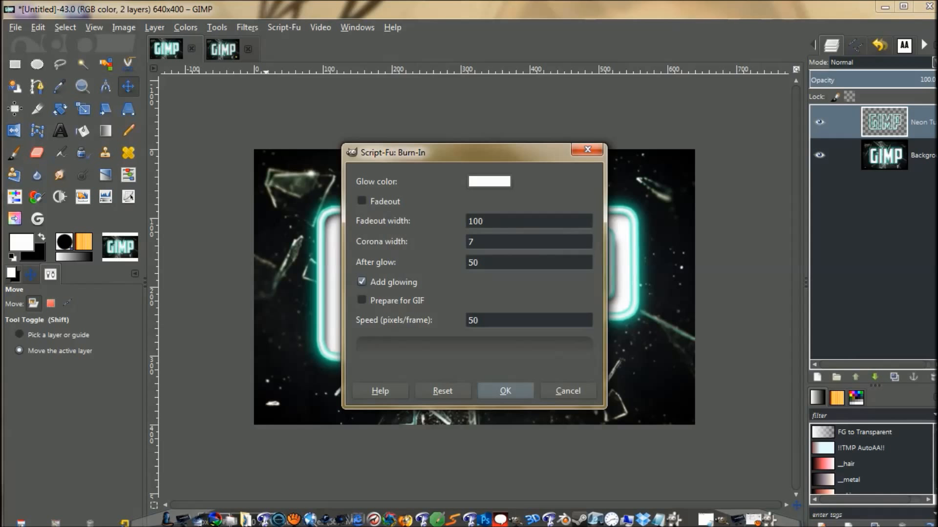
pyautogui.click(505, 390)
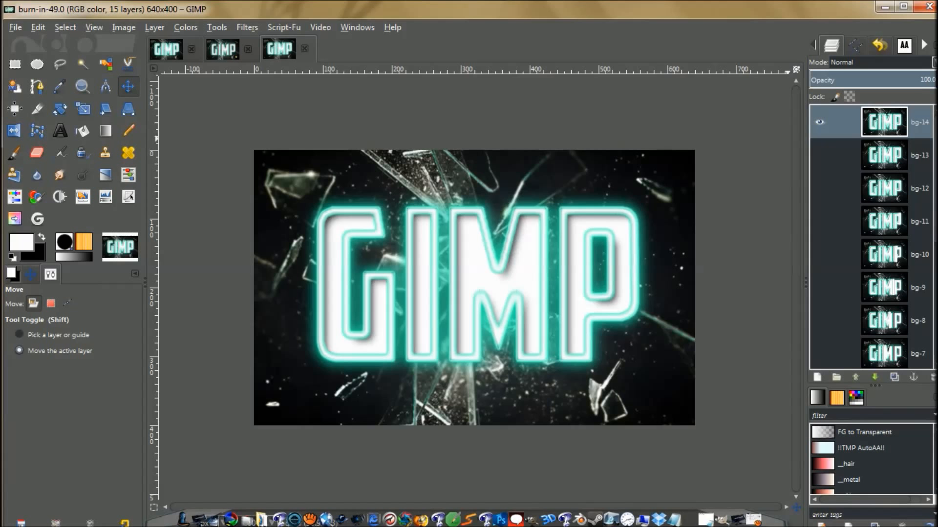
# Delete the two mostly white frame layers bg-0 and bg-1 from the burn-in image.
pyautogui.moveTo(935, 181); pyautogui.dragTo(934, 298)
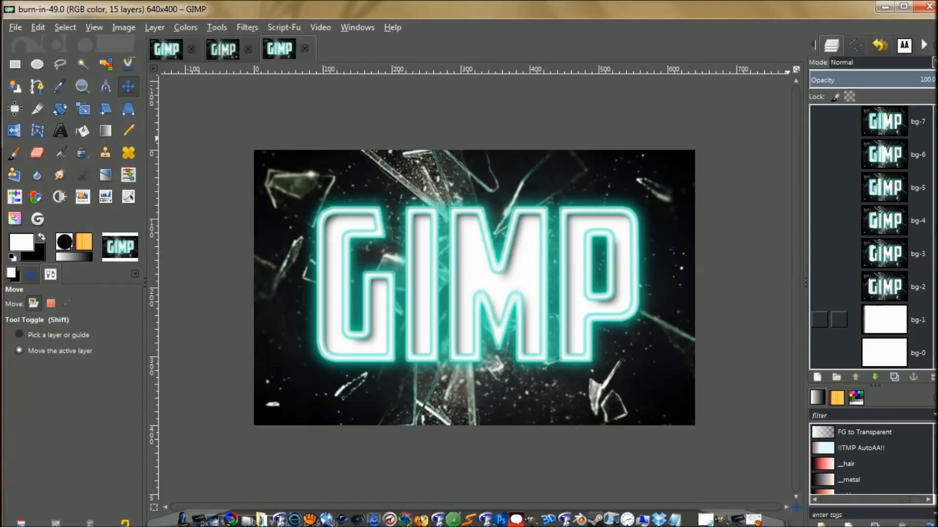
pyautogui.click(917, 353)
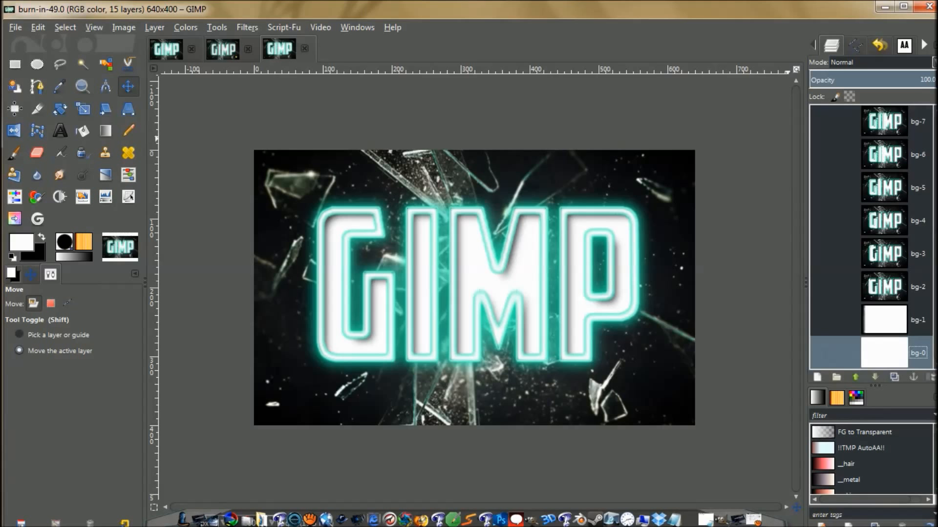
pyautogui.click(932, 377)
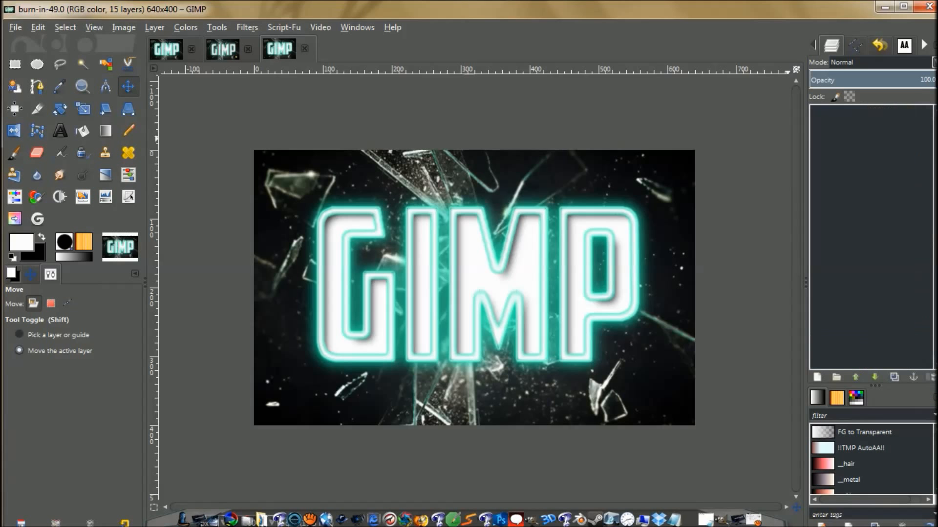
pyautogui.scroll(-5, 872, 237)
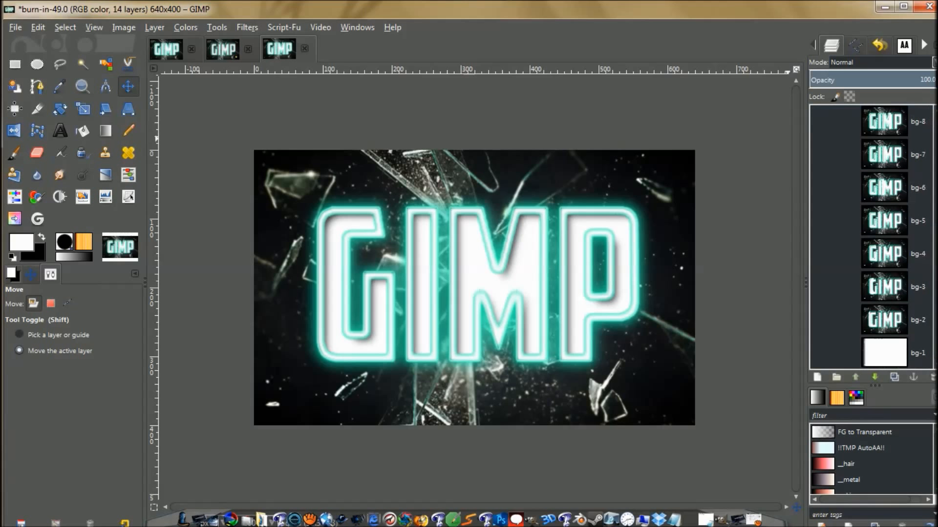
pyautogui.click(885, 320)
pyautogui.click(885, 352)
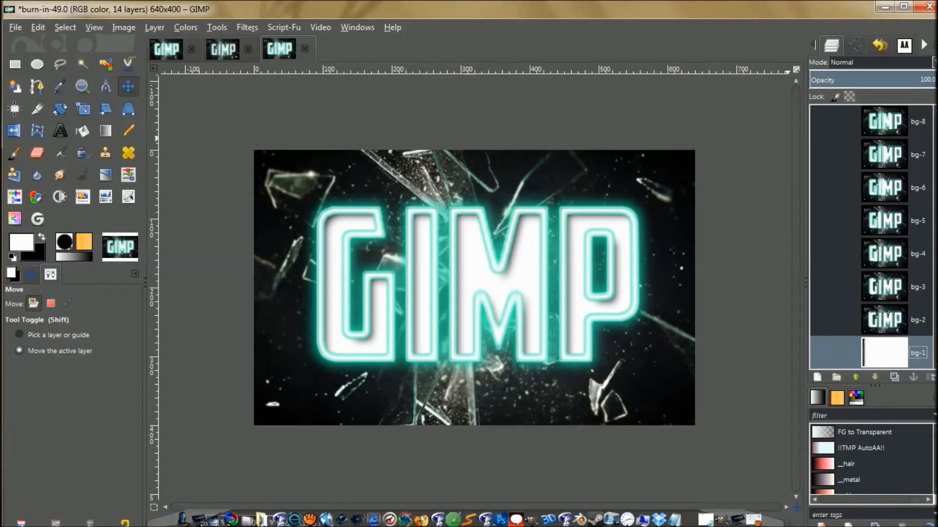
pyautogui.click(932, 377)
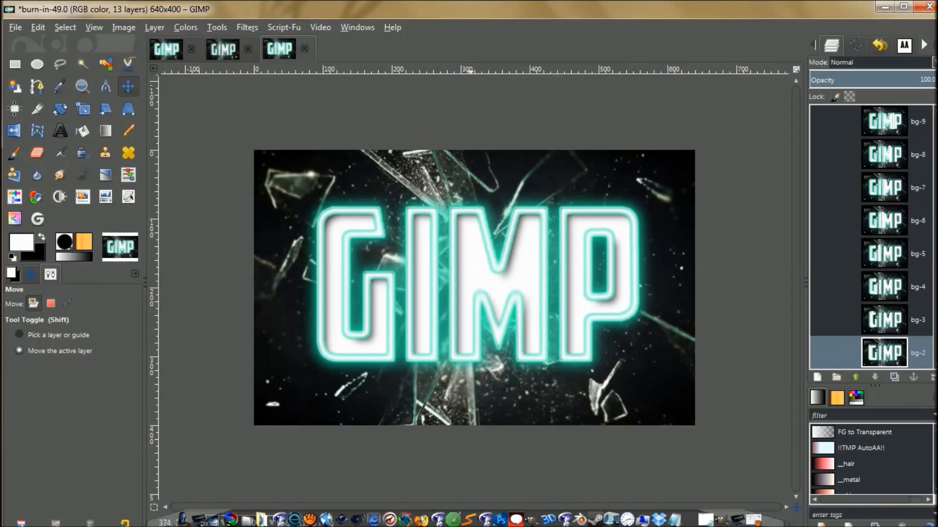
# Play the burn-in animation with Playback to check it and close the preview.
pyautogui.click(247, 27)
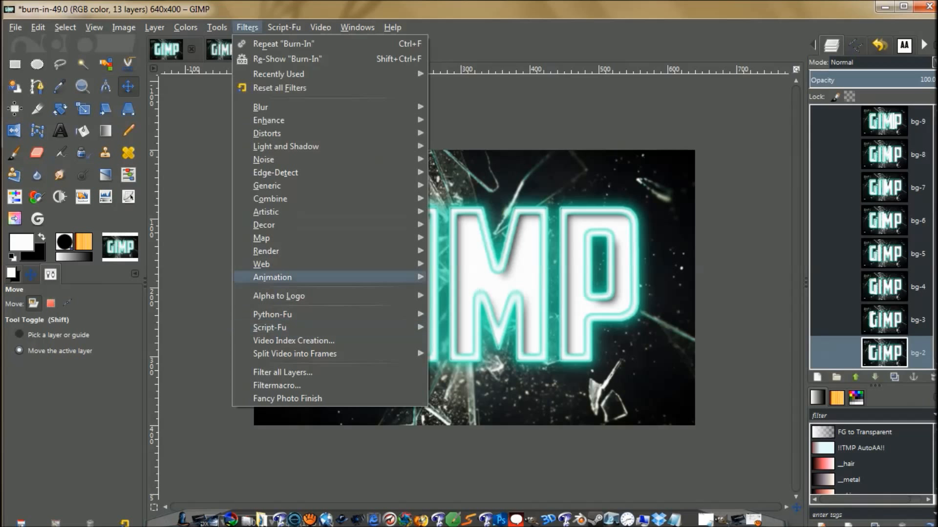
pyautogui.moveTo(337, 277)
pyautogui.click(439, 397)
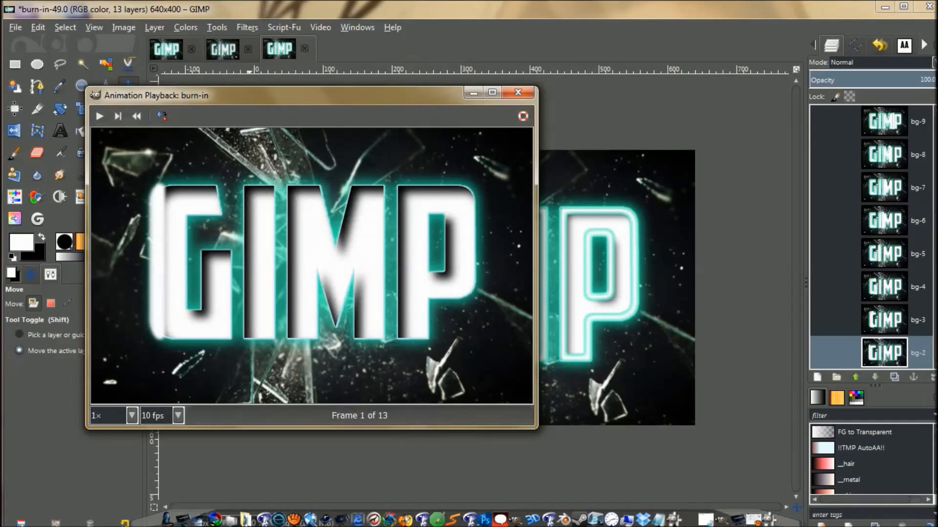
pyautogui.click(99, 115)
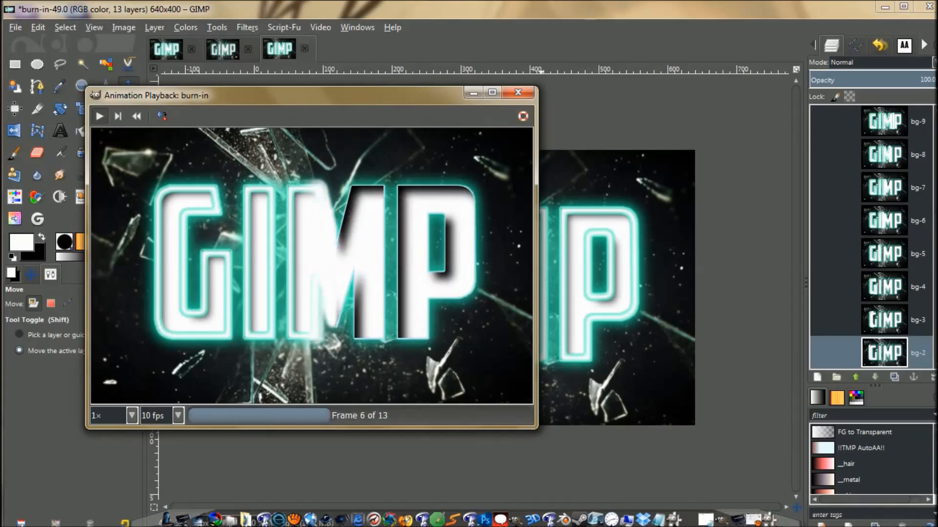
pyautogui.moveTo(537, 428); pyautogui.dragTo(671, 454)
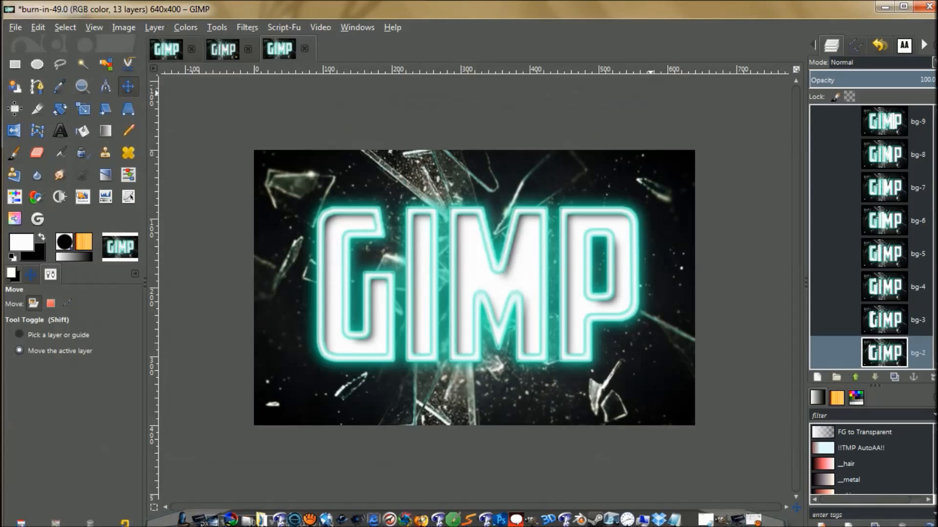
# Add the frames of 70313278.gif from the Pictures folder as layers above bg-14 in the burn-in image.
pyautogui.moveTo(935, 286); pyautogui.dragTo(934, 188)
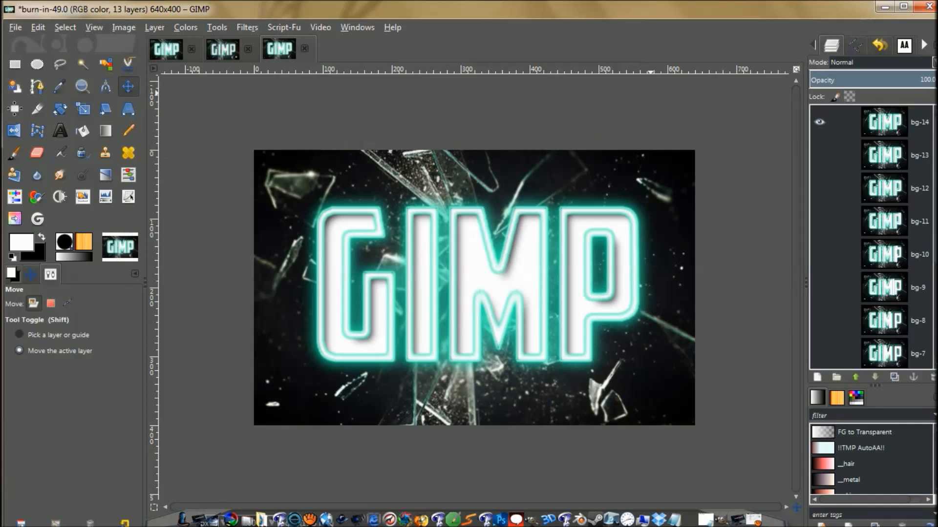
pyautogui.click(896, 122)
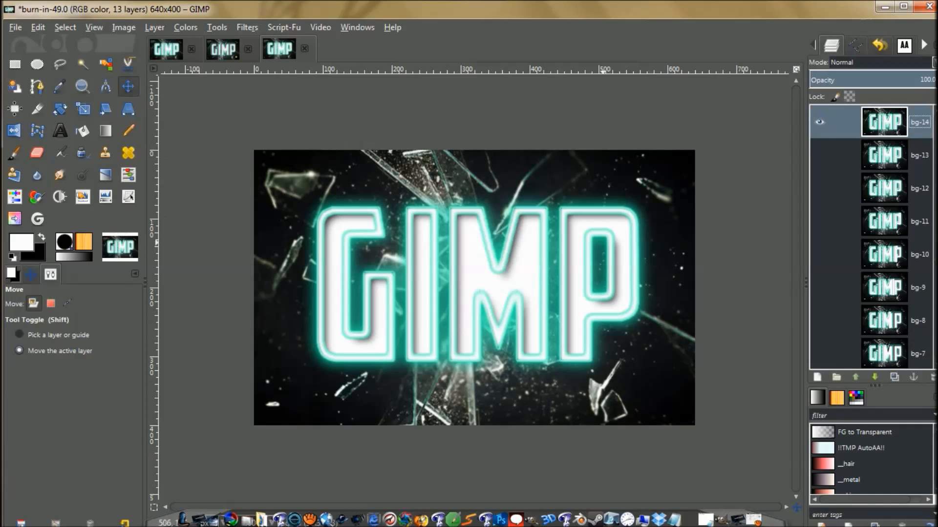
pyautogui.hotkey('ctrl', 'o')
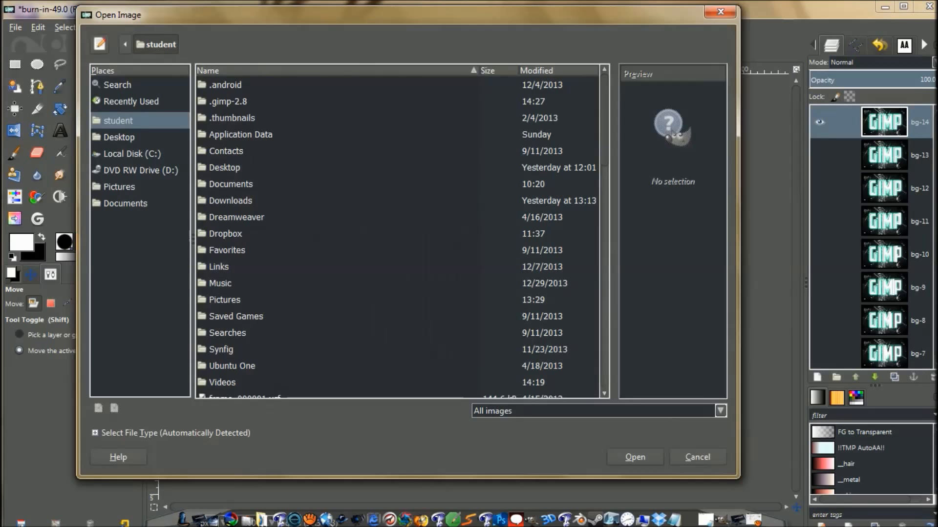
pyautogui.click(119, 187)
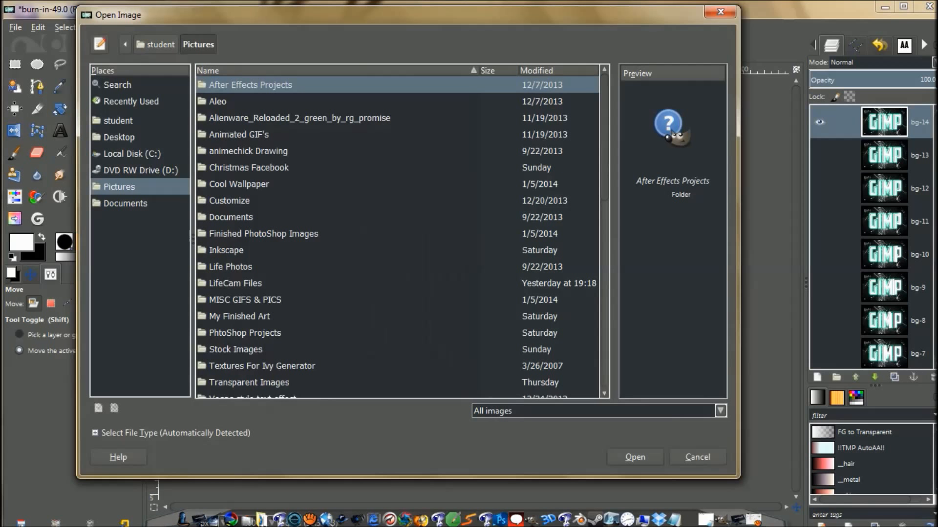
pyautogui.scroll(-10, 397, 235)
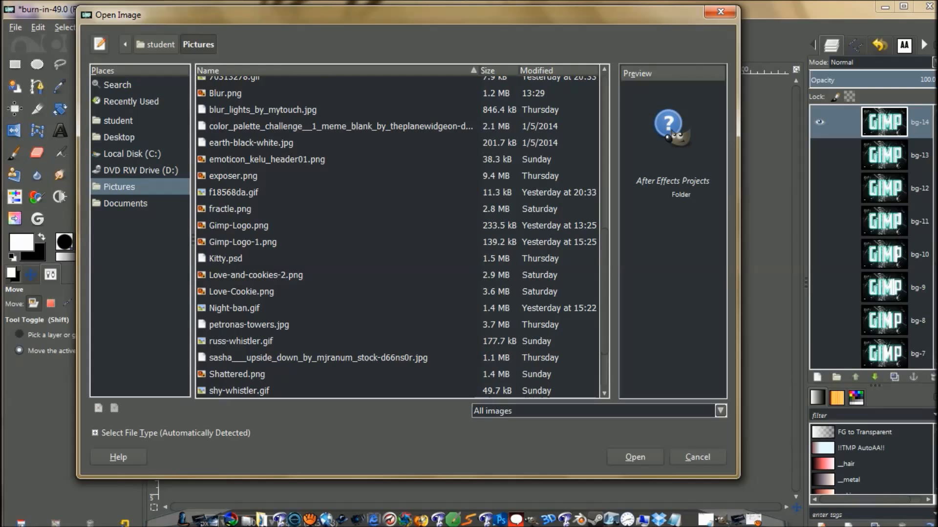
pyautogui.scroll(4, 397, 234)
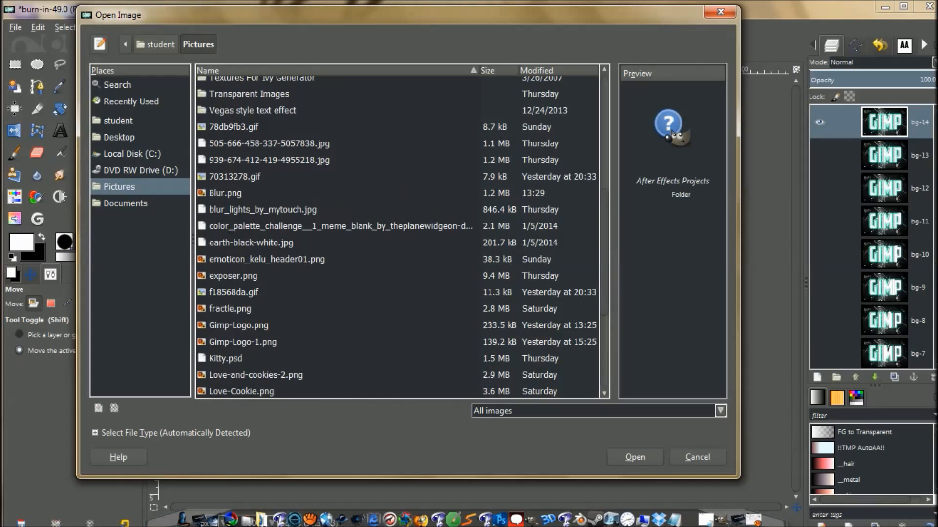
pyautogui.click(235, 177)
pyautogui.click(634, 457)
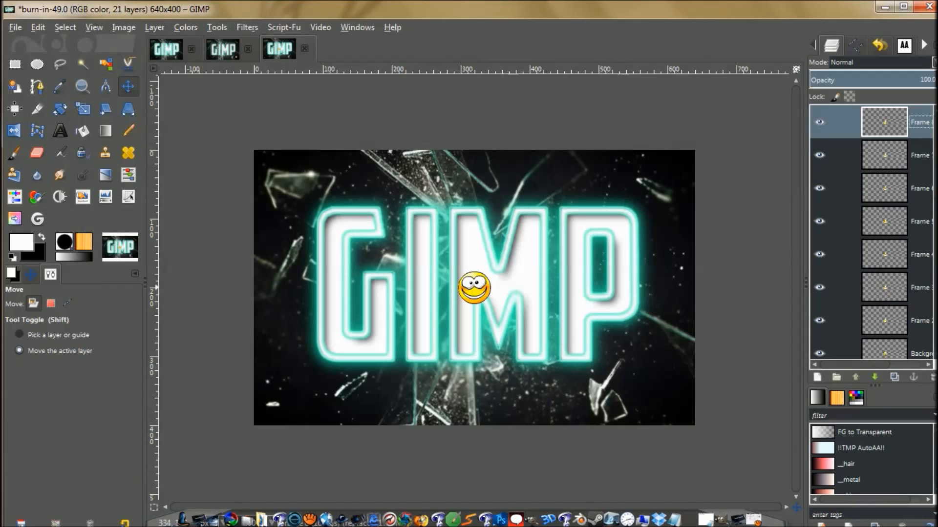
# Link all eight emoticon layers, from Frame 8 down to the emoticon's Background layer.
pyautogui.click(837, 122)
pyautogui.click(837, 155)
pyautogui.click(837, 188)
pyautogui.click(837, 221)
pyautogui.click(838, 254)
pyautogui.click(837, 287)
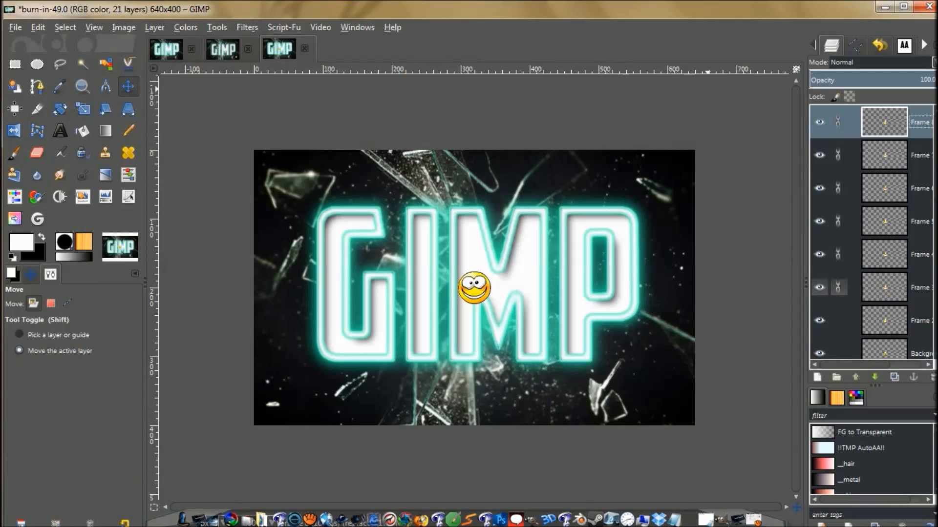
pyautogui.scroll(-3, 838, 244)
pyautogui.click(839, 202)
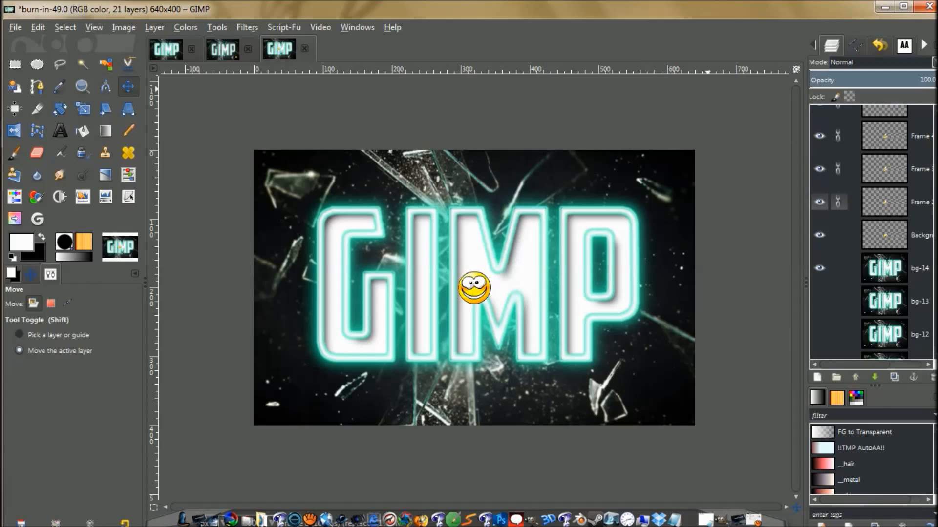
pyautogui.click(838, 235)
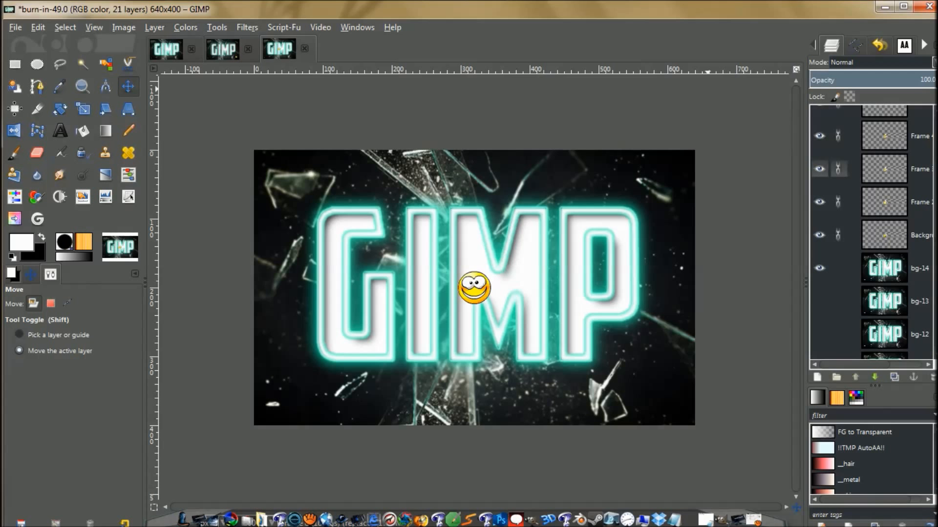
pyautogui.scroll(4, 871, 232)
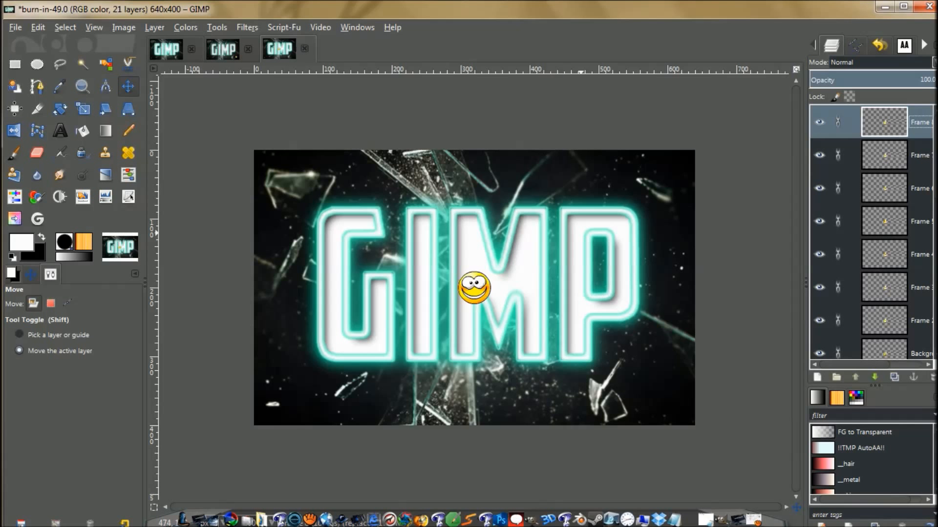
# Add the frames of f18568da.gif from the Pictures folder as layers above the first emoticon's layers.
pyautogui.hotkey('ctrl', 'o')
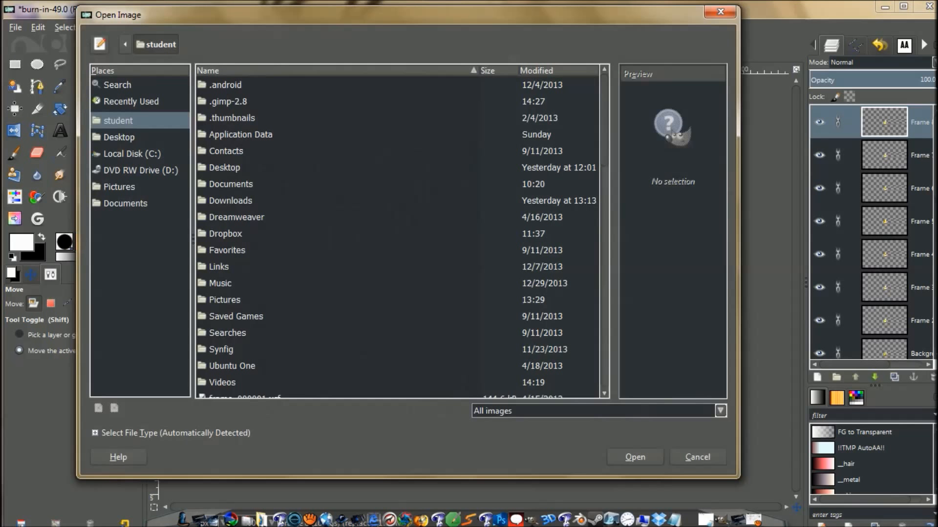
pyautogui.click(120, 187)
pyautogui.scroll(-10, 398, 237)
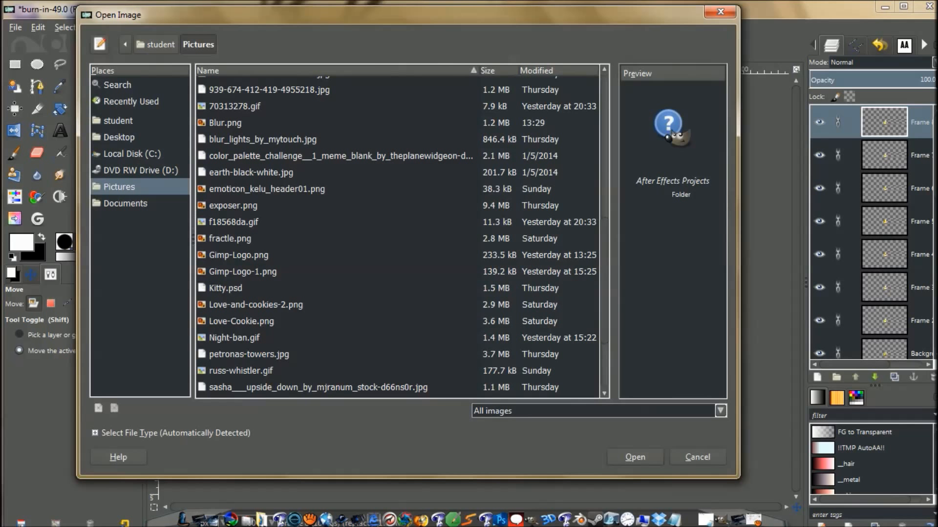
pyautogui.scroll(-5, 398, 237)
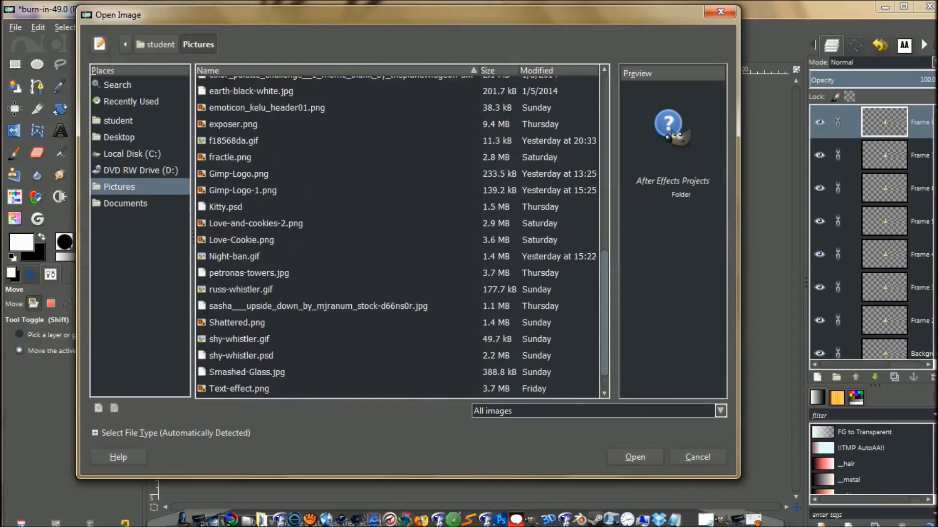
pyautogui.scroll(1, 398, 237)
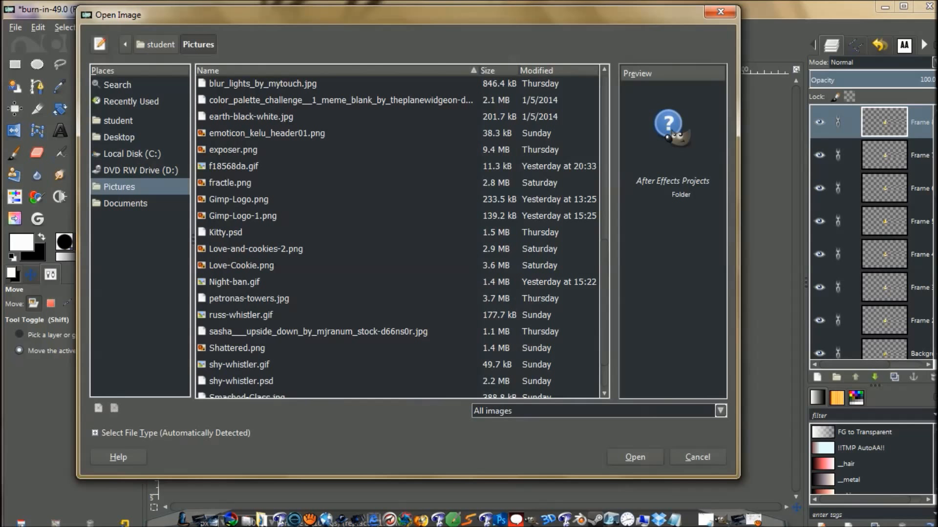
pyautogui.click(233, 166)
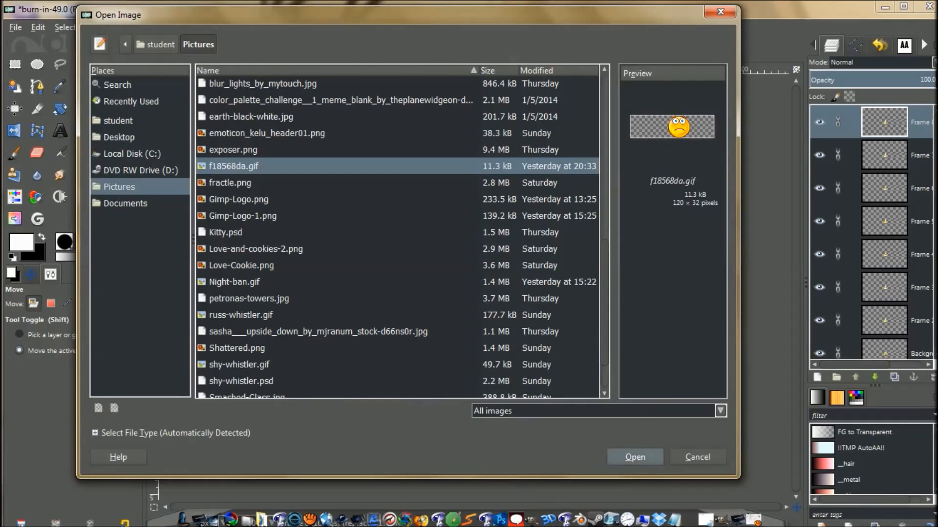
pyautogui.click(635, 457)
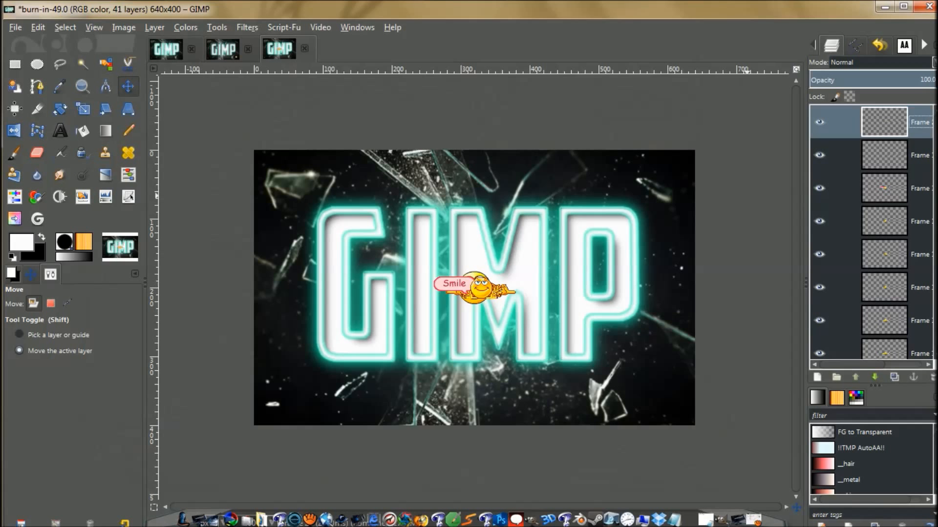
# Move the linked layers of the first emoticon into the lower-right corner of the picture.
pyautogui.scroll(-10, 831, 244)
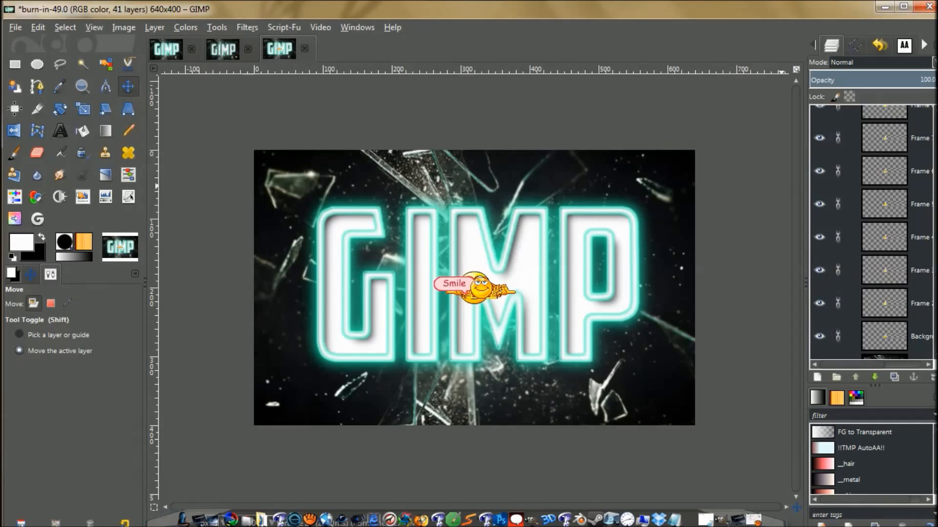
pyautogui.scroll(-5, 830, 270)
pyautogui.scroll(5, 872, 234)
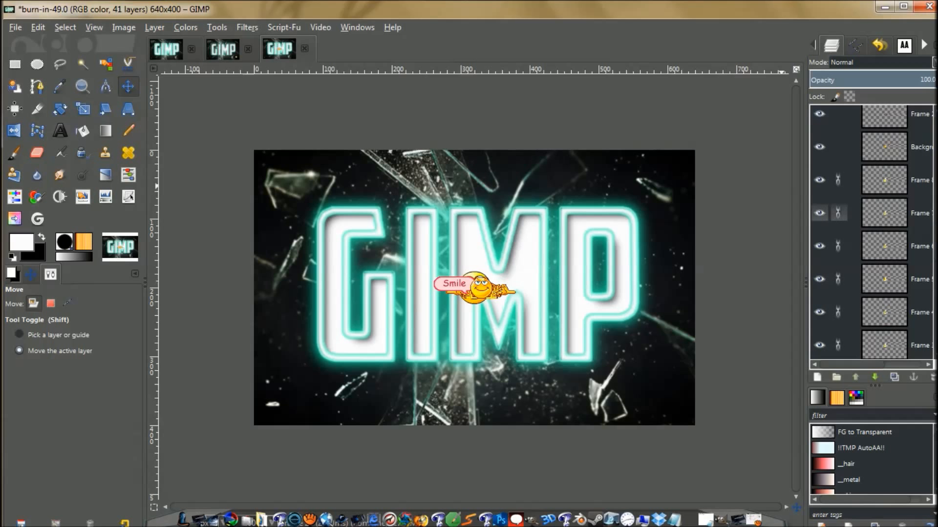
pyautogui.click(875, 181)
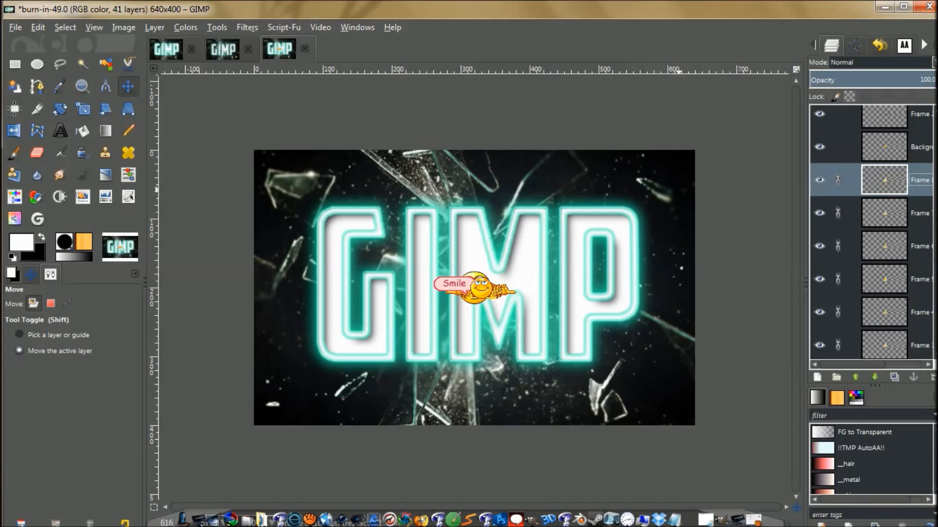
pyautogui.moveTo(481, 288); pyautogui.dragTo(667, 399)
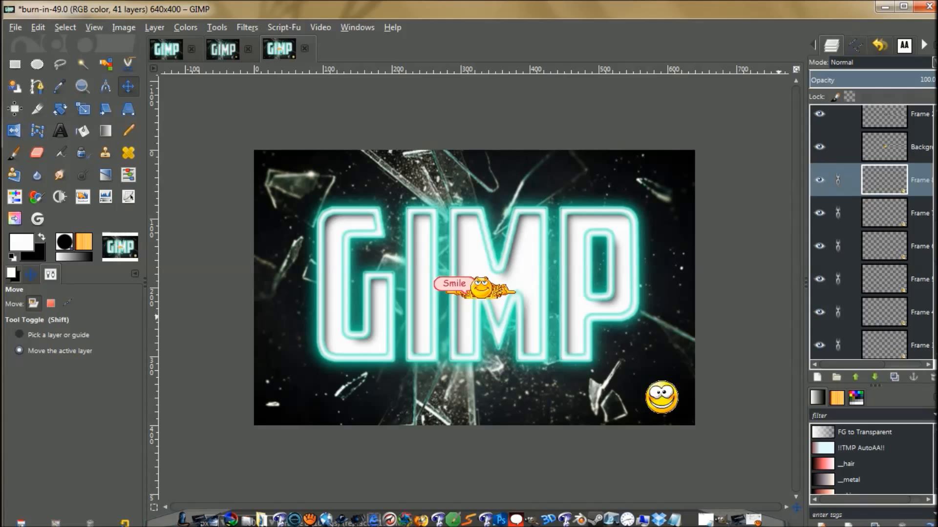
pyautogui.click(837, 180)
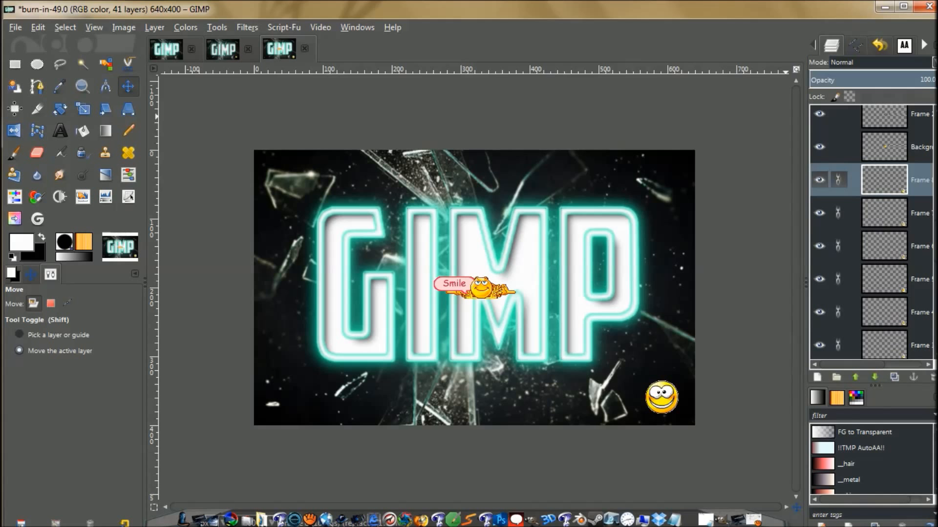
pyautogui.click(838, 213)
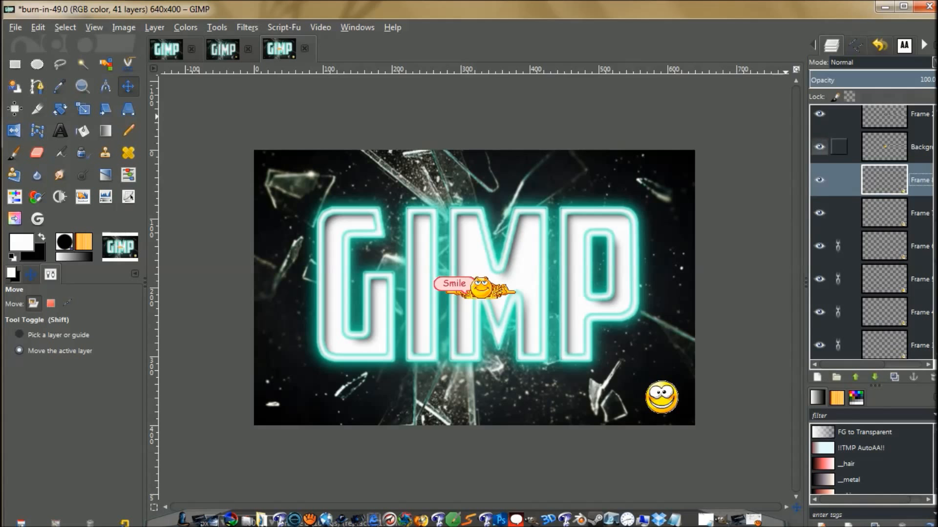
pyautogui.click(838, 179)
pyautogui.click(837, 213)
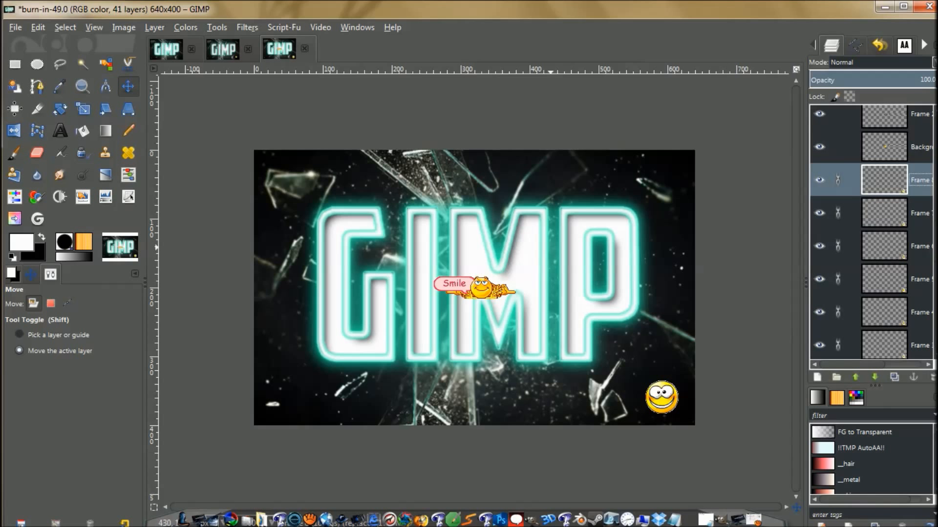
# Undo the emoticon move and the import of the f18568da.gif frames.
pyautogui.hotkey('ctrl', 'z')
pyautogui.hotkey('ctrl', 'z')
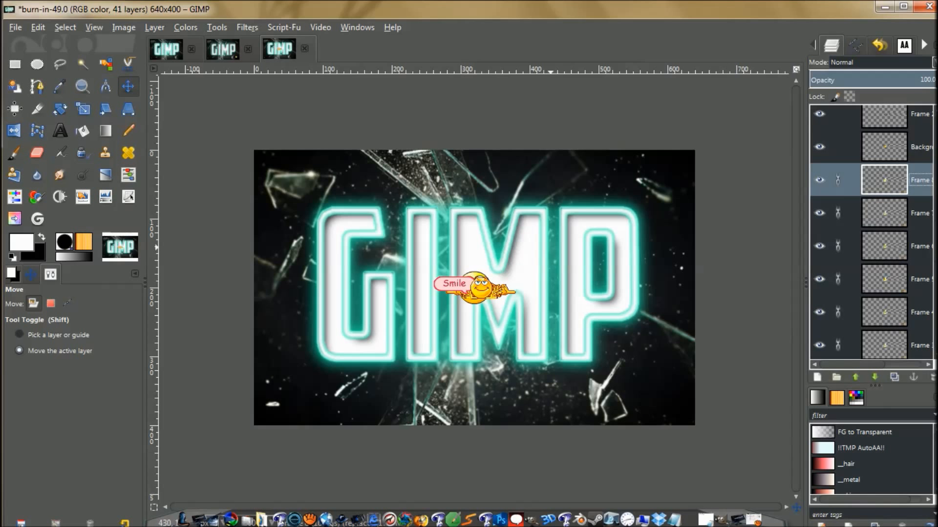
pyautogui.hotkey('ctrl', 'z')
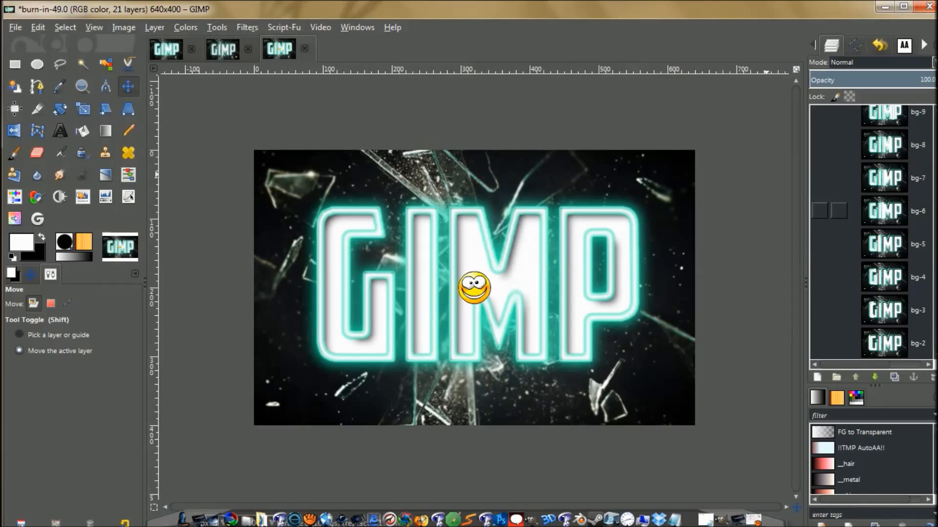
# Move the linked emoticon layers from the centre to near the lower-right corner of the picture.
pyautogui.scroll(8, 869, 230)
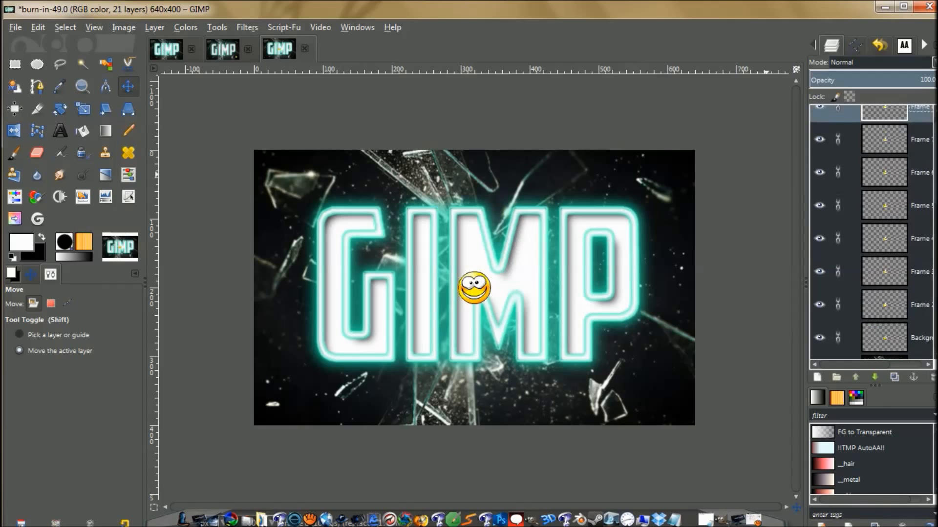
pyautogui.moveTo(476, 288); pyautogui.dragTo(659, 385)
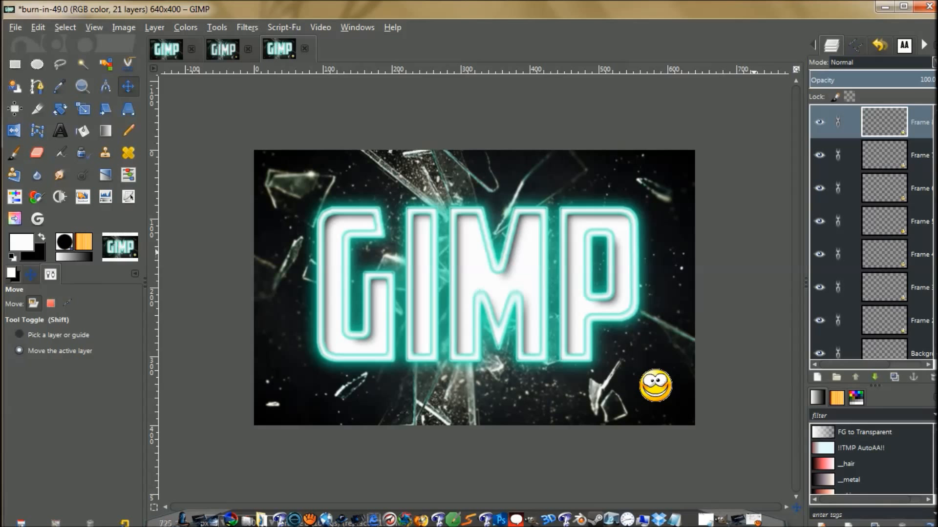
# Lower the emoticon's Background layer through the stack until it sits directly above bg-2.
pyautogui.scroll(-5, 870, 232)
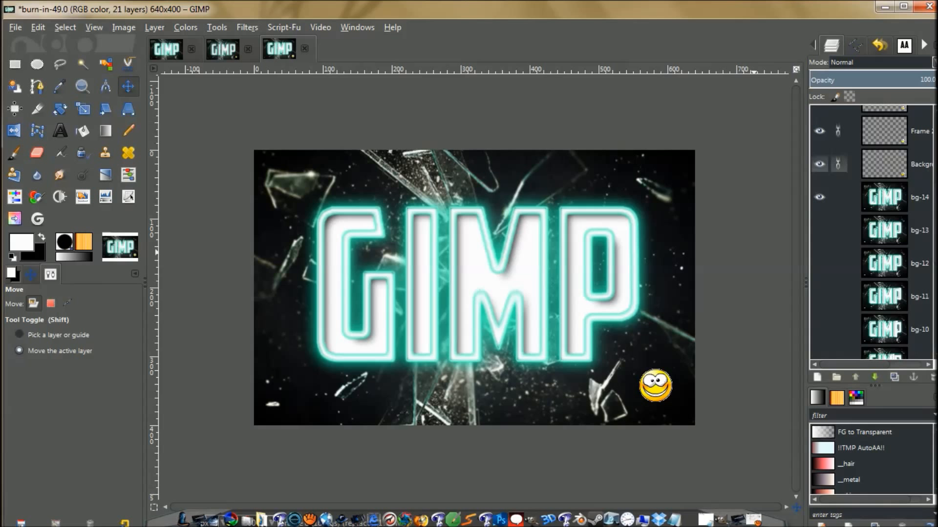
pyautogui.click(884, 165)
pyautogui.click(874, 377)
pyautogui.click(875, 377)
pyautogui.click(875, 377)
pyautogui.click(874, 377)
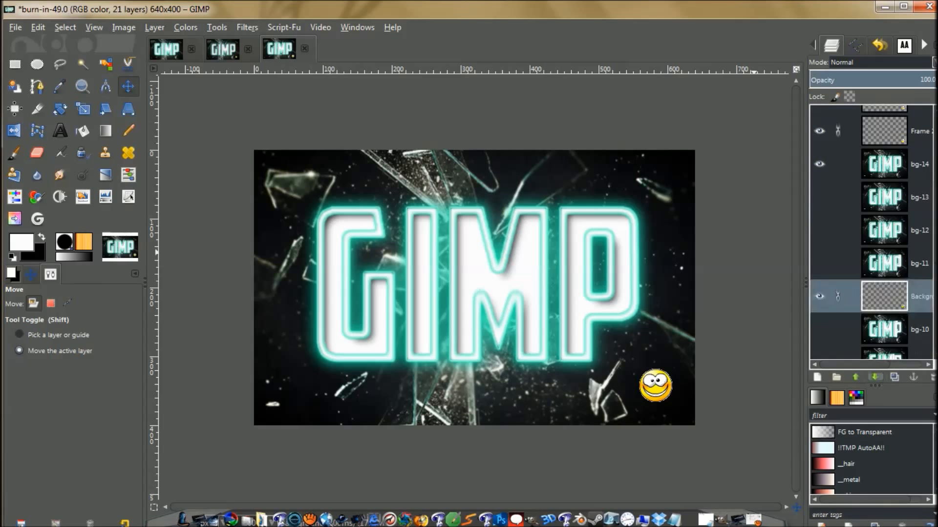
pyautogui.click(875, 377)
pyautogui.click(875, 377)
pyautogui.click(875, 377)
pyautogui.click(875, 377)
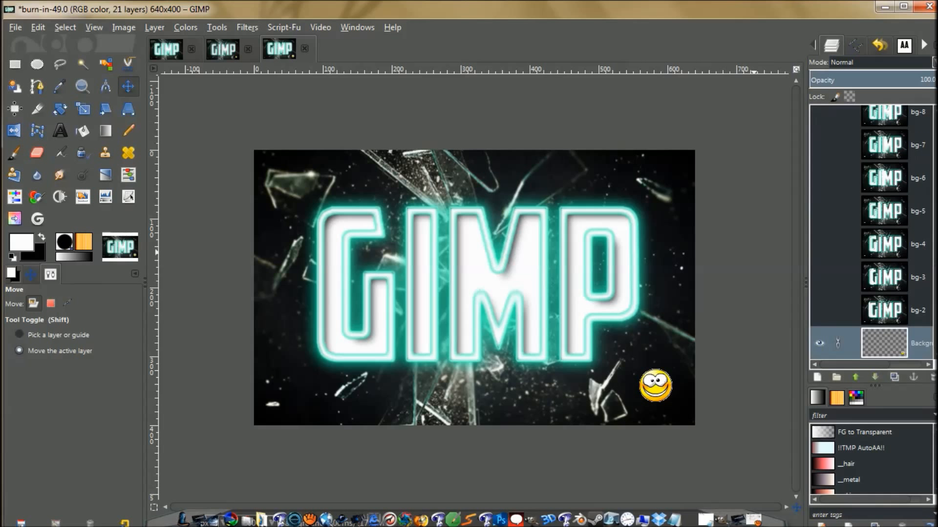
pyautogui.click(855, 377)
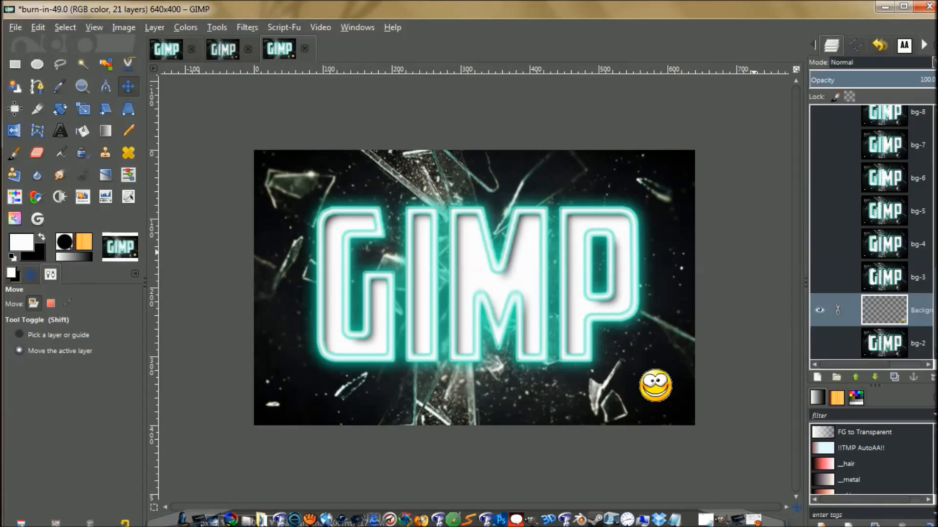
# Lower the emoticon's Frame 2 layer through the stack and place it directly above bg-3.
pyautogui.scroll(8, 886, 212)
pyautogui.click(889, 147)
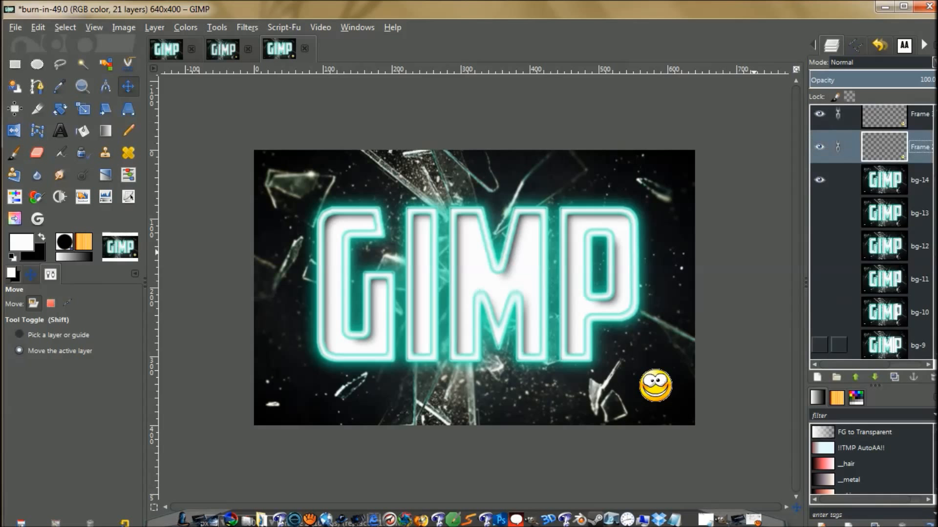
pyautogui.click(875, 377)
pyautogui.click(875, 377)
pyautogui.click(875, 377)
pyautogui.click(874, 377)
pyautogui.click(874, 377)
pyautogui.click(874, 377)
pyautogui.click(874, 377)
pyautogui.click(874, 377)
pyautogui.click(875, 377)
pyautogui.click(874, 377)
pyautogui.click(874, 377)
pyautogui.click(875, 377)
pyautogui.click(875, 377)
pyautogui.click(855, 377)
pyautogui.click(855, 377)
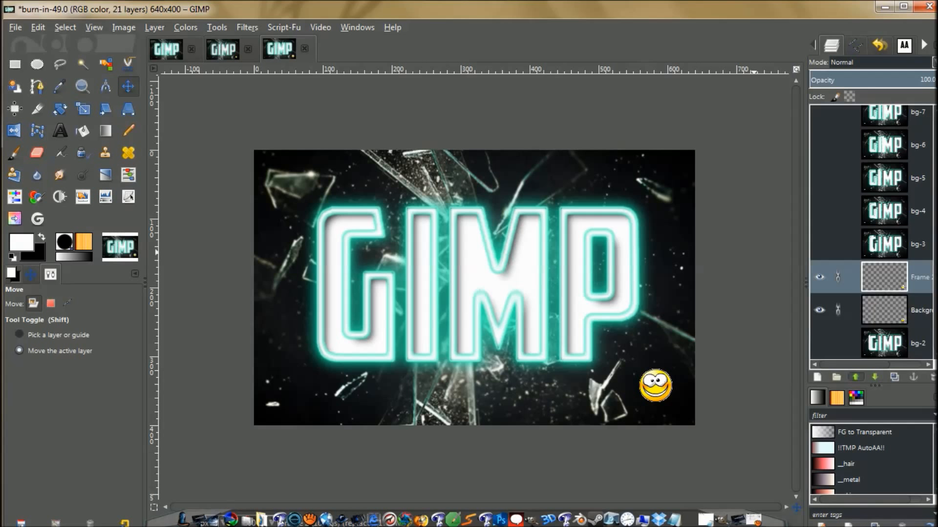
pyautogui.click(855, 377)
# Lower the emoticon's Frame 3 layer through the stack until it sits between bg-5 and bg-4.
pyautogui.scroll(9, 872, 232)
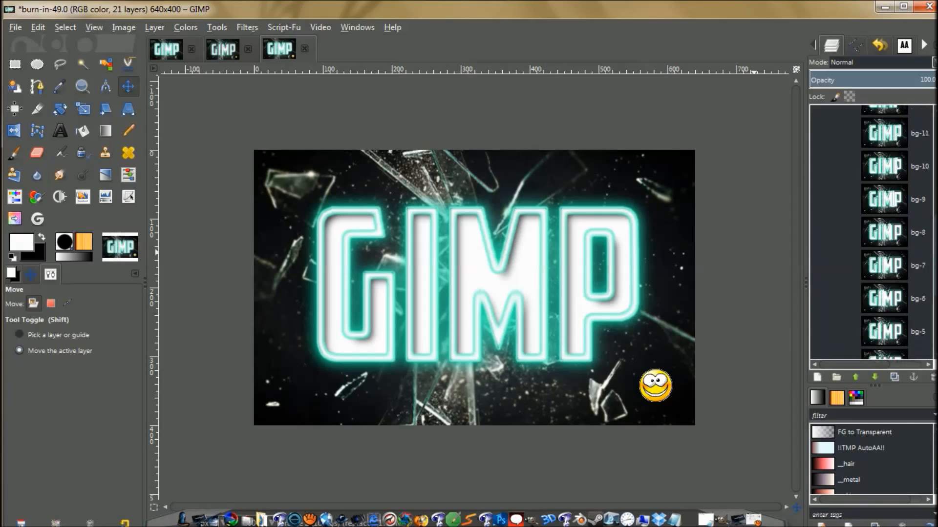
pyautogui.click(884, 134)
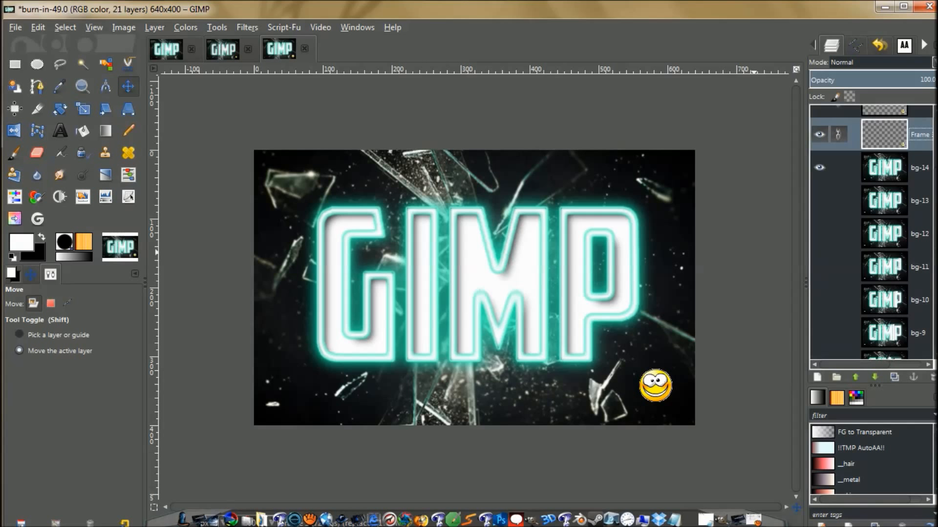
pyautogui.click(874, 377)
pyautogui.click(874, 377)
pyautogui.click(875, 377)
pyautogui.click(875, 377)
pyautogui.click(874, 377)
pyautogui.click(875, 377)
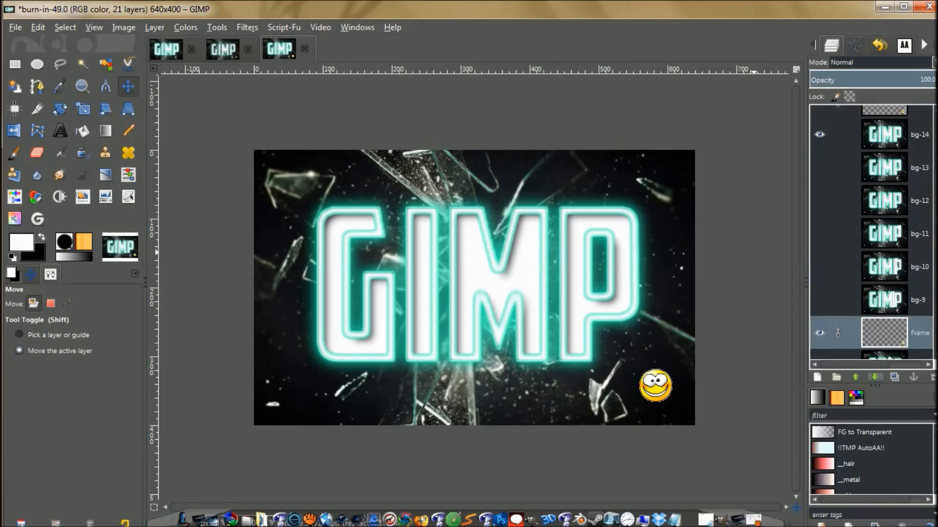
pyautogui.click(875, 377)
pyautogui.click(874, 377)
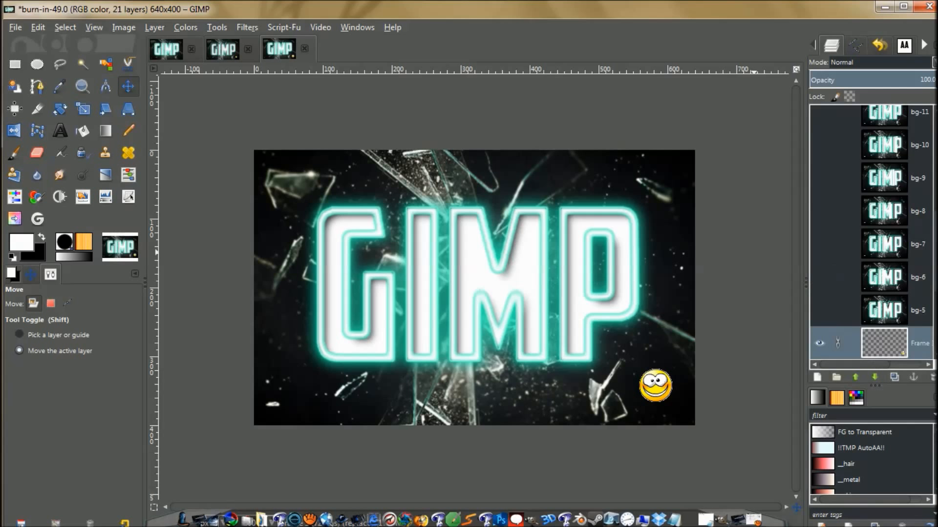
pyautogui.click(875, 377)
pyautogui.click(874, 377)
# Lower the emoticon's Frame 4 layer through the stack until it sits between bg-6 and bg-5.
pyautogui.scroll(10, 871, 232)
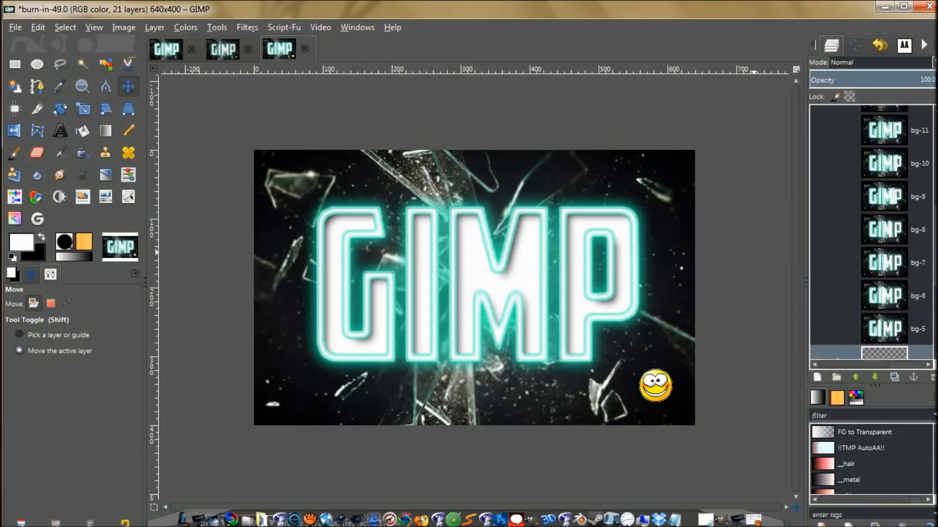
pyautogui.click(883, 235)
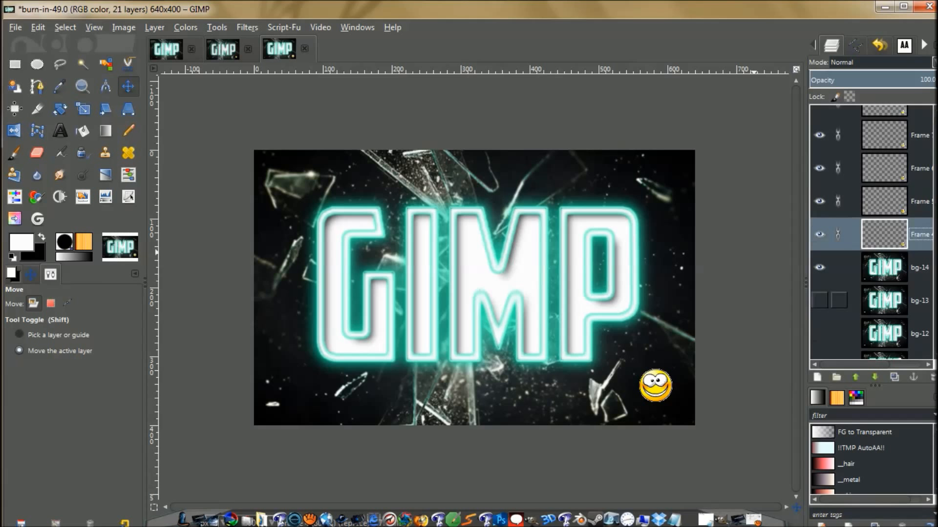
pyautogui.click(875, 377)
pyautogui.click(874, 377)
pyautogui.click(874, 377)
pyautogui.click(875, 377)
pyautogui.click(875, 377)
pyautogui.click(874, 377)
pyautogui.click(875, 377)
pyautogui.click(874, 376)
pyautogui.click(875, 377)
# Lower the emoticon's Frame 5 layer through the stack until it sits between bg-7 and bg-6.
pyautogui.scroll(5, 874, 232)
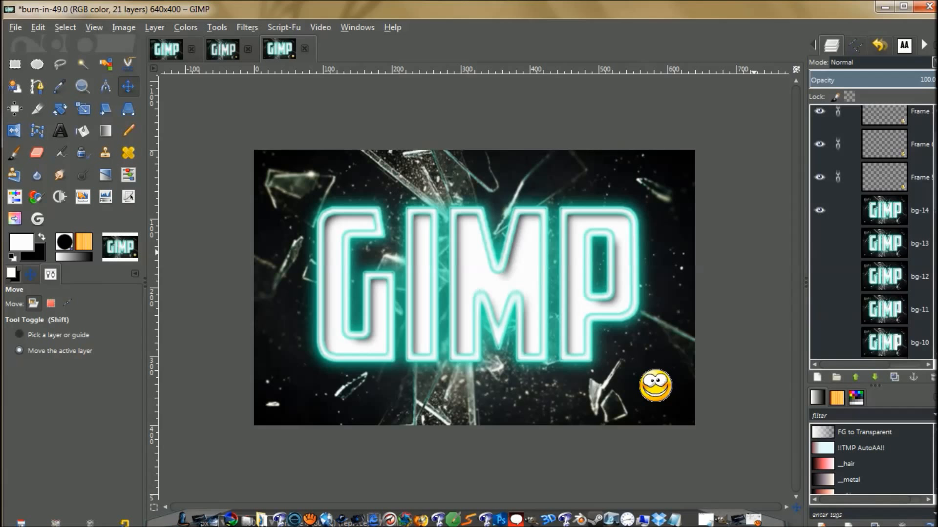
pyautogui.click(883, 181)
pyautogui.click(874, 377)
pyautogui.click(875, 376)
pyautogui.click(875, 377)
pyautogui.click(875, 377)
pyautogui.click(874, 377)
pyautogui.click(874, 377)
pyautogui.click(874, 377)
pyautogui.click(875, 377)
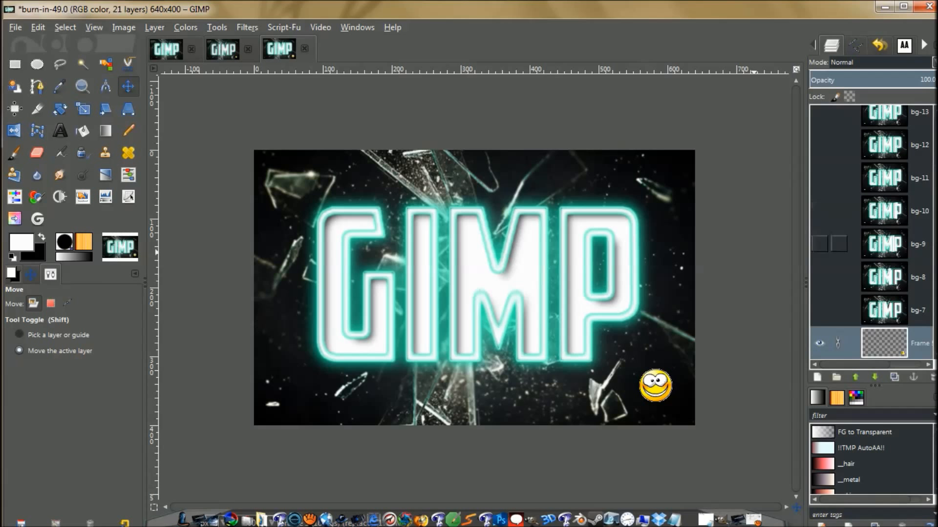
# Lower the emoticon's Frame 6 layer through the stack until it sits between bg-8 and bg-7.
pyautogui.scroll(3, 883, 232)
pyautogui.click(883, 148)
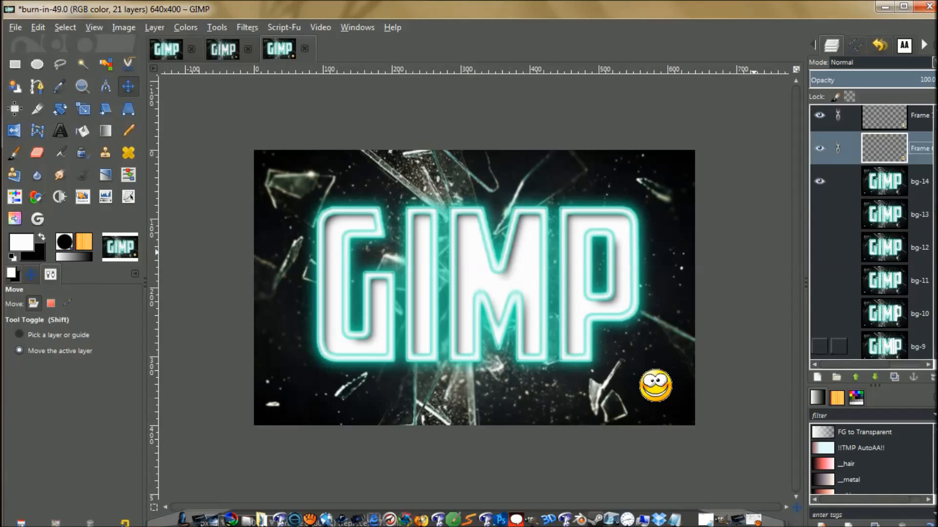
pyautogui.click(874, 377)
pyautogui.click(875, 377)
pyautogui.click(875, 377)
pyautogui.click(875, 377)
pyautogui.click(875, 377)
pyautogui.click(874, 377)
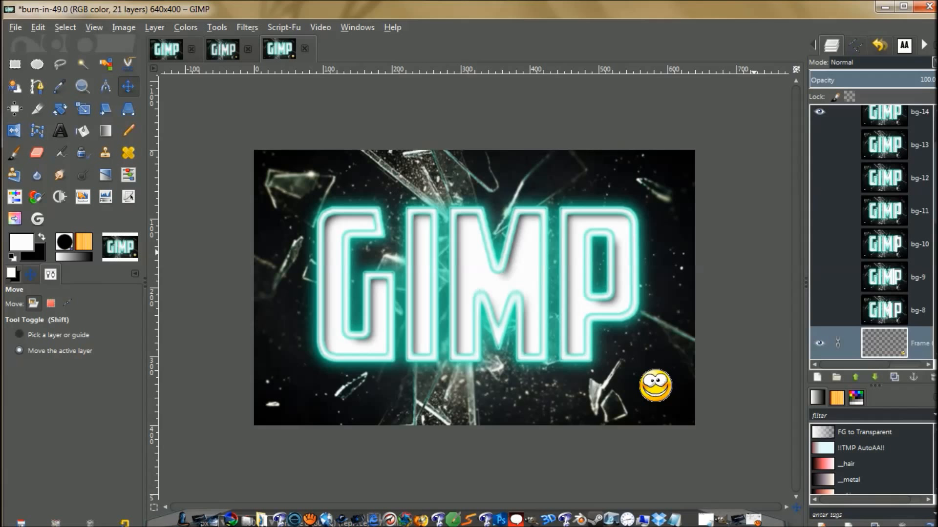
# Lower the emoticon's Frame 7 layer through the stack until it sits between bg-9 and bg-8.
pyautogui.scroll(1, 883, 232)
pyautogui.click(883, 155)
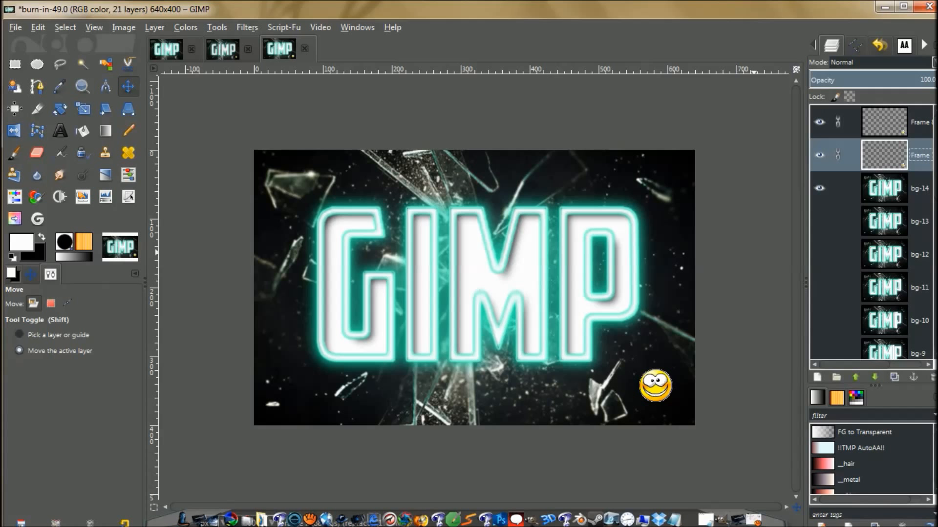
pyautogui.click(875, 377)
pyautogui.click(874, 377)
pyautogui.click(875, 377)
pyautogui.click(874, 377)
pyautogui.click(874, 376)
pyautogui.click(875, 377)
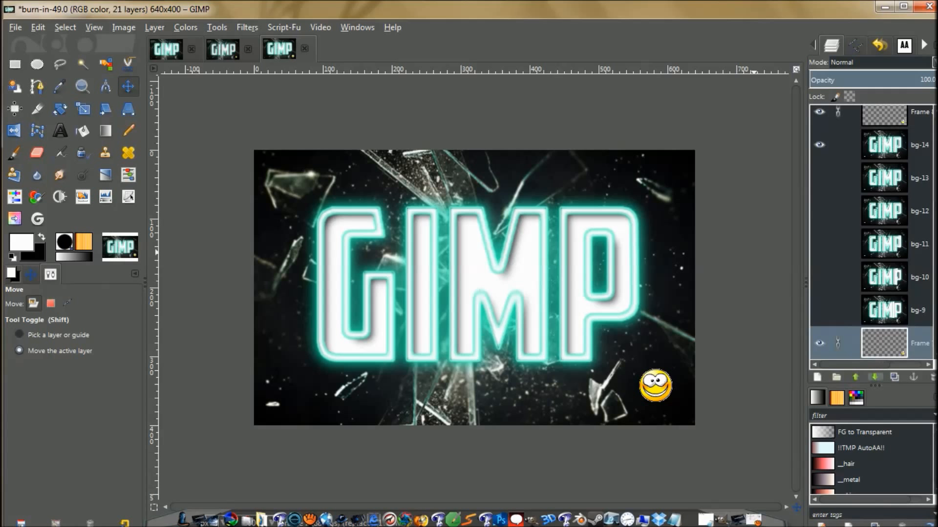
# Lower the emoticon's Frame 8 layer through the stack until it sits between bg-10 and bg-9.
pyautogui.click(883, 115)
pyautogui.click(875, 377)
pyautogui.click(875, 377)
pyautogui.click(875, 377)
pyautogui.click(875, 377)
pyautogui.click(875, 377)
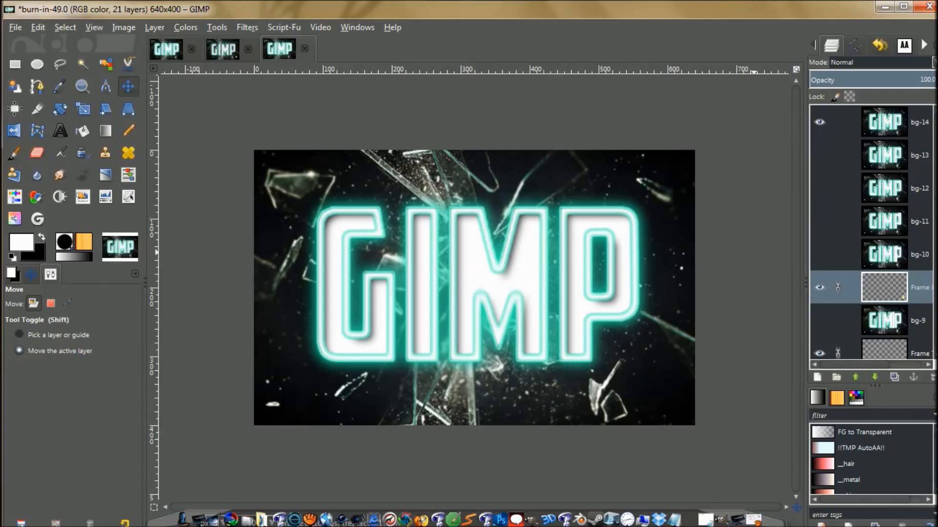
# Duplicate the emoticon's Background layer that sits between bg-3 and bg-2.
pyautogui.scroll(-8, 830, 221)
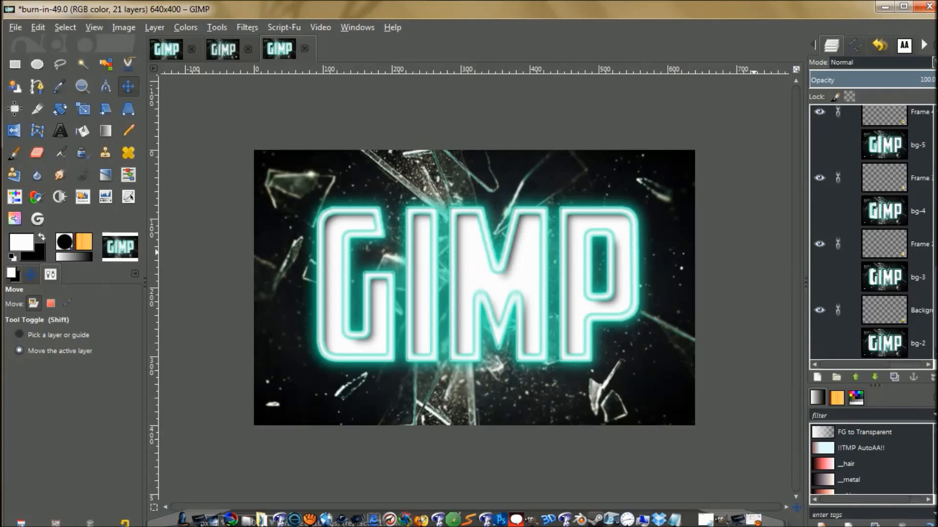
pyautogui.scroll(8, 869, 232)
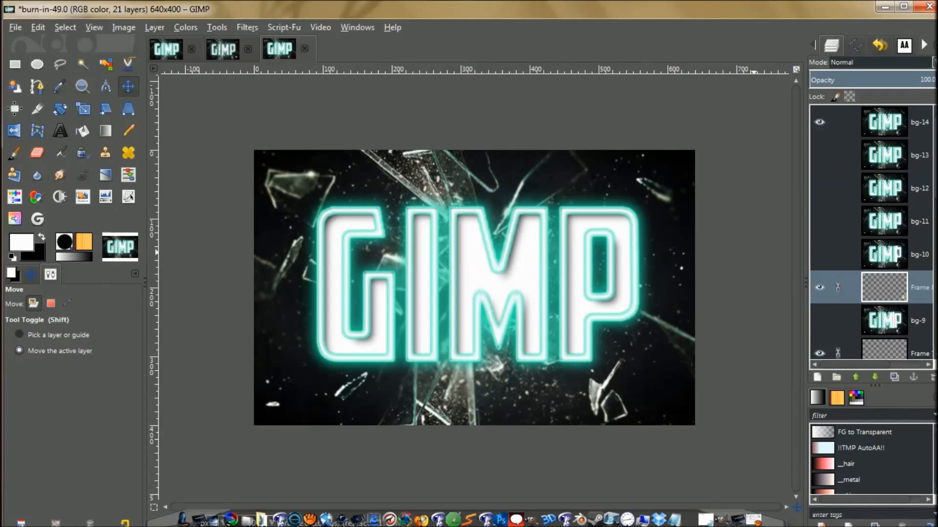
pyautogui.scroll(-2, 871, 232)
pyautogui.scroll(2, 871, 231)
pyautogui.scroll(-8, 872, 232)
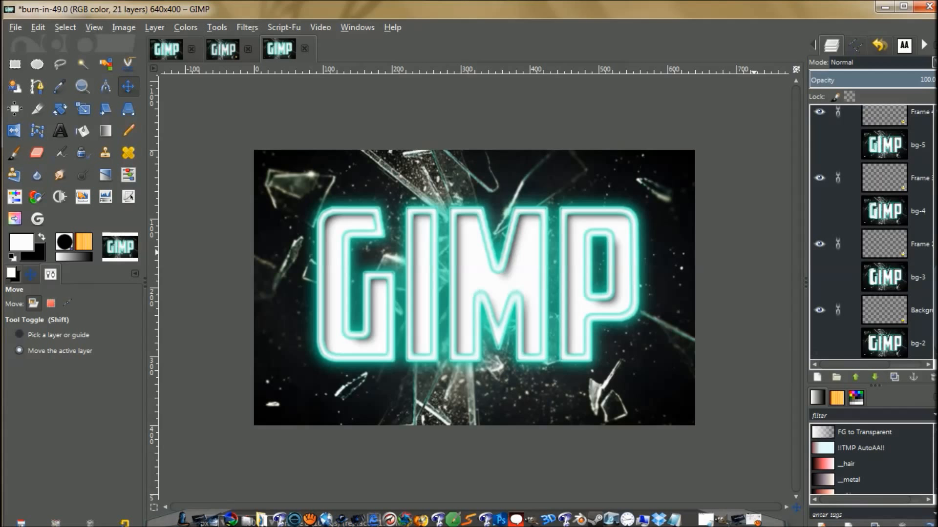
pyautogui.scroll(5, 872, 232)
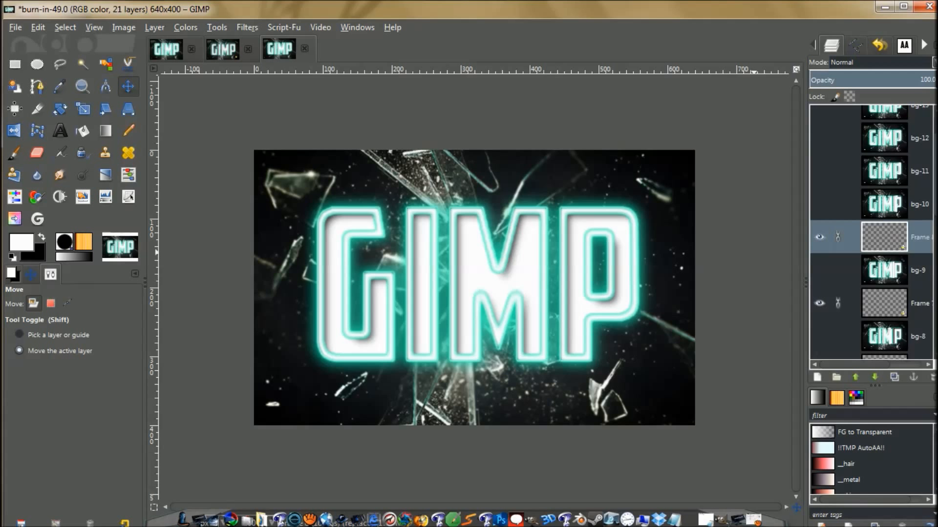
pyautogui.scroll(2, 871, 232)
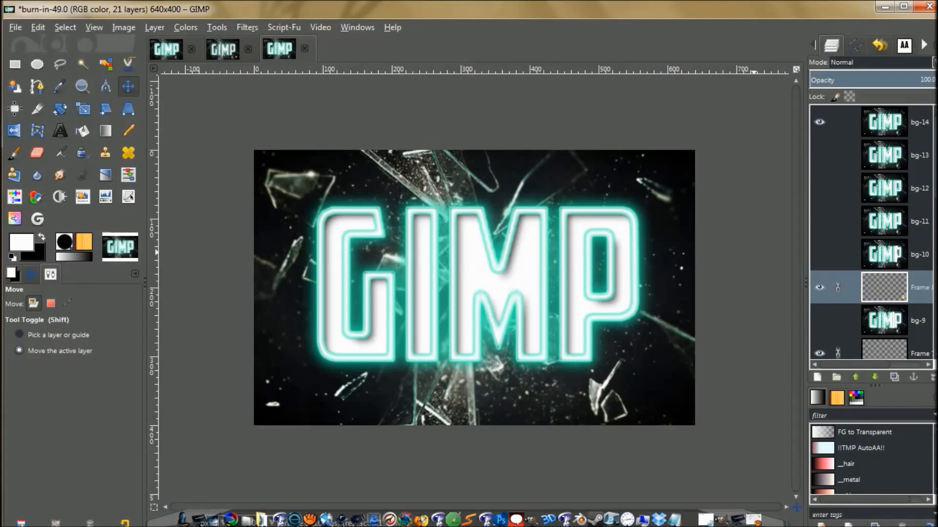
pyautogui.scroll(-12, 872, 288)
pyautogui.click(884, 311)
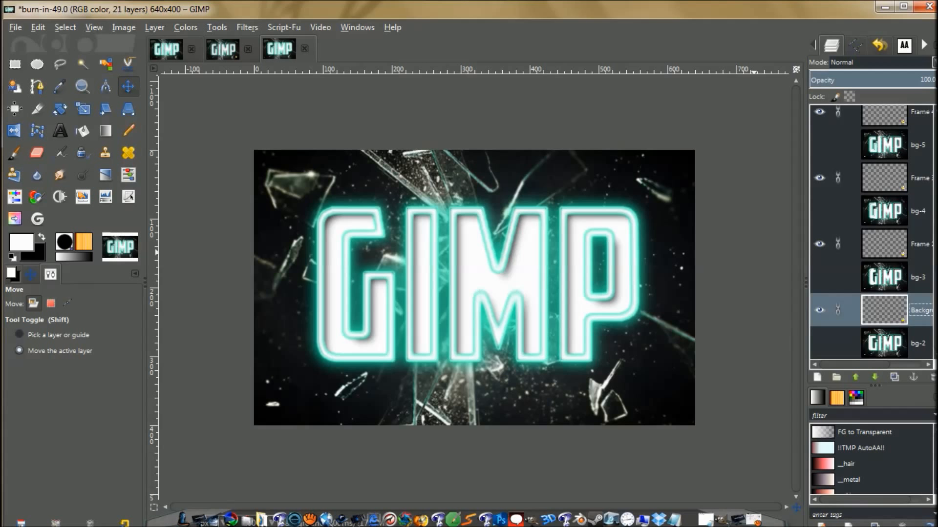
pyautogui.hotkey('shift', 'ctrl', 'd')
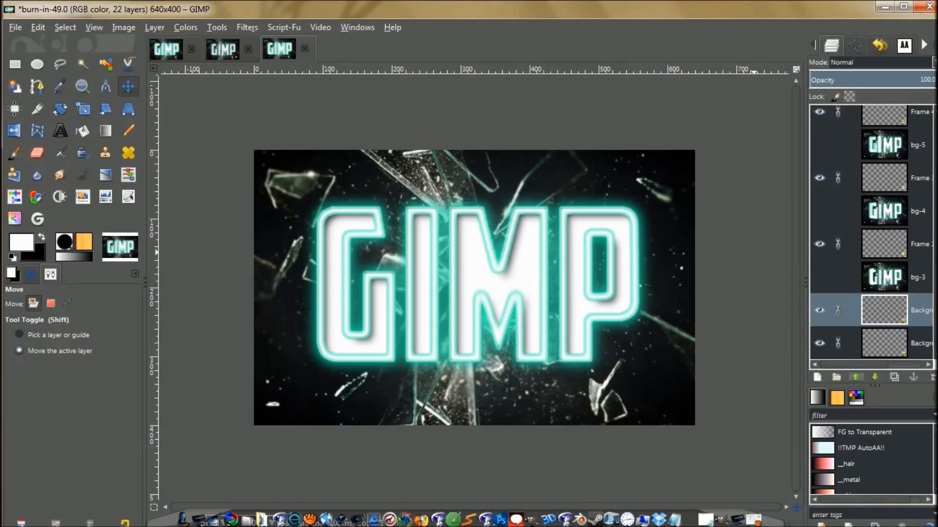
# Move the duplicated Background layer up the stack until it sits between bg-11 and bg-10.
pyautogui.click(855, 377)
pyautogui.click(855, 377)
pyautogui.click(855, 377)
pyautogui.click(855, 377)
pyautogui.click(855, 377)
pyautogui.click(855, 377)
pyautogui.click(855, 377)
pyautogui.click(855, 377)
pyautogui.click(855, 377)
pyautogui.click(855, 377)
pyautogui.click(855, 377)
pyautogui.click(855, 377)
pyautogui.click(855, 377)
pyautogui.click(855, 377)
pyautogui.click(855, 377)
pyautogui.click(855, 377)
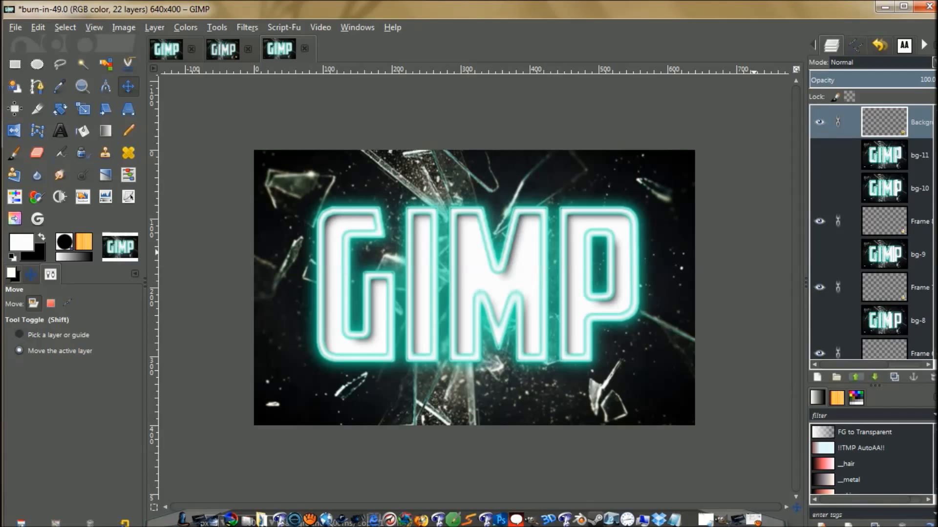
pyautogui.moveTo(848, 364); pyautogui.dragTo(859, 365)
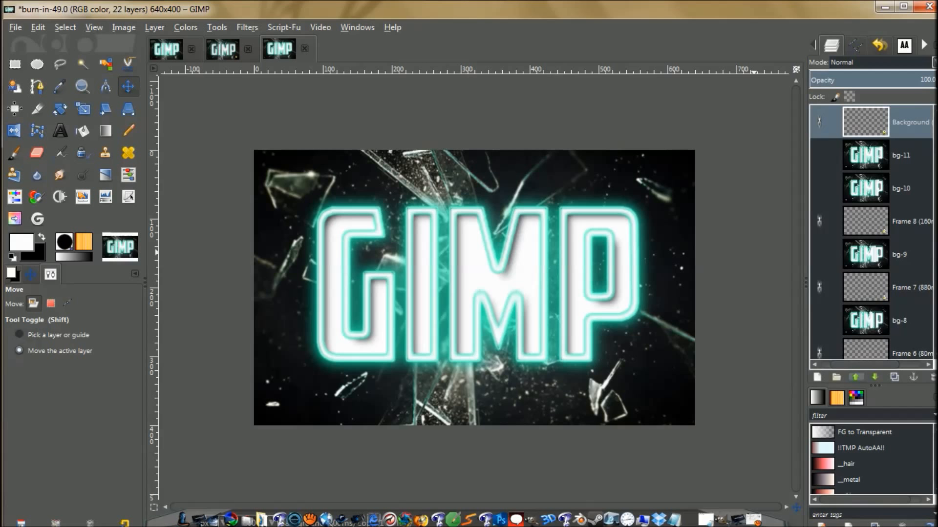
pyautogui.click(855, 377)
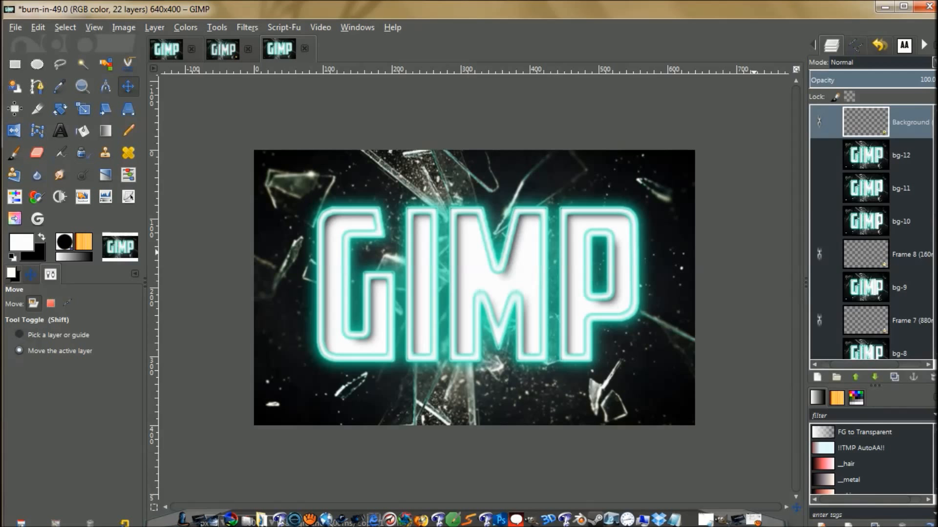
pyautogui.click(874, 377)
pyautogui.click(874, 377)
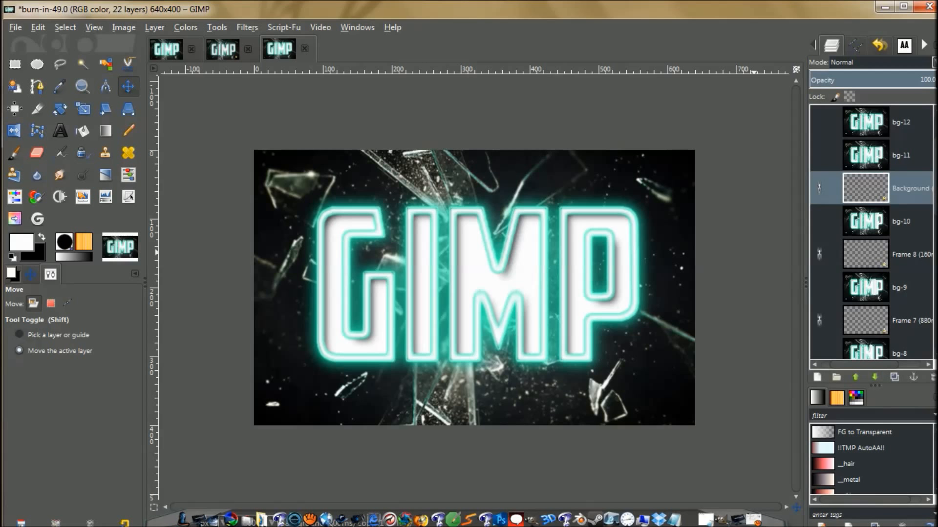
pyautogui.moveTo(935, 161); pyautogui.dragTo(935, 304)
pyautogui.click(902, 245)
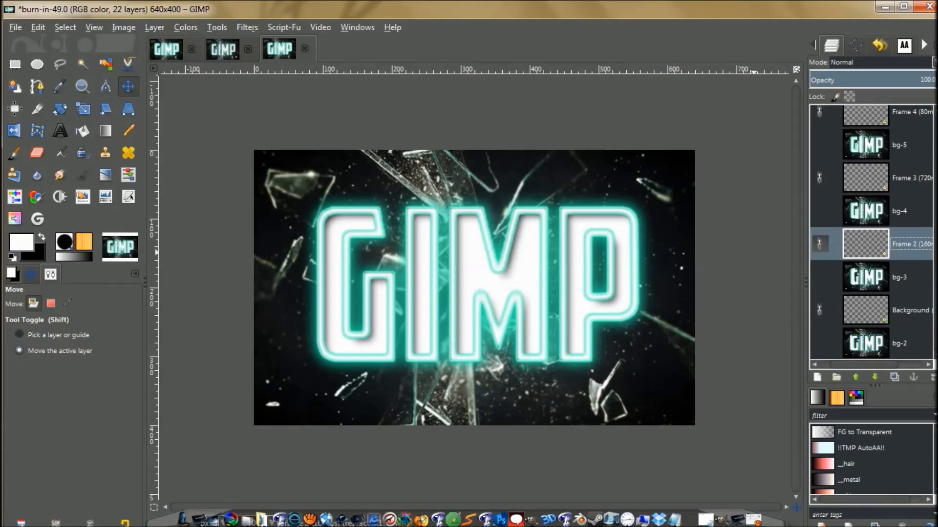
pyautogui.click(855, 377)
pyautogui.click(855, 377)
pyautogui.click(855, 377)
pyautogui.click(855, 377)
pyautogui.click(855, 377)
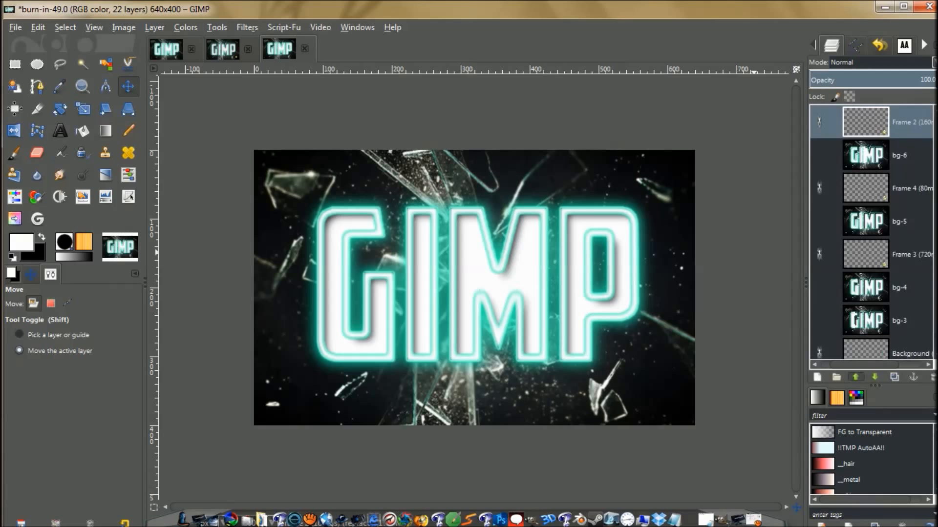
pyautogui.click(855, 377)
pyautogui.click(855, 377)
pyautogui.click(855, 377)
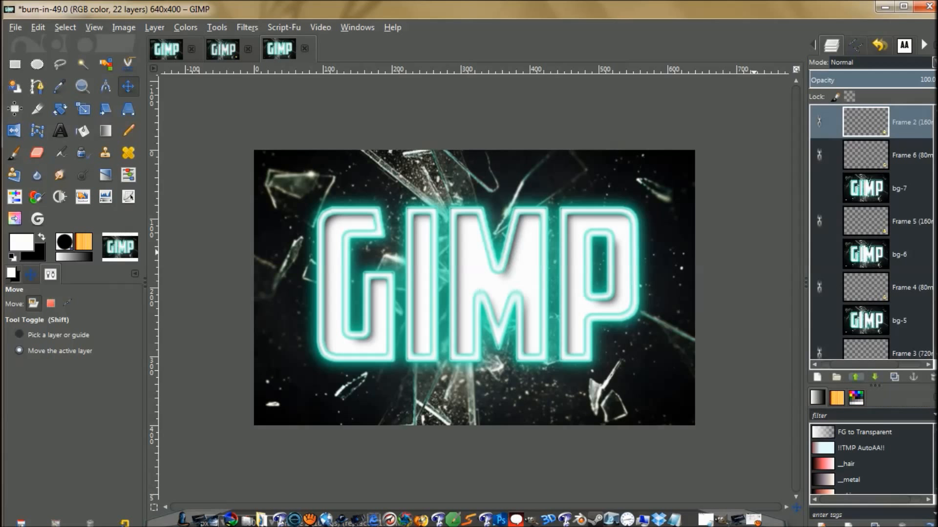
pyautogui.click(874, 377)
pyautogui.click(874, 377)
pyautogui.click(875, 377)
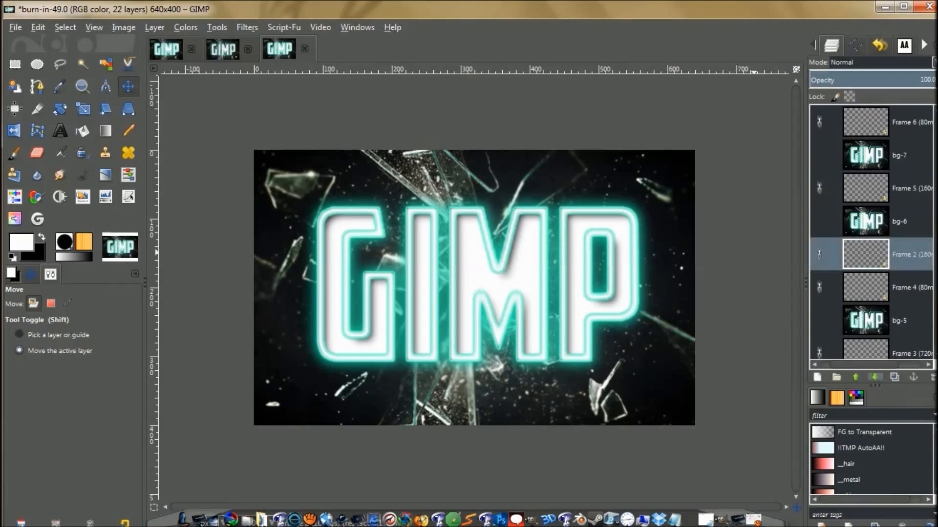
pyautogui.click(874, 377)
pyautogui.click(875, 377)
pyautogui.click(875, 377)
pyautogui.click(875, 377)
pyautogui.click(875, 377)
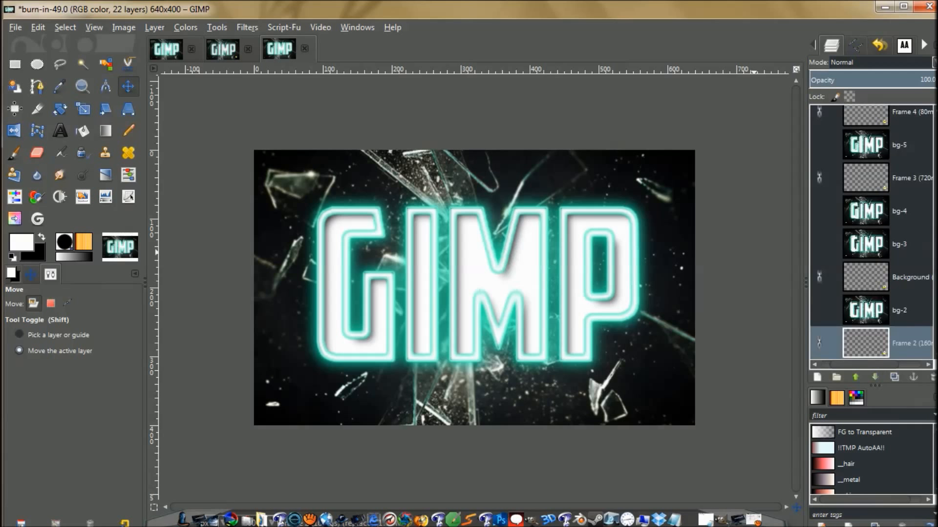
pyautogui.scroll(10, 871, 232)
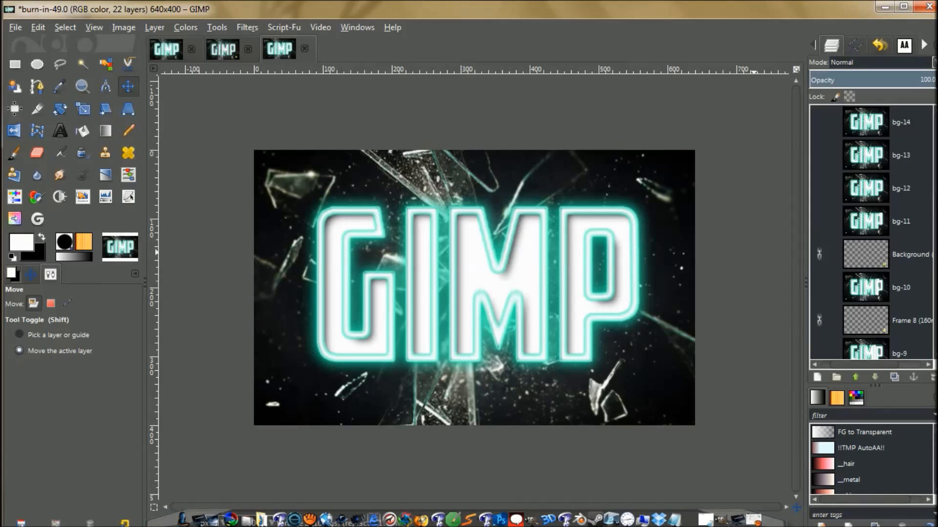
pyautogui.scroll(-10, 871, 232)
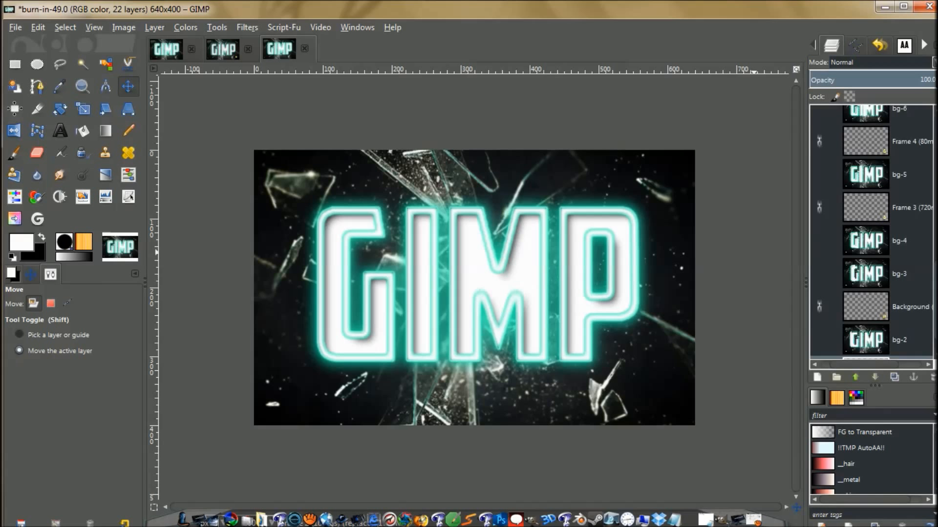
pyautogui.scroll(-1, 870, 232)
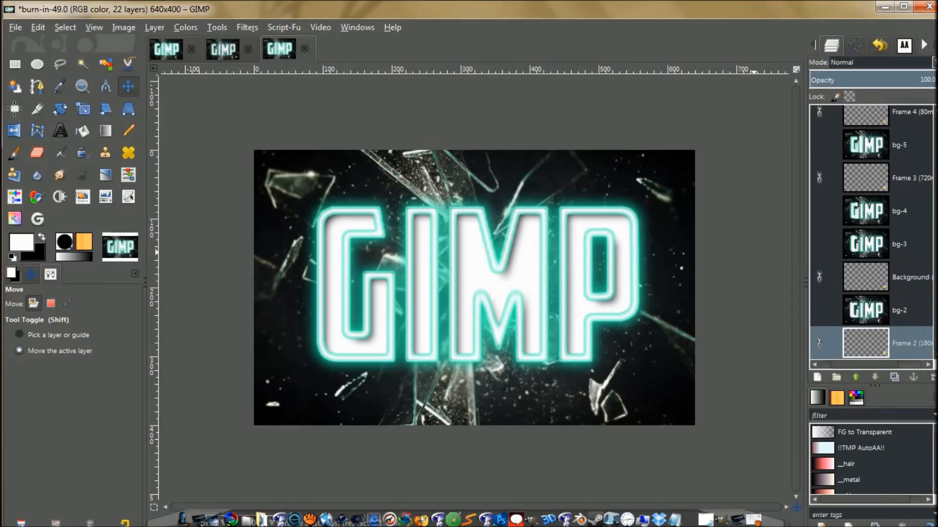
pyautogui.click(855, 377)
pyautogui.click(855, 377)
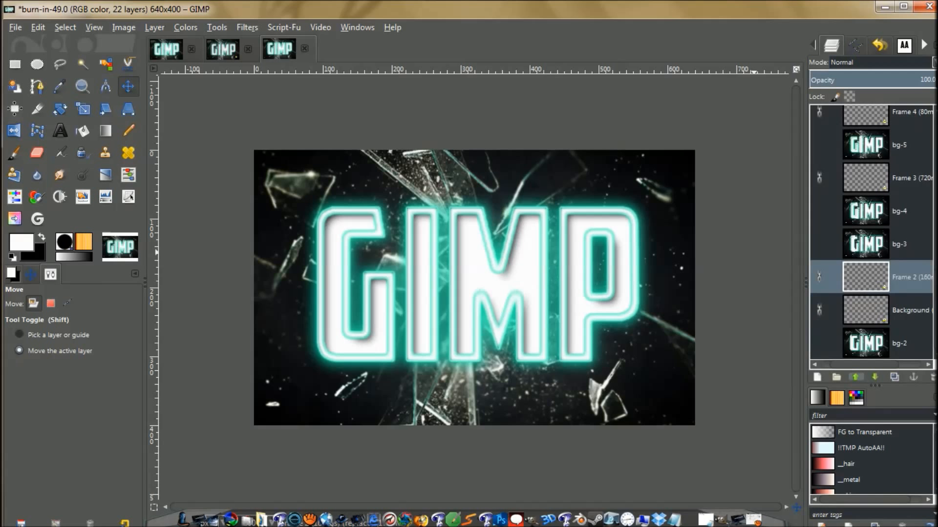
pyautogui.click(855, 377)
# Duplicate the emoticon's Frame 2 layer and move the copy up the stack until it sits between bg-12 and bg-11.
pyautogui.click(894, 377)
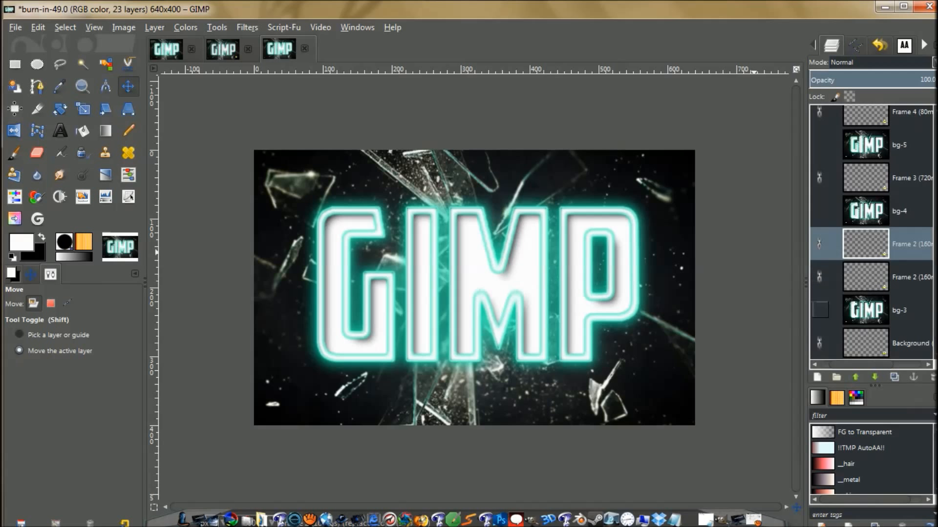
pyautogui.click(855, 377)
pyautogui.click(855, 377)
pyautogui.click(855, 377)
pyautogui.click(855, 377)
pyautogui.click(855, 377)
pyautogui.click(855, 377)
pyautogui.click(855, 377)
pyautogui.click(855, 377)
pyautogui.click(855, 377)
pyautogui.click(855, 377)
pyautogui.click(855, 377)
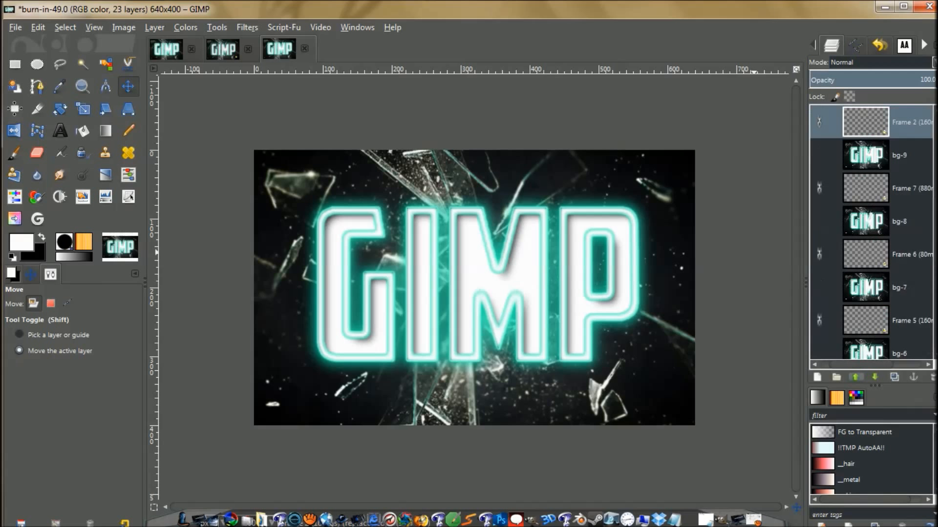
pyautogui.click(855, 376)
pyautogui.click(855, 377)
pyautogui.click(855, 377)
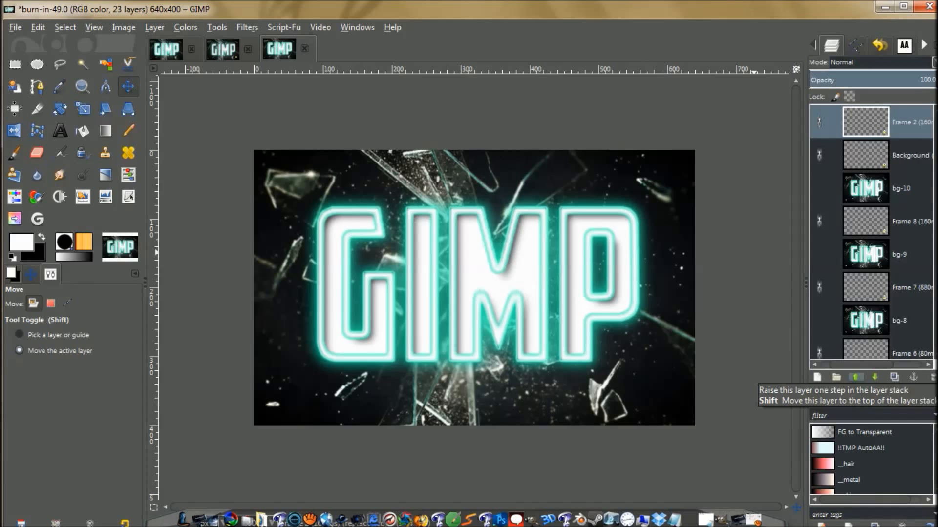
pyautogui.click(855, 377)
pyautogui.click(855, 377)
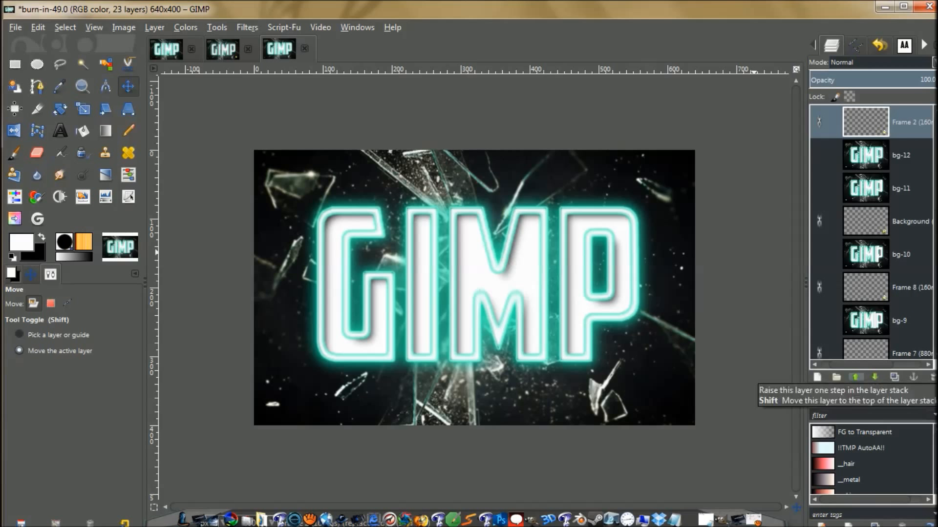
pyautogui.click(874, 377)
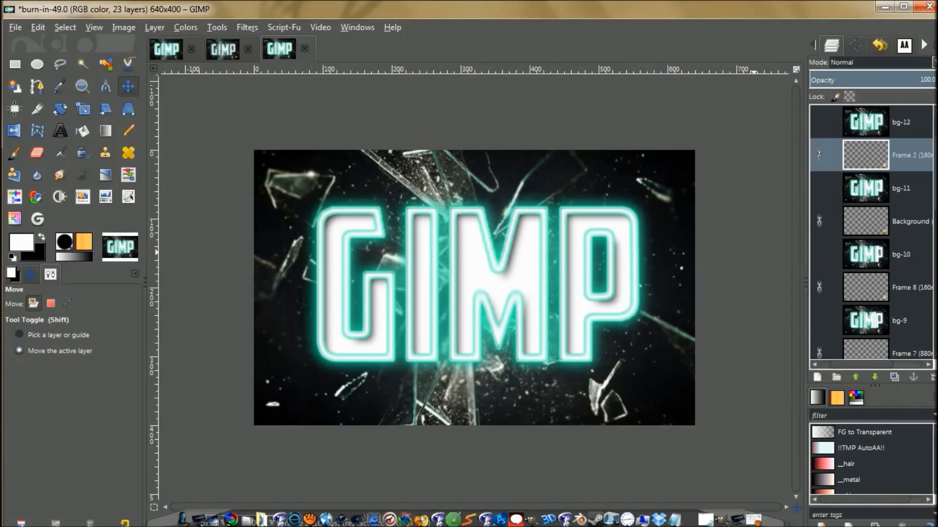
# Duplicate the emoticon's Frame 3 layer and move the copy up the stack until it sits between bg-13 and bg-12.
pyautogui.scroll(-5, 869, 231)
pyautogui.click(870, 192)
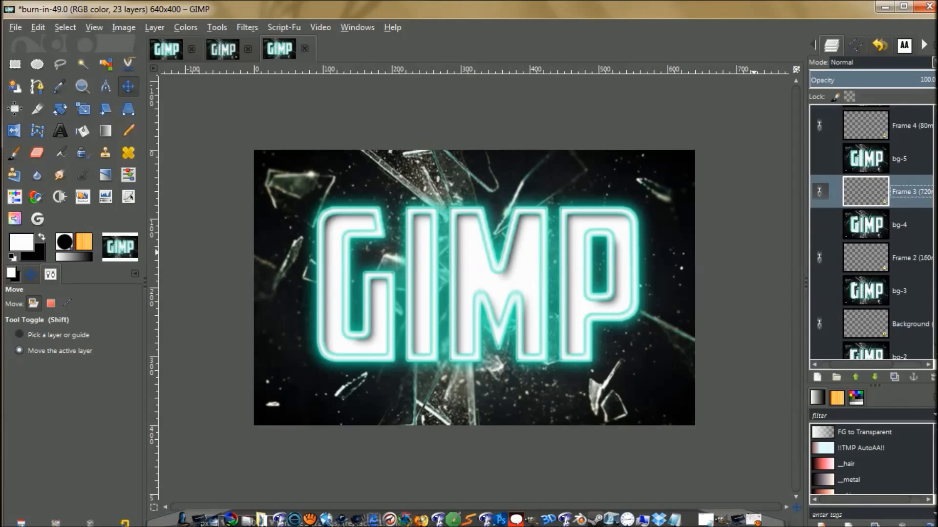
pyautogui.click(894, 377)
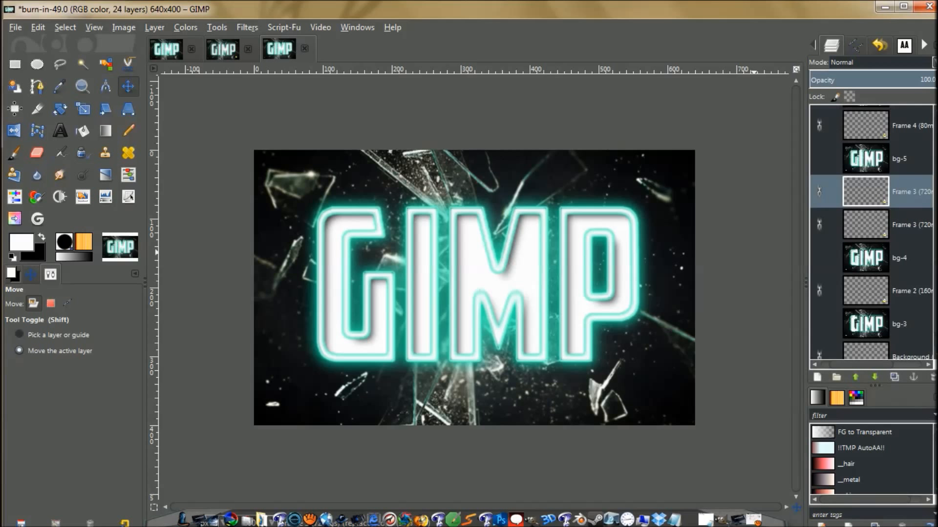
pyautogui.click(855, 377)
pyautogui.click(855, 377)
pyautogui.click(855, 377)
pyautogui.doubleClick(855, 377)
pyautogui.click(855, 377)
pyautogui.doubleClick(855, 377)
pyautogui.click(855, 377)
pyautogui.click(855, 377)
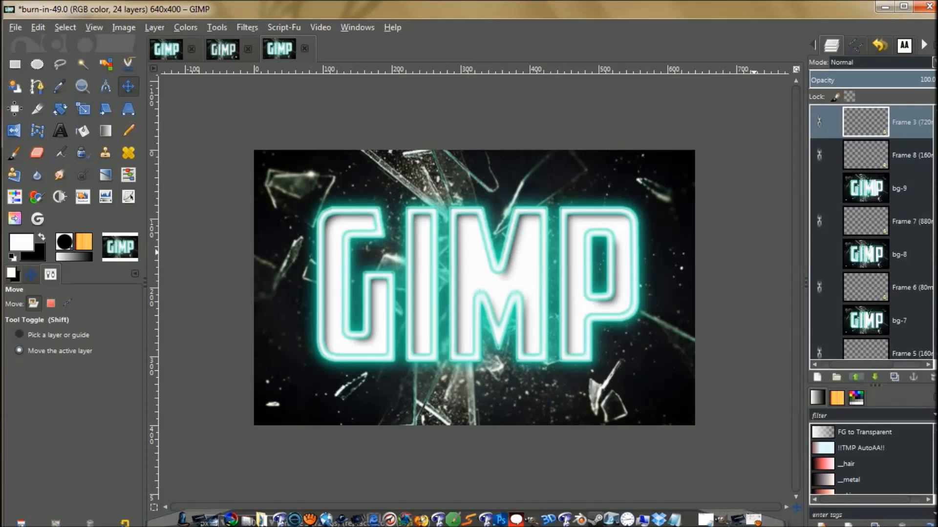
pyautogui.click(855, 376)
pyautogui.click(855, 377)
pyautogui.click(855, 377)
pyautogui.click(855, 377)
pyautogui.click(855, 377)
pyautogui.click(855, 376)
pyautogui.click(855, 377)
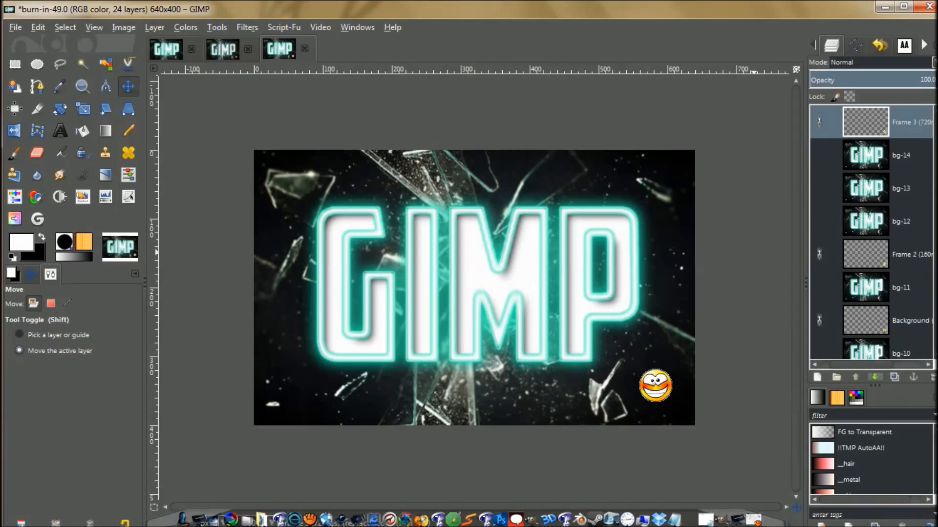
pyautogui.click(875, 377)
pyautogui.click(874, 377)
# Duplicate the emoticon's Frame 4 layer and move the copy up the stack until it sits between bg-14 and bg-13.
pyautogui.scroll(-5, 871, 232)
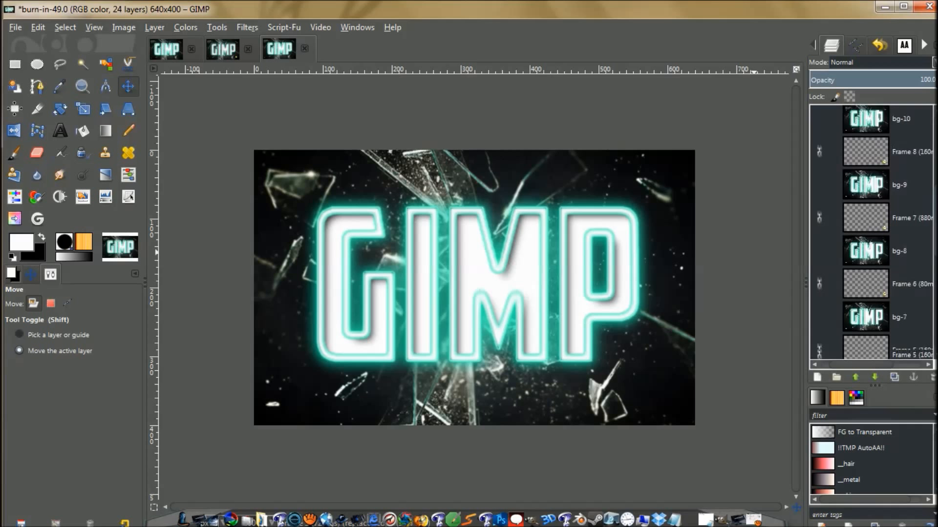
pyautogui.scroll(-3, 871, 232)
pyautogui.scroll(-4, 870, 232)
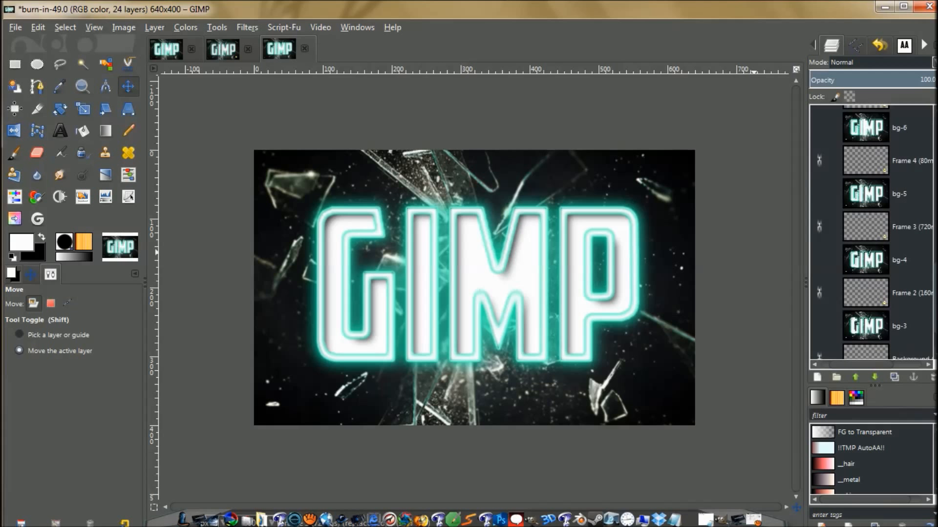
pyautogui.moveTo(935, 299); pyautogui.dragTo(935, 276)
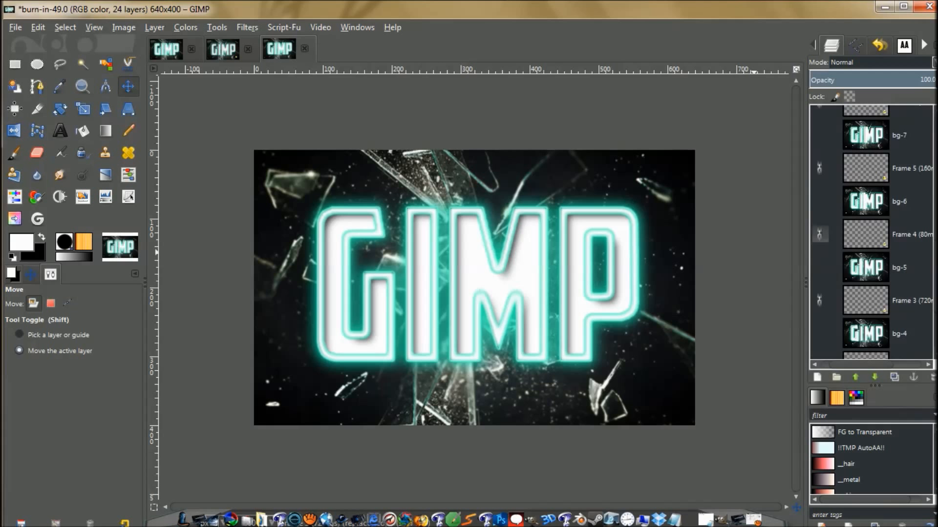
pyautogui.click(825, 234)
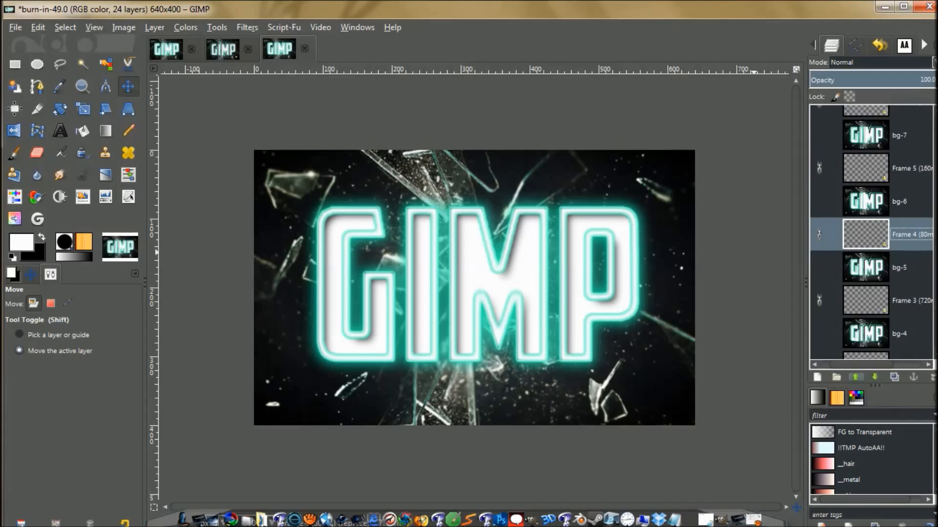
pyautogui.click(894, 377)
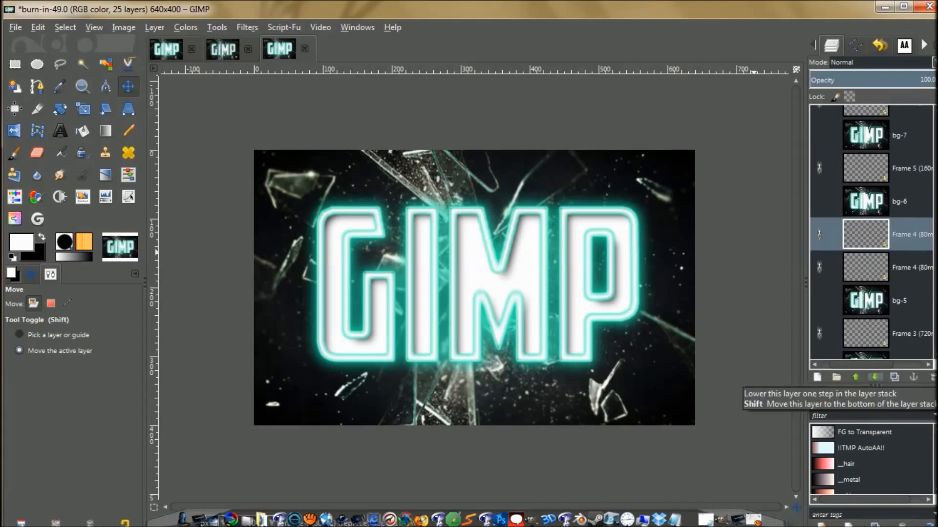
pyautogui.click(855, 377)
pyautogui.click(855, 377)
pyautogui.click(855, 376)
pyautogui.click(855, 377)
pyautogui.click(855, 377)
pyautogui.click(855, 377)
pyautogui.click(855, 376)
pyautogui.click(855, 377)
pyautogui.click(855, 377)
pyautogui.click(855, 377)
pyautogui.click(855, 377)
pyautogui.click(855, 377)
pyautogui.click(855, 376)
pyautogui.click(855, 377)
pyautogui.click(855, 377)
pyautogui.click(855, 377)
pyautogui.click(855, 377)
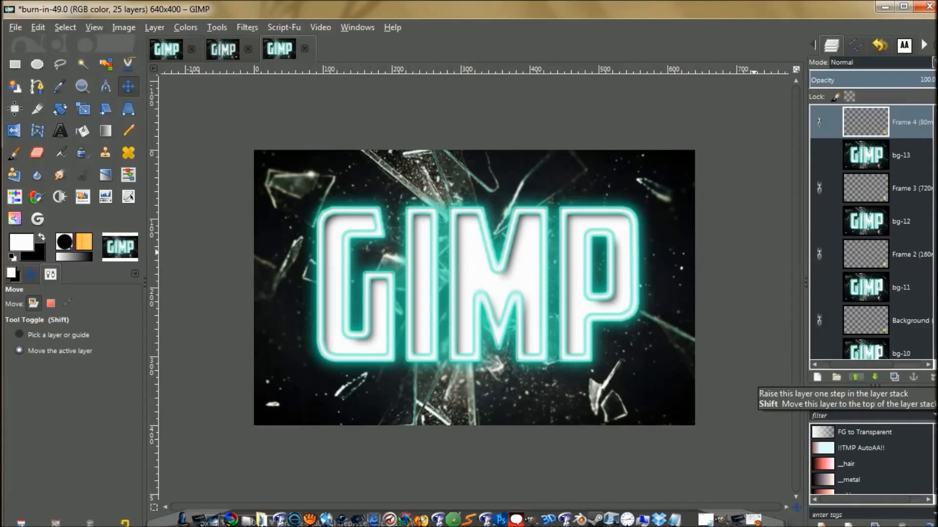
pyautogui.click(855, 377)
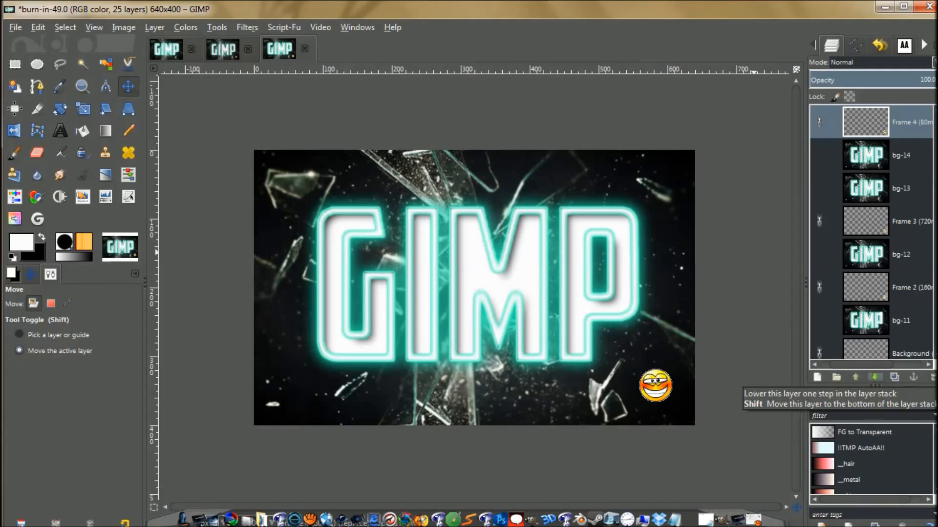
pyautogui.click(874, 377)
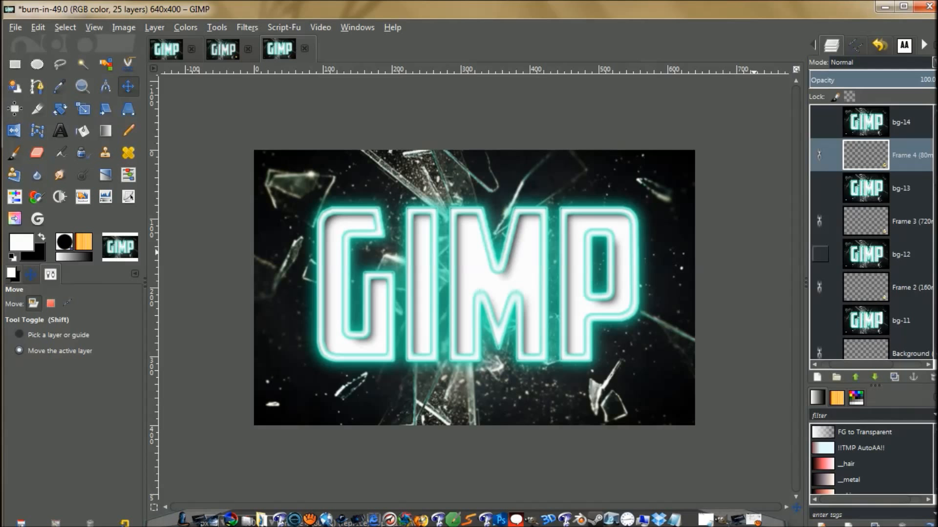
# Duplicate the emoticon's Frame 5 layer and raise the copy to the top of the stack, above bg-14.
pyautogui.scroll(-5, 871, 232)
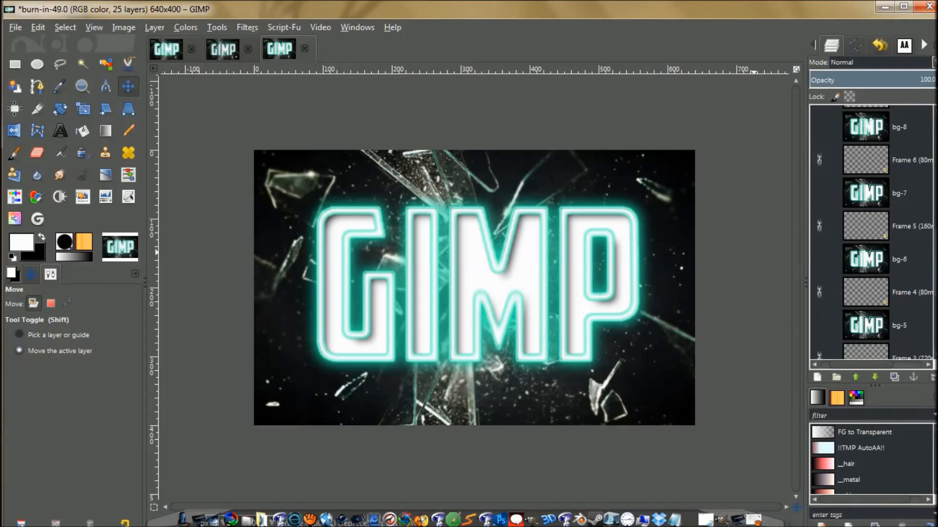
pyautogui.click(872, 226)
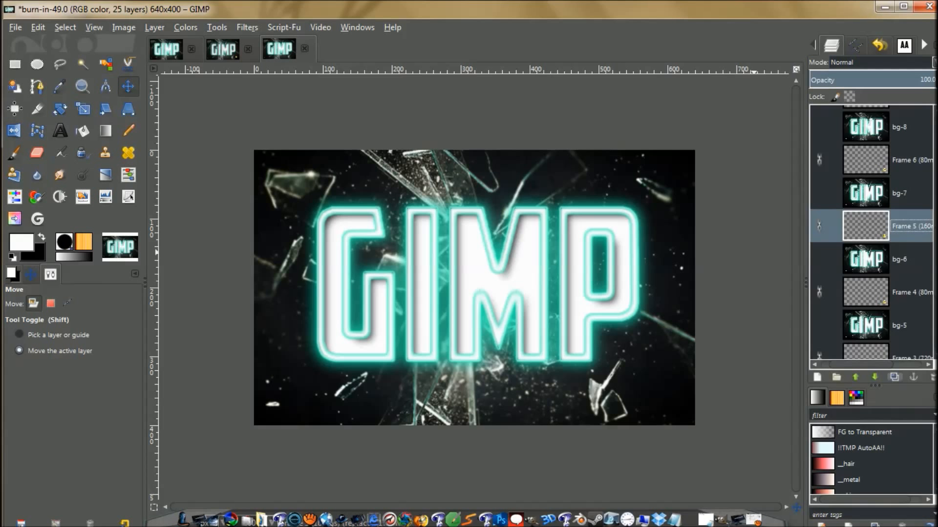
pyautogui.click(894, 377)
pyautogui.click(855, 377)
pyautogui.click(855, 377)
pyautogui.doubleClick(855, 377)
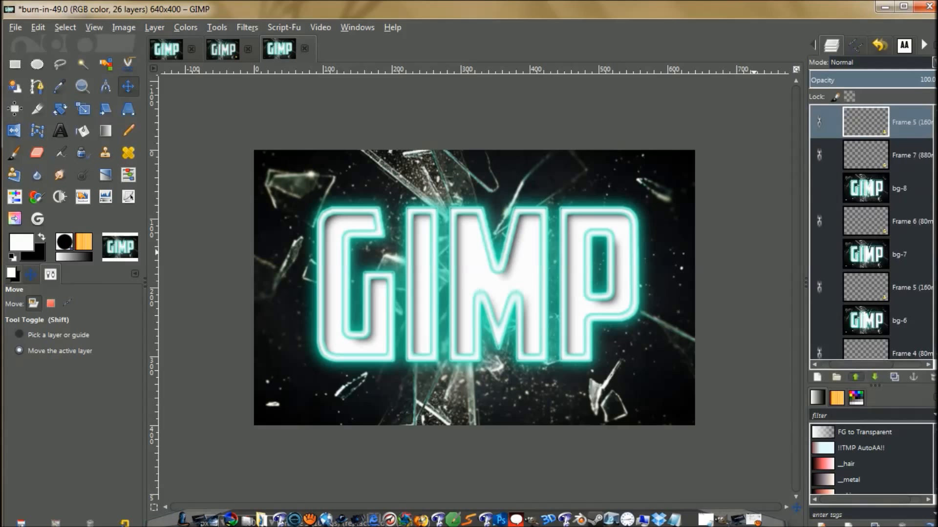
pyautogui.doubleClick(855, 377)
pyautogui.click(855, 377)
pyautogui.click(855, 377)
pyautogui.tripleClick(855, 377)
pyautogui.doubleClick(855, 377)
pyautogui.doubleClick(855, 377)
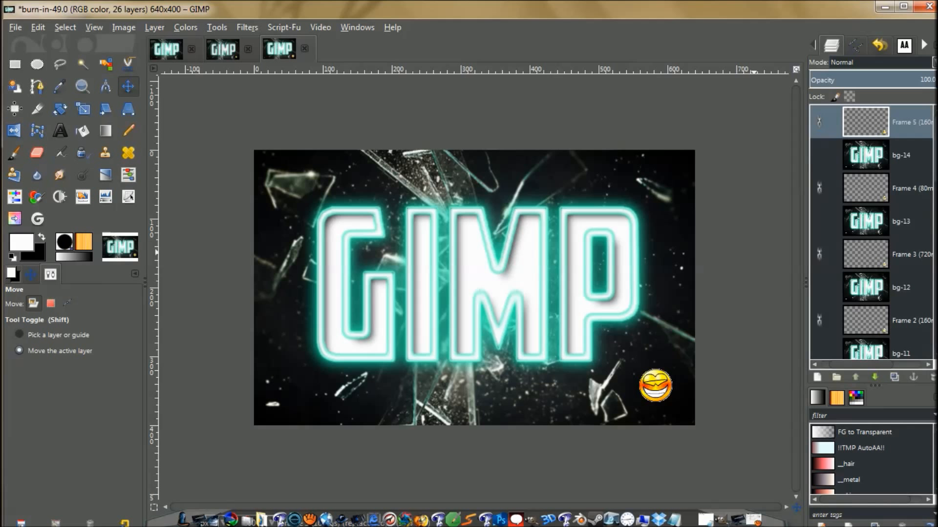
# Link the background layers bg-2 through bg-14.
pyautogui.scroll(-10, 872, 232)
pyautogui.rightClick(887, 310)
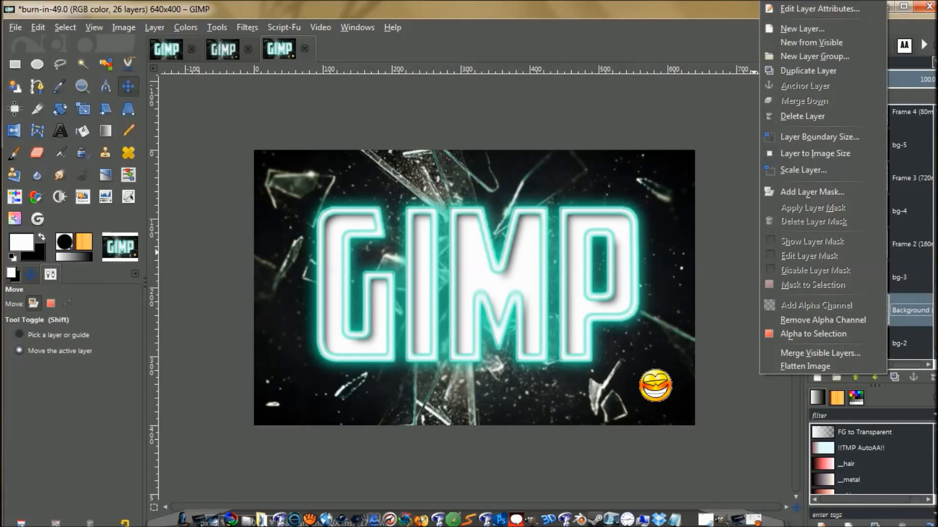
pyautogui.click(820, 310)
pyautogui.click(819, 343)
pyautogui.click(819, 276)
pyautogui.click(820, 211)
pyautogui.click(819, 144)
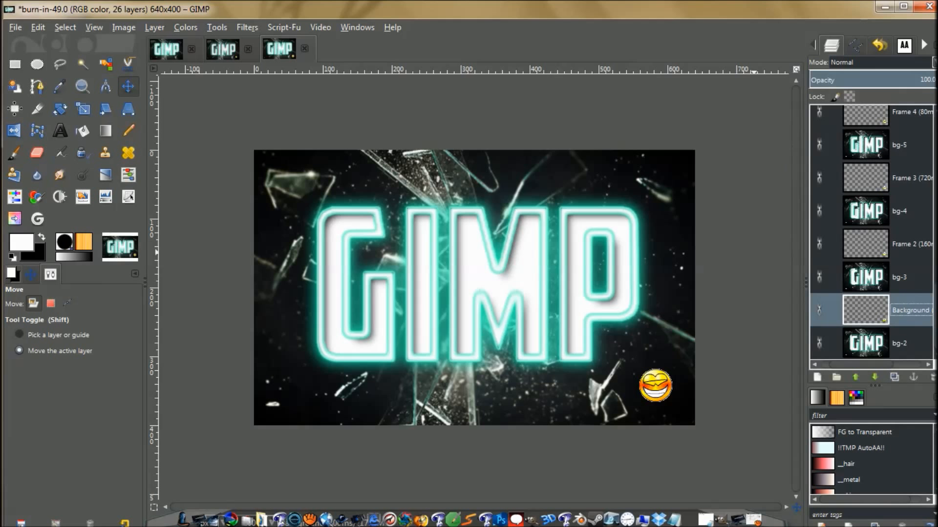
pyautogui.scroll(3, 872, 232)
pyautogui.click(820, 196)
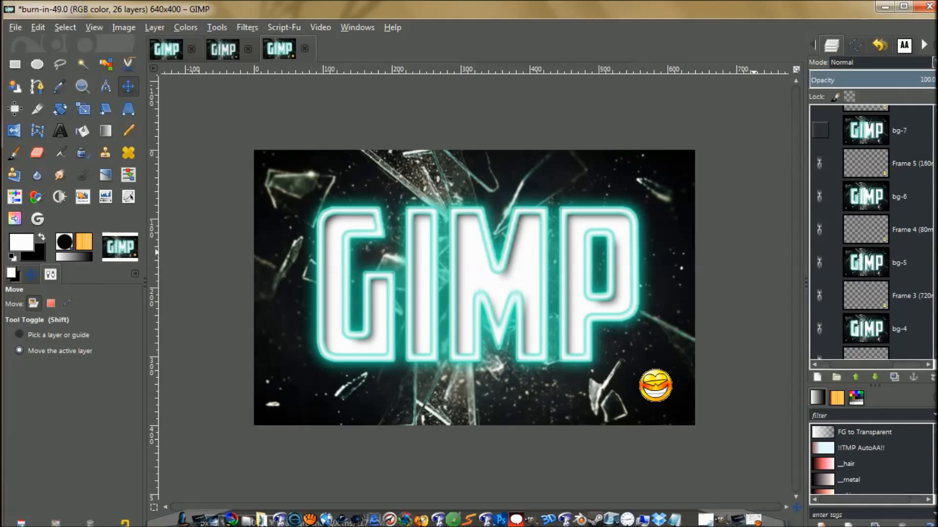
pyautogui.click(820, 130)
pyautogui.scroll(3, 819, 196)
pyautogui.click(820, 264)
pyautogui.click(820, 198)
pyautogui.click(820, 133)
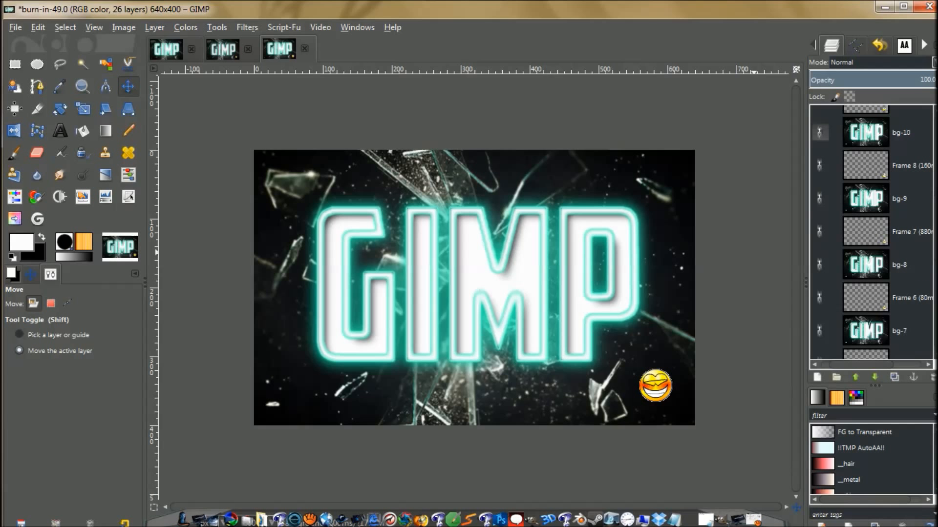
pyautogui.scroll(5, 820, 198)
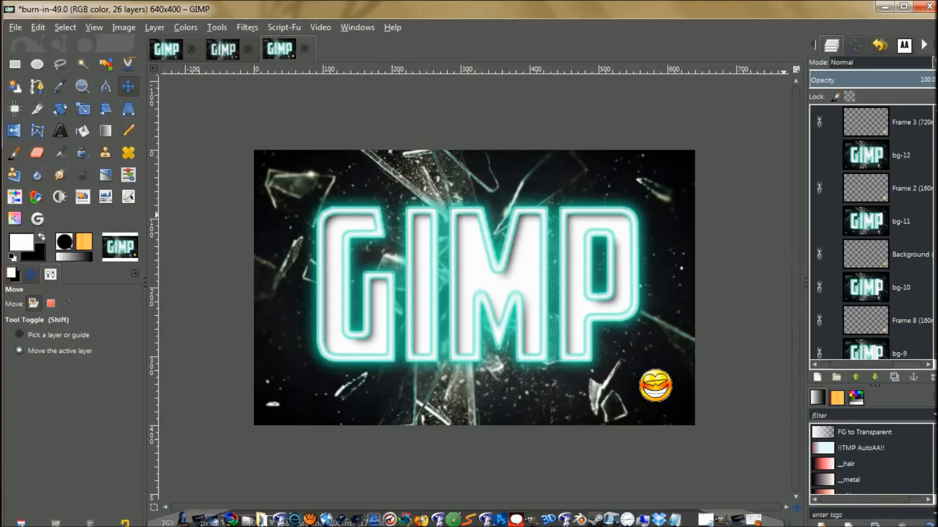
pyautogui.click(820, 221)
pyautogui.click(820, 155)
pyautogui.scroll(4, 820, 221)
pyautogui.click(820, 221)
pyautogui.click(820, 122)
pyautogui.click(820, 155)
pyautogui.click(820, 122)
# Turn on the visibility of the background layers from bg-13 down to bg-8.
pyautogui.moveTo(869, 365); pyautogui.dragTo(858, 365)
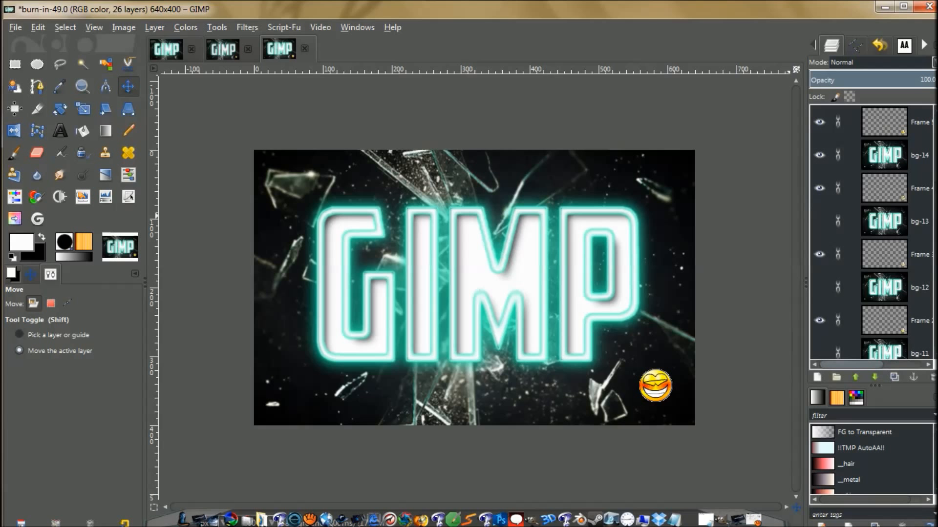
pyautogui.click(819, 222)
pyautogui.click(819, 287)
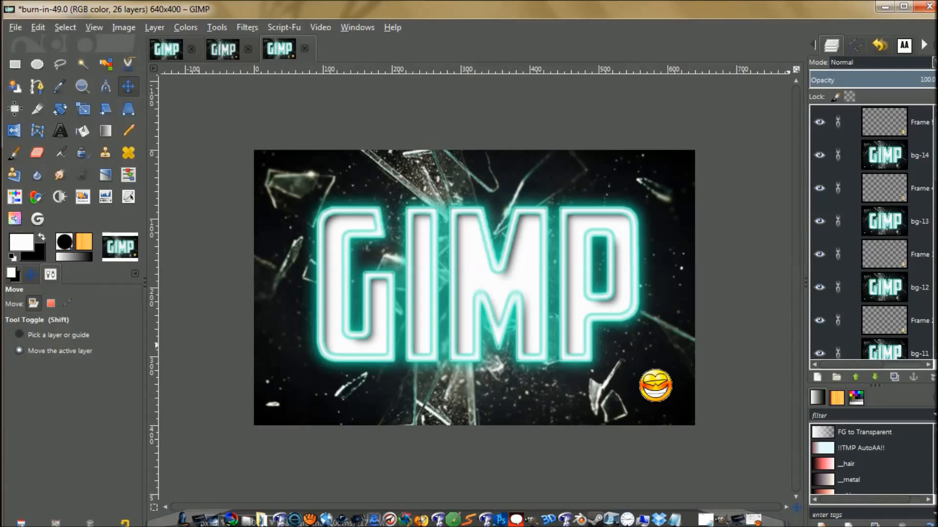
pyautogui.scroll(-5, 830, 254)
pyautogui.click(819, 220)
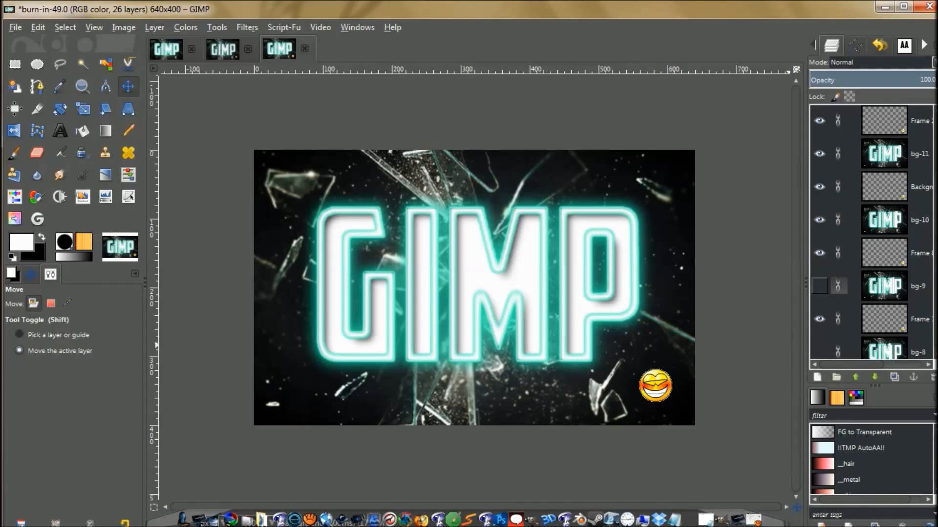
pyautogui.click(819, 352)
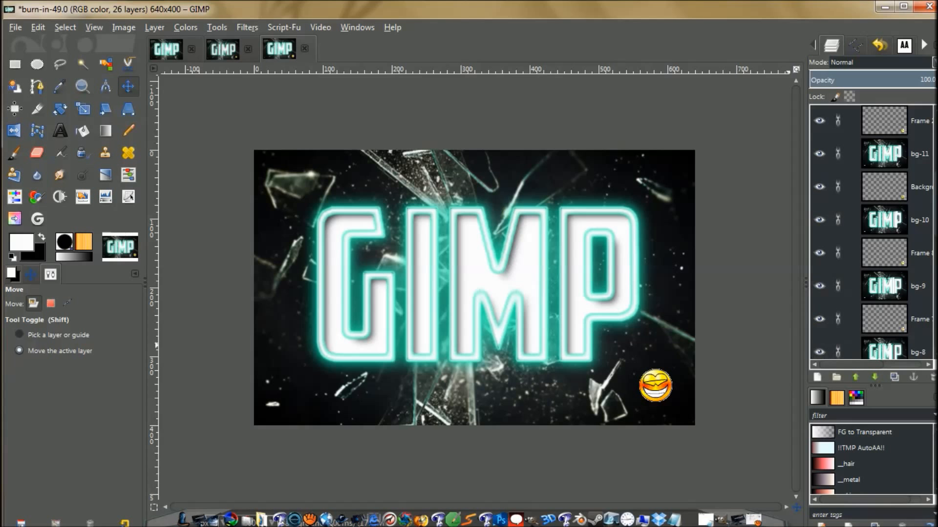
# Turn on the visibility of background layers bg-7, bg-6, bg-5, bg-3 and bg-2.
pyautogui.scroll(-5, 819, 210)
pyautogui.click(819, 276)
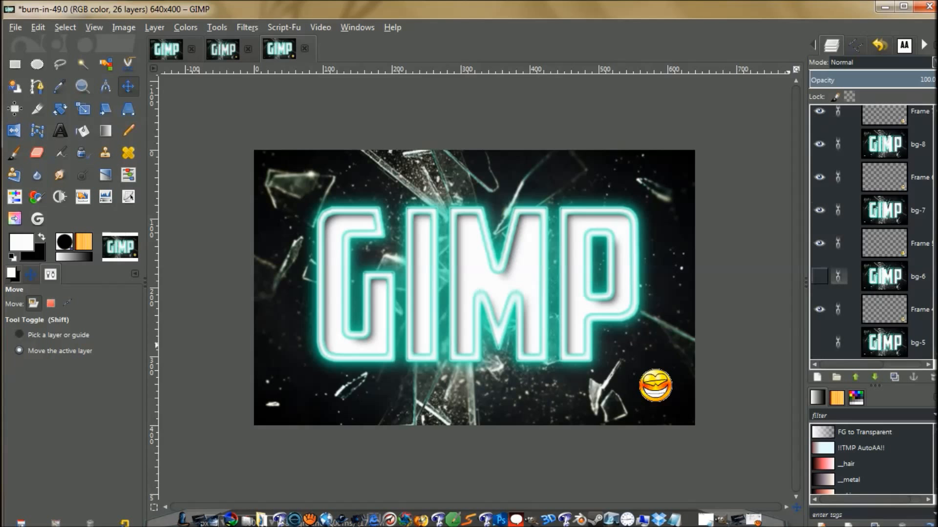
pyautogui.click(819, 342)
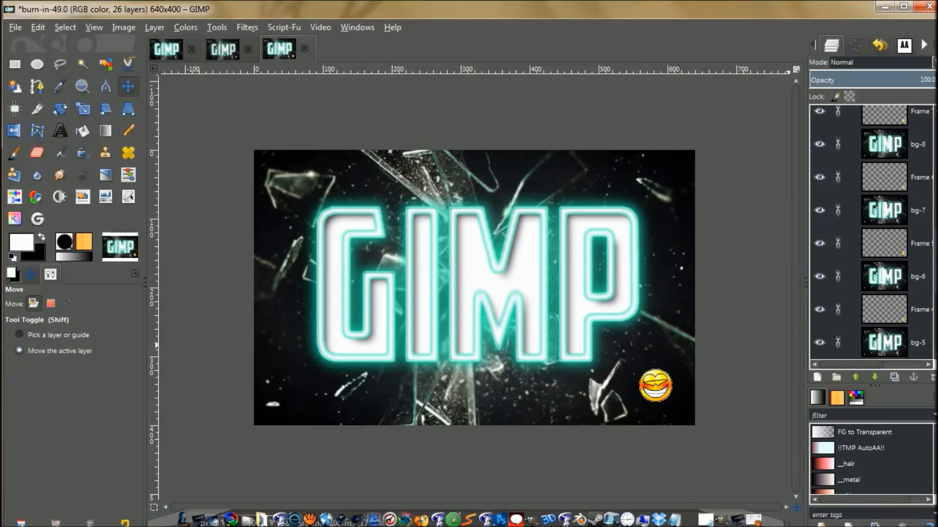
pyautogui.scroll(-5, 819, 244)
pyautogui.click(819, 277)
pyautogui.click(820, 343)
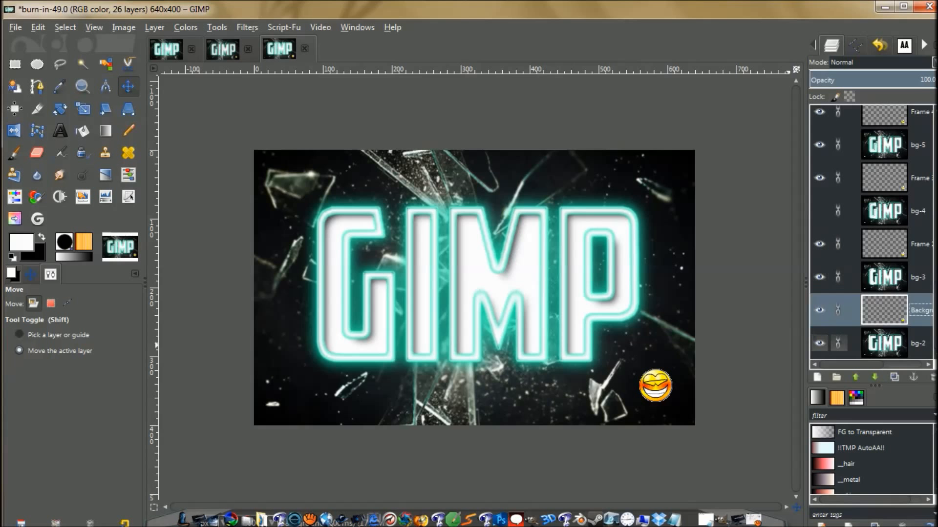
# Try to merge the lowest Background, Frame 2 and Frame 3 emoticon layers down into the background layers beneath them.
pyautogui.rightClick(901, 311)
pyautogui.click(820, 101)
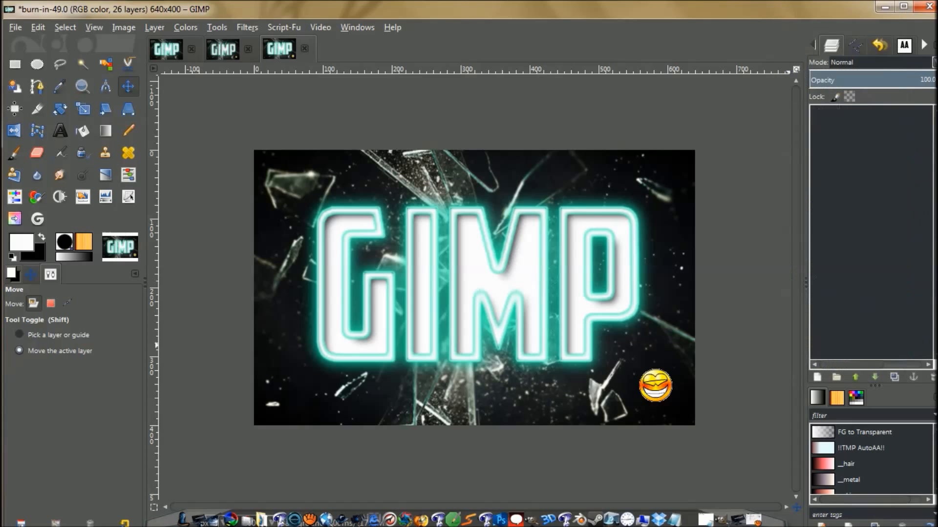
pyautogui.rightClick(892, 277)
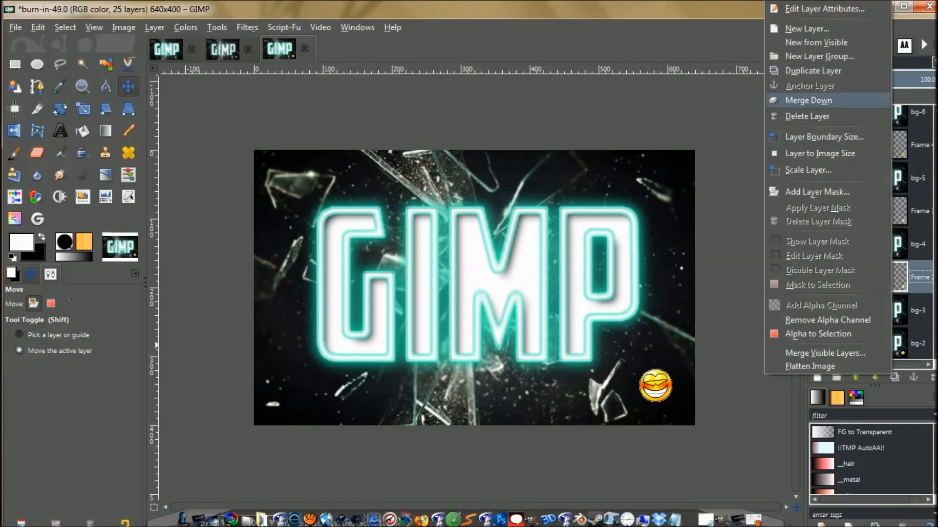
pyautogui.click(811, 100)
pyautogui.rightClick(901, 244)
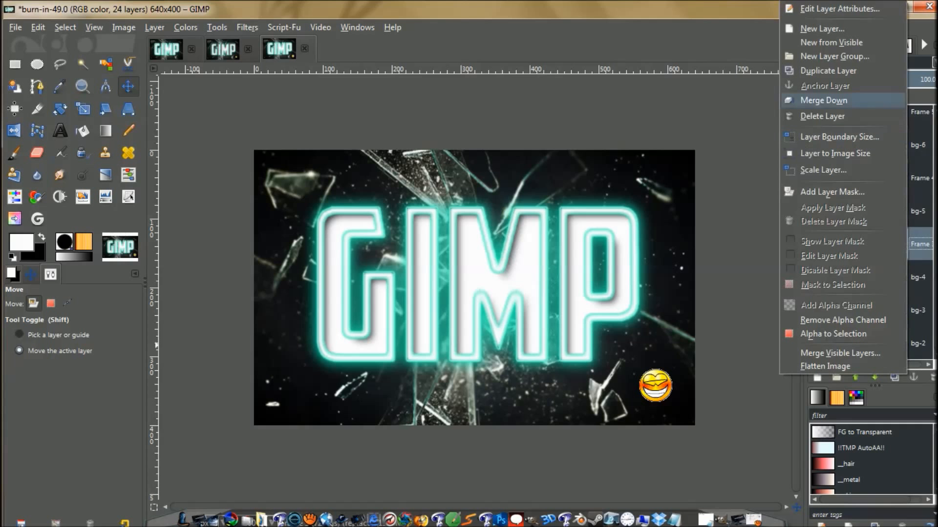
pyautogui.click(845, 101)
pyautogui.rightClick(902, 211)
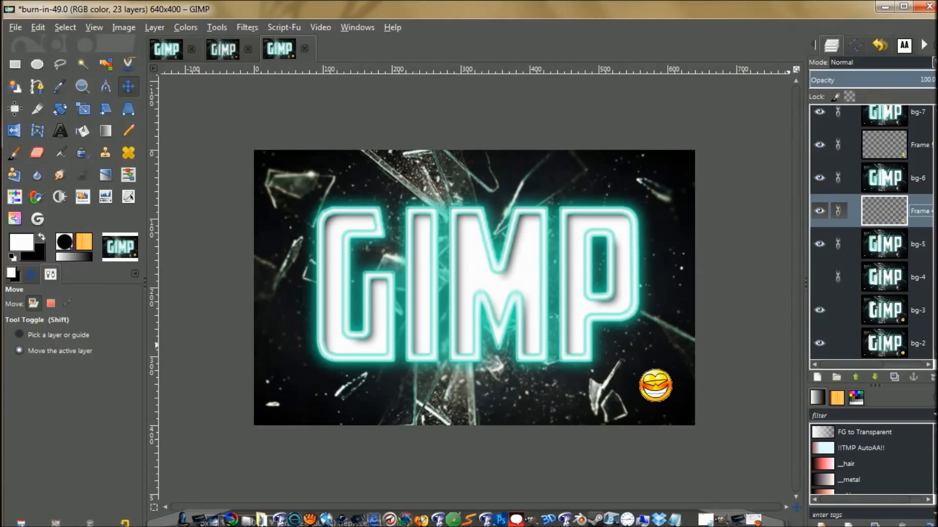
# Undo the three layer merges and turn the visibility of bg-2 back on.
pyautogui.hotkey('ctrl', 'z')
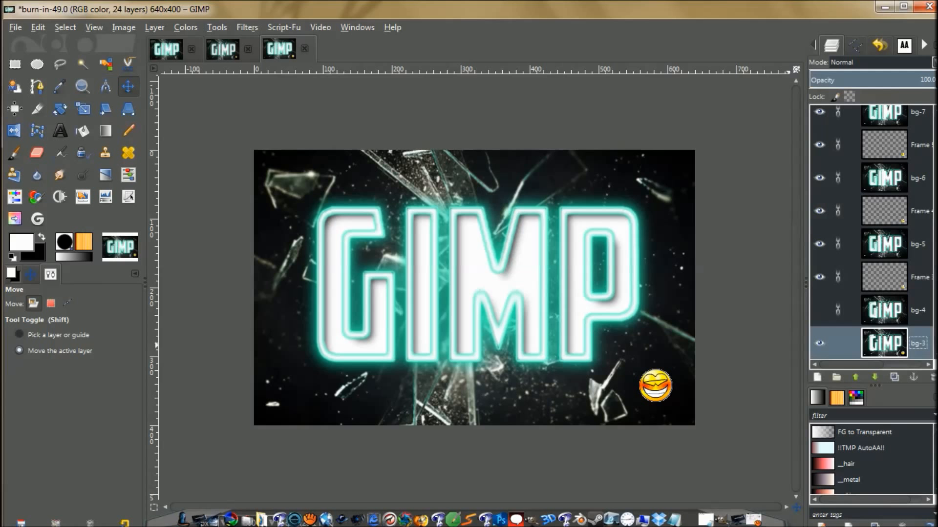
pyautogui.hotkey('ctrl', 'z')
pyautogui.hotkey('ctrl', 'z')
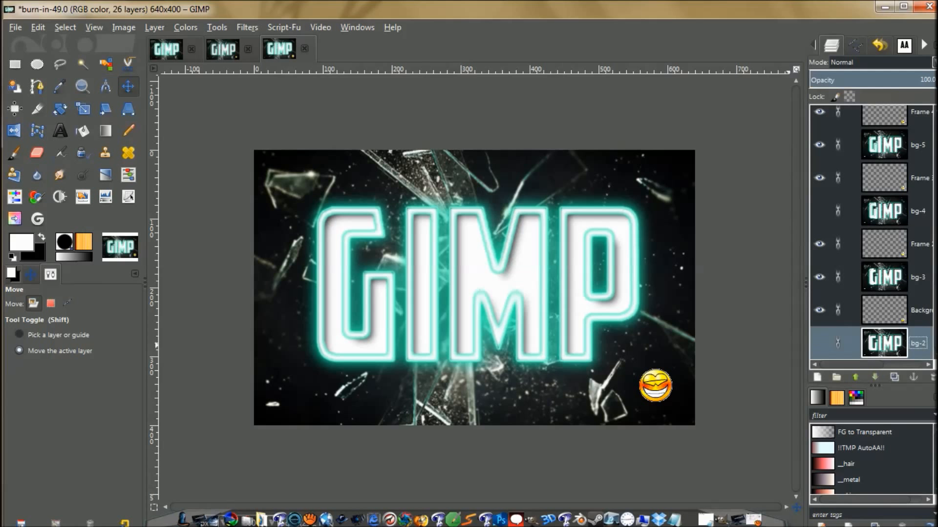
pyautogui.click(819, 343)
# Unlink the background layers from bg-2 up to bg-14, leaving the emoticon layers linked.
pyautogui.click(838, 276)
pyautogui.click(839, 211)
pyautogui.click(837, 144)
pyautogui.scroll(4, 838, 235)
pyautogui.click(838, 201)
pyautogui.click(838, 136)
pyautogui.scroll(4, 838, 234)
pyautogui.click(838, 205)
pyautogui.click(838, 138)
pyautogui.scroll(4, 838, 196)
pyautogui.click(838, 195)
pyautogui.click(838, 129)
pyautogui.scroll(4, 838, 205)
pyautogui.click(838, 207)
pyautogui.click(838, 141)
pyautogui.scroll(2, 838, 141)
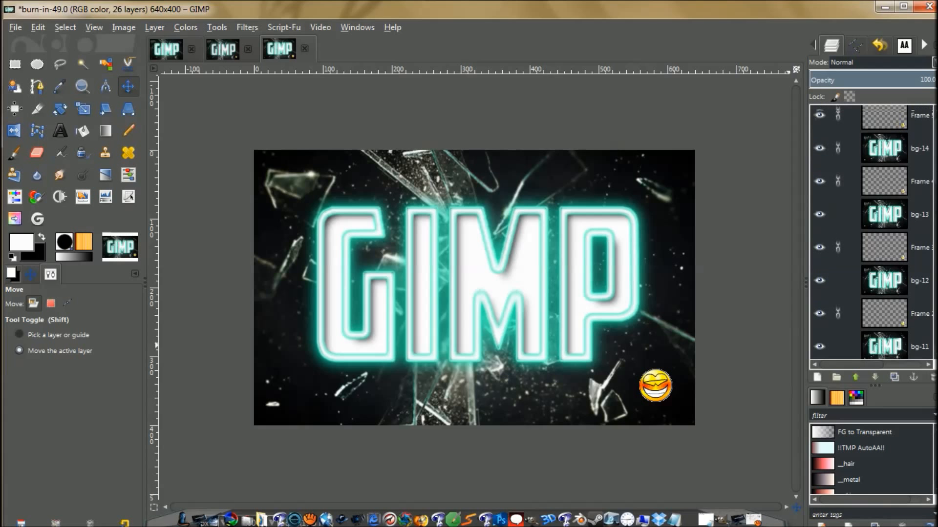
pyautogui.click(838, 148)
pyautogui.scroll(1, 838, 148)
# Merge the lowest emoticon Background layer down into bg-2 and the Frame 2 layer down into bg-3.
pyautogui.scroll(-15, 838, 205)
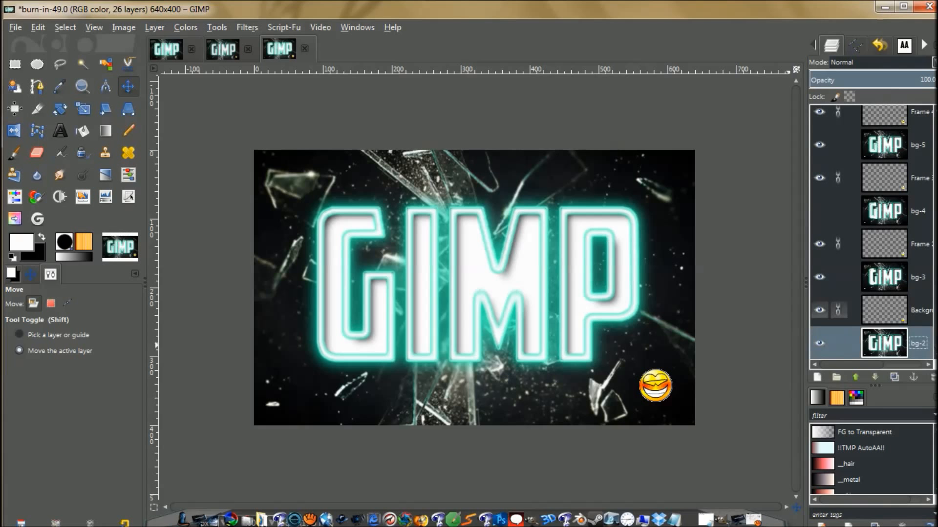
pyautogui.rightClick(885, 310)
pyautogui.click(802, 100)
pyautogui.click(891, 277)
pyautogui.rightClick(891, 277)
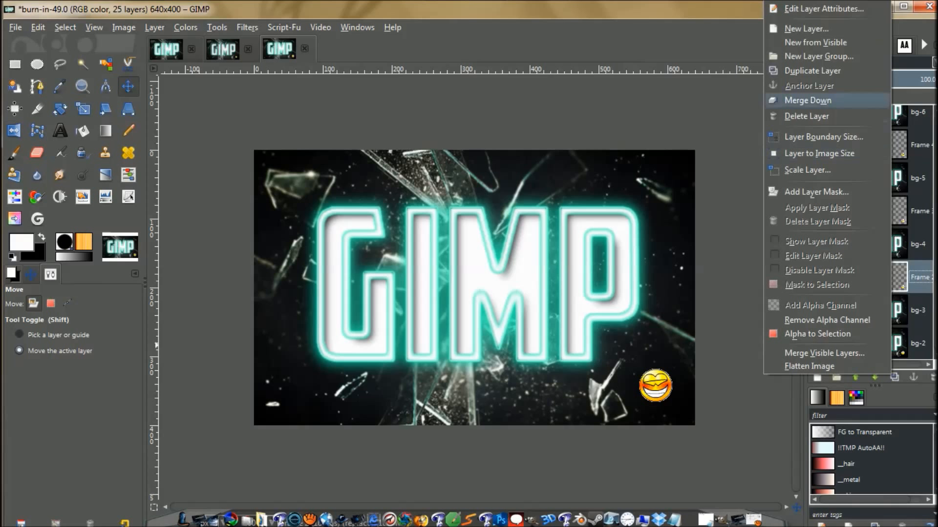
pyautogui.click(808, 100)
# Try to merge the lowest Frame 3 and Frame 4 emoticon layers down into the background layers beneath them.
pyautogui.click(896, 243)
pyautogui.rightClick(896, 244)
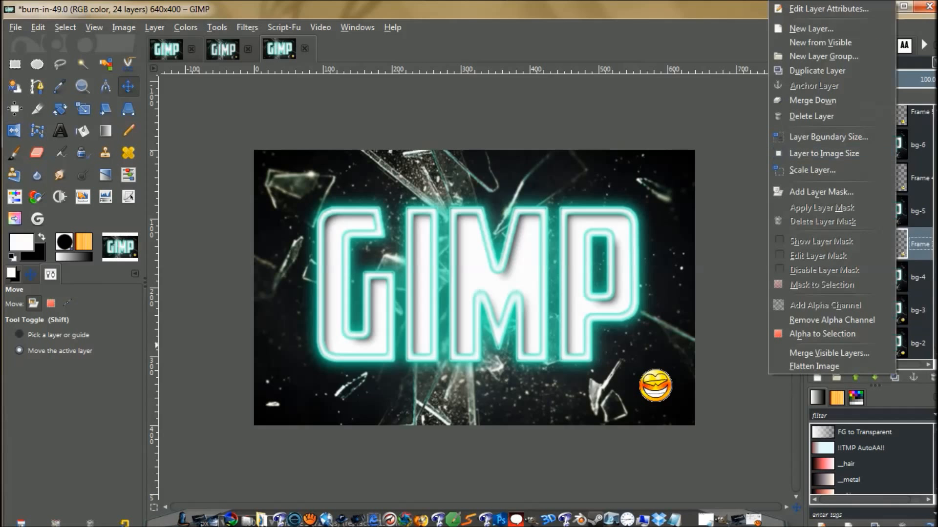
pyautogui.click(812, 101)
pyautogui.click(896, 211)
pyautogui.rightClick(896, 211)
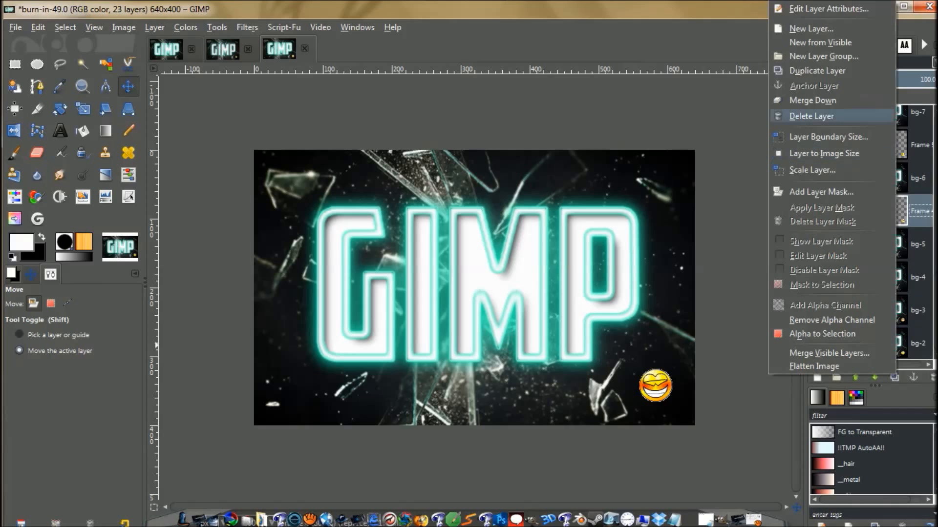
pyautogui.click(813, 100)
# Try to merge the lower Frame 5 emoticon layer down into bg-6 and the Frame 6 layer down into bg-7.
pyautogui.click(896, 177)
pyautogui.rightClick(896, 178)
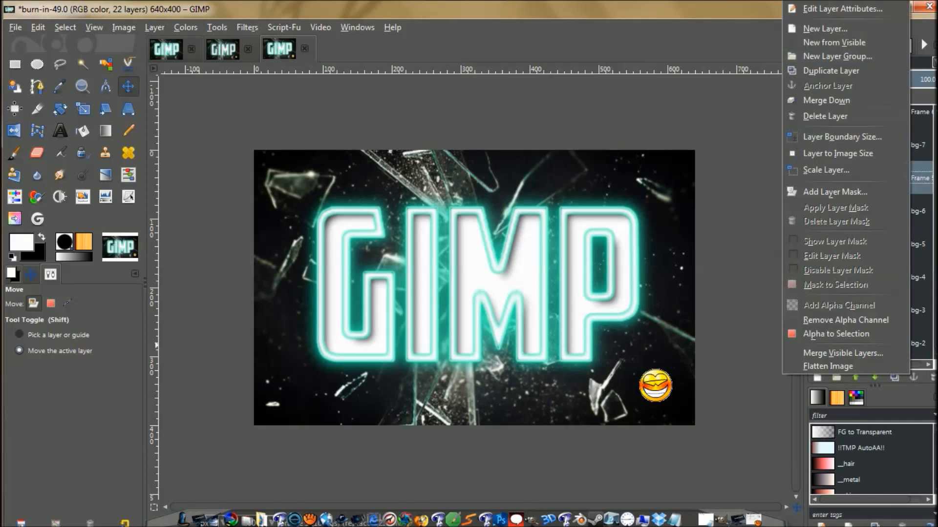
pyautogui.click(813, 100)
pyautogui.click(894, 142)
pyautogui.rightClick(893, 142)
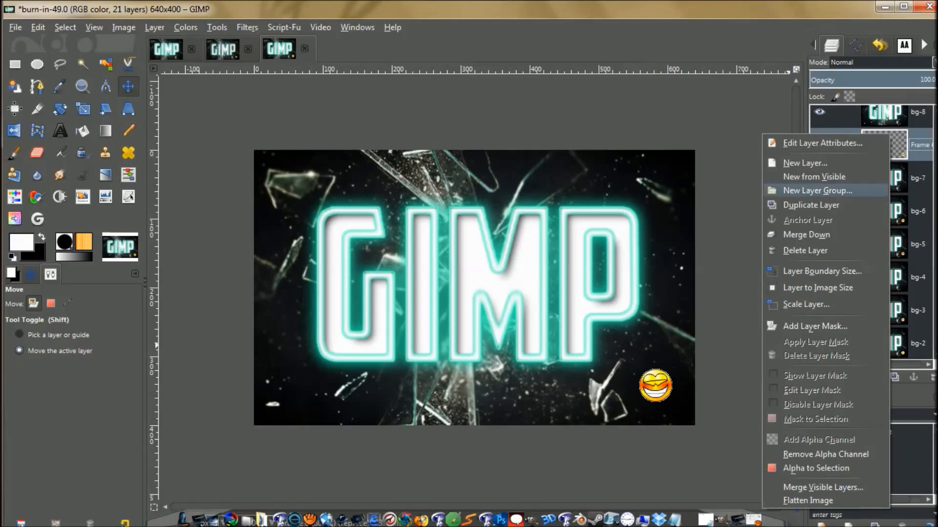
pyautogui.click(805, 234)
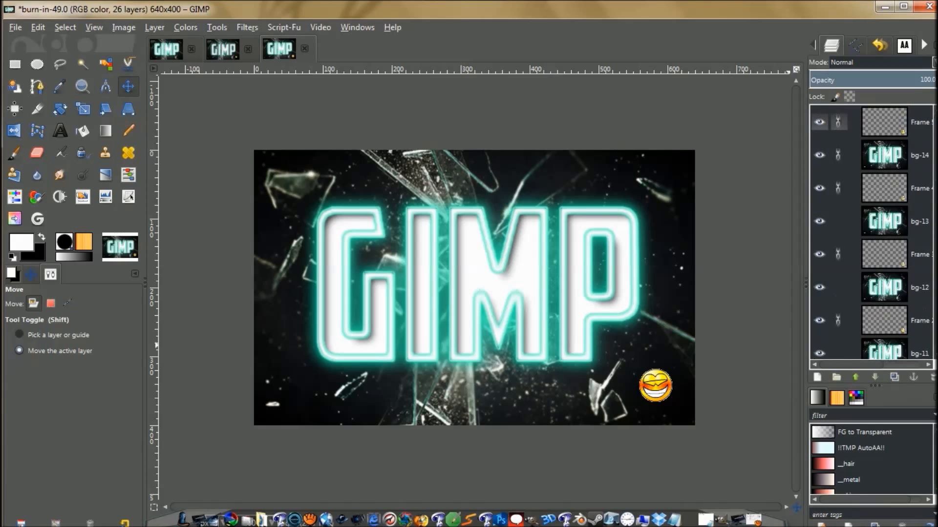
# Try to merge the lowest Background, Frame 2 and Frame 3 emoticon layers down into the layers beneath them.
pyautogui.click(895, 310)
pyautogui.rightClick(894, 310)
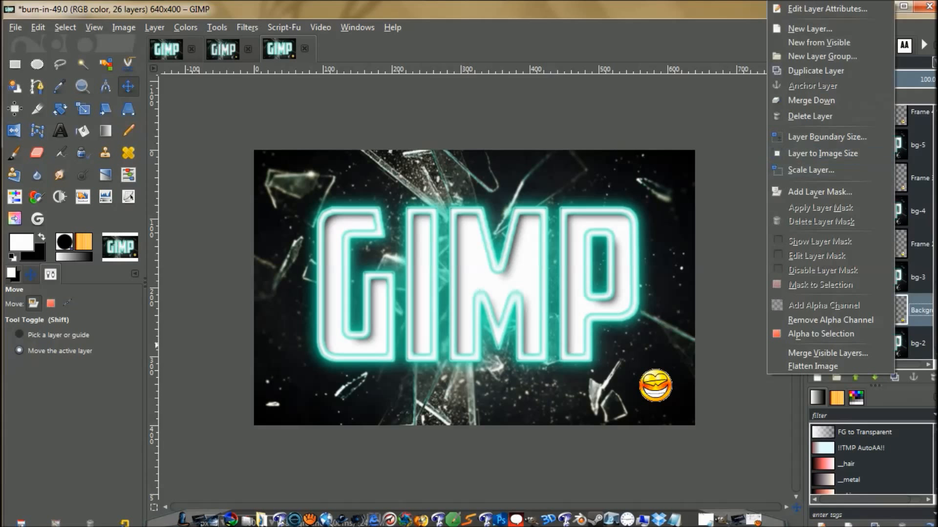
pyautogui.click(811, 100)
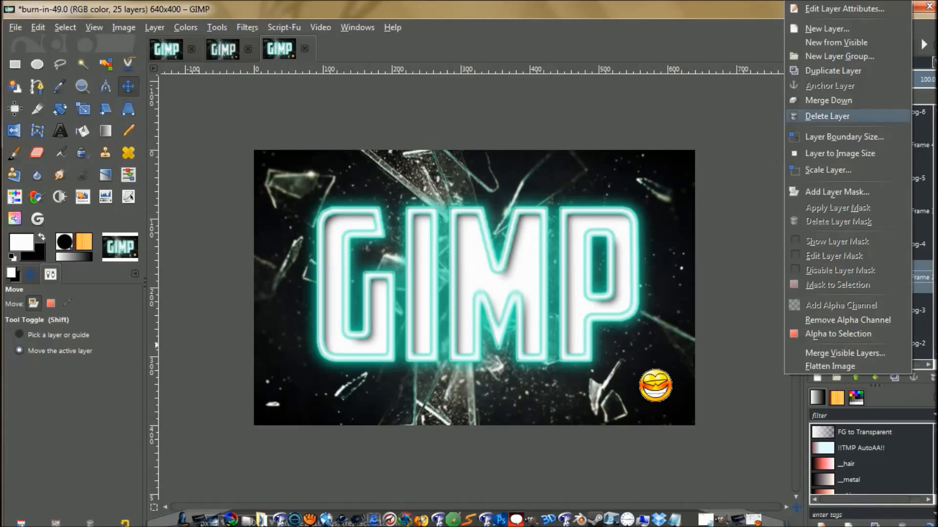
pyautogui.click(827, 117)
pyautogui.rightClick(906, 244)
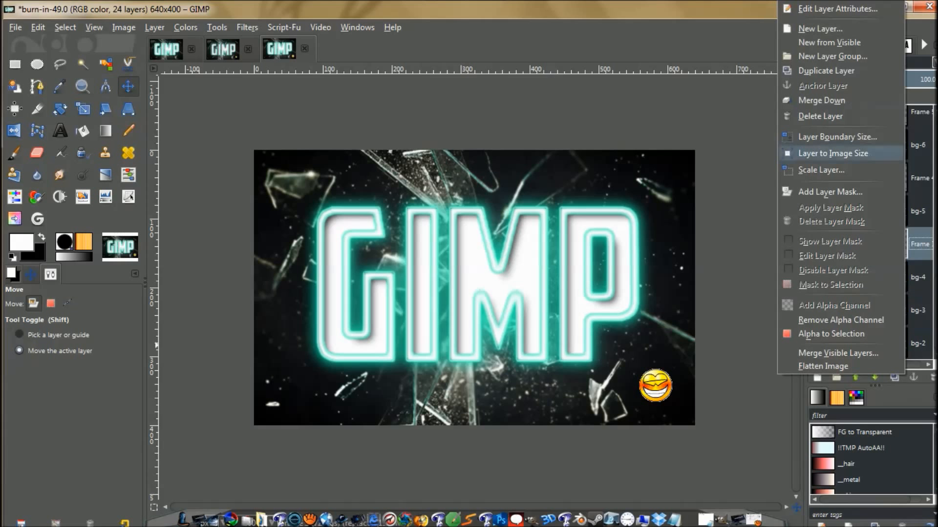
pyautogui.click(865, 101)
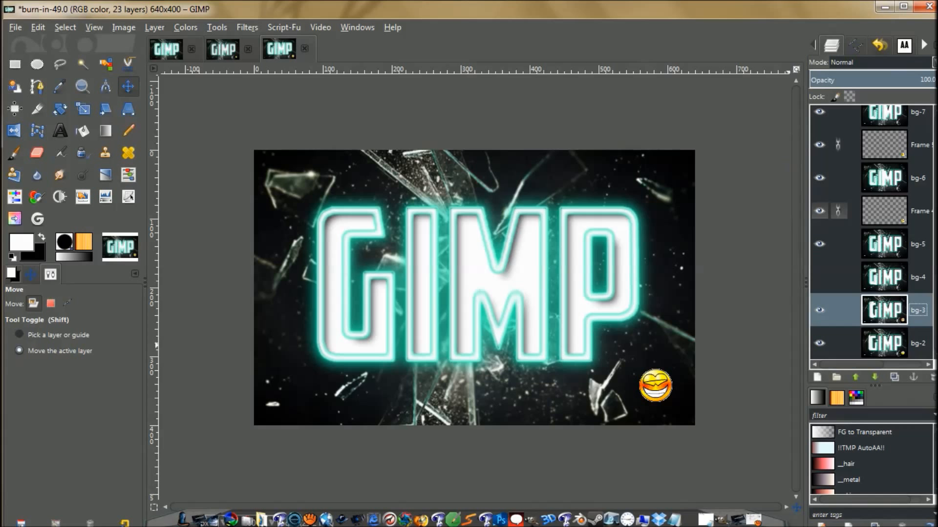
# Undo the Frame 3 merge, try it once more, and undo all merges back to the separate emoticon layers.
pyautogui.hotkey('ctrl', 'z')
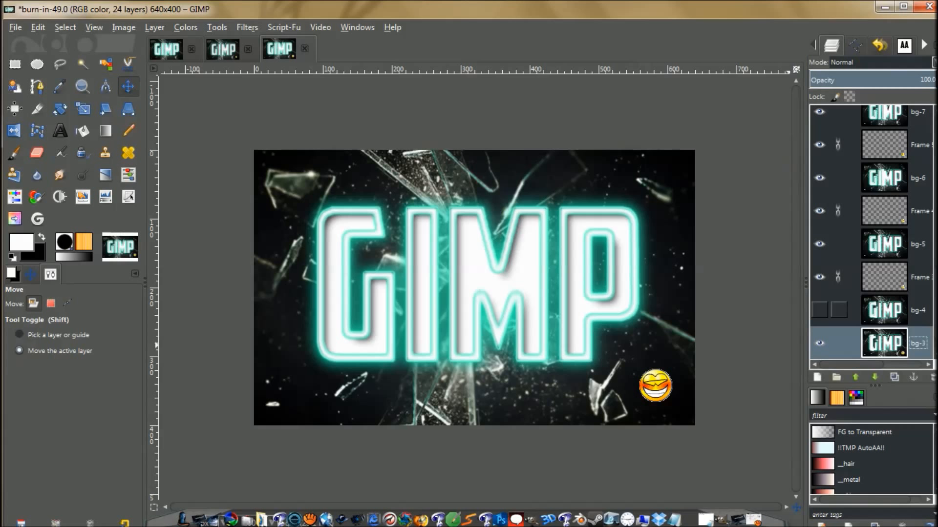
pyautogui.rightClick(884, 277)
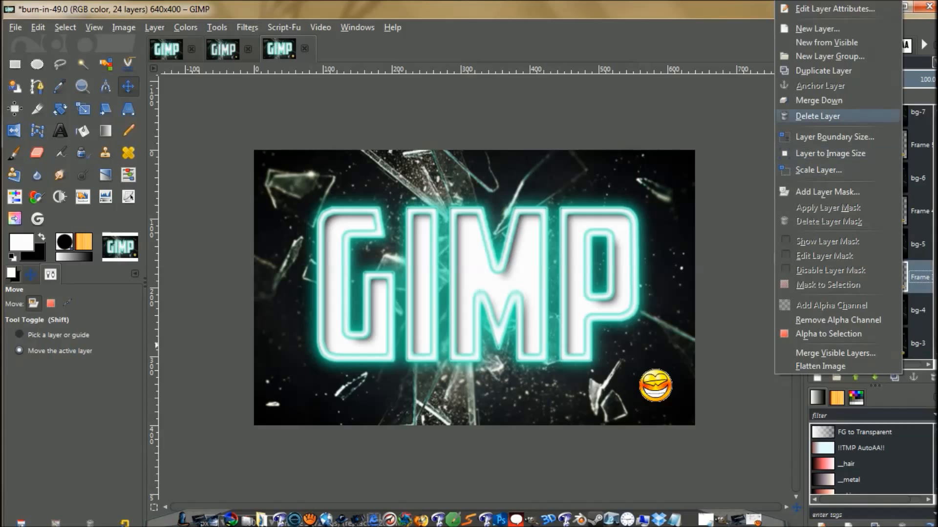
pyautogui.click(819, 100)
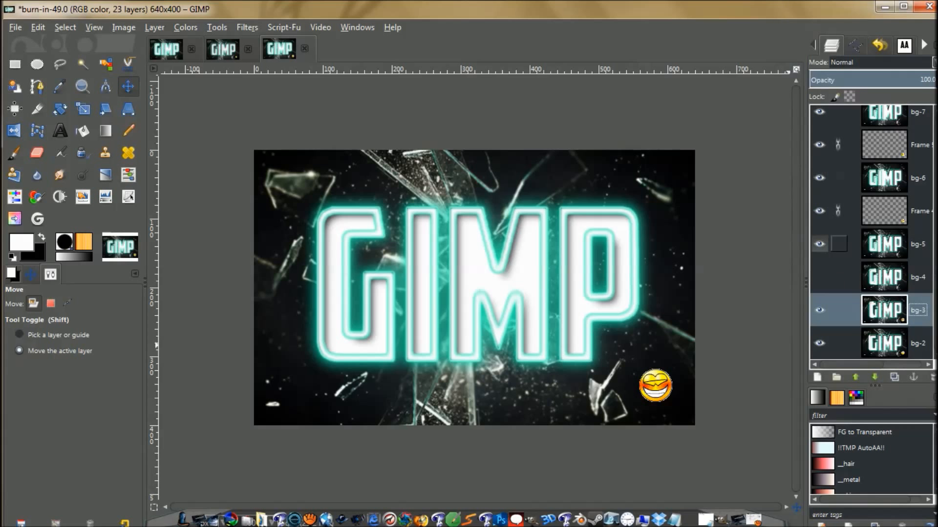
pyautogui.hotkey('ctrl', 'z')
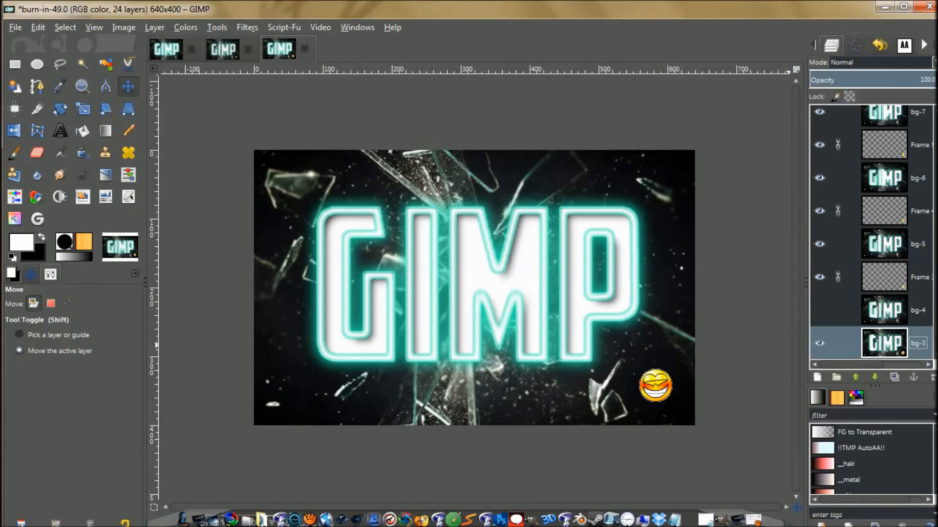
pyautogui.hotkey('ctrl', 'z')
pyautogui.hotkey('ctrl', 'z')
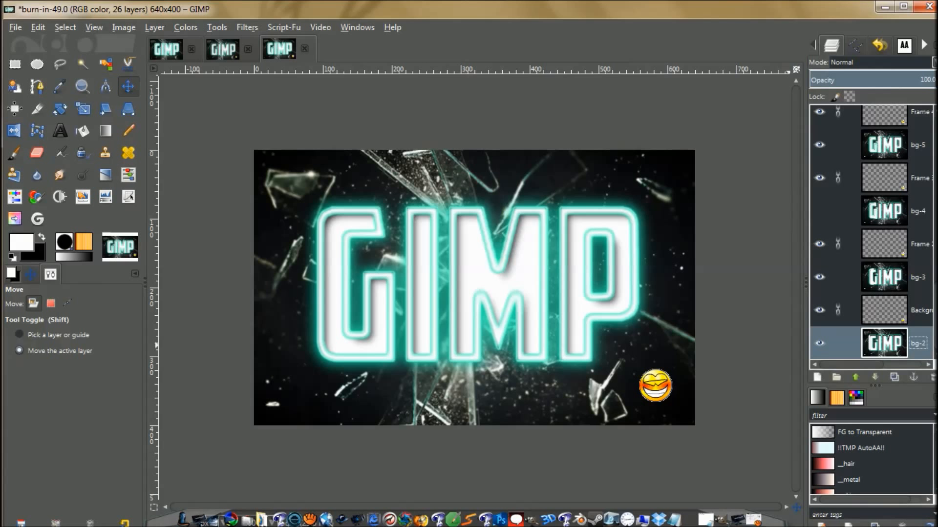
# Merge the topmost Frame 5 emoticon layer down into bg-14 and the Frame 4 layer down into bg-13.
pyautogui.scroll(5, 872, 232)
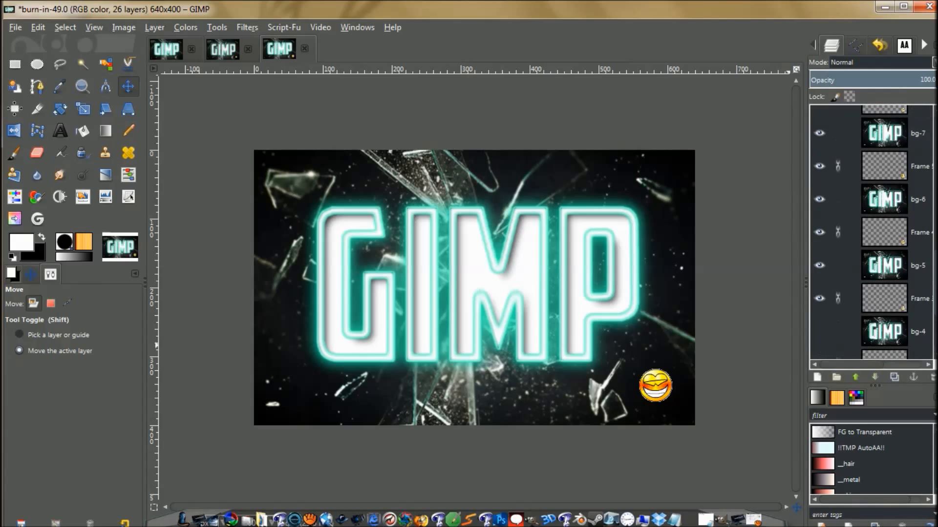
pyautogui.scroll(10, 871, 232)
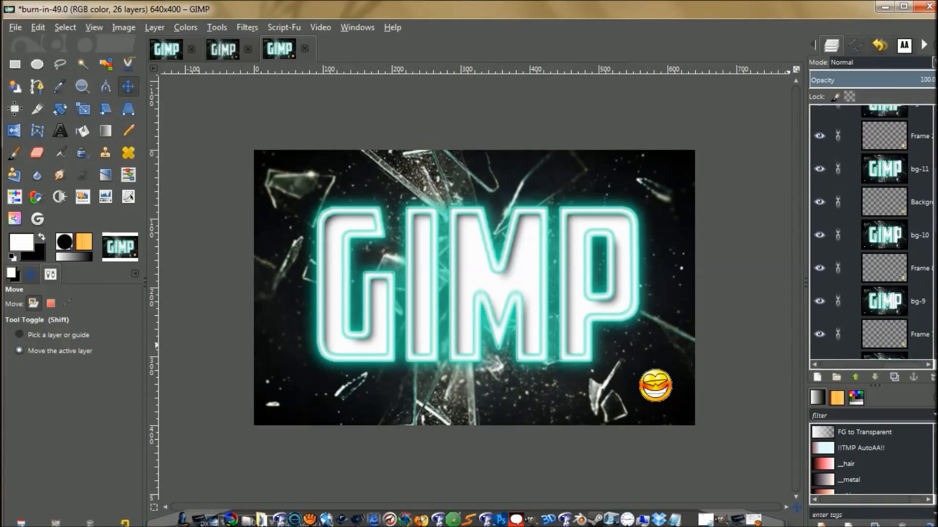
pyautogui.rightClick(884, 130)
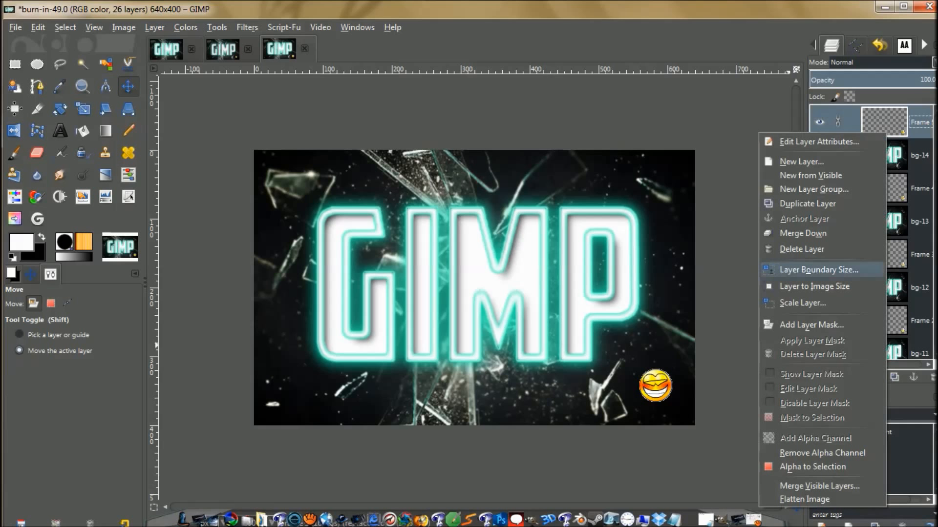
pyautogui.click(803, 233)
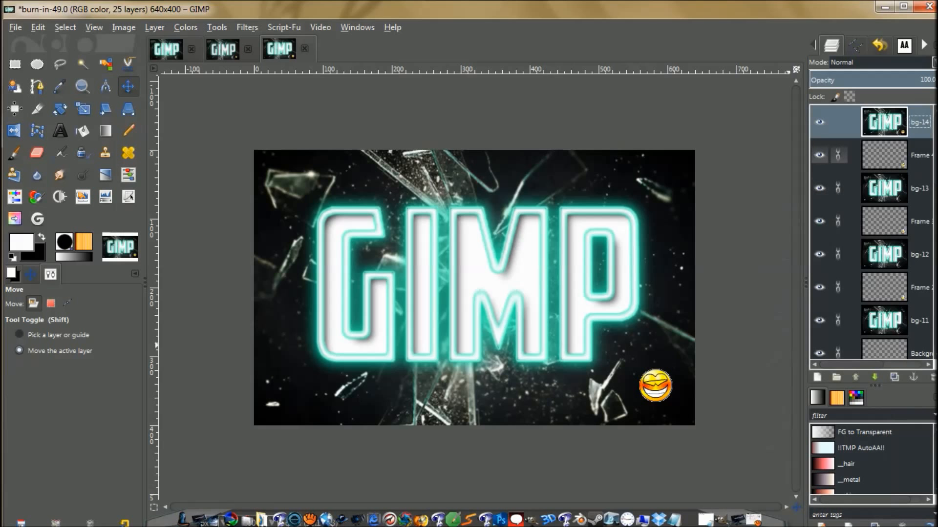
pyautogui.rightClick(894, 155)
pyautogui.click(825, 101)
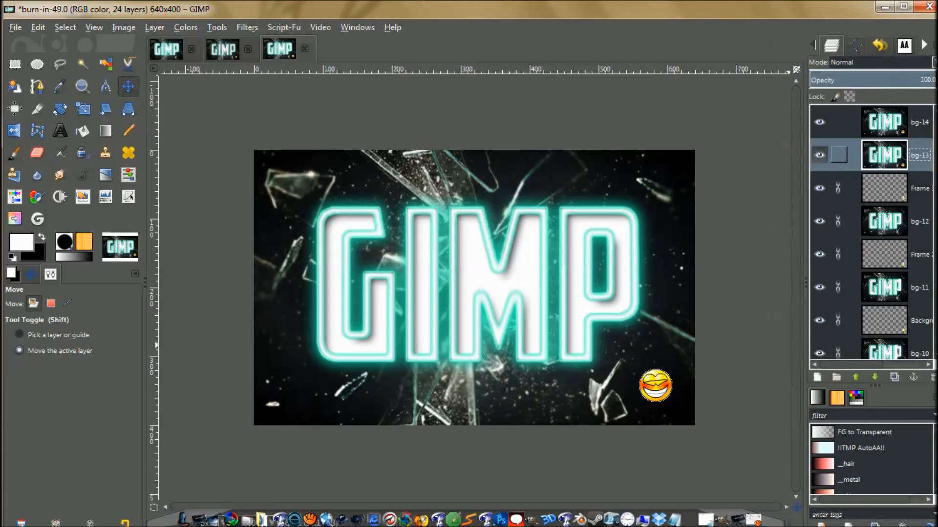
# Merge the upper Frame 3 emoticon layer down into bg-12 and the upper Frame 2 layer down into bg-11.
pyautogui.click(891, 188)
pyautogui.rightClick(891, 188)
pyautogui.click(825, 100)
pyautogui.click(891, 221)
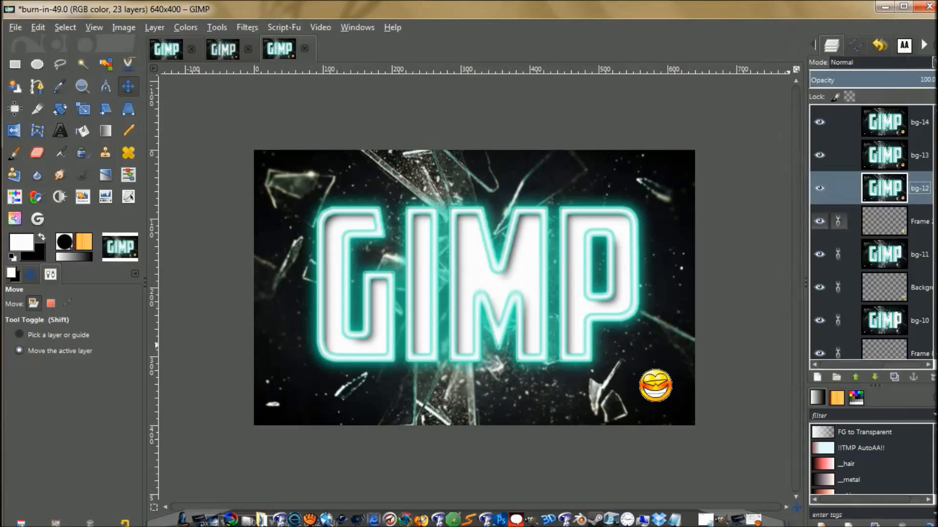
pyautogui.rightClick(891, 221)
pyautogui.click(825, 101)
pyautogui.click(892, 254)
pyautogui.rightClick(891, 255)
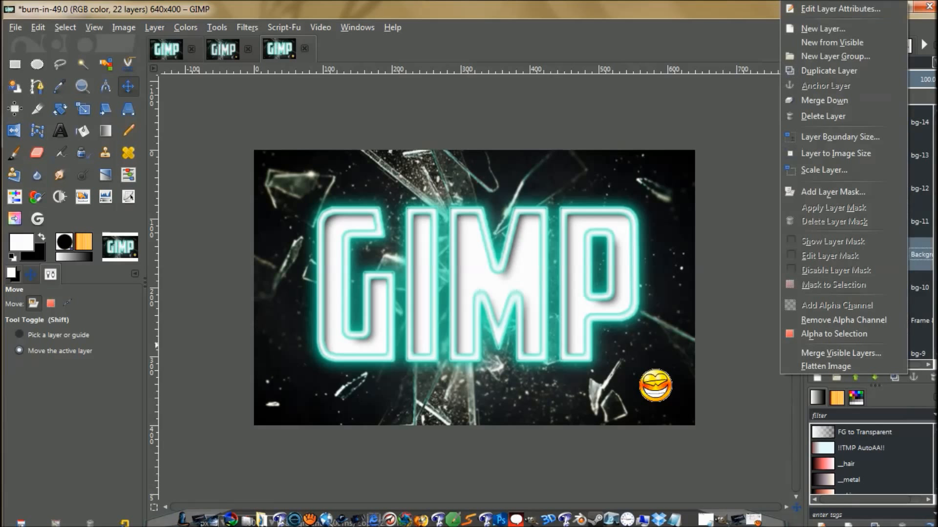
pyautogui.click(823, 115)
pyautogui.hotkey('ctrl', 'z')
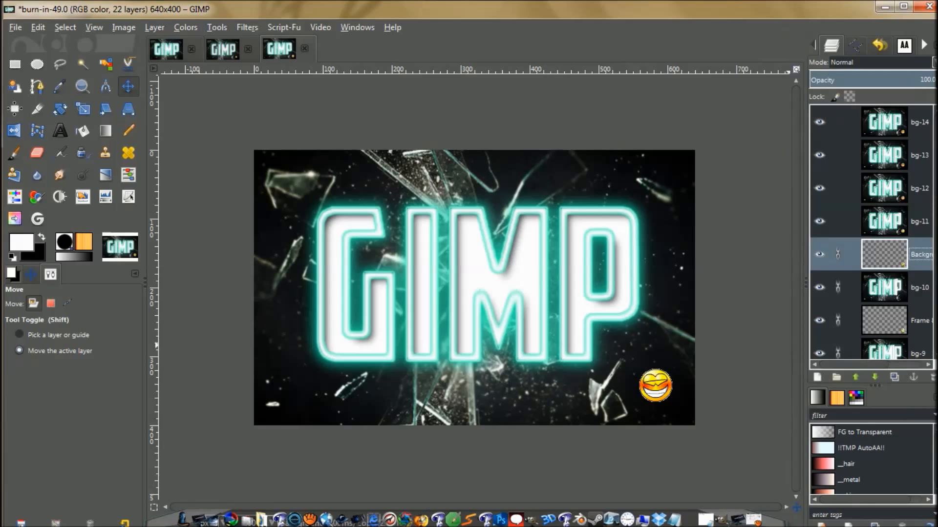
# Merge the upper emoticon Background layer down into bg-10 and the Frame 8 layer down into bg-9.
pyautogui.rightClick(914, 258)
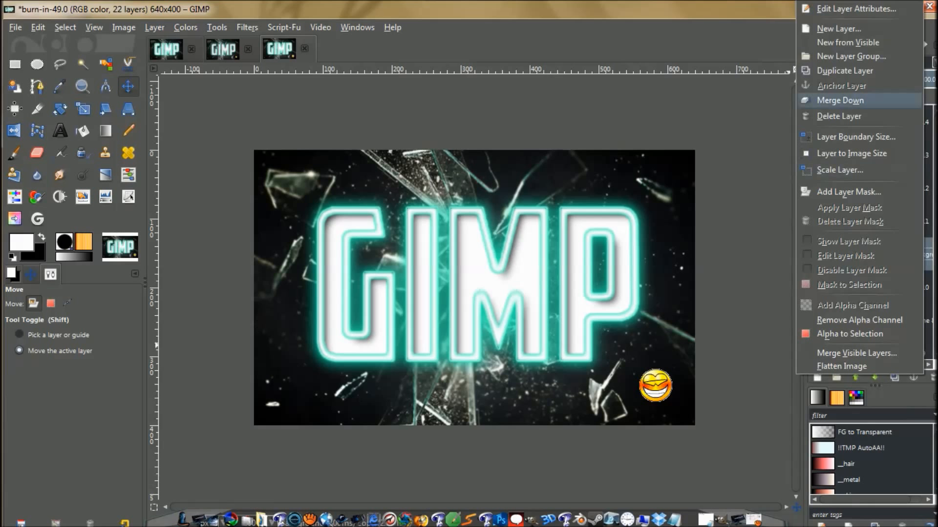
pyautogui.click(839, 100)
pyautogui.click(891, 320)
pyautogui.rightClick(892, 321)
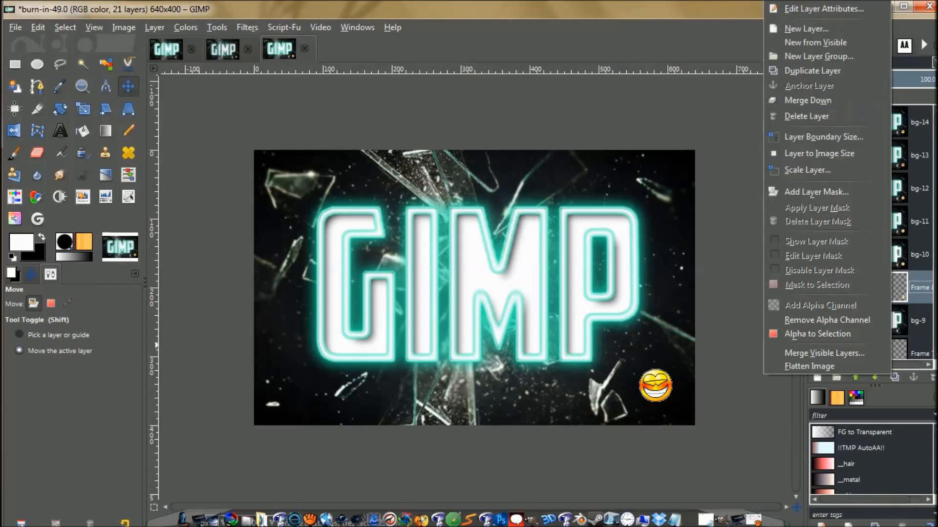
pyautogui.click(840, 100)
# Merge the emoticon frame above bg-8 down into bg-8 and the Frame 6 layer down into bg-7.
pyautogui.click(892, 320)
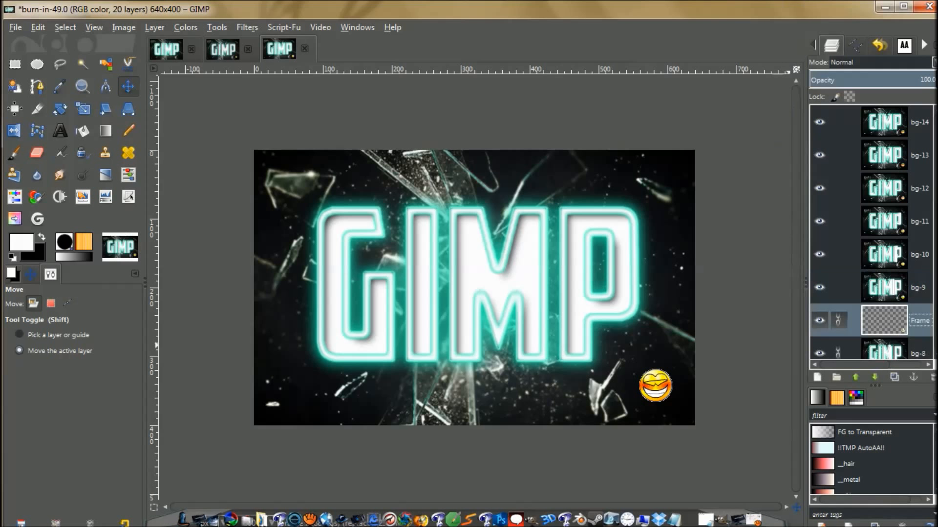
pyautogui.rightClick(892, 320)
pyautogui.click(840, 101)
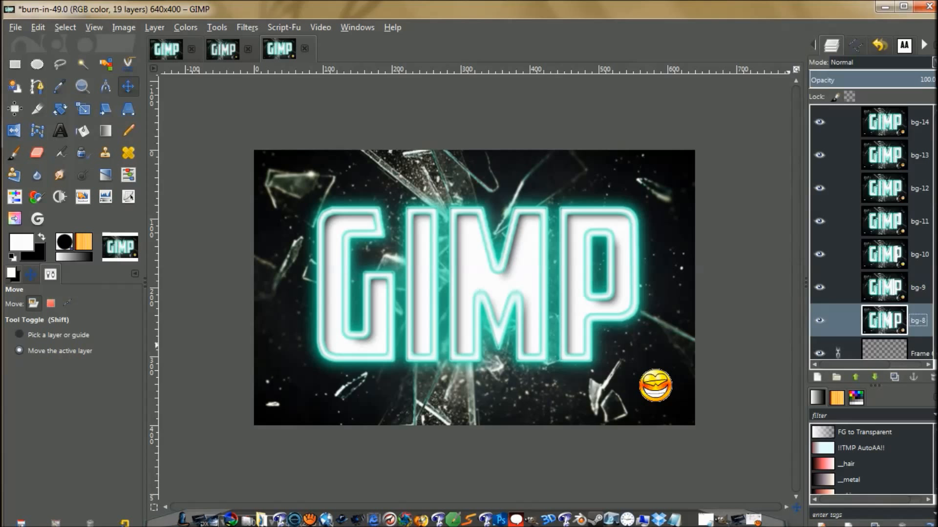
pyautogui.scroll(-5, 871, 235)
pyautogui.click(884, 195)
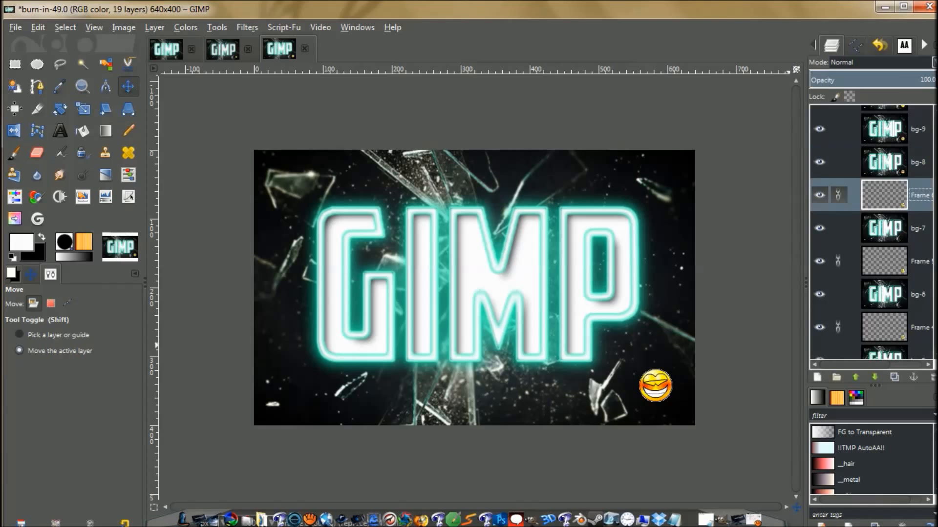
pyautogui.rightClick(884, 195)
pyautogui.click(835, 97)
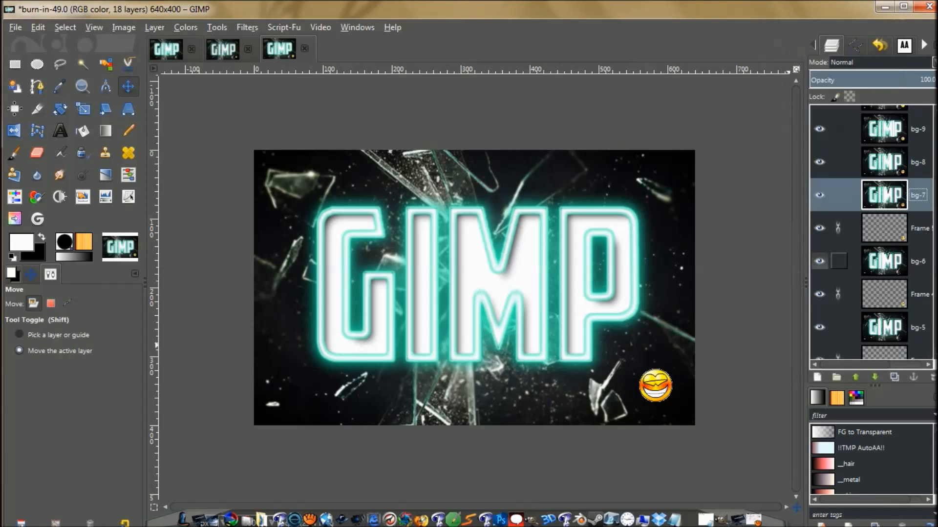
# Merge the remaining Frame 5 emoticon layer down into bg-6 and the remaining Frame 4 layer down into bg-5.
pyautogui.click(883, 228)
pyautogui.rightClick(884, 228)
pyautogui.click(826, 98)
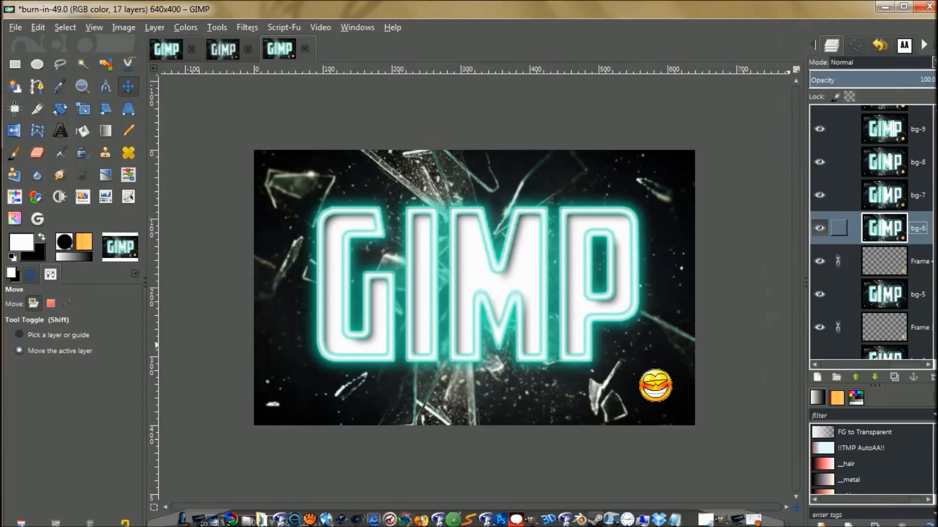
pyautogui.click(884, 261)
pyautogui.rightClick(884, 261)
pyautogui.click(830, 97)
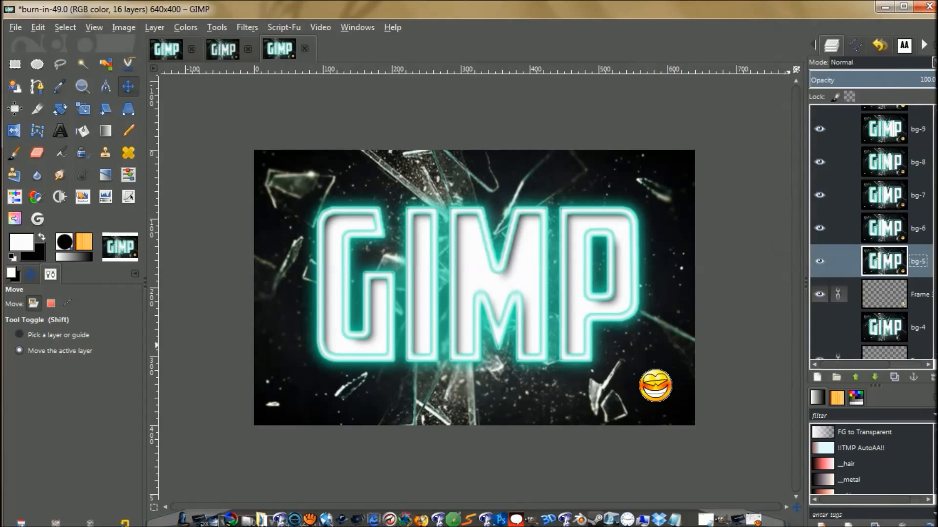
# Merge the remaining Frame 3, Frame 2 and Background emoticon layers down into the visible layers beneath them.
pyautogui.rightClick(884, 293)
pyautogui.click(830, 98)
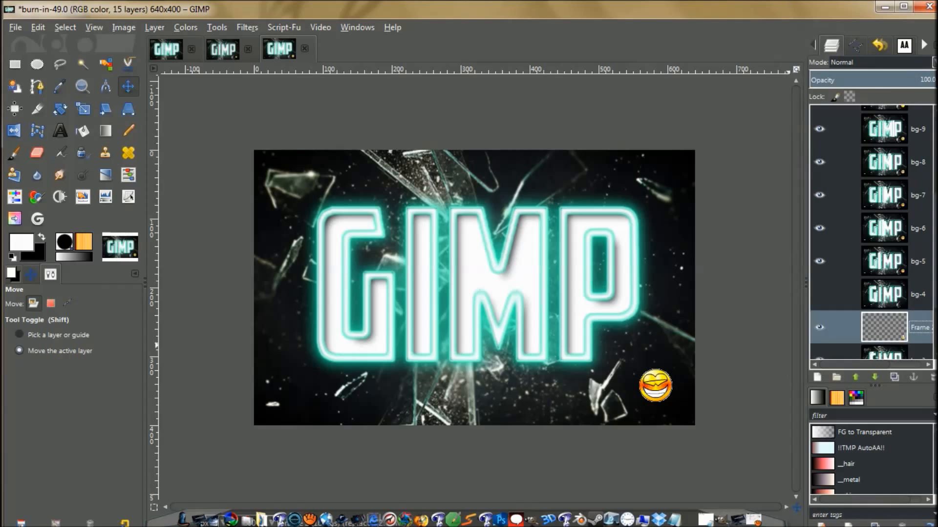
pyautogui.scroll(-3, 872, 232)
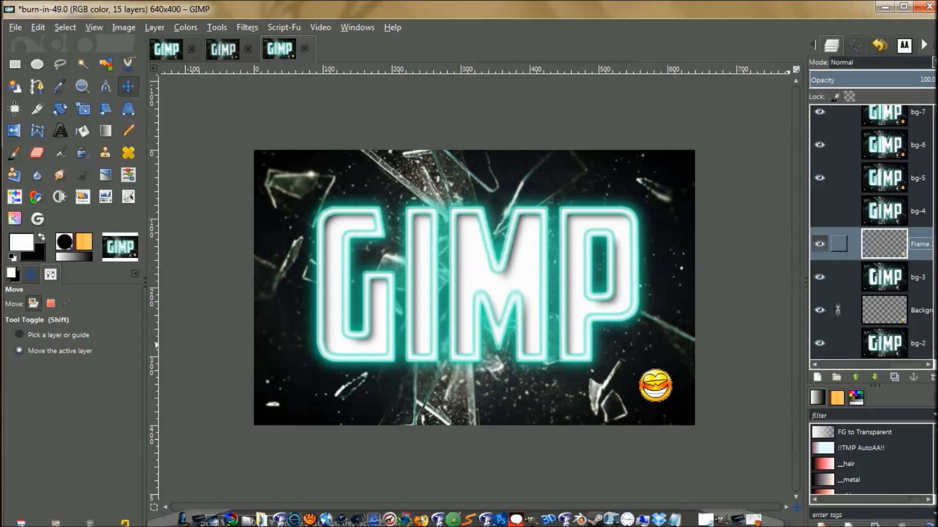
pyautogui.rightClick(884, 243)
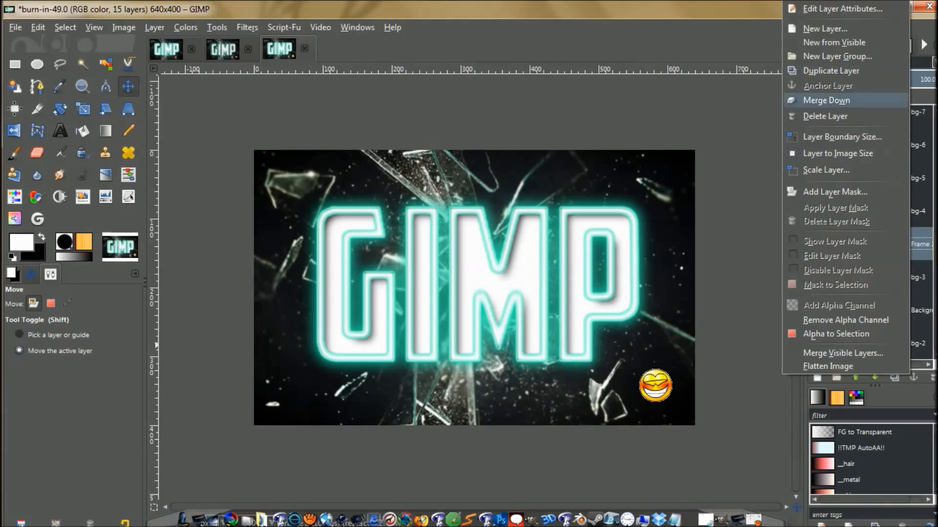
pyautogui.click(831, 100)
pyautogui.rightClick(879, 310)
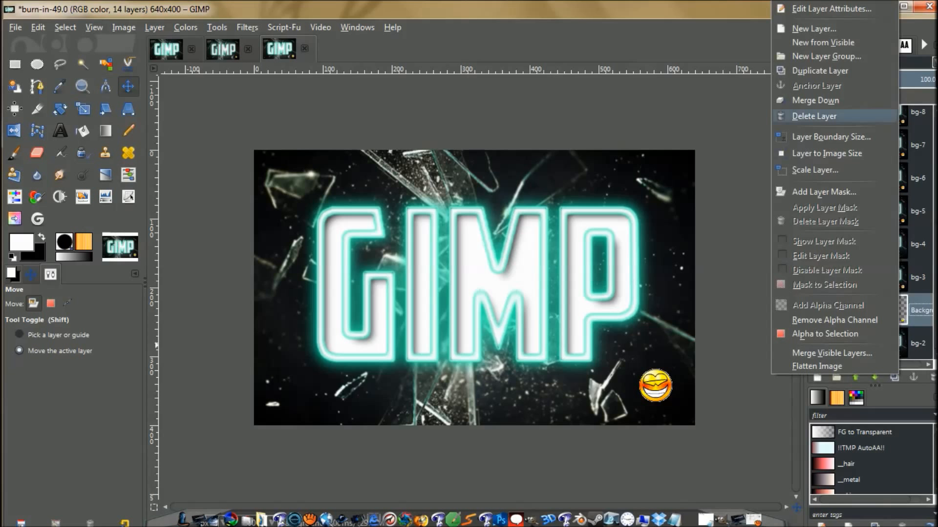
pyautogui.click(825, 97)
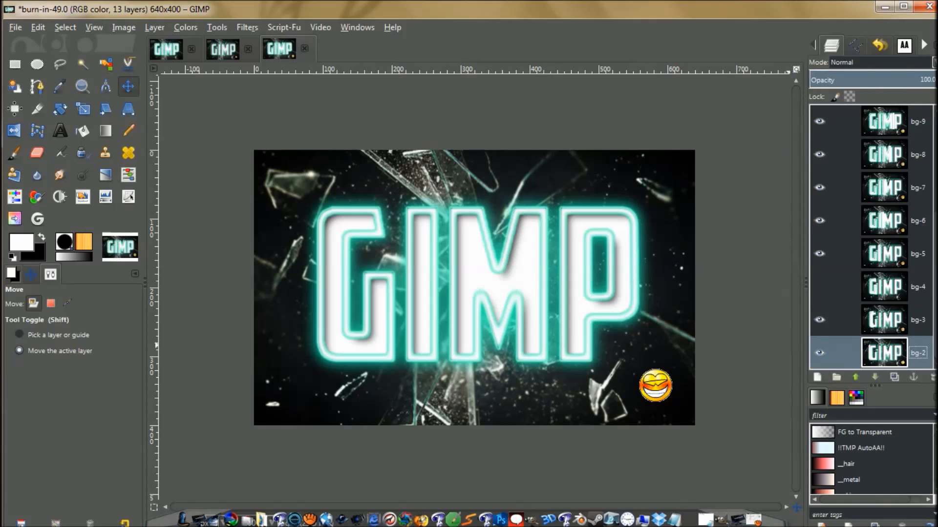
# Preview the merged burn-in animation with the Animation Playback filter, and close the preview.
pyautogui.scroll(1, 872, 237)
pyautogui.moveTo(935, 277)
pyautogui.mouseDown()
pyautogui.moveTo(934, 250)
pyautogui.moveTo(934, 288)
pyautogui.mouseUp()
pyautogui.click(247, 28)
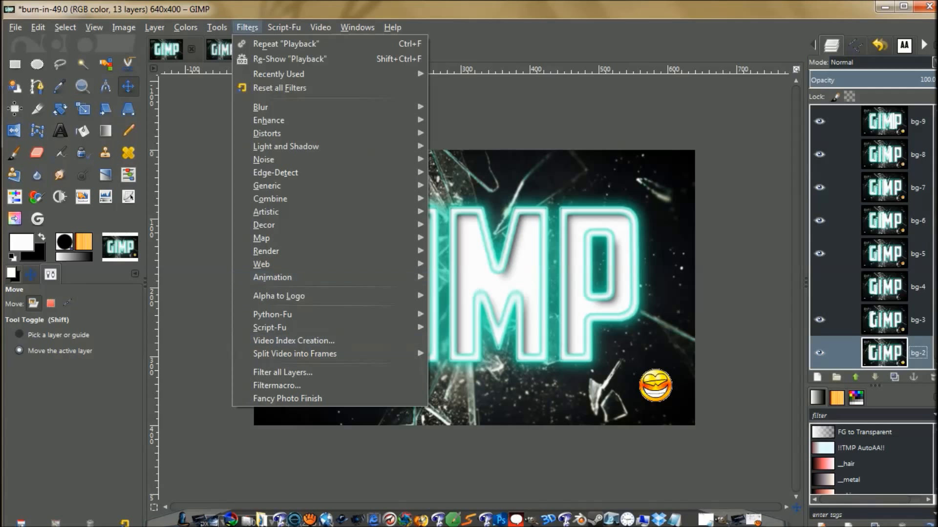
pyautogui.moveTo(273, 278)
pyautogui.click(459, 401)
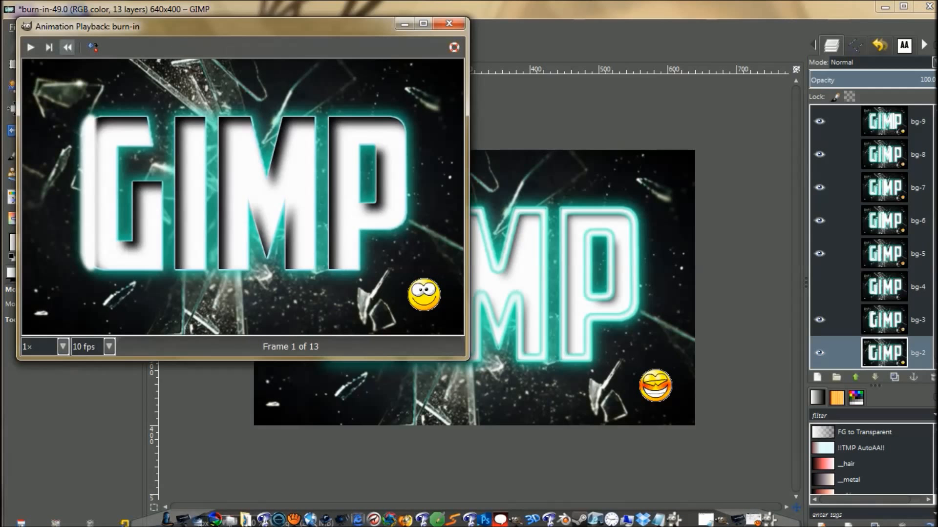
pyautogui.click(30, 47)
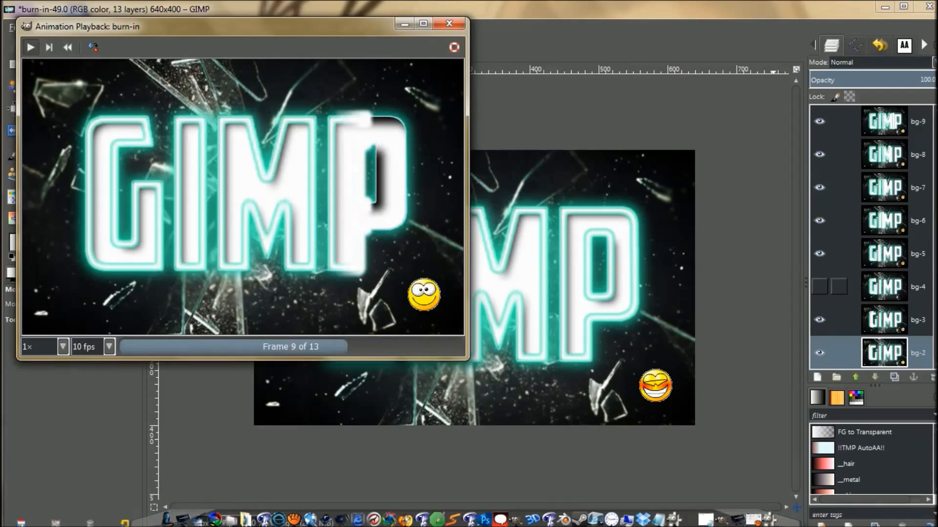
pyautogui.click(449, 23)
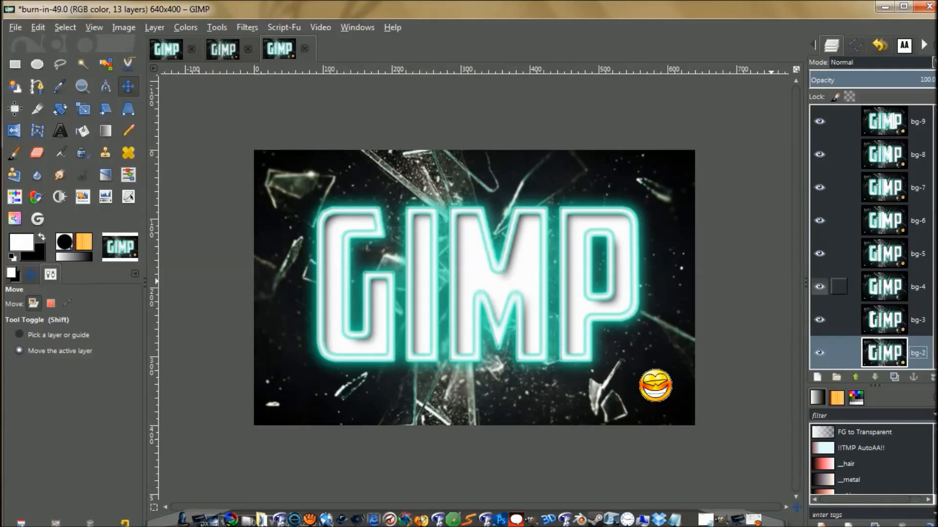
# Undo the last four emoticon merges, back to the separate Frame 4 layer above bg-5, and make bg-4 visible.
pyautogui.hotkey('ctrl', 'z')
pyautogui.hotkey('ctrl', 'z')
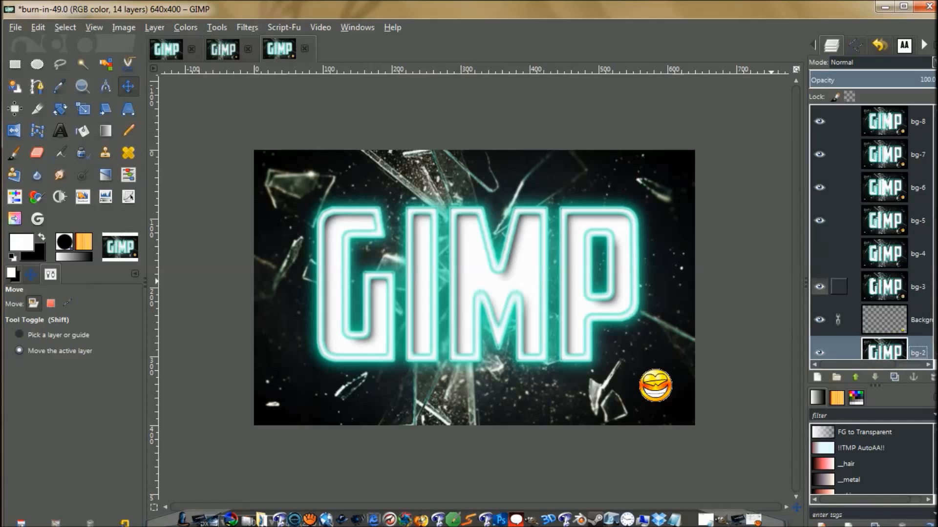
pyautogui.hotkey('ctrl', 'z')
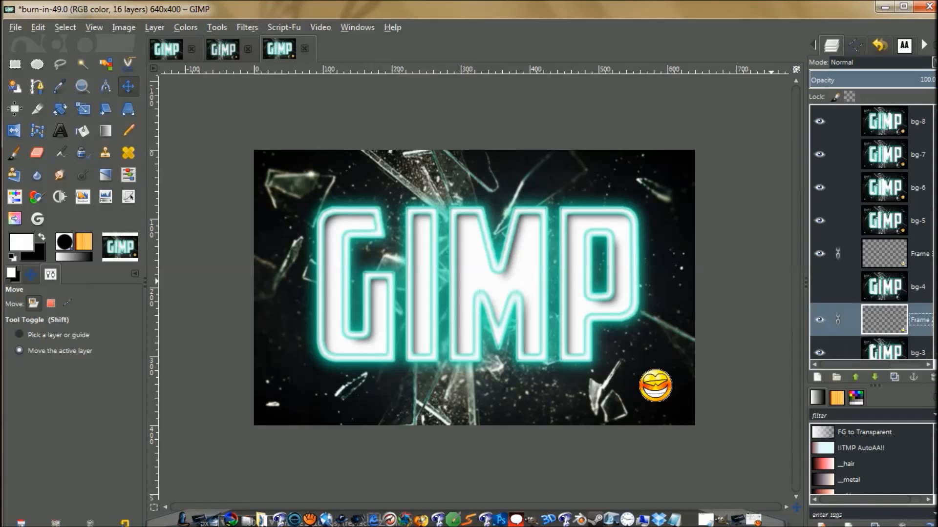
pyautogui.hotkey('ctrl', 'z')
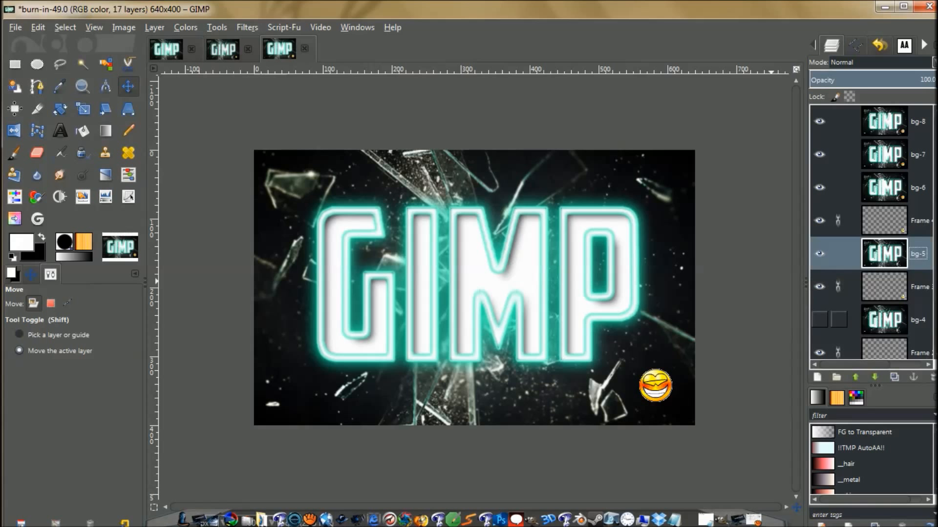
pyautogui.scroll(-3, 838, 319)
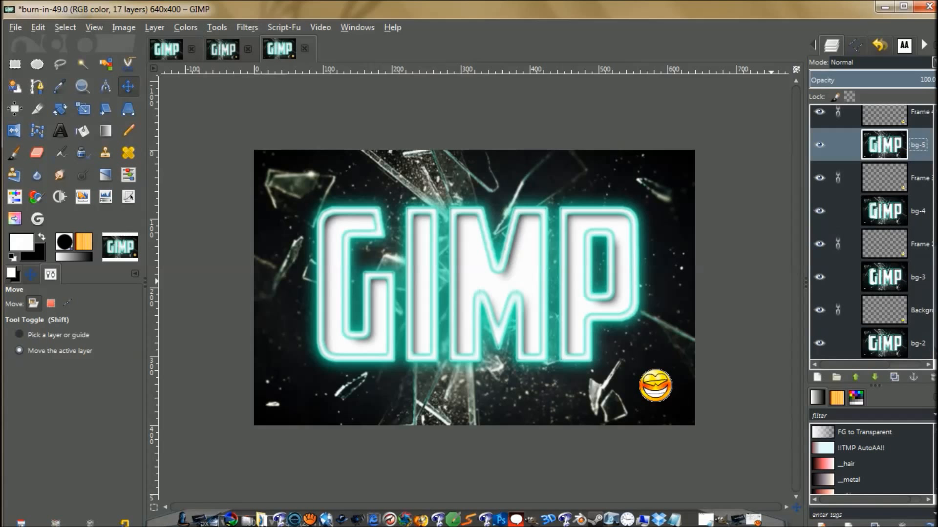
# Merge the Frame 4 emoticon layer down into bg-5 and the Frame 3 layer down into bg-4.
pyautogui.scroll(6, 838, 320)
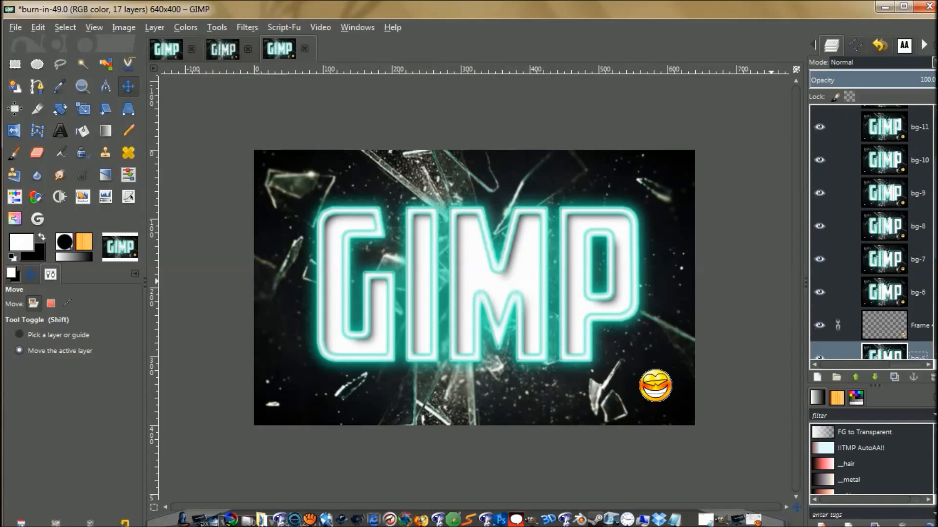
pyautogui.rightClick(885, 327)
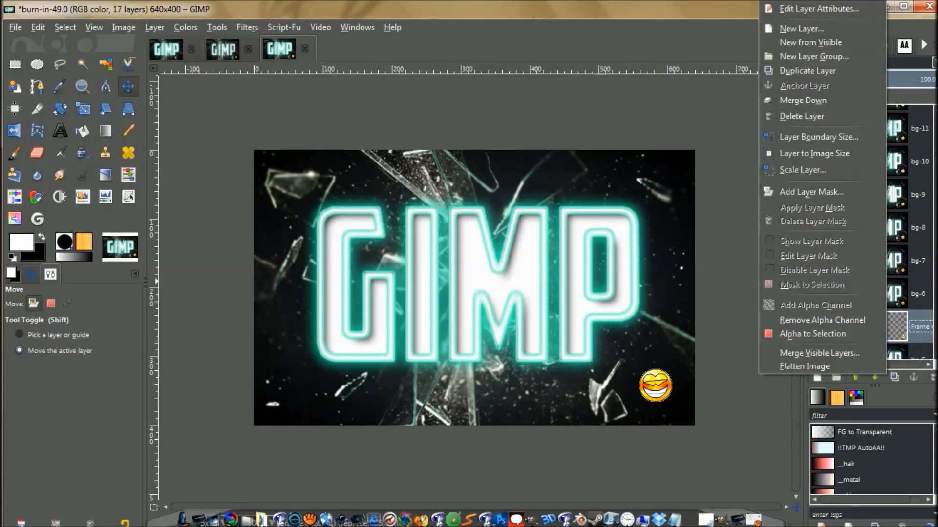
pyautogui.click(803, 100)
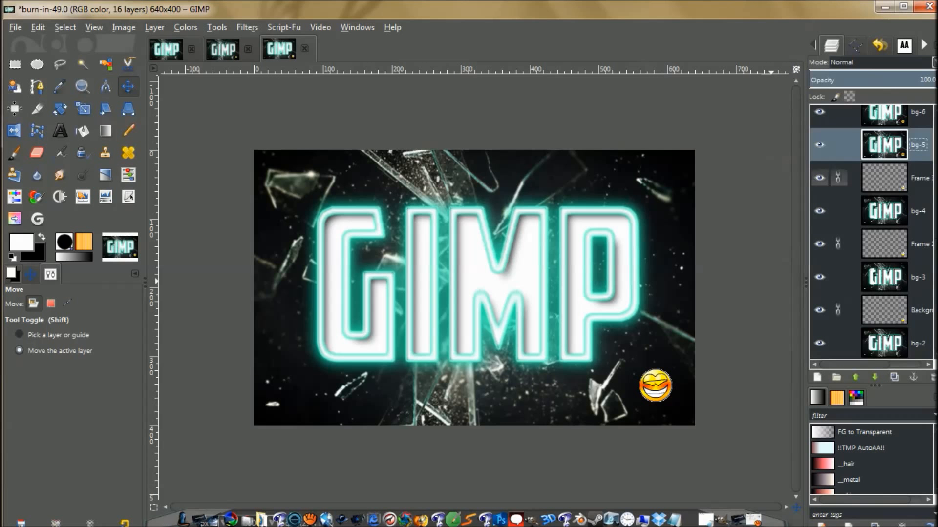
pyautogui.rightClick(899, 178)
pyautogui.click(817, 101)
# Merge the Frame 2 emoticon layer down into bg-3 and the Background emoticon layer down into bg-2.
pyautogui.rightClick(885, 244)
pyautogui.click(800, 100)
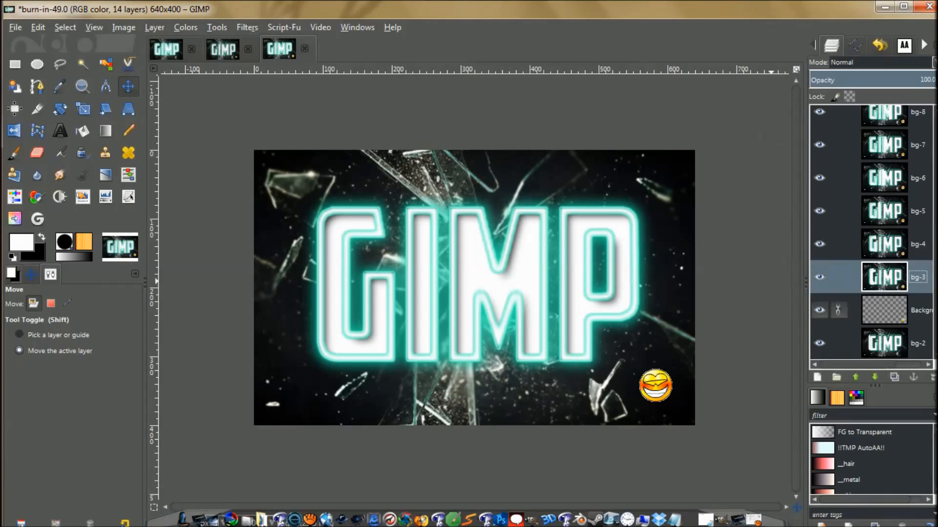
pyautogui.rightClick(904, 310)
pyautogui.click(817, 116)
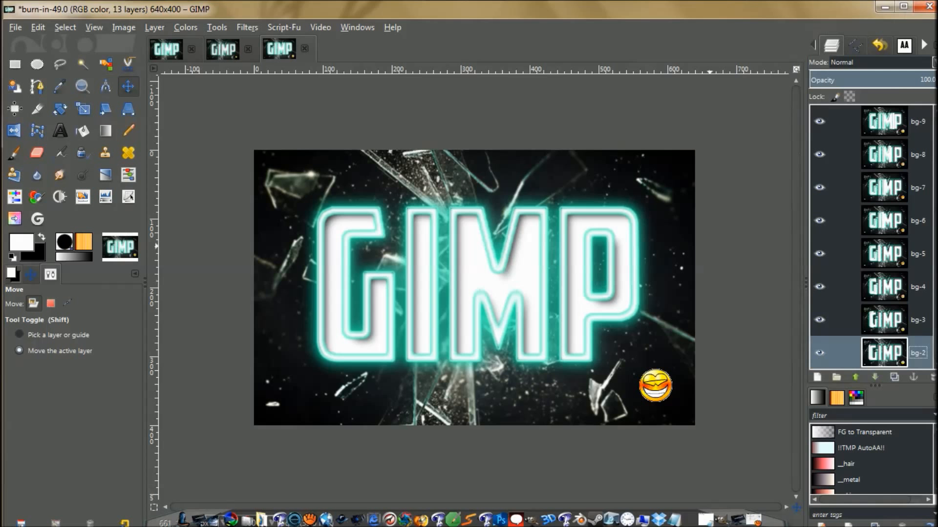
# Play the corrected animation in Animation Playback, move the preview over the middle of the canvas, and close it.
pyautogui.click(247, 27)
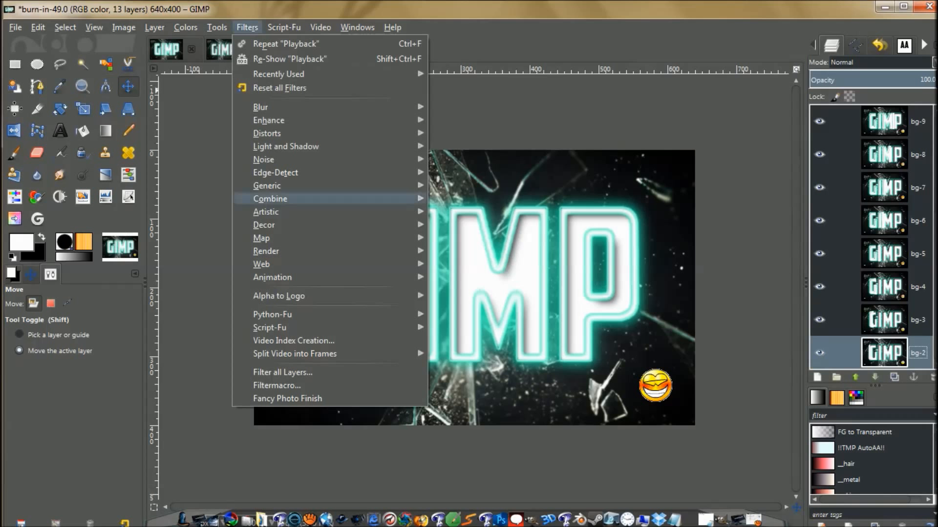
pyautogui.moveTo(272, 277)
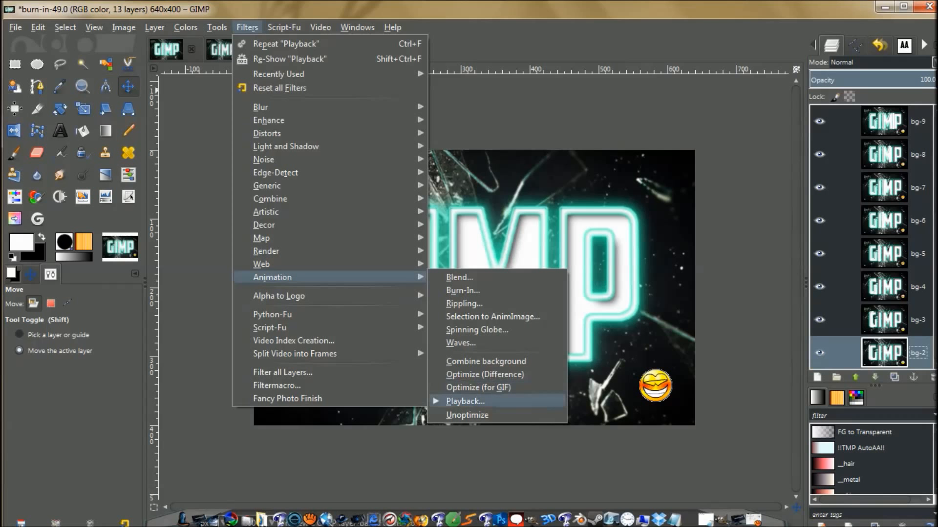
pyautogui.click(465, 401)
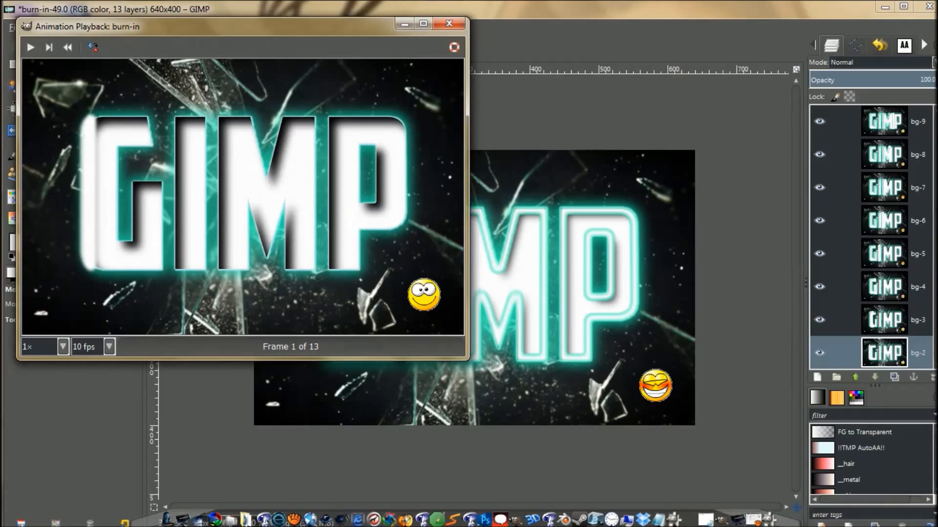
pyautogui.click(30, 47)
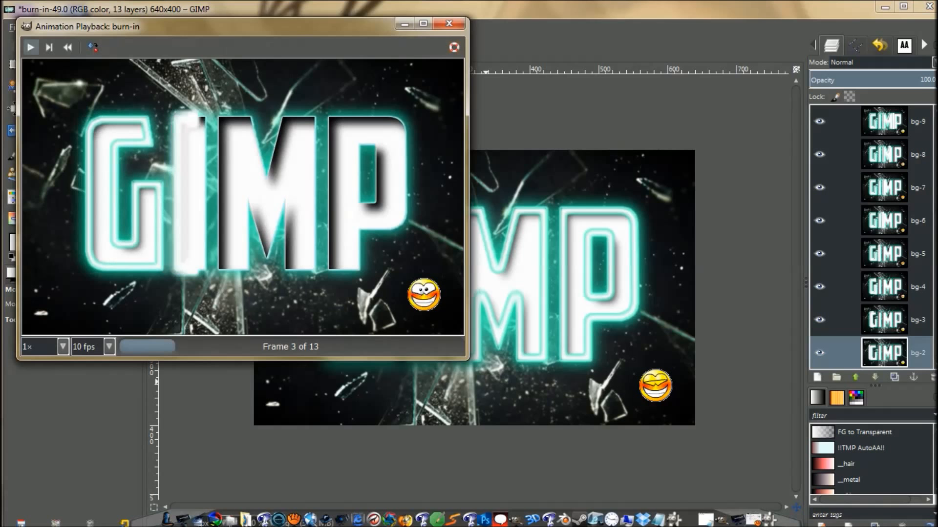
pyautogui.moveTo(220, 26); pyautogui.dragTo(463, 108)
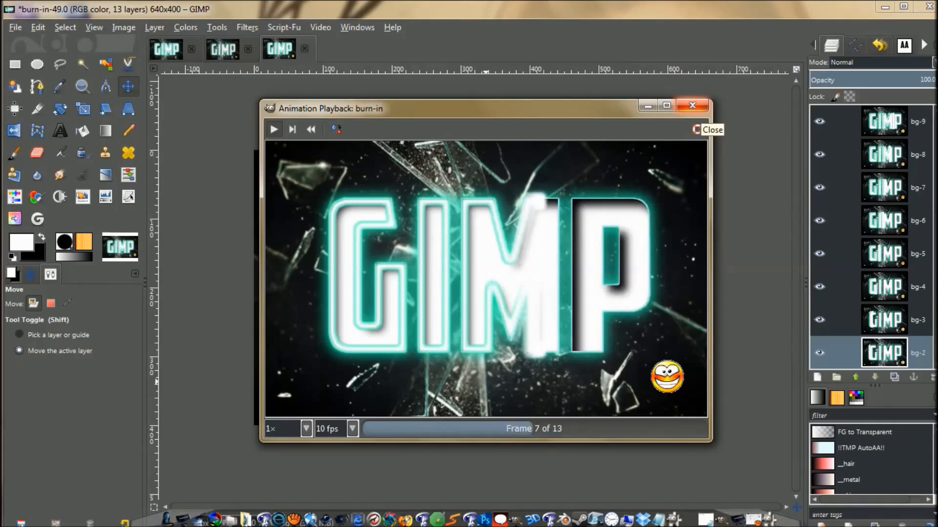
pyautogui.click(692, 105)
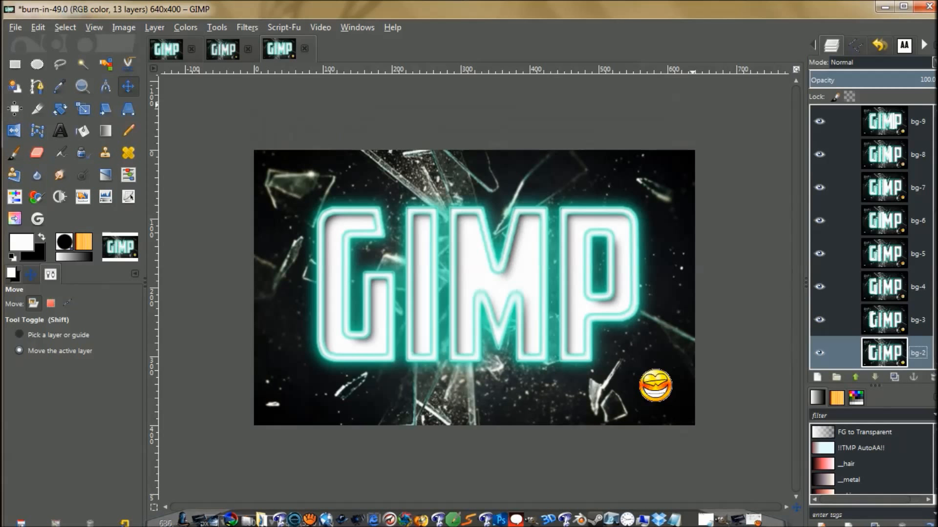